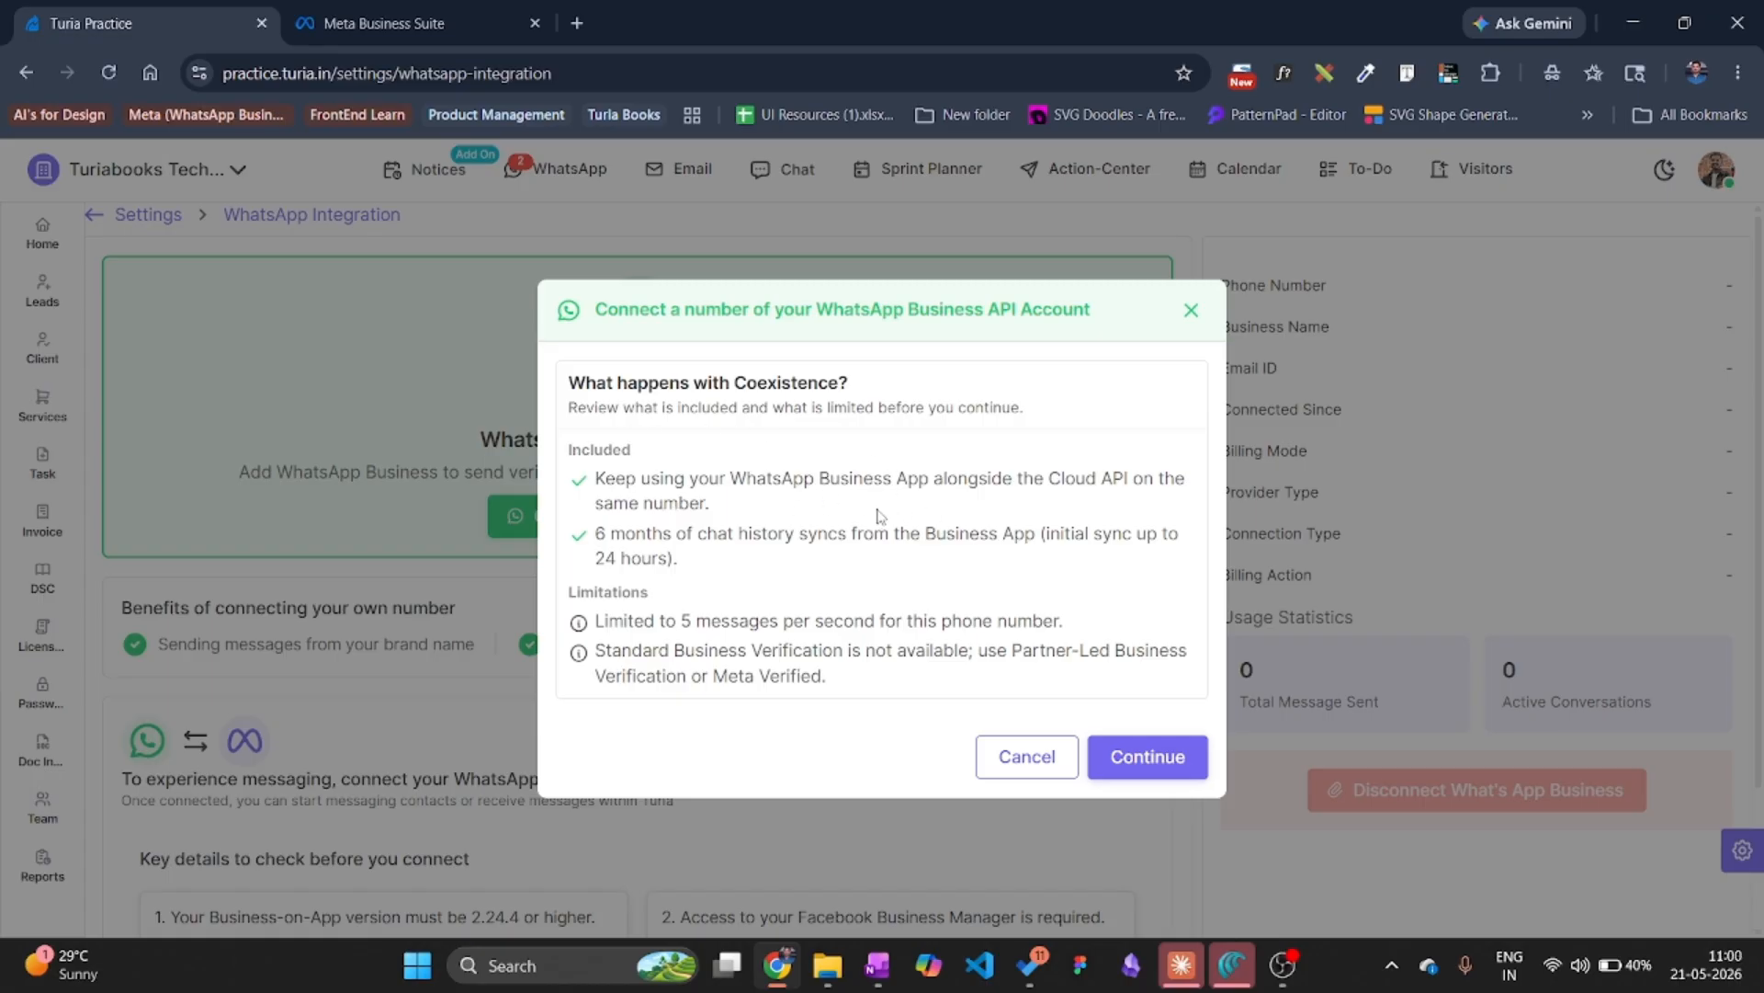
Move past the Coexistence summary to the phone number eligibility checklist.
{"action": "left_click", "coordinate": [1144, 758]}
Confirm the phone number meets all eligibility requirements and continue to Facebook business login.
{"action": "scroll", "coordinate": [855, 643], "scroll_direction": "down", "scroll_amount": 1}
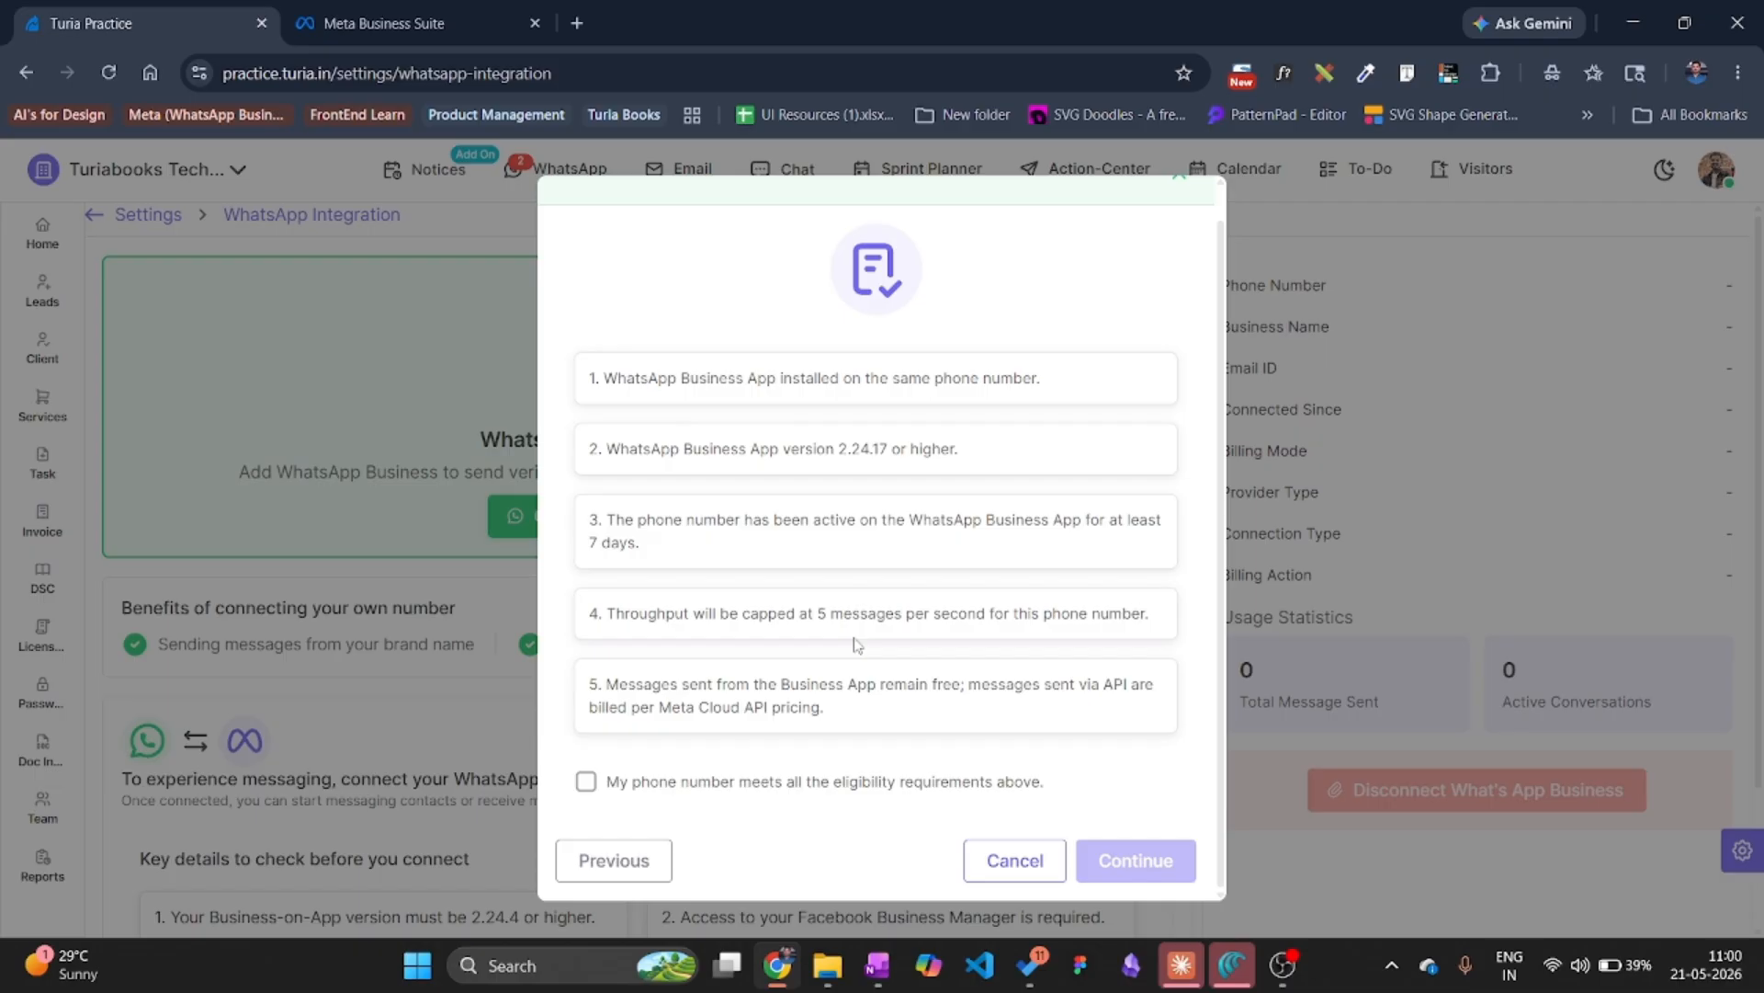
{"action": "left_click", "coordinate": [586, 781]}
{"action": "left_click", "coordinate": [1121, 859]}
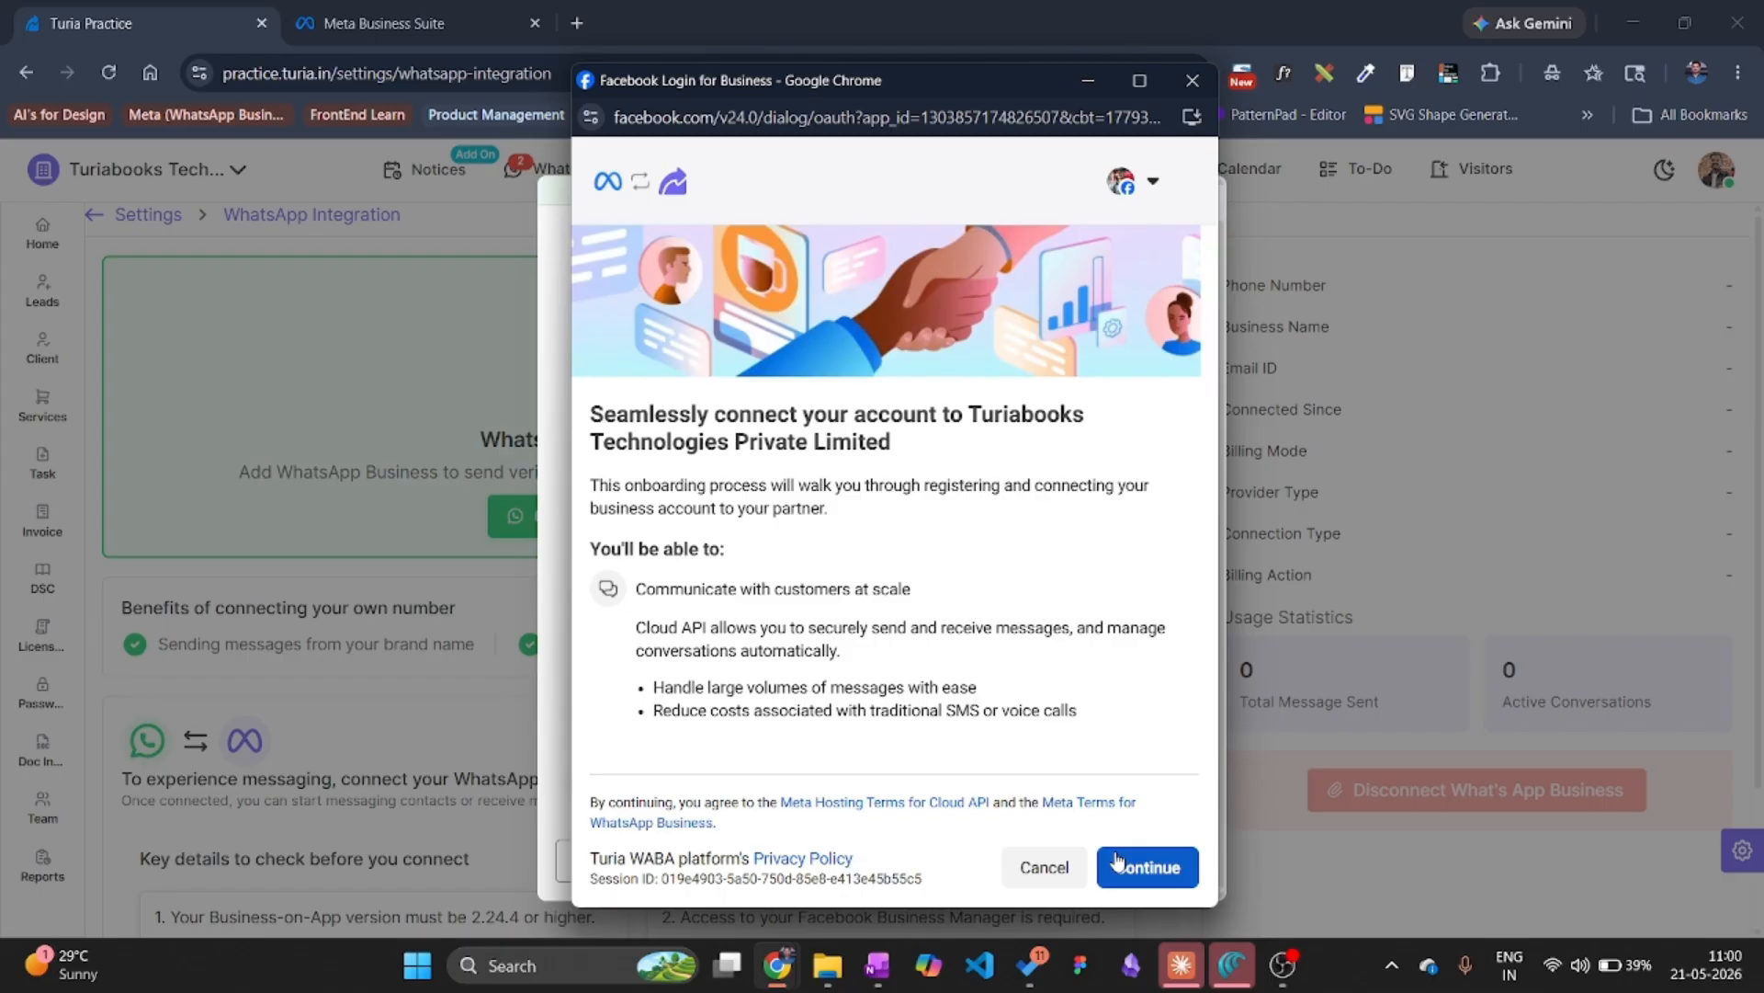
Select the UX Design business portfolio and connect the existing WhatsApp Business app.
{"action": "left_click", "coordinate": [1117, 861]}
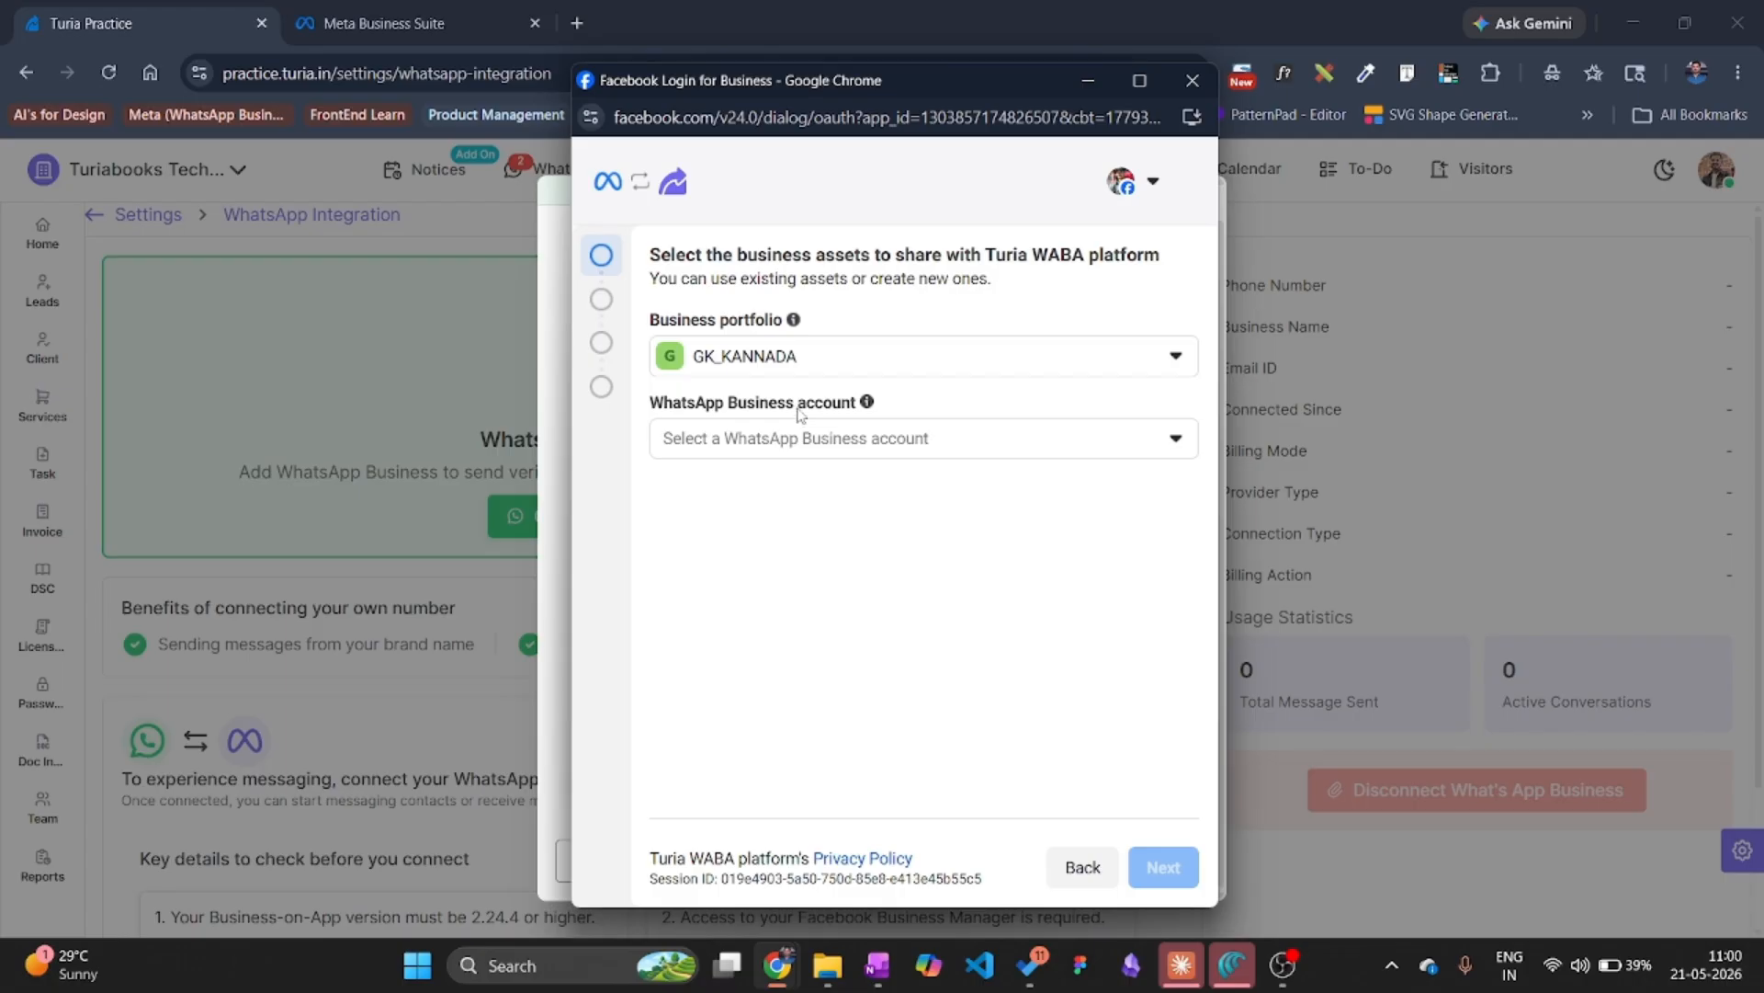
{"action": "left_click", "coordinate": [817, 356]}
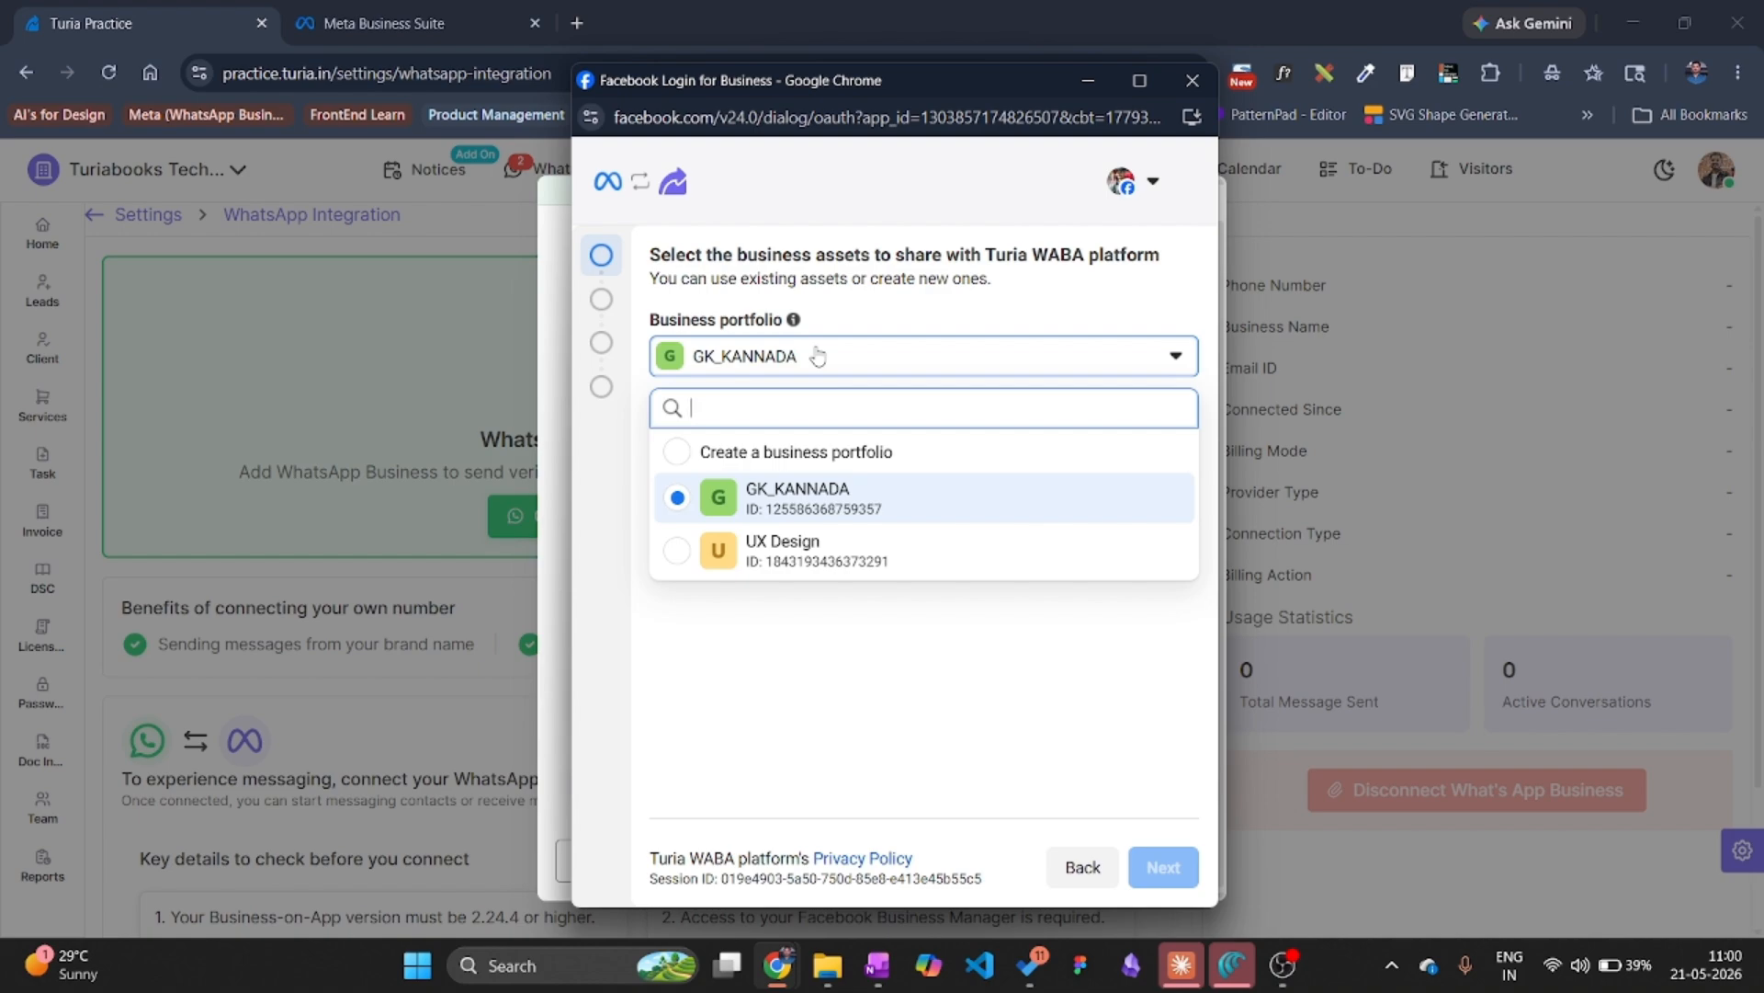
{"action": "left_click", "coordinate": [835, 563]}
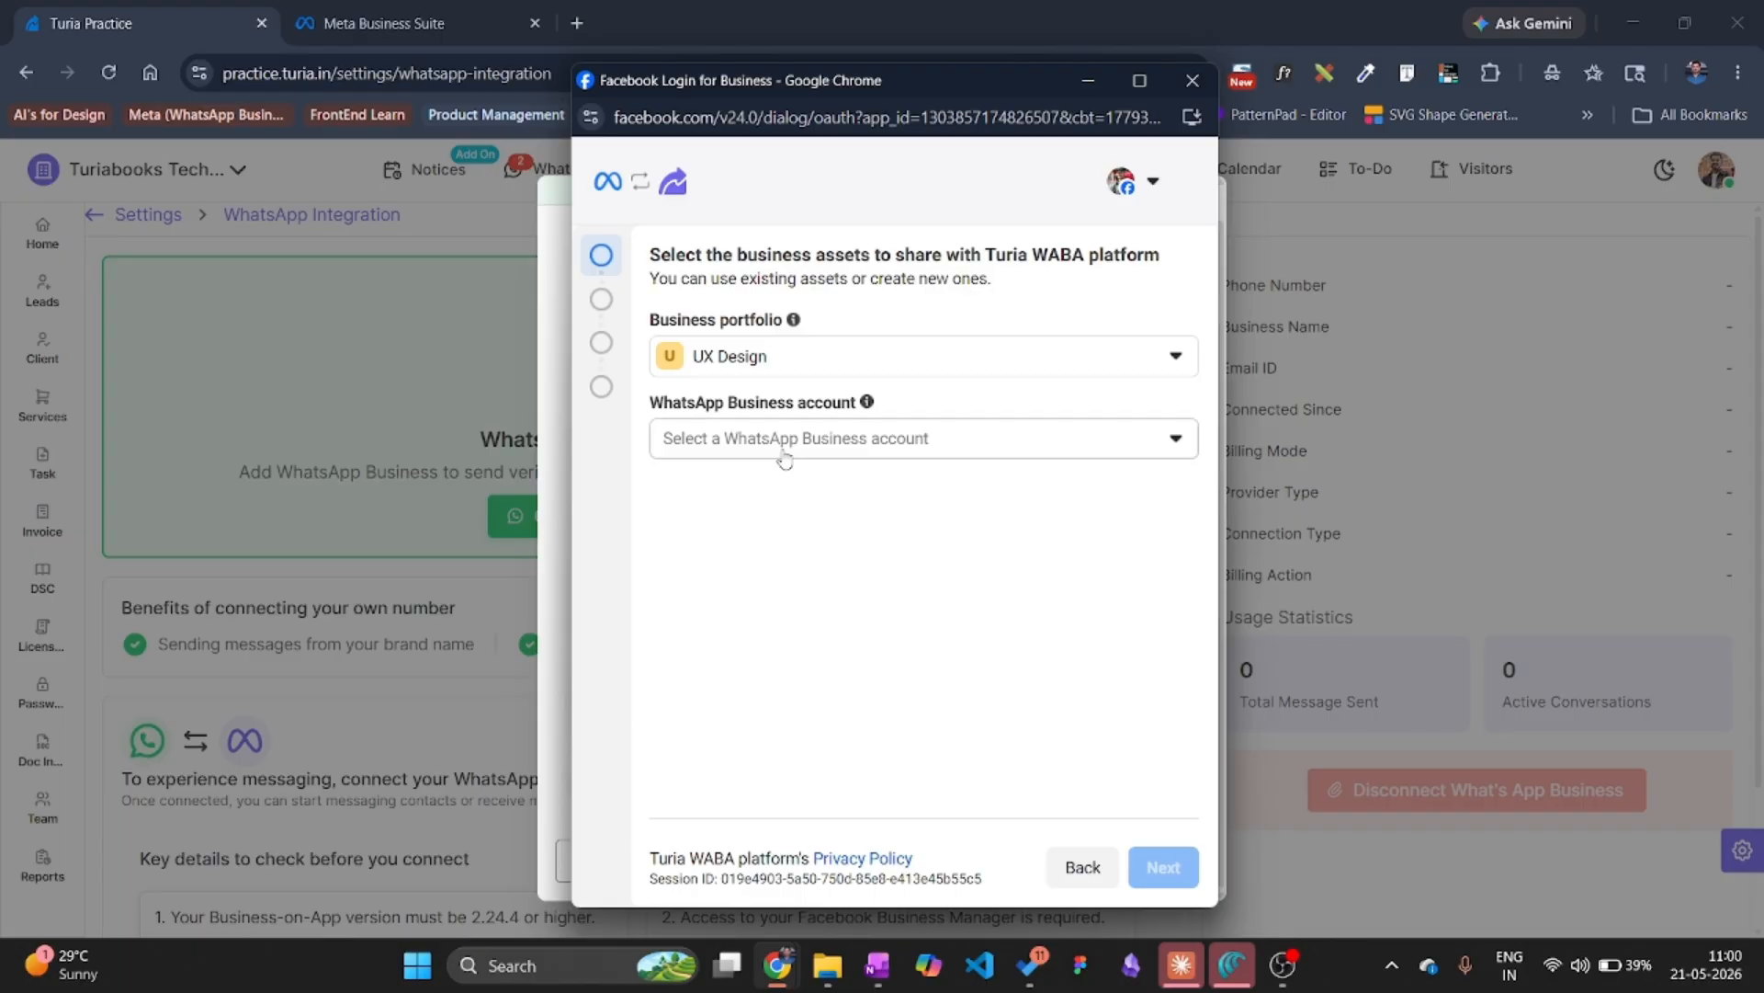
{"action": "left_click", "coordinate": [786, 446]}
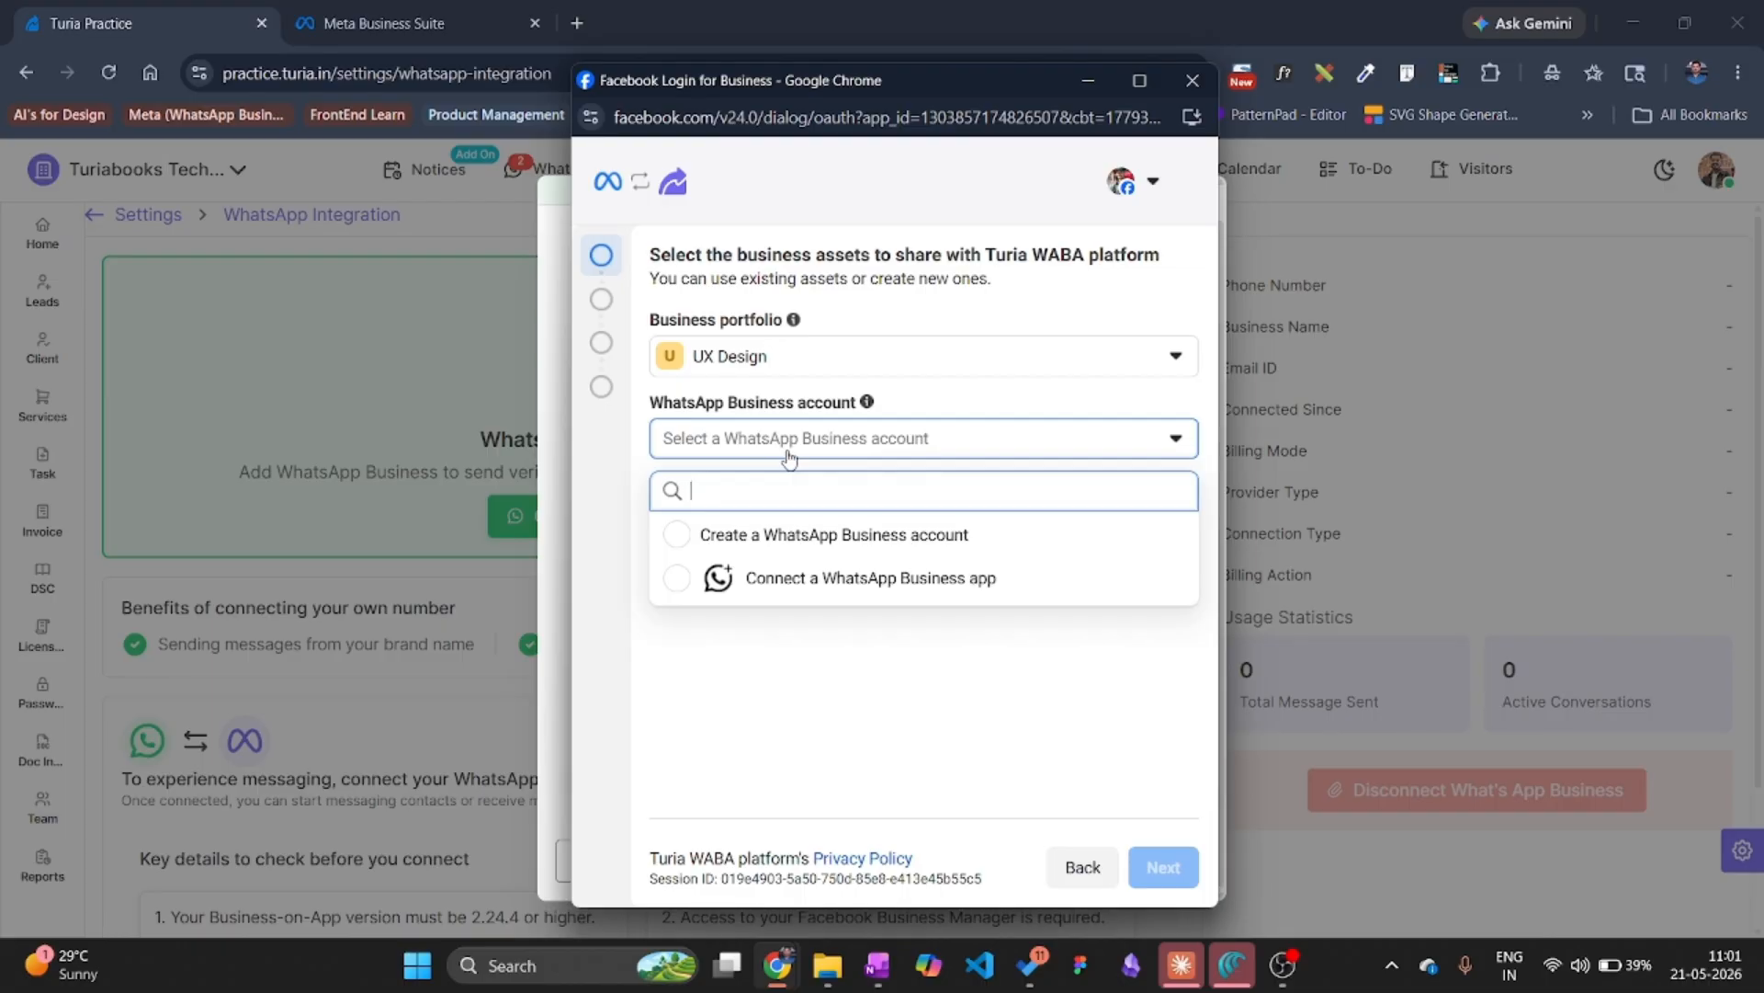
{"action": "left_click", "coordinate": [808, 576]}
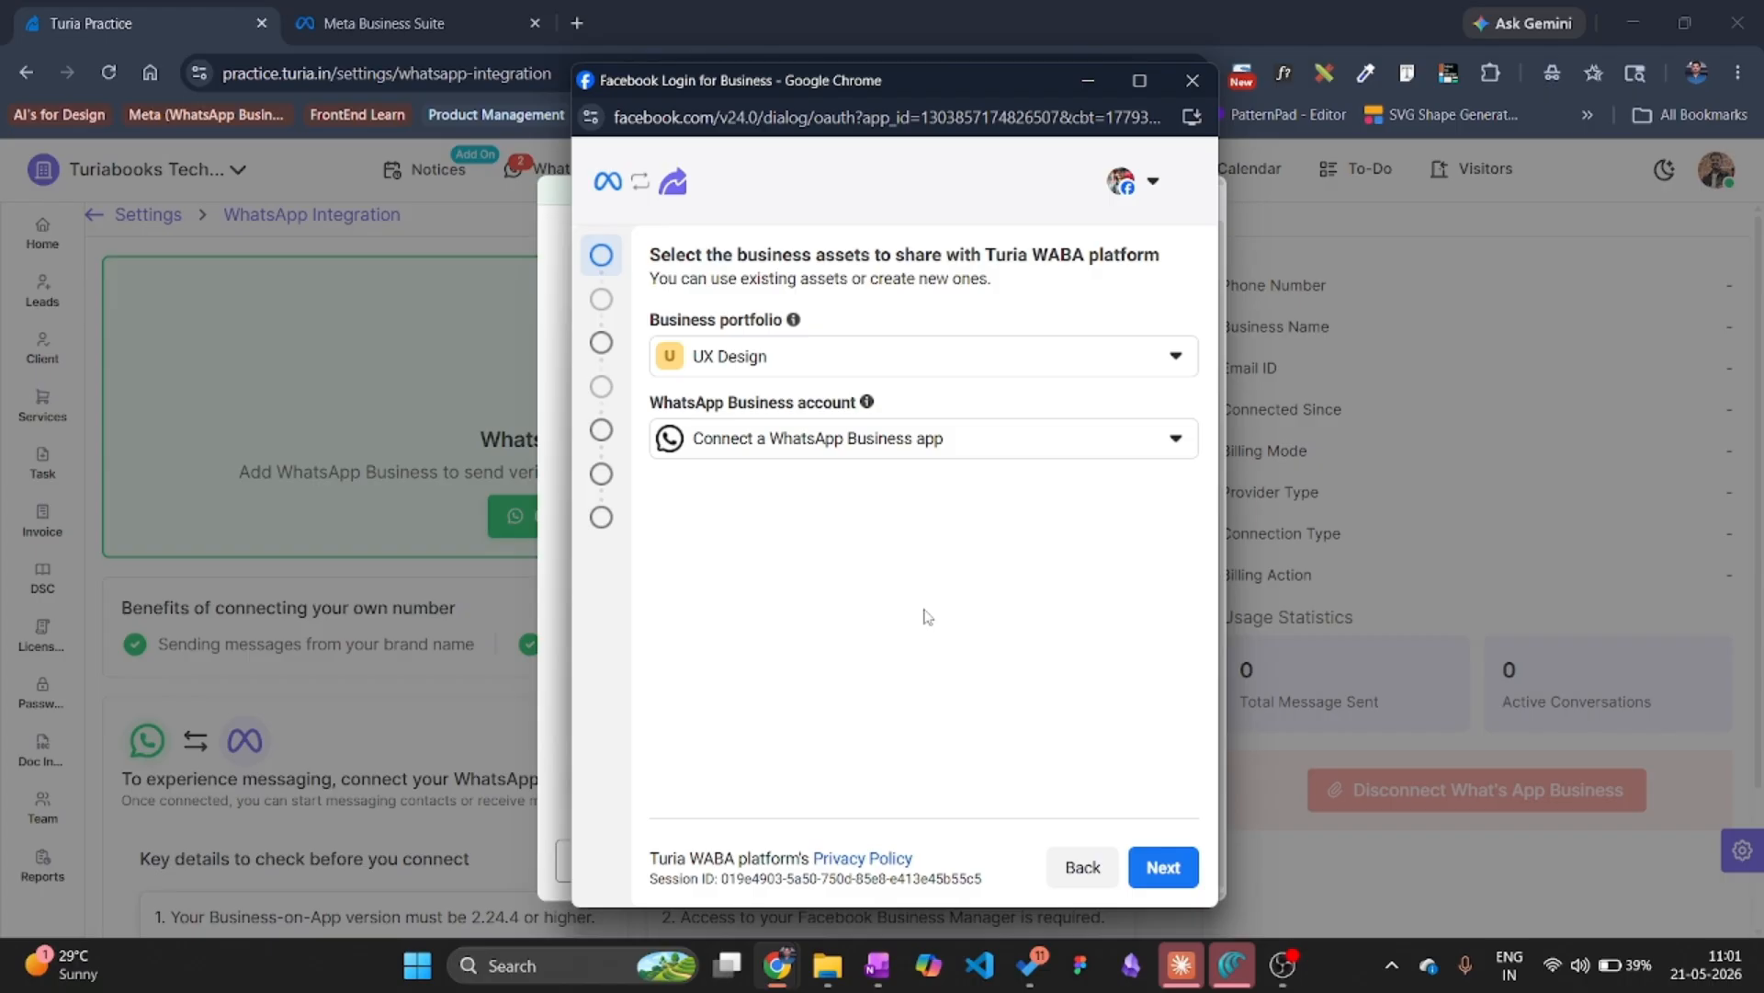
{"action": "left_click", "coordinate": [1160, 867]}
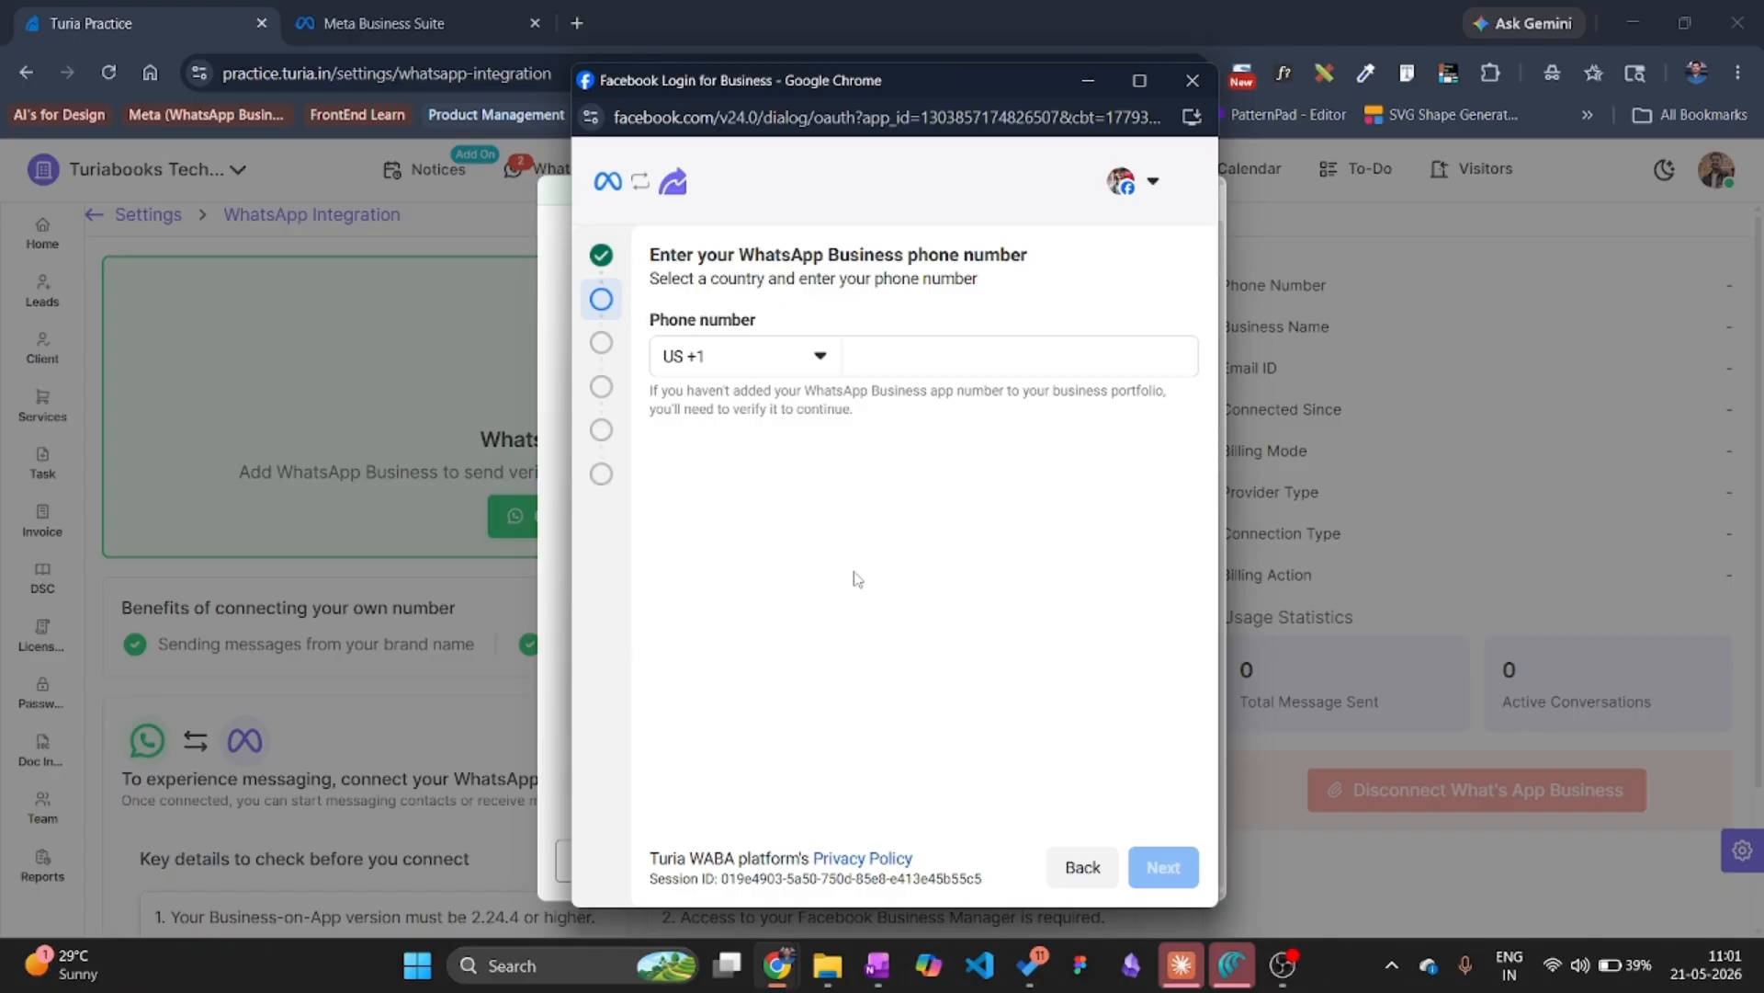
Enter the WhatsApp Business phone number with India's +91 code and submit it.
{"action": "left_click", "coordinate": [774, 359]}
{"action": "type", "text": "in"}
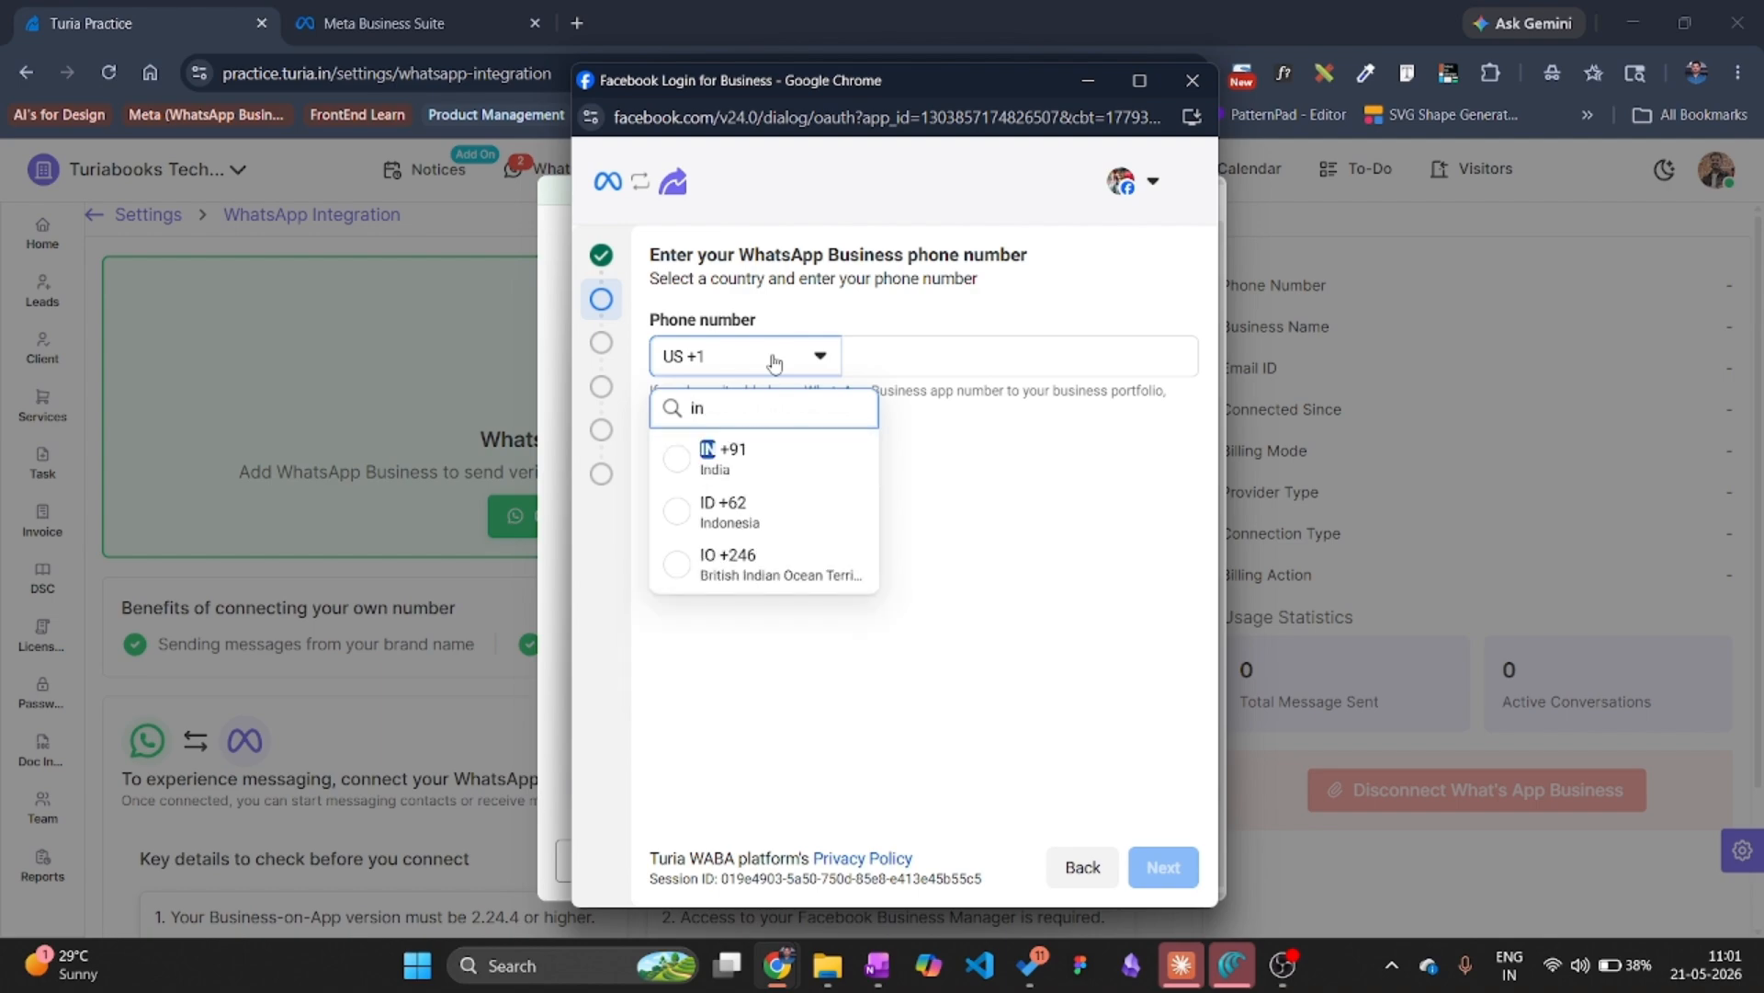
{"action": "left_click", "coordinate": [763, 450]}
{"action": "left_click", "coordinate": [931, 363]}
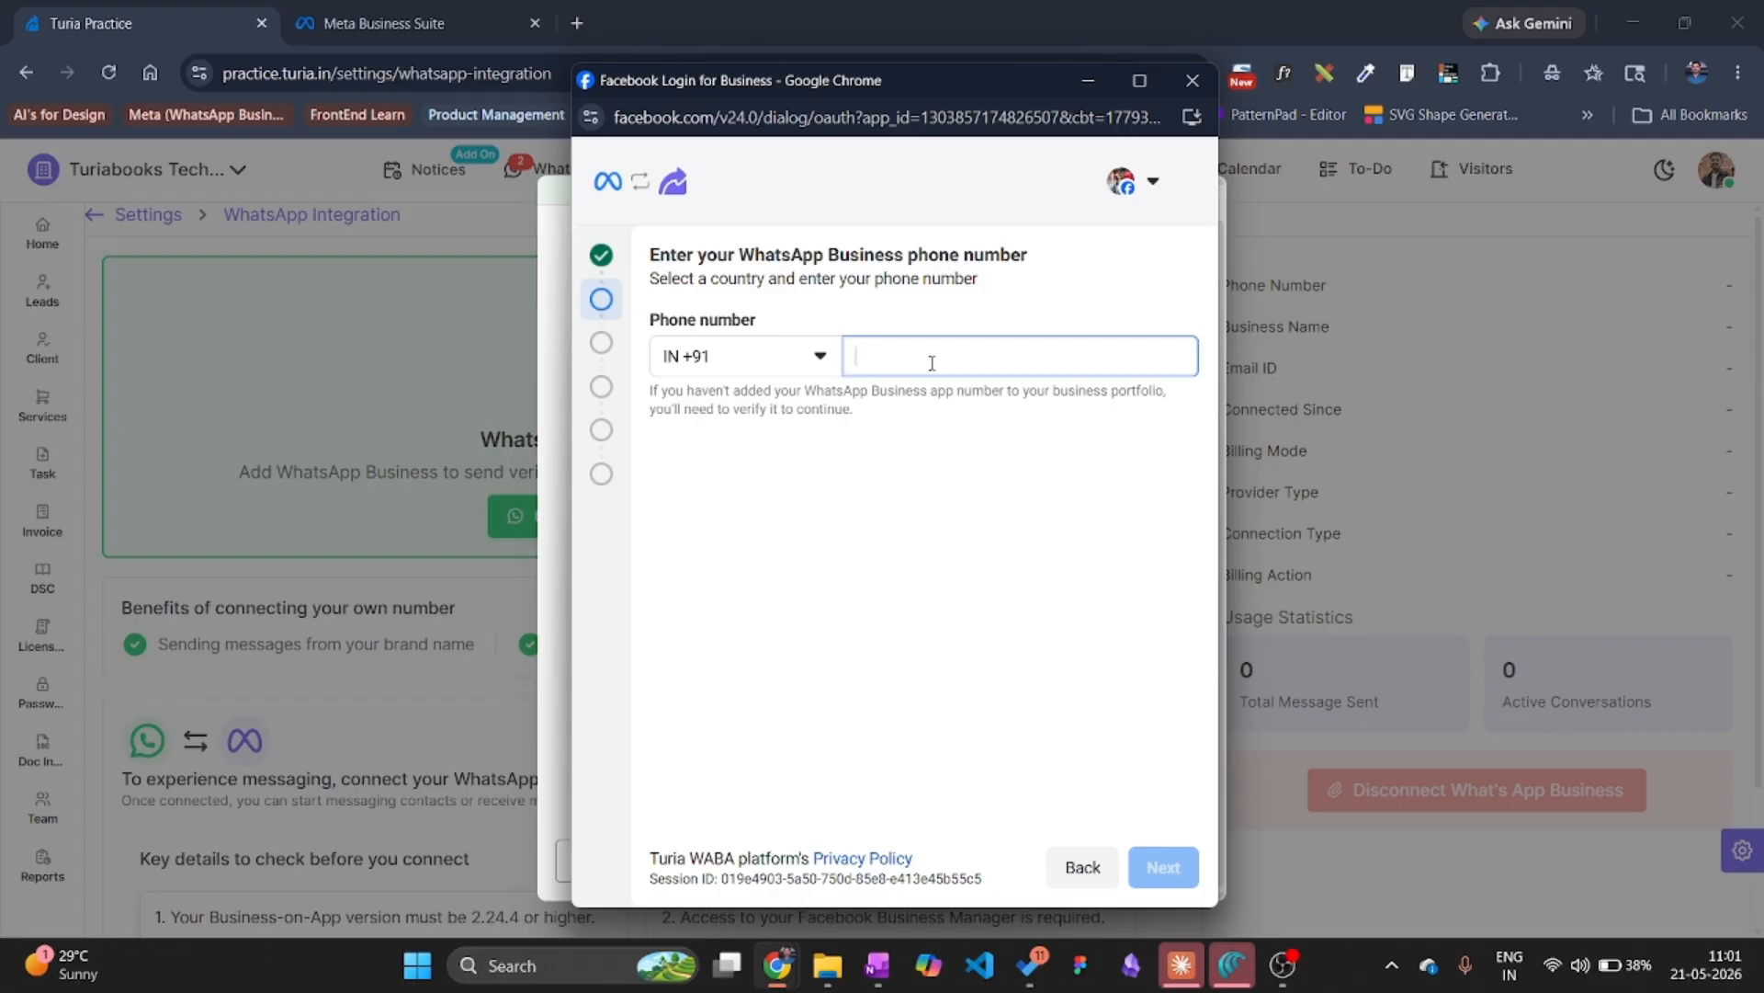
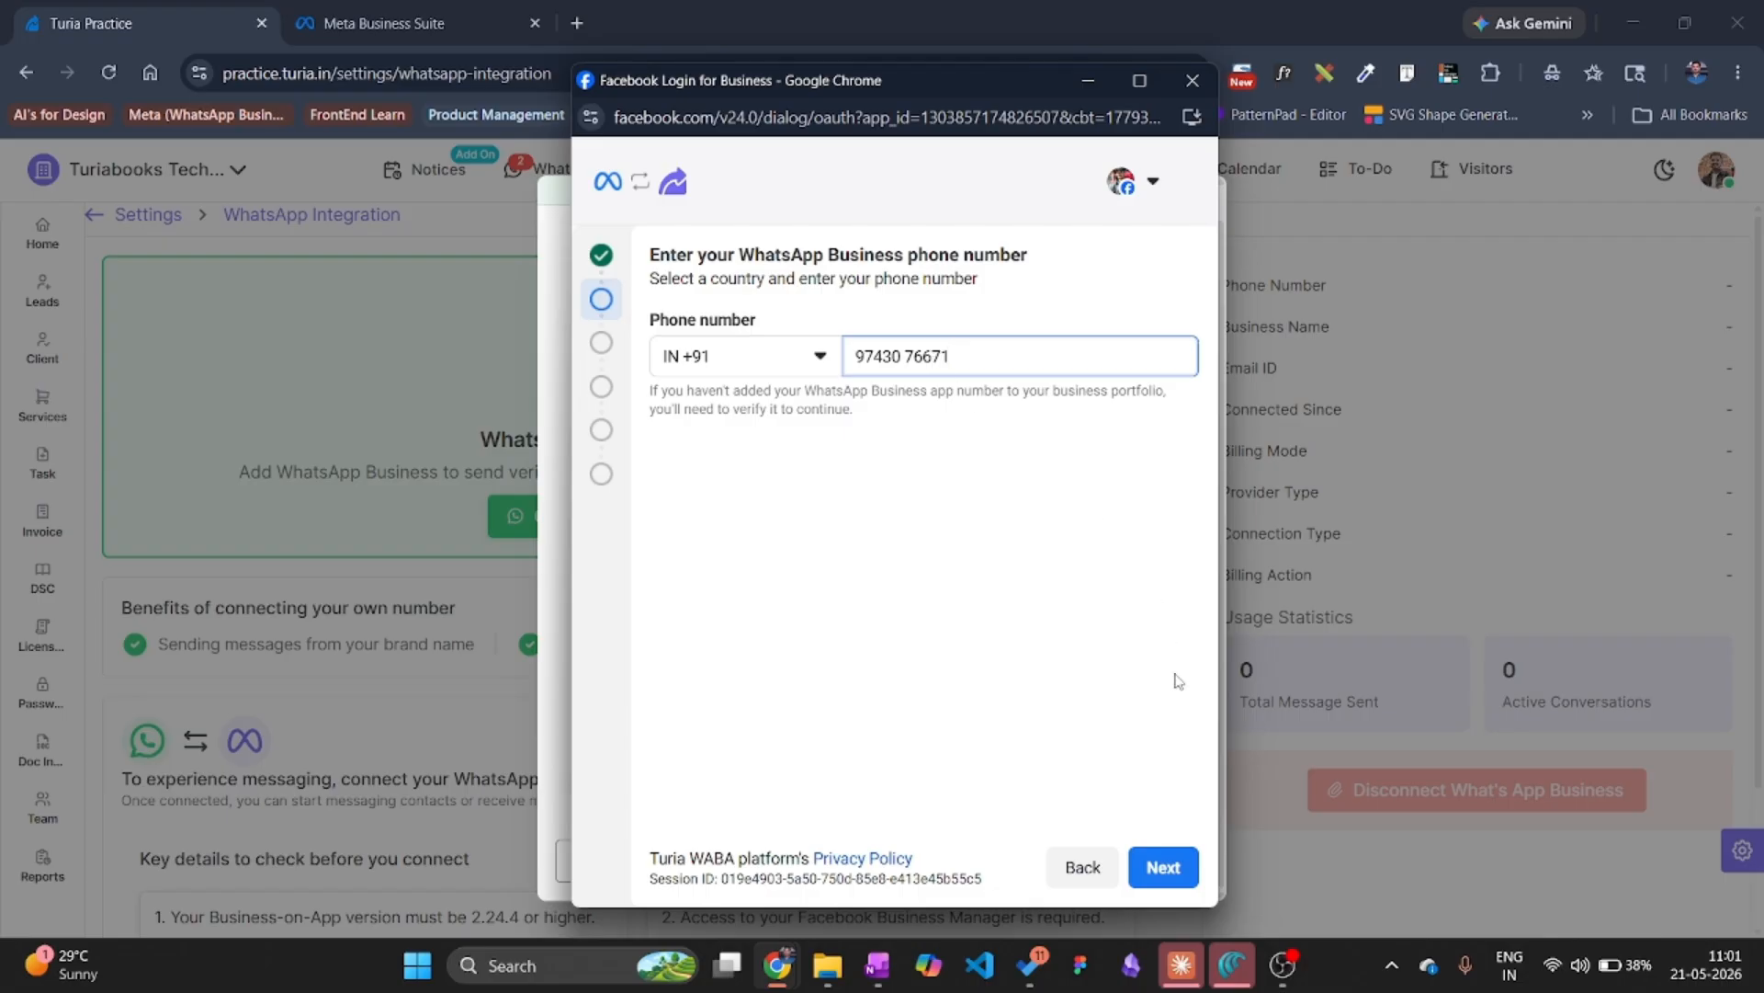
{"action": "left_click", "coordinate": [1156, 868]}
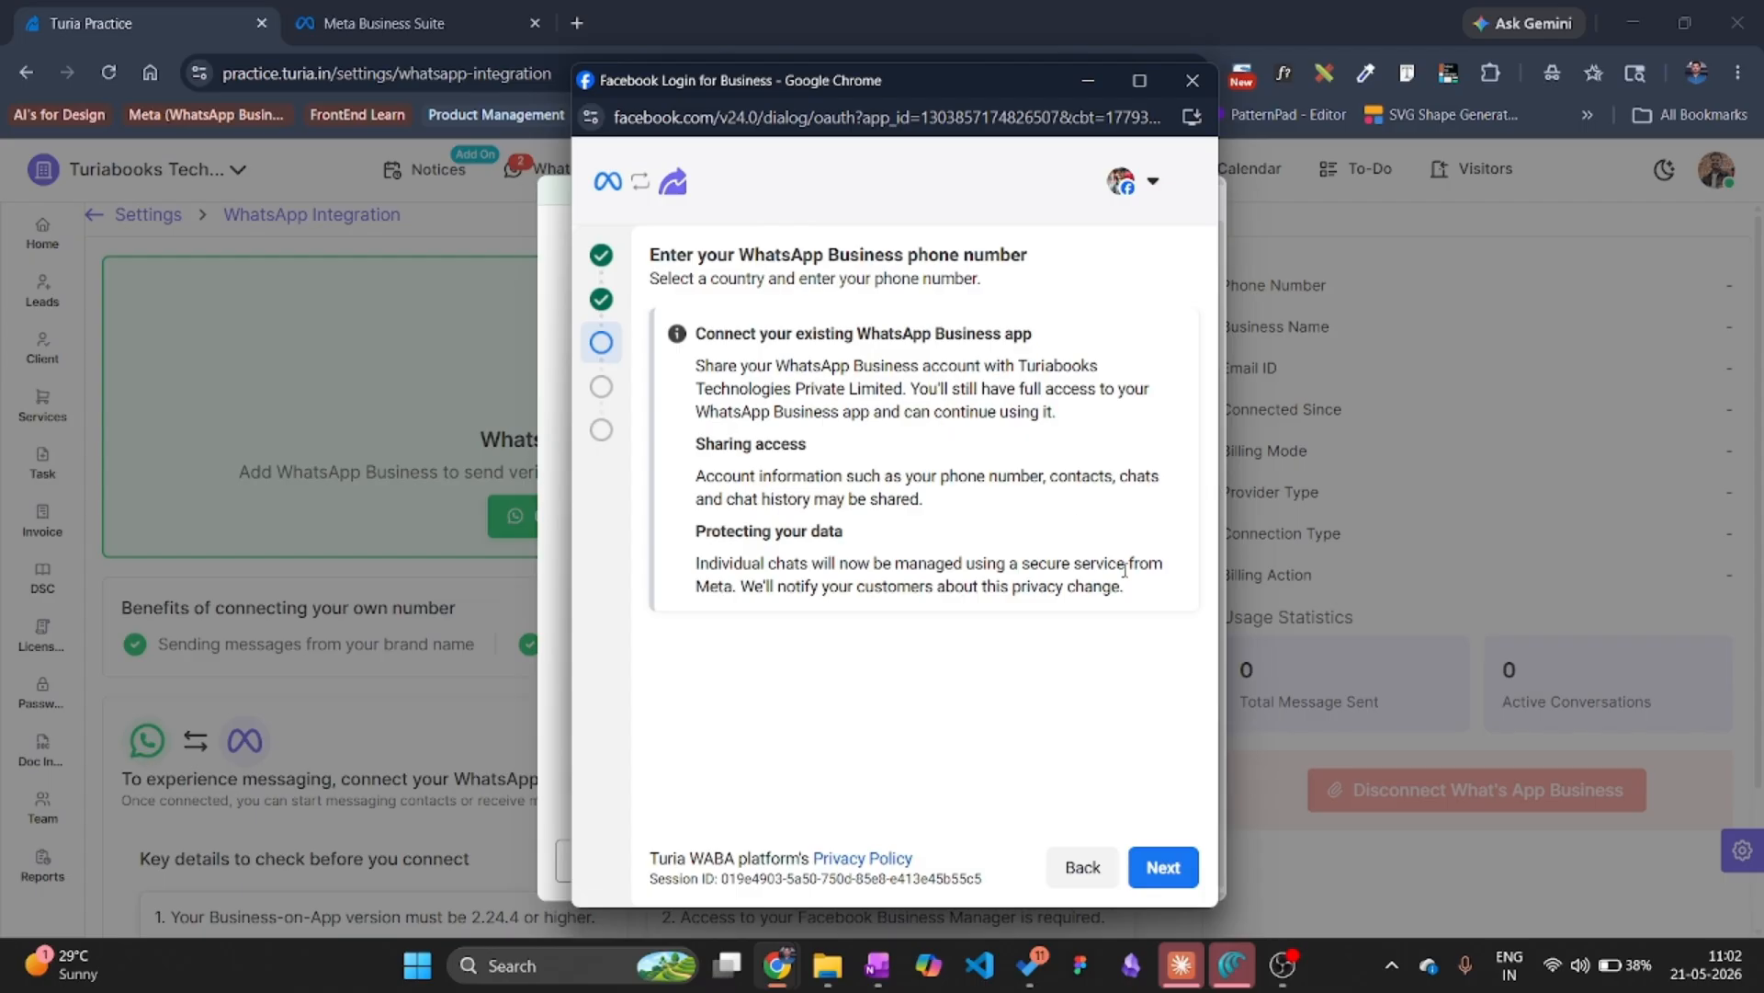
Accept the sharing notice and set the account time zone to (GMT+05:30) Asia/Kolkata.
{"action": "left_click", "coordinate": [1165, 869]}
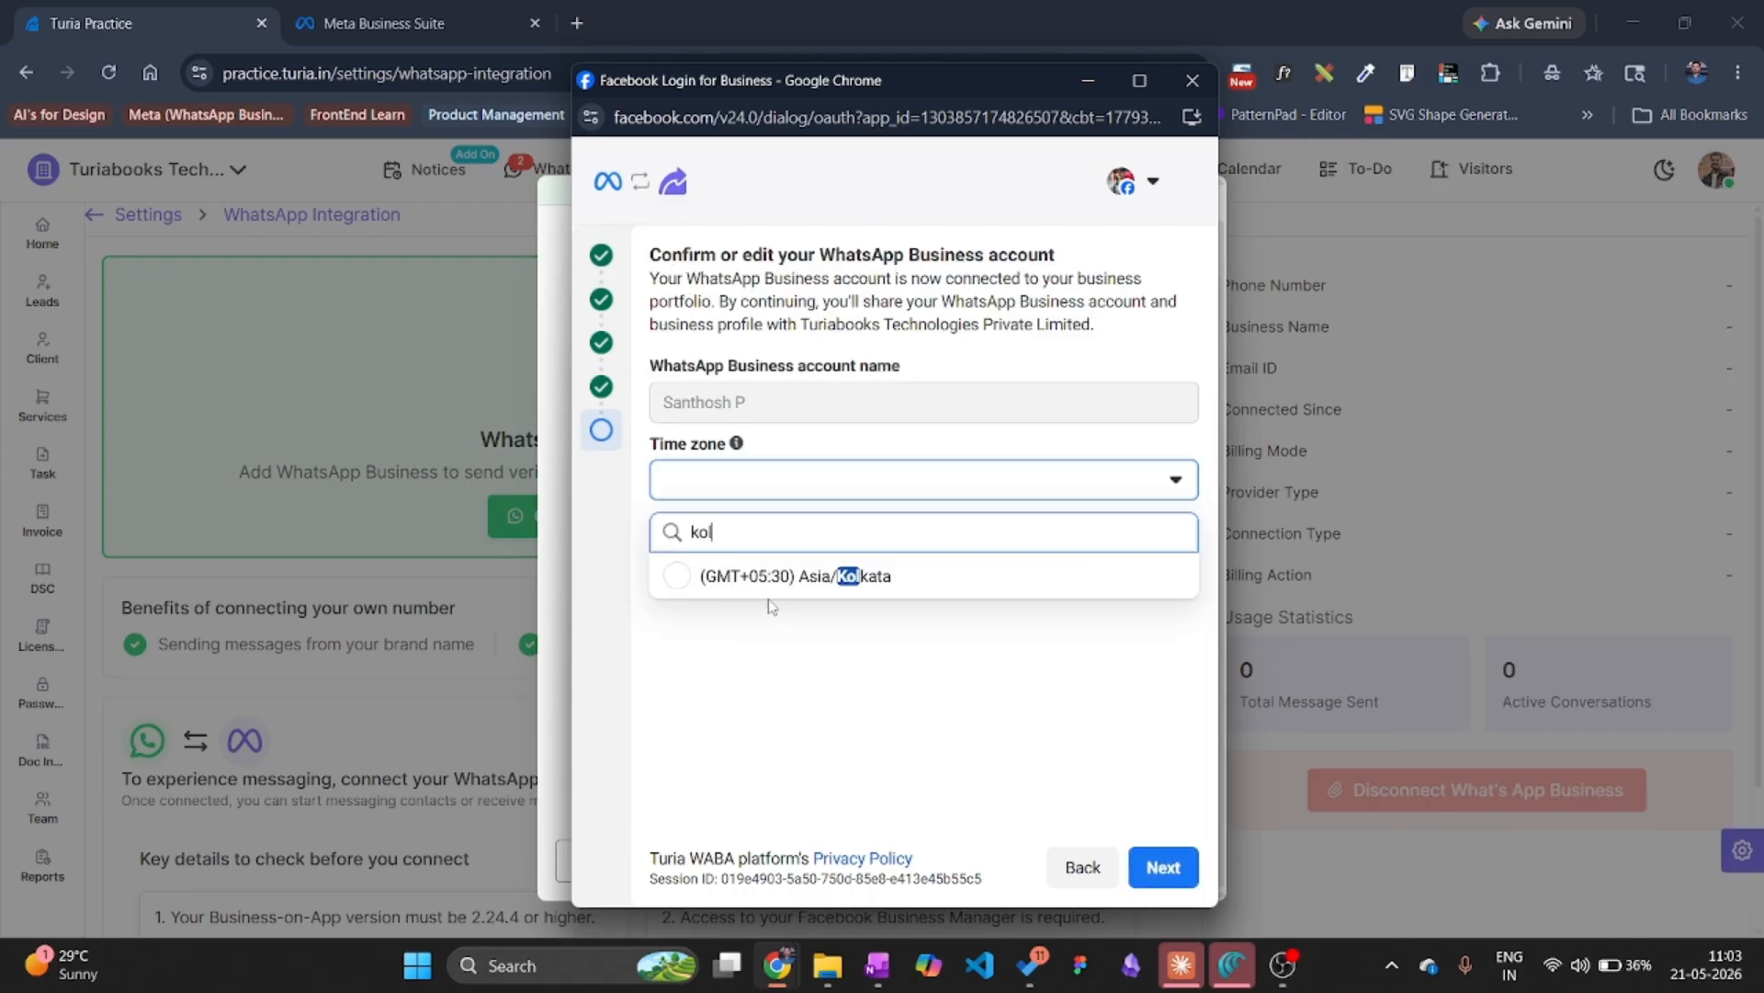
{"action": "left_click", "coordinate": [772, 603]}
{"action": "left_click", "coordinate": [1155, 868]}
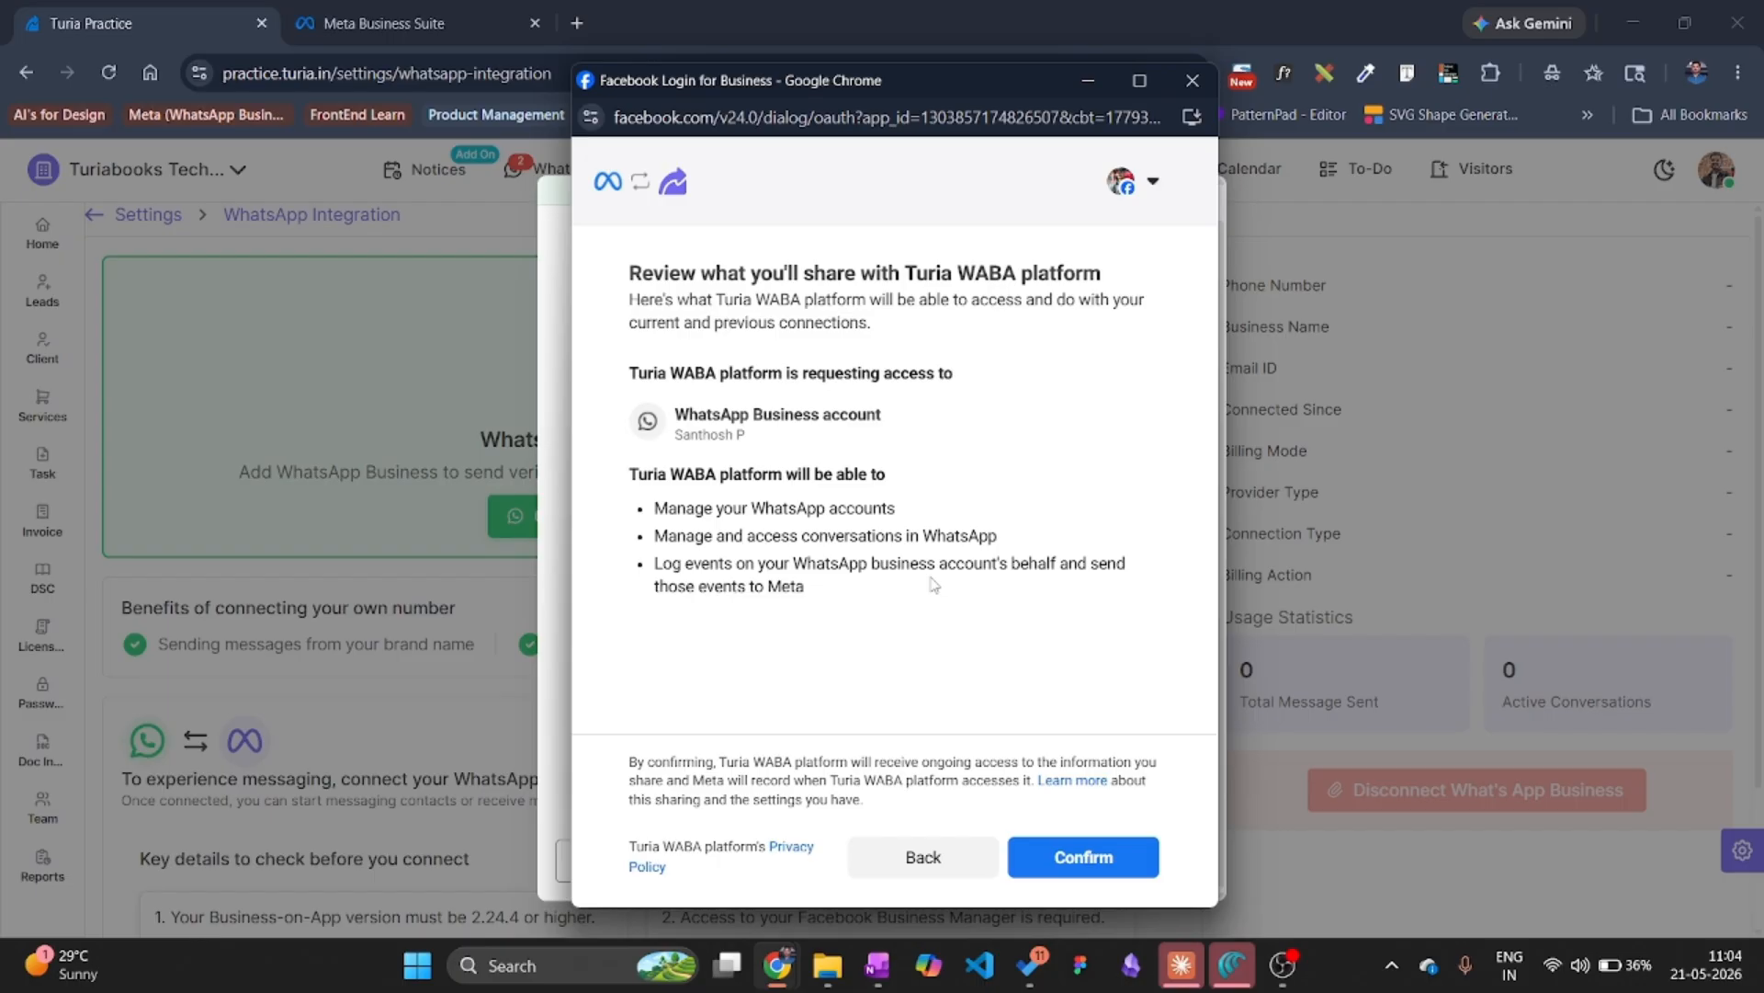
Grant Turia WABA platform access, finish the connection, and dismiss the Account connected message.
{"action": "left_click", "coordinate": [1085, 832]}
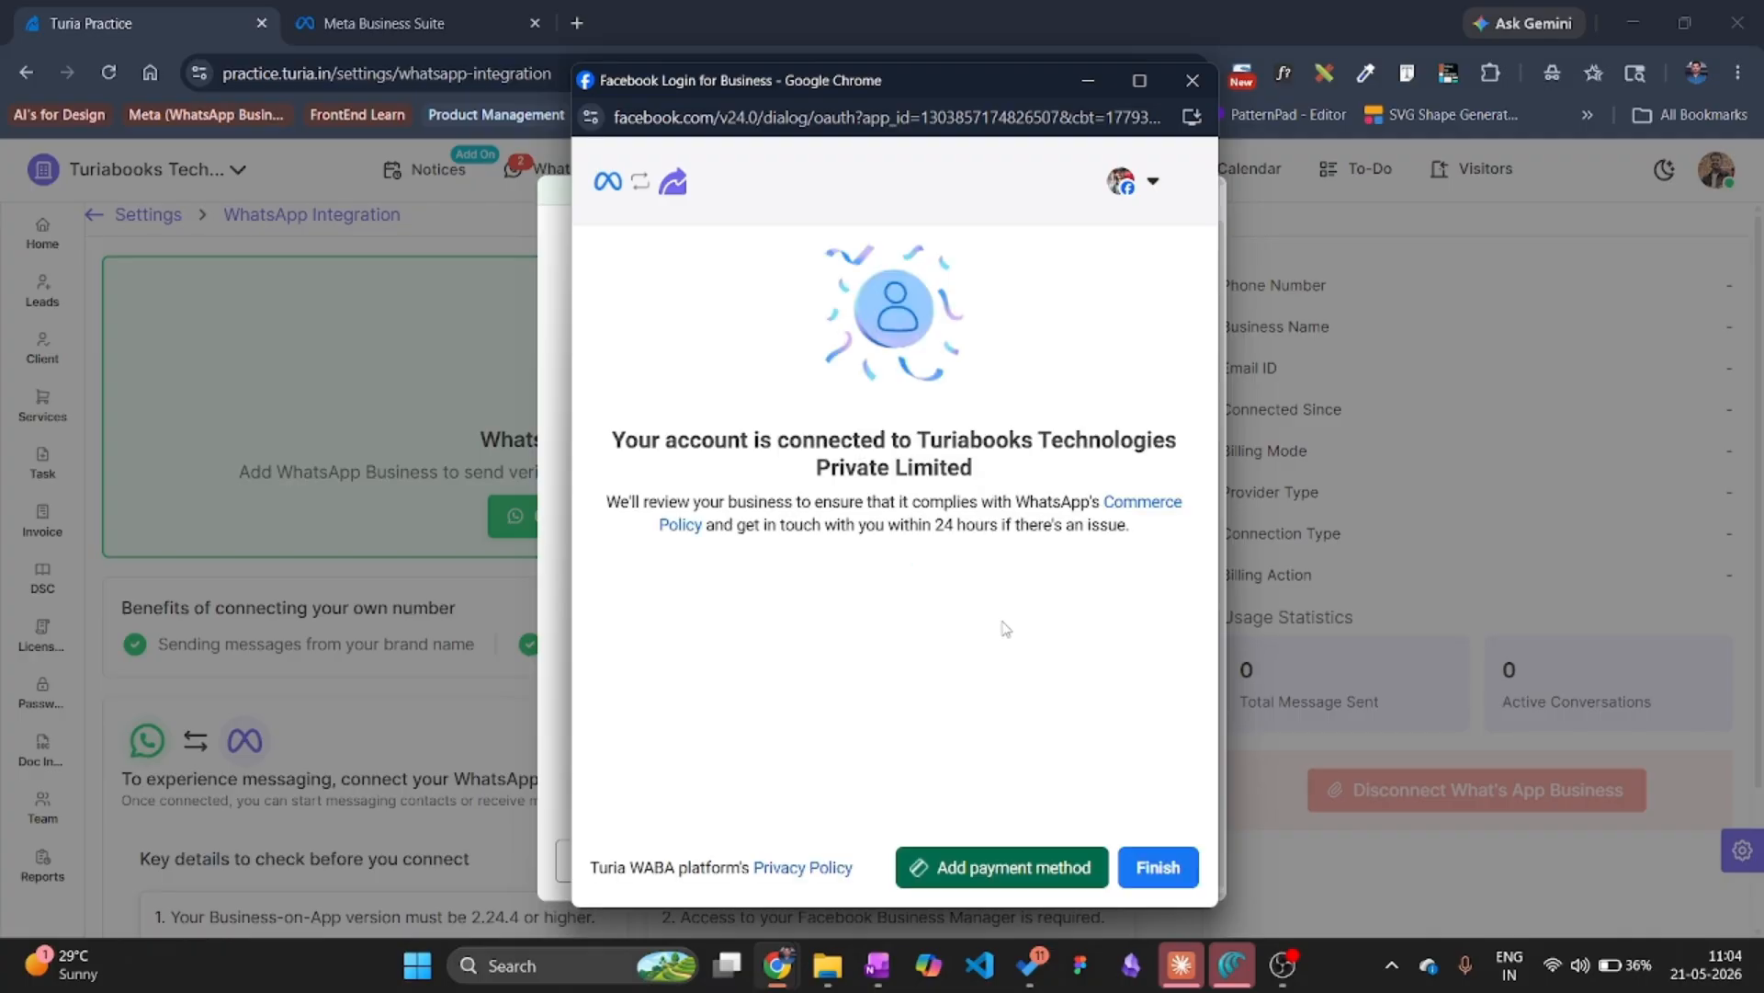
{"action": "left_click", "coordinate": [1156, 869]}
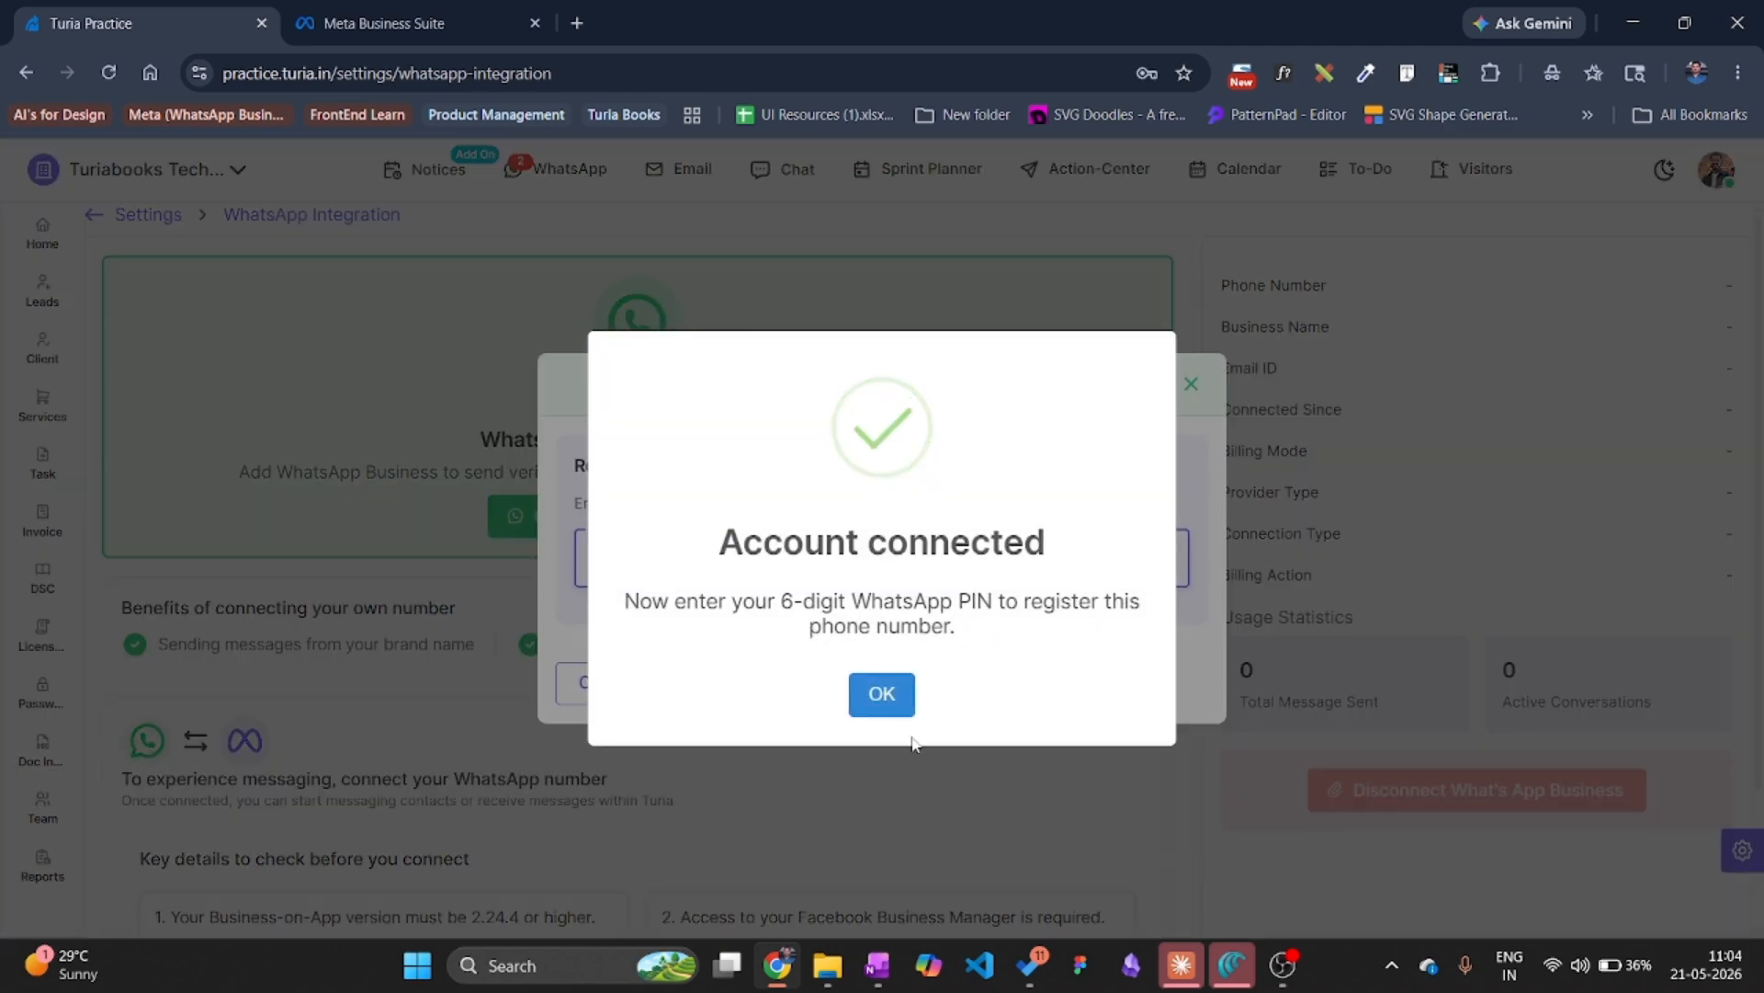
{"action": "left_click", "coordinate": [883, 696]}
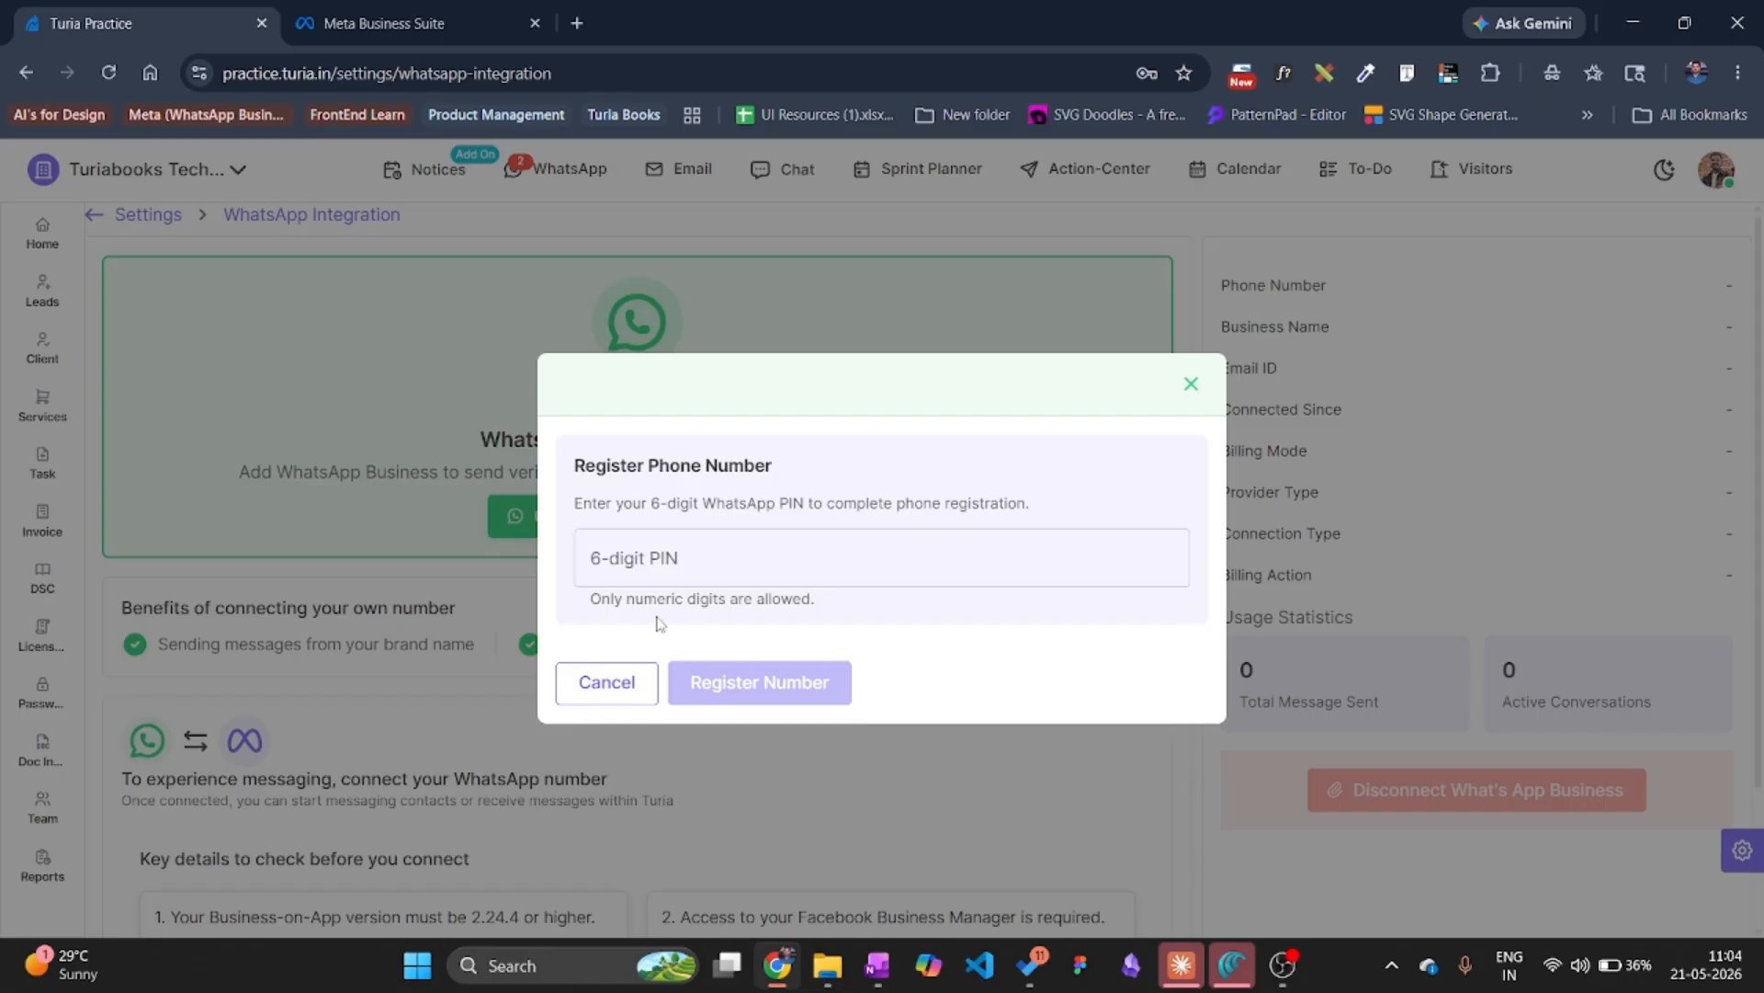
Skip PIN registration and reload the integration page to review the Connected status and transactions.
{"action": "left_click", "coordinate": [617, 697]}
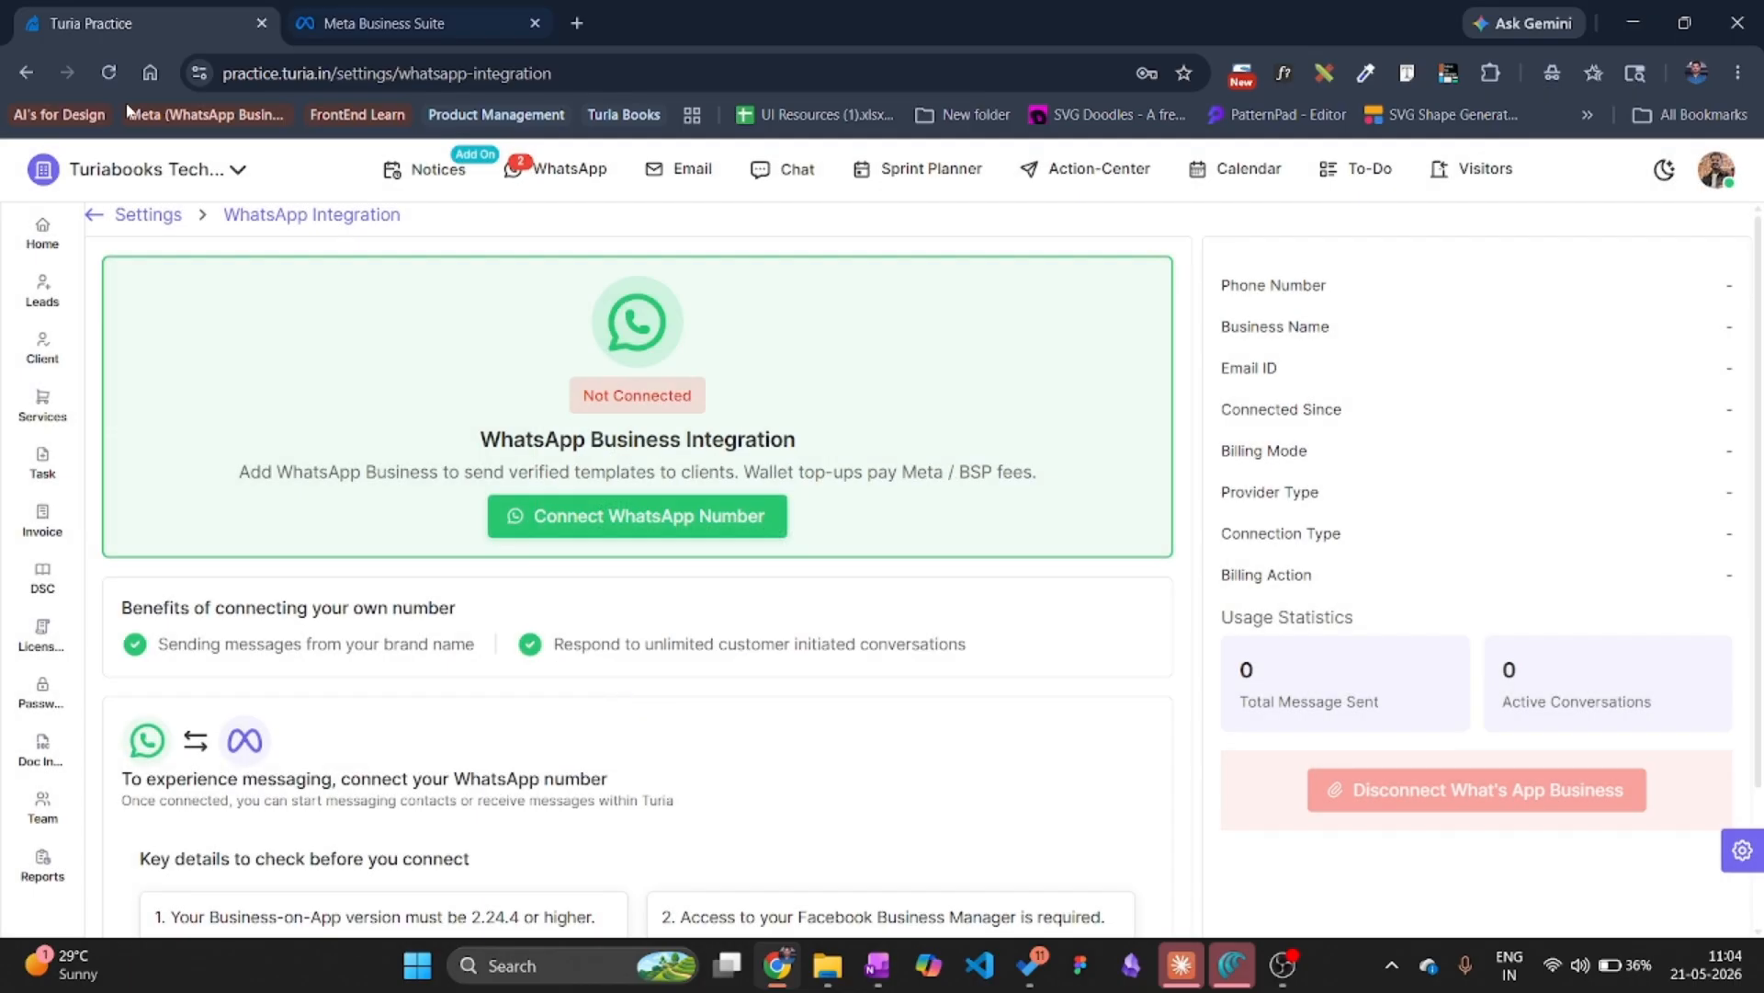
{"action": "left_click", "coordinate": [108, 73]}
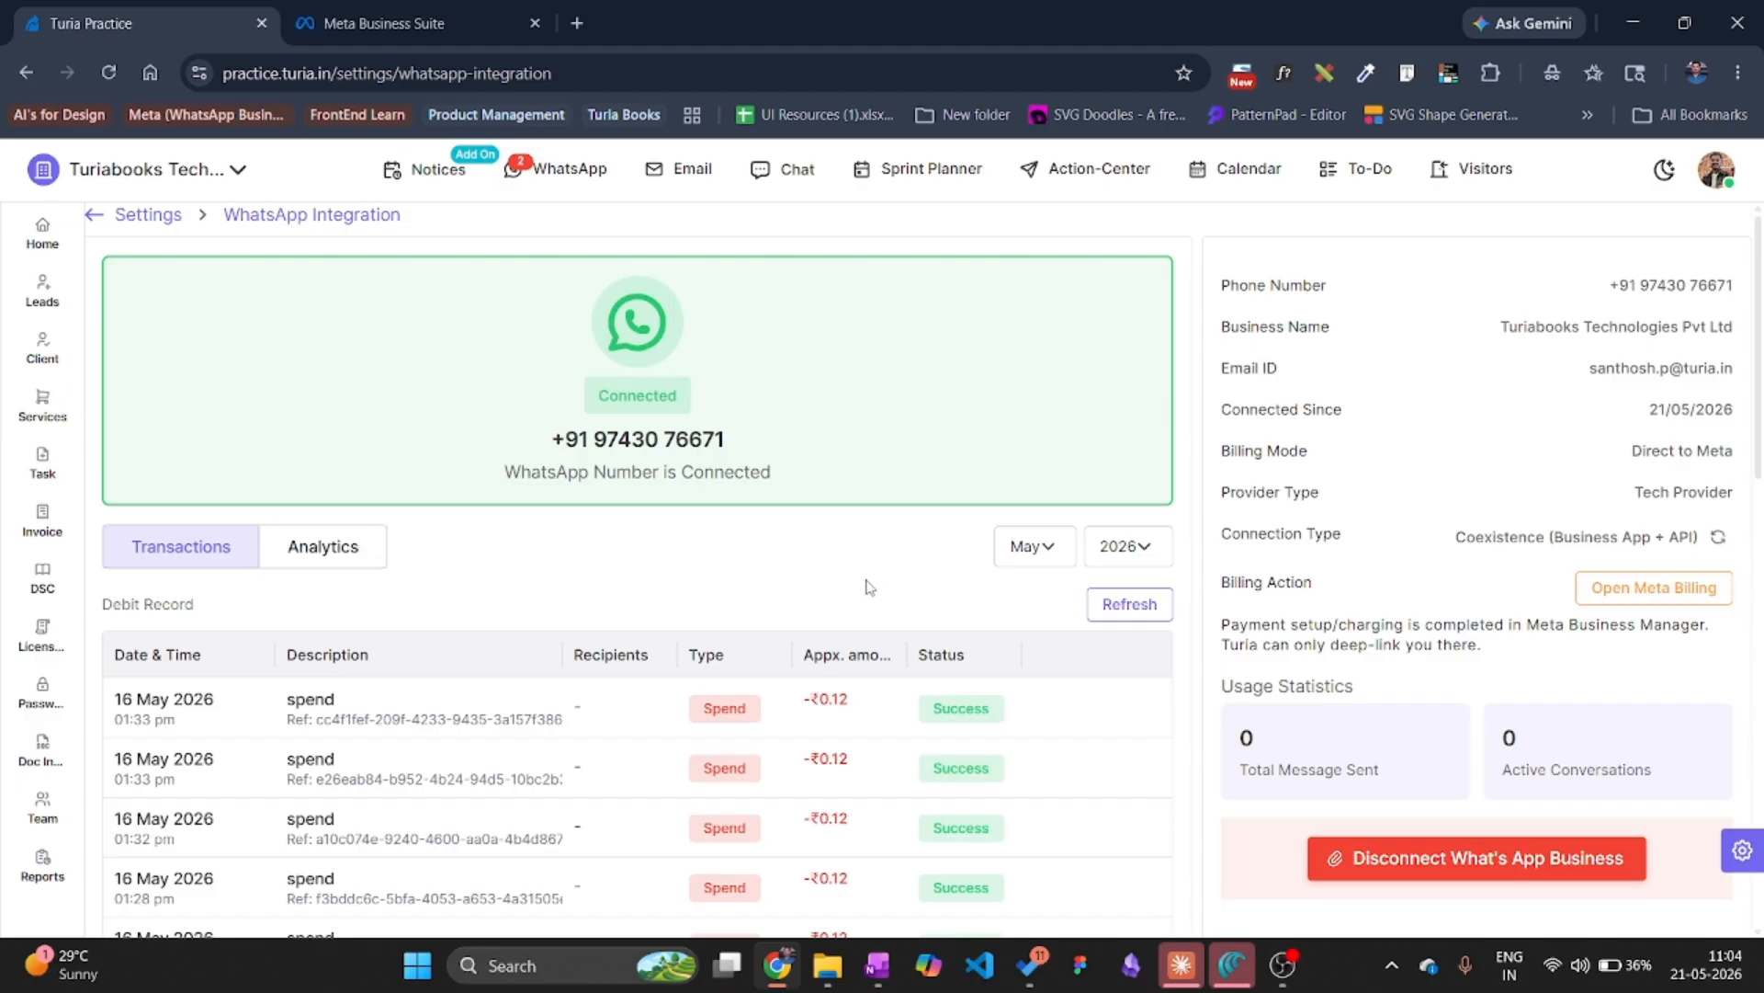
{"action": "scroll", "coordinate": [735, 576], "scroll_direction": "down", "scroll_amount": 1}
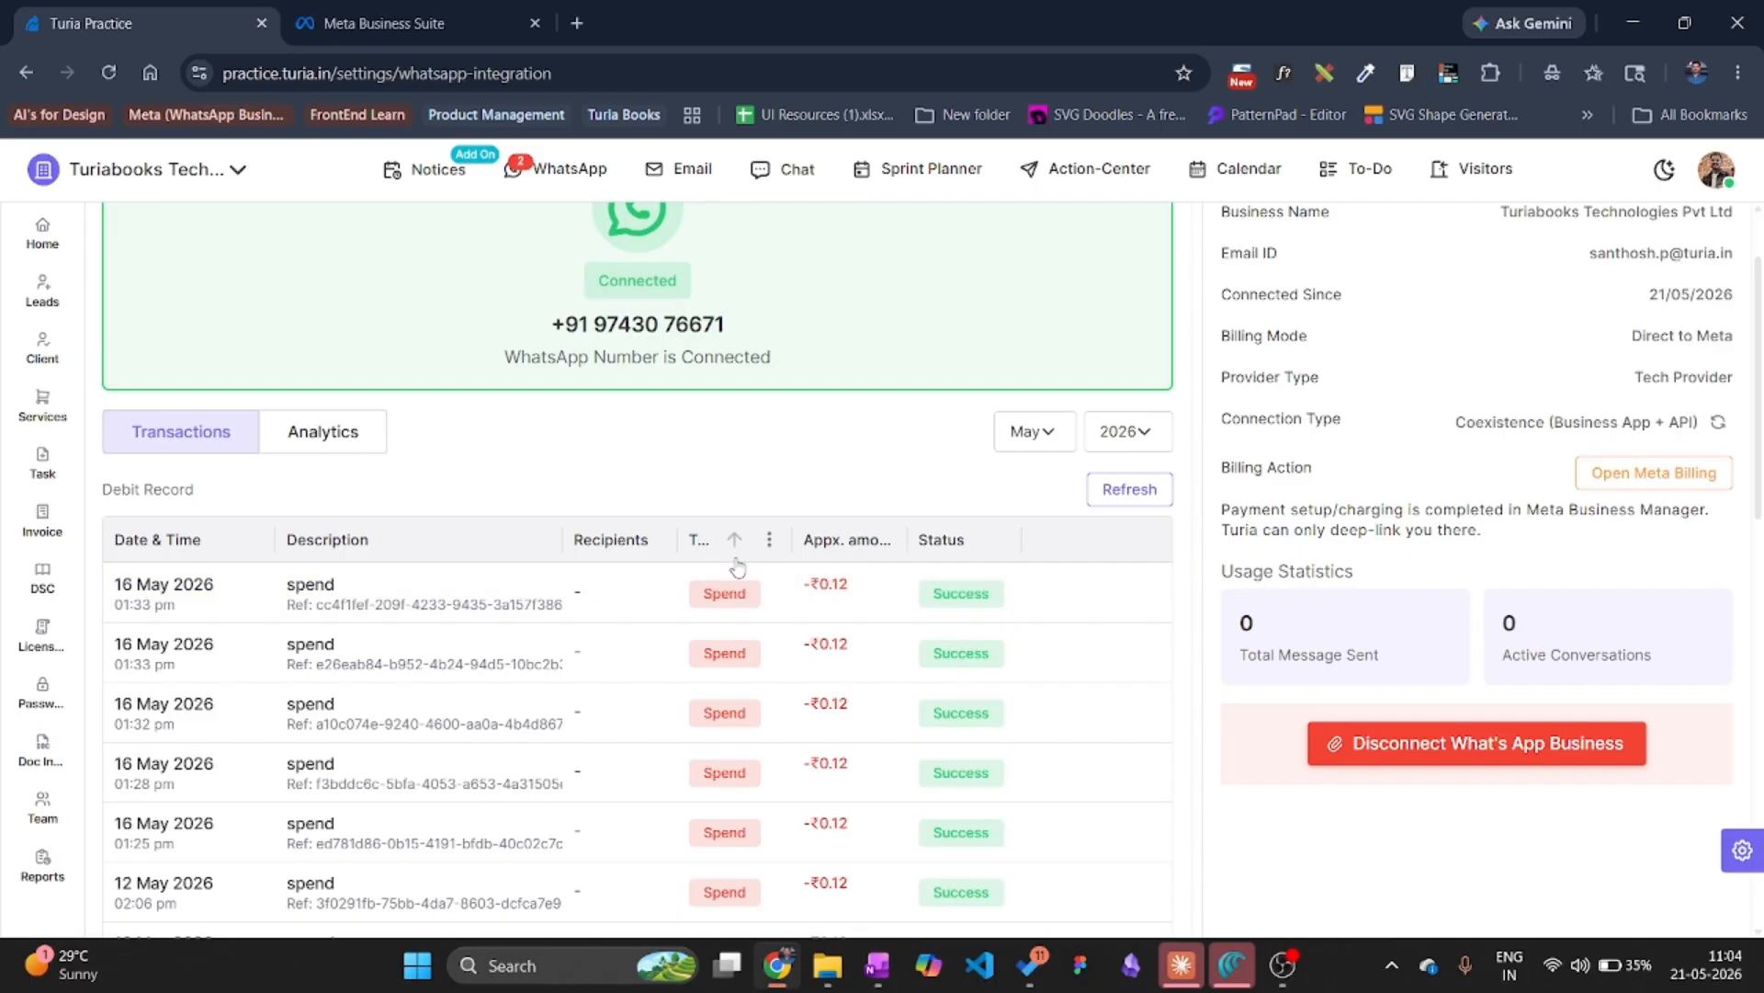
{"action": "scroll", "coordinate": [712, 625], "scroll_direction": "down", "scroll_amount": 1}
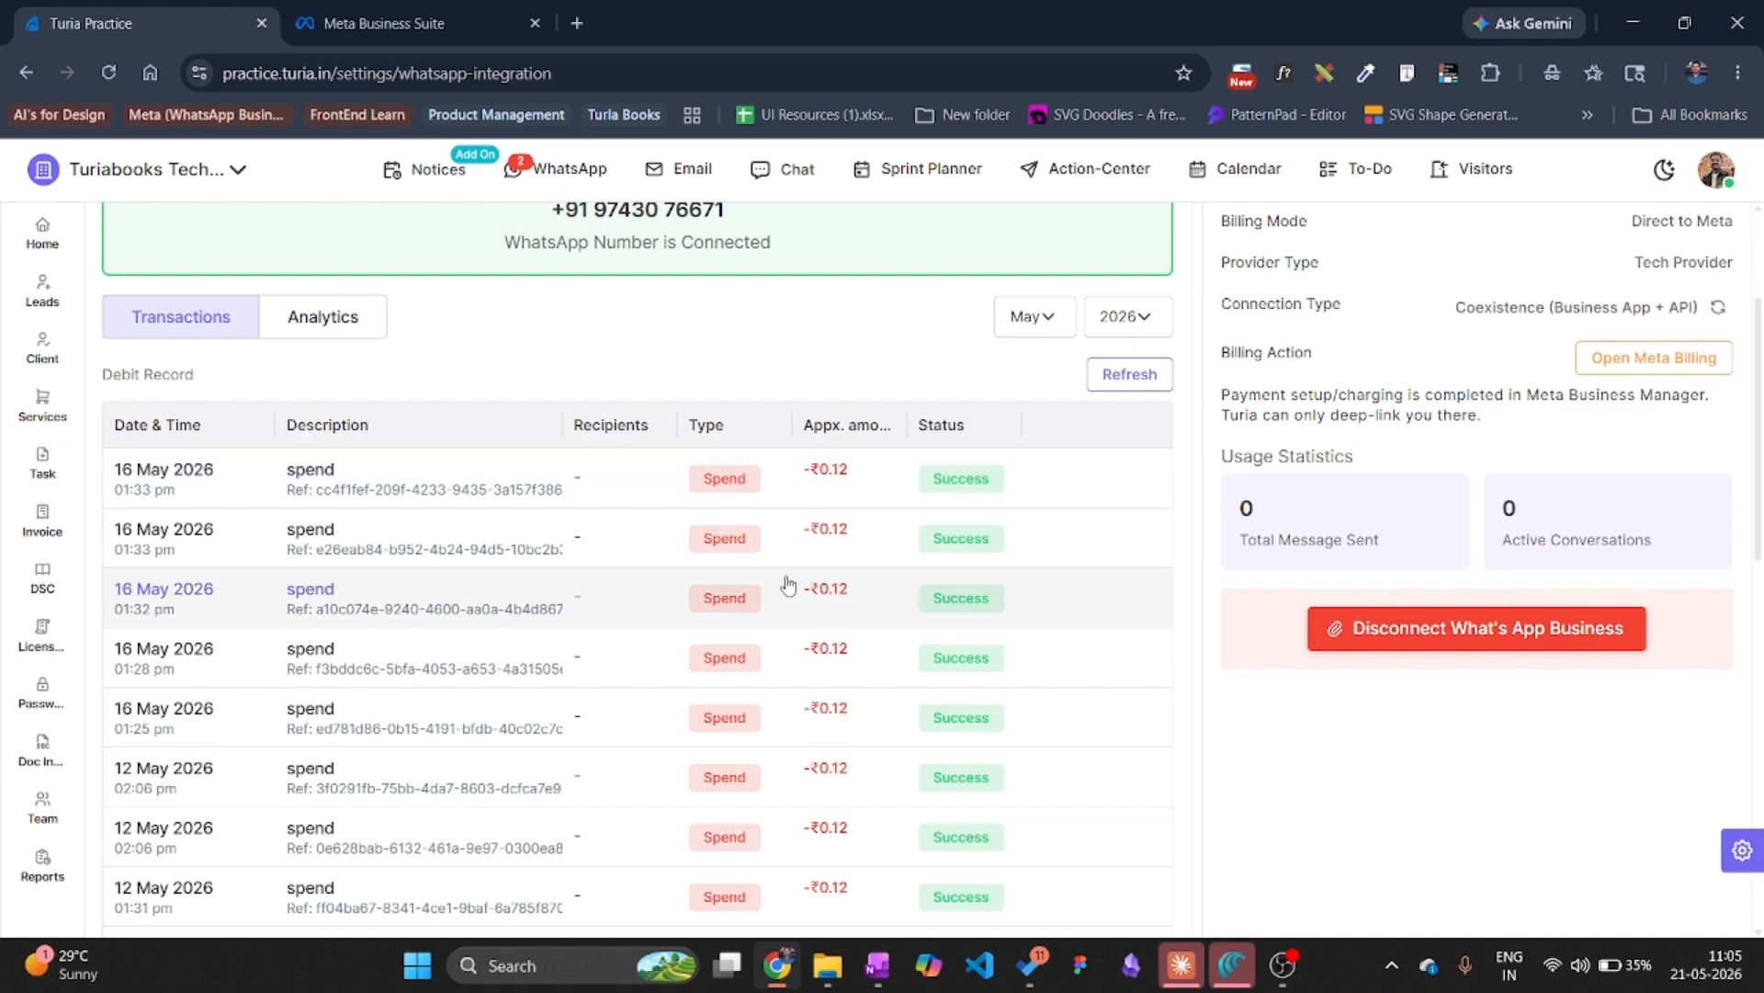
{"action": "scroll", "coordinate": [735, 561], "scroll_direction": "up", "scroll_amount": 2}
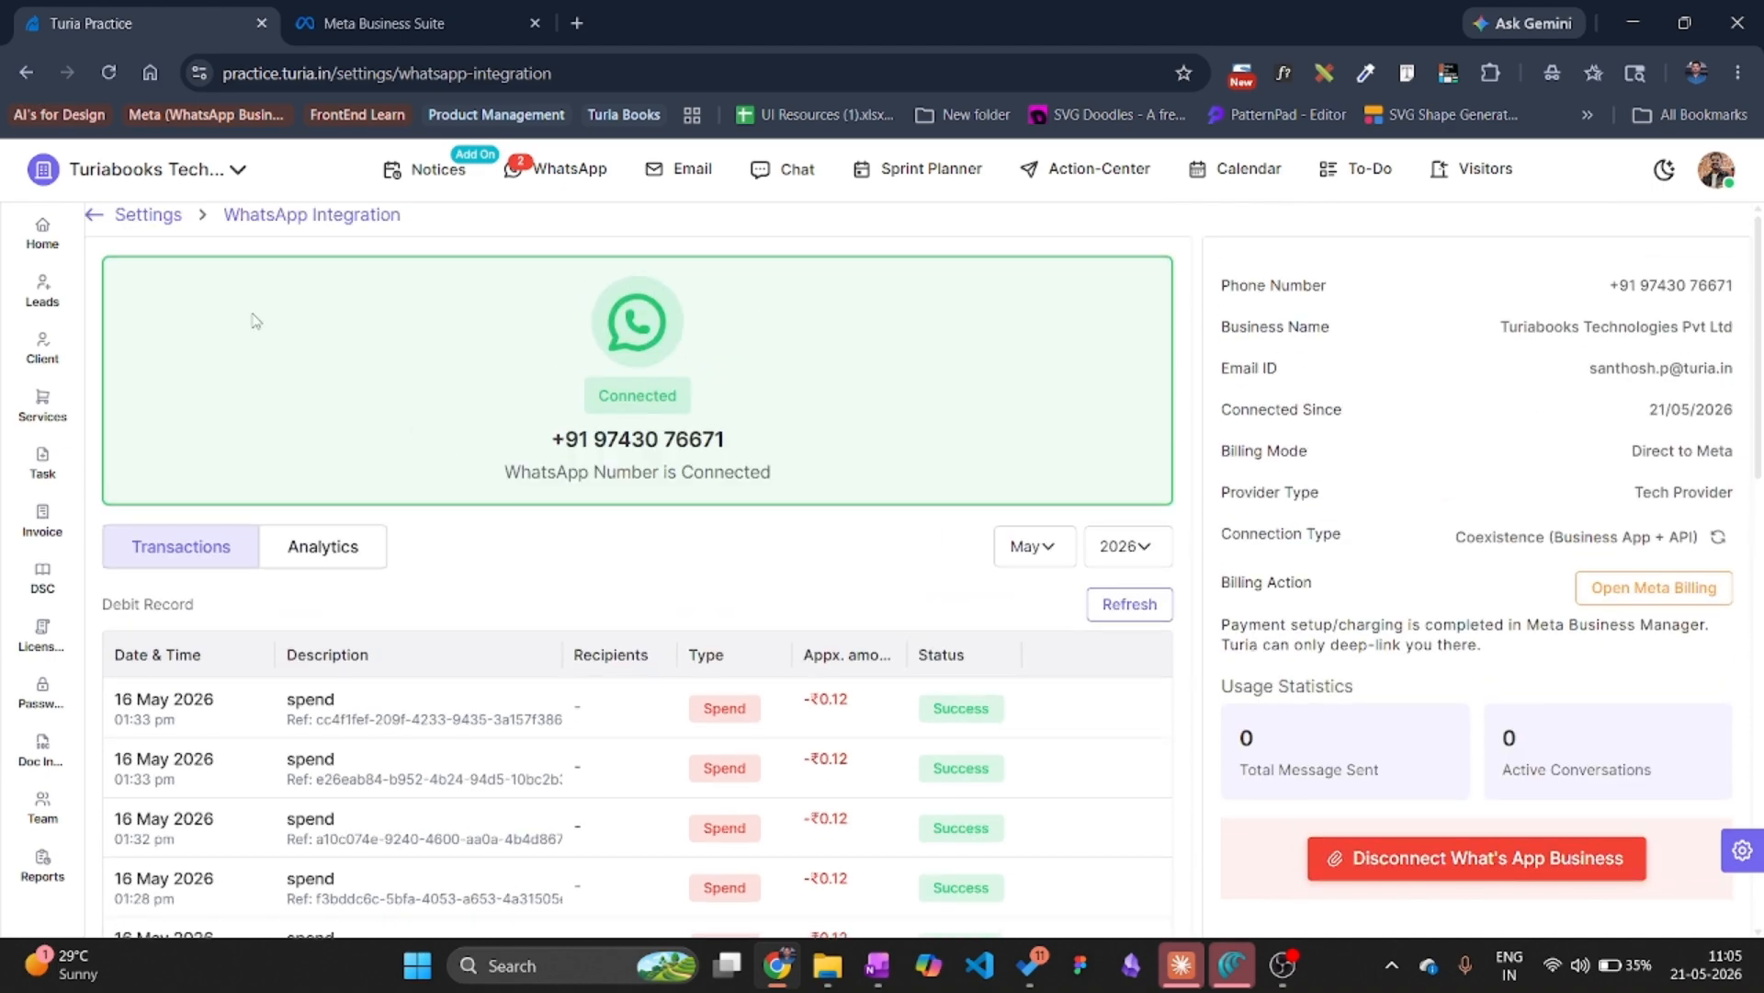
Go to WhatsApp Templates in Settings and create the default message templates.
{"action": "left_click", "coordinate": [148, 214]}
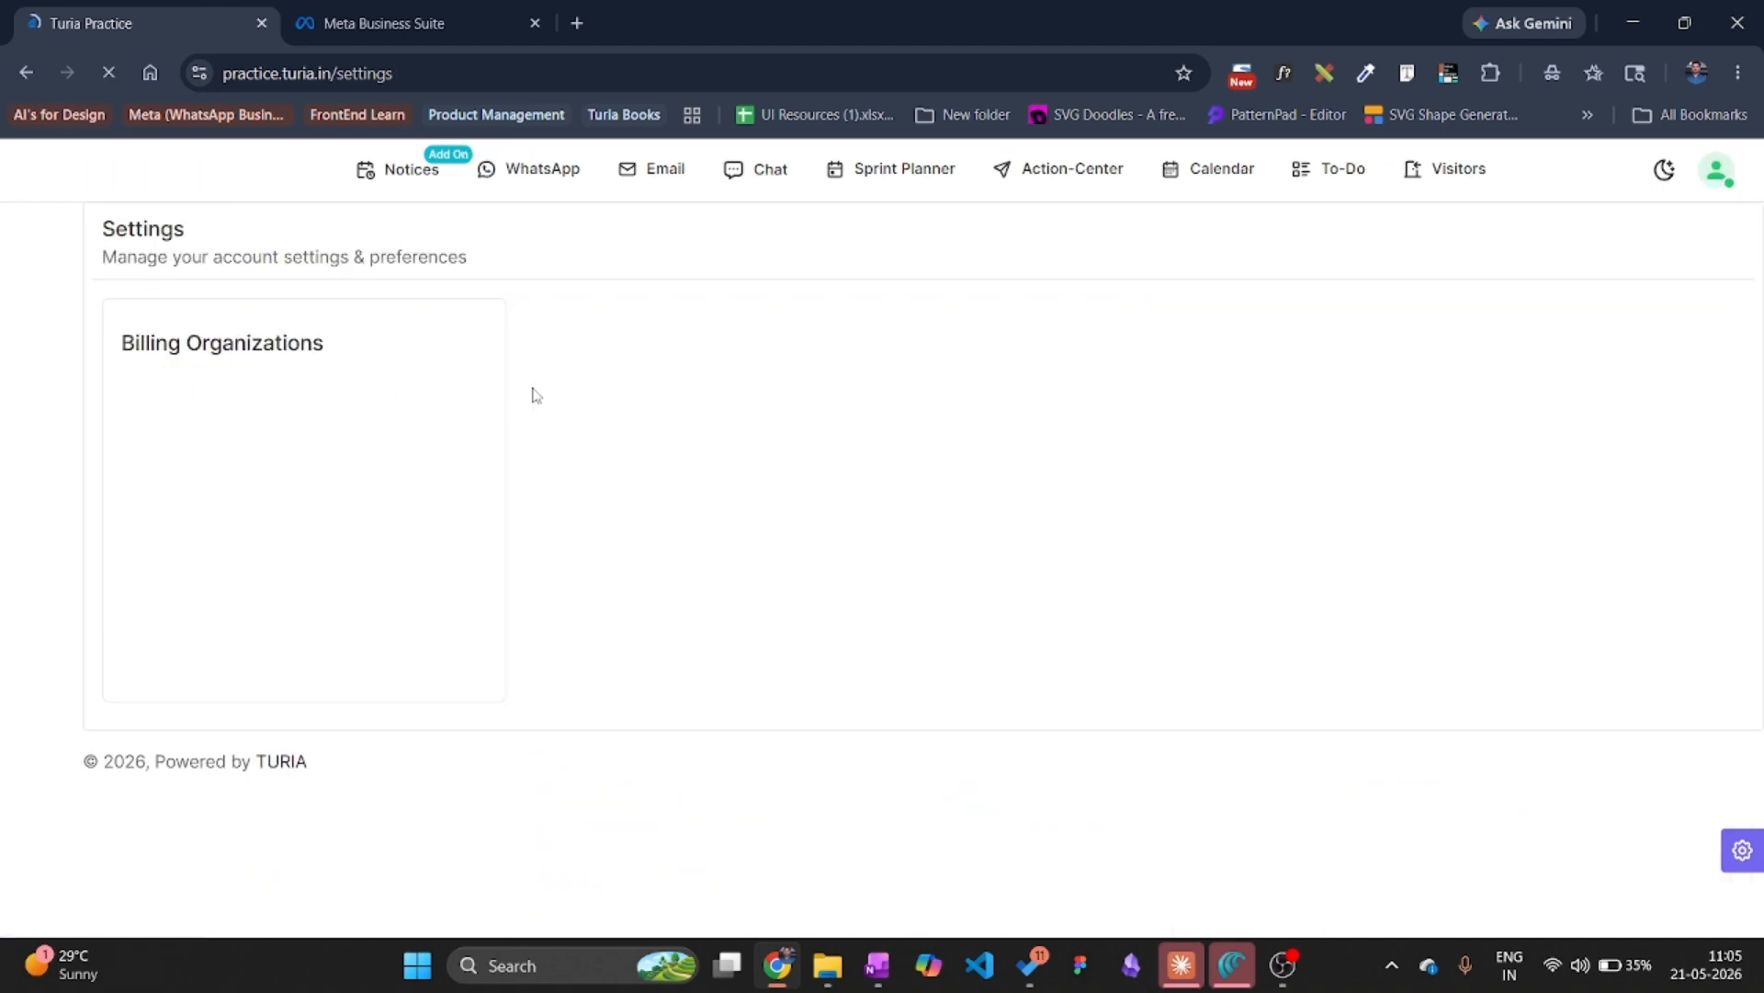
{"action": "scroll", "coordinate": [685, 688], "scroll_direction": "down", "scroll_amount": 2}
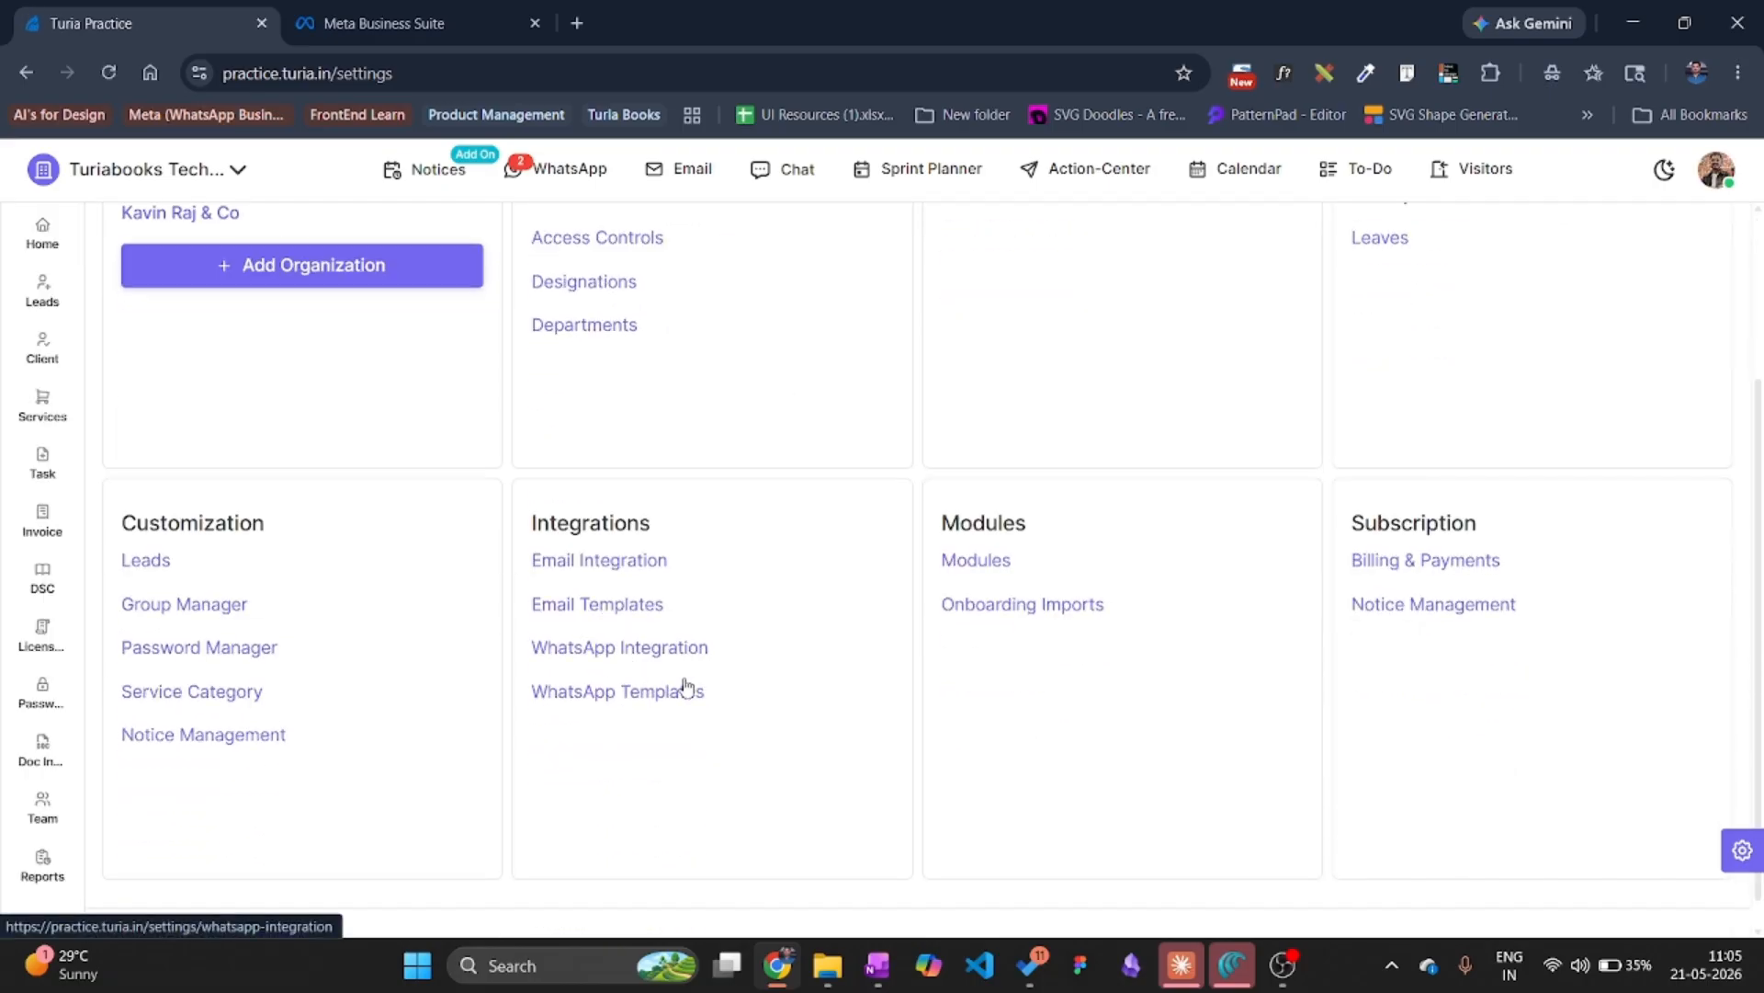
{"action": "left_click", "coordinate": [638, 694]}
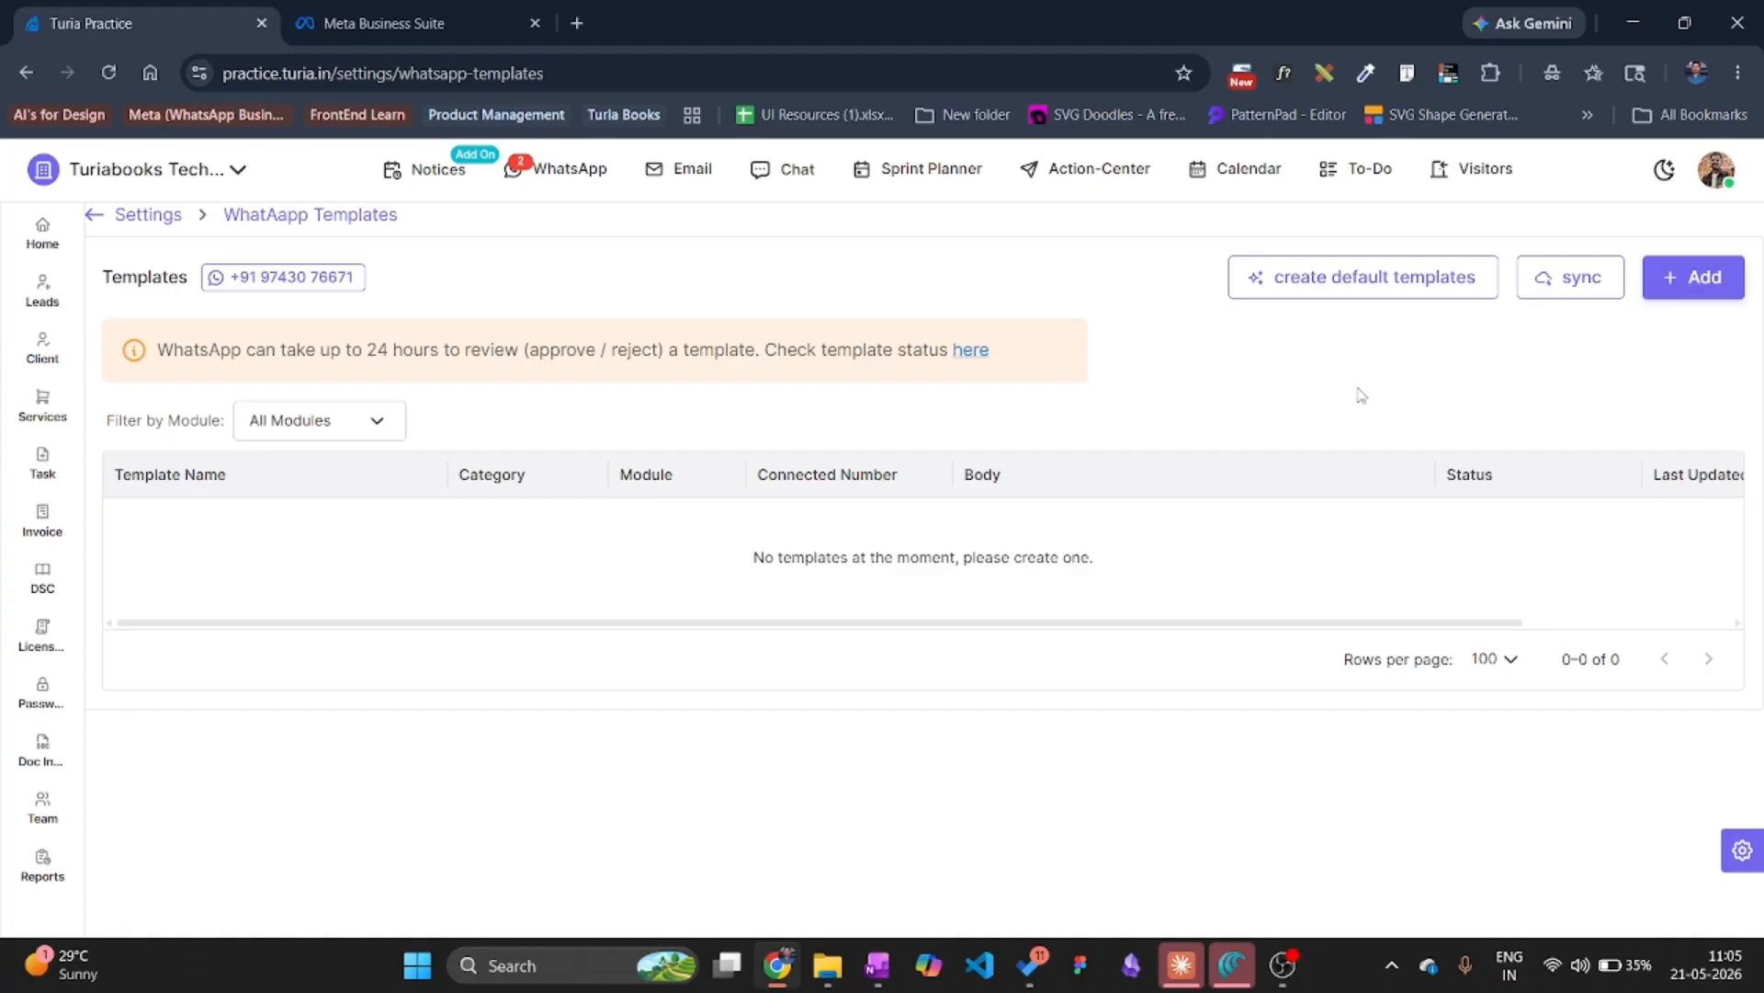
{"action": "left_click", "coordinate": [1353, 278]}
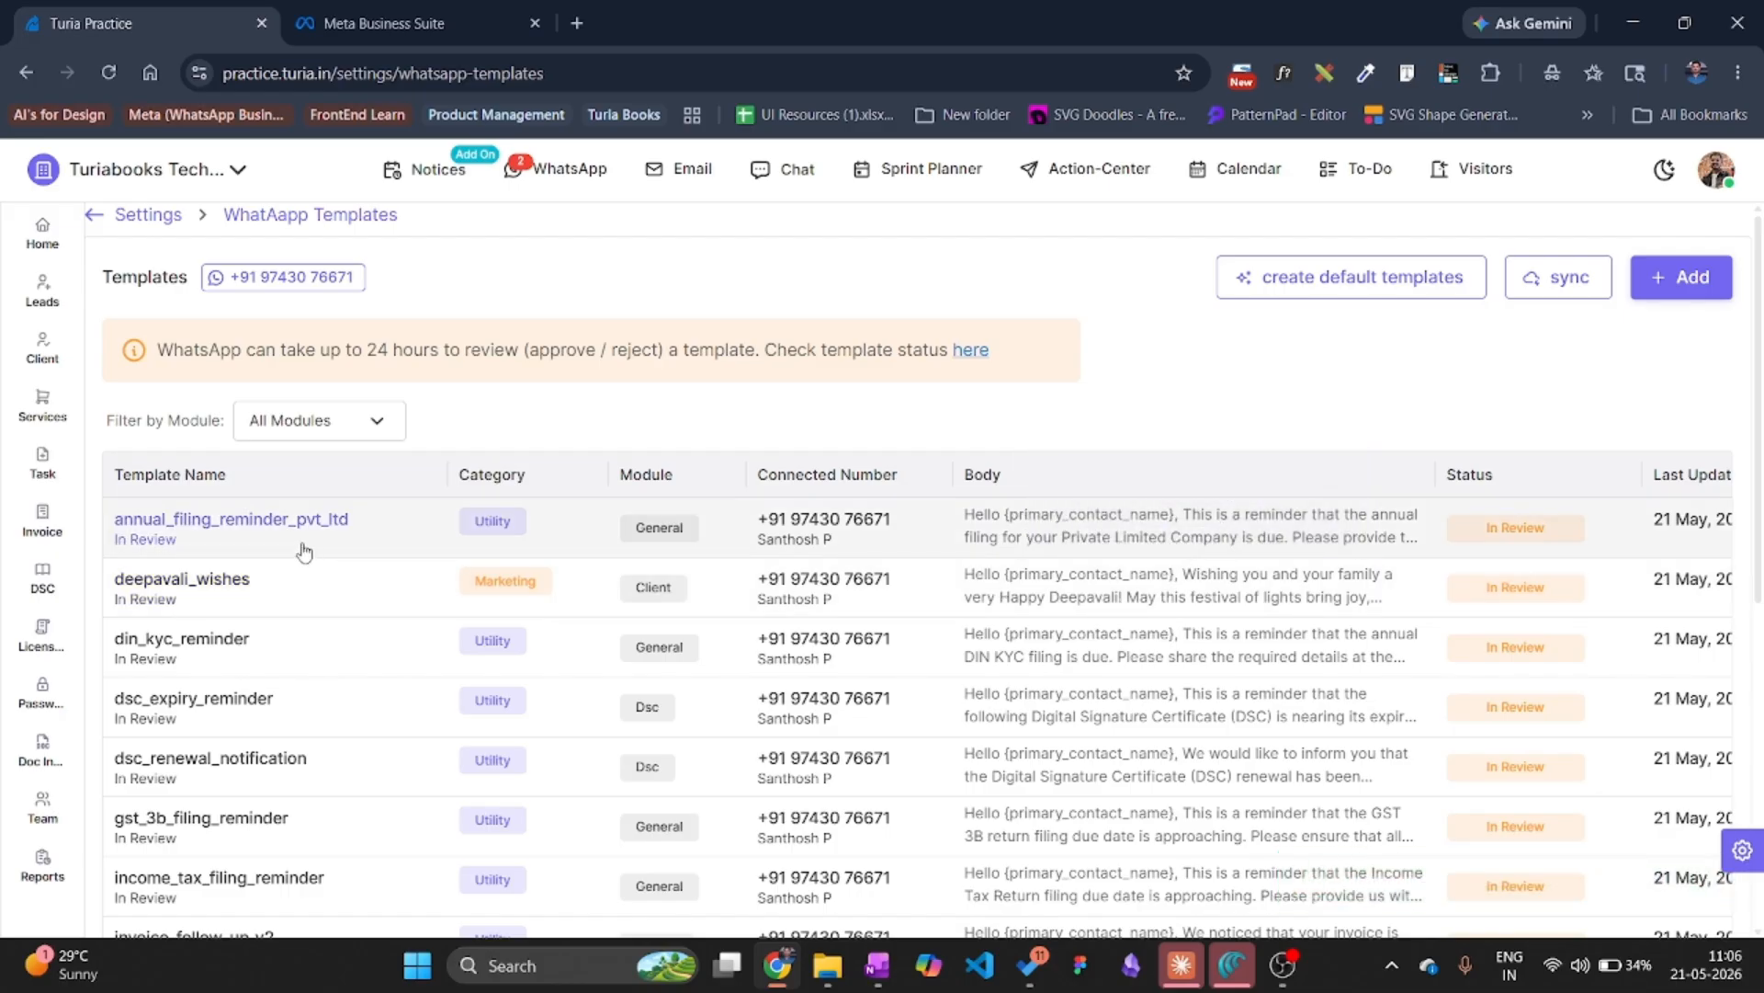
Filter the templates list by module: Leads, then Client, then Invoice.
{"action": "left_click", "coordinate": [323, 430]}
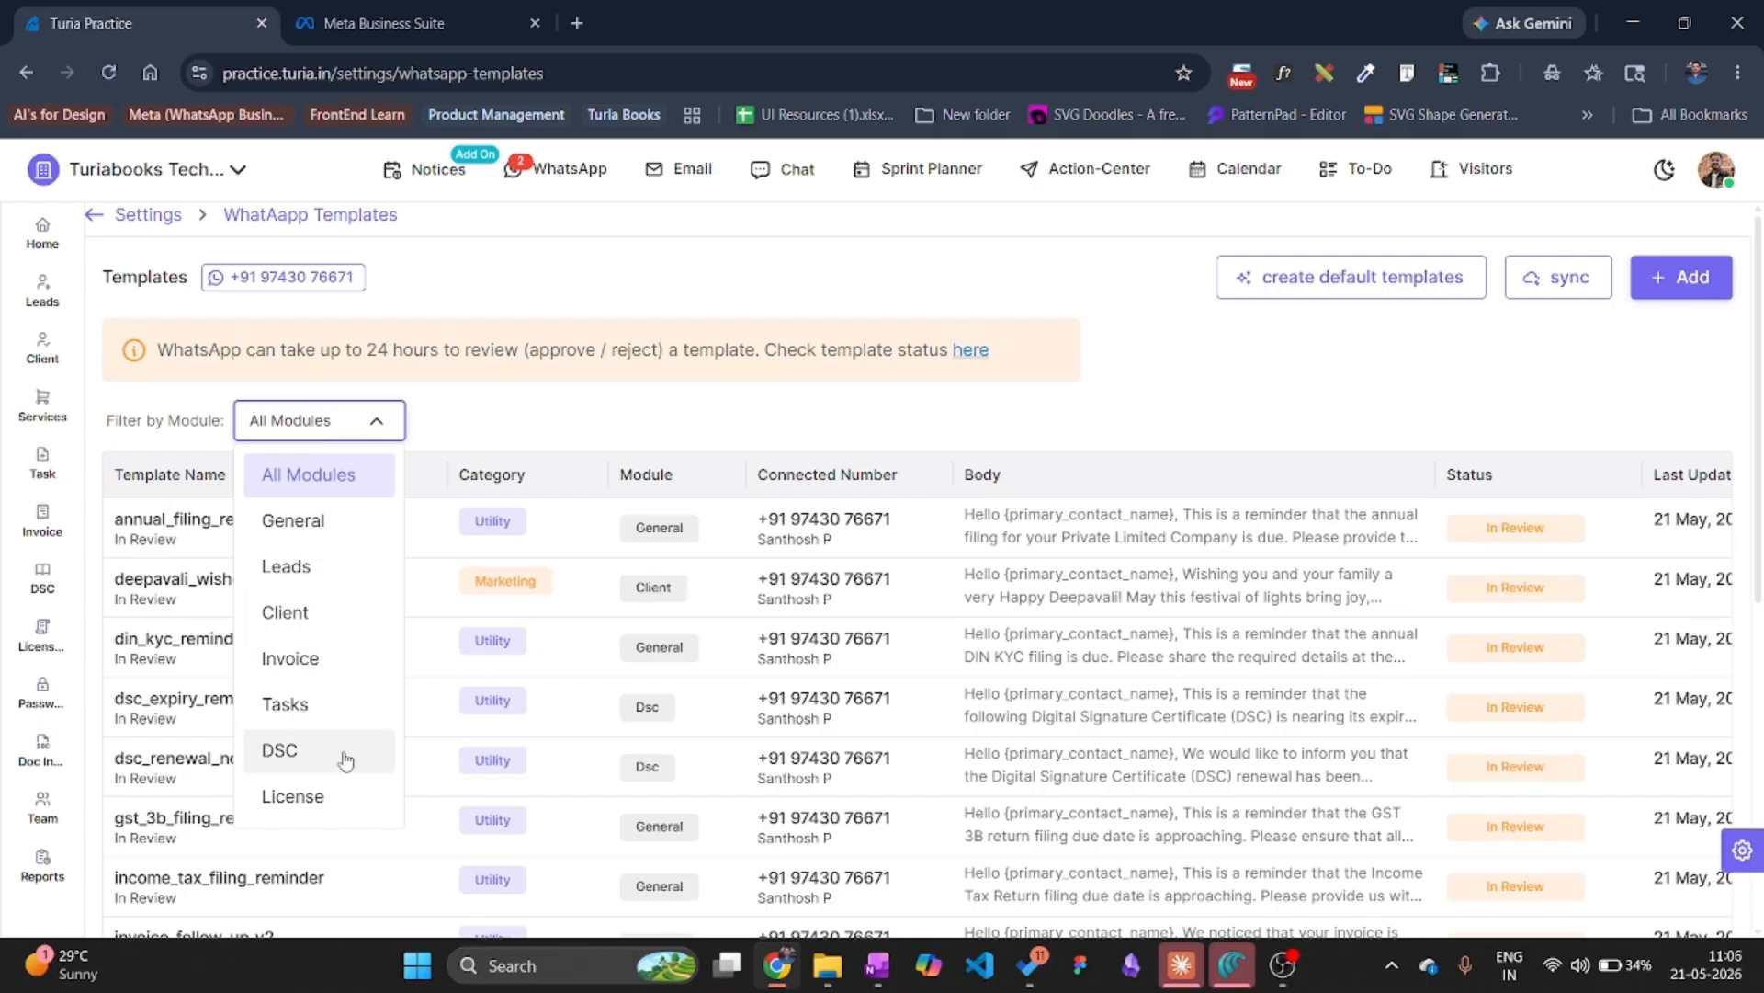
{"action": "left_click", "coordinate": [486, 426]}
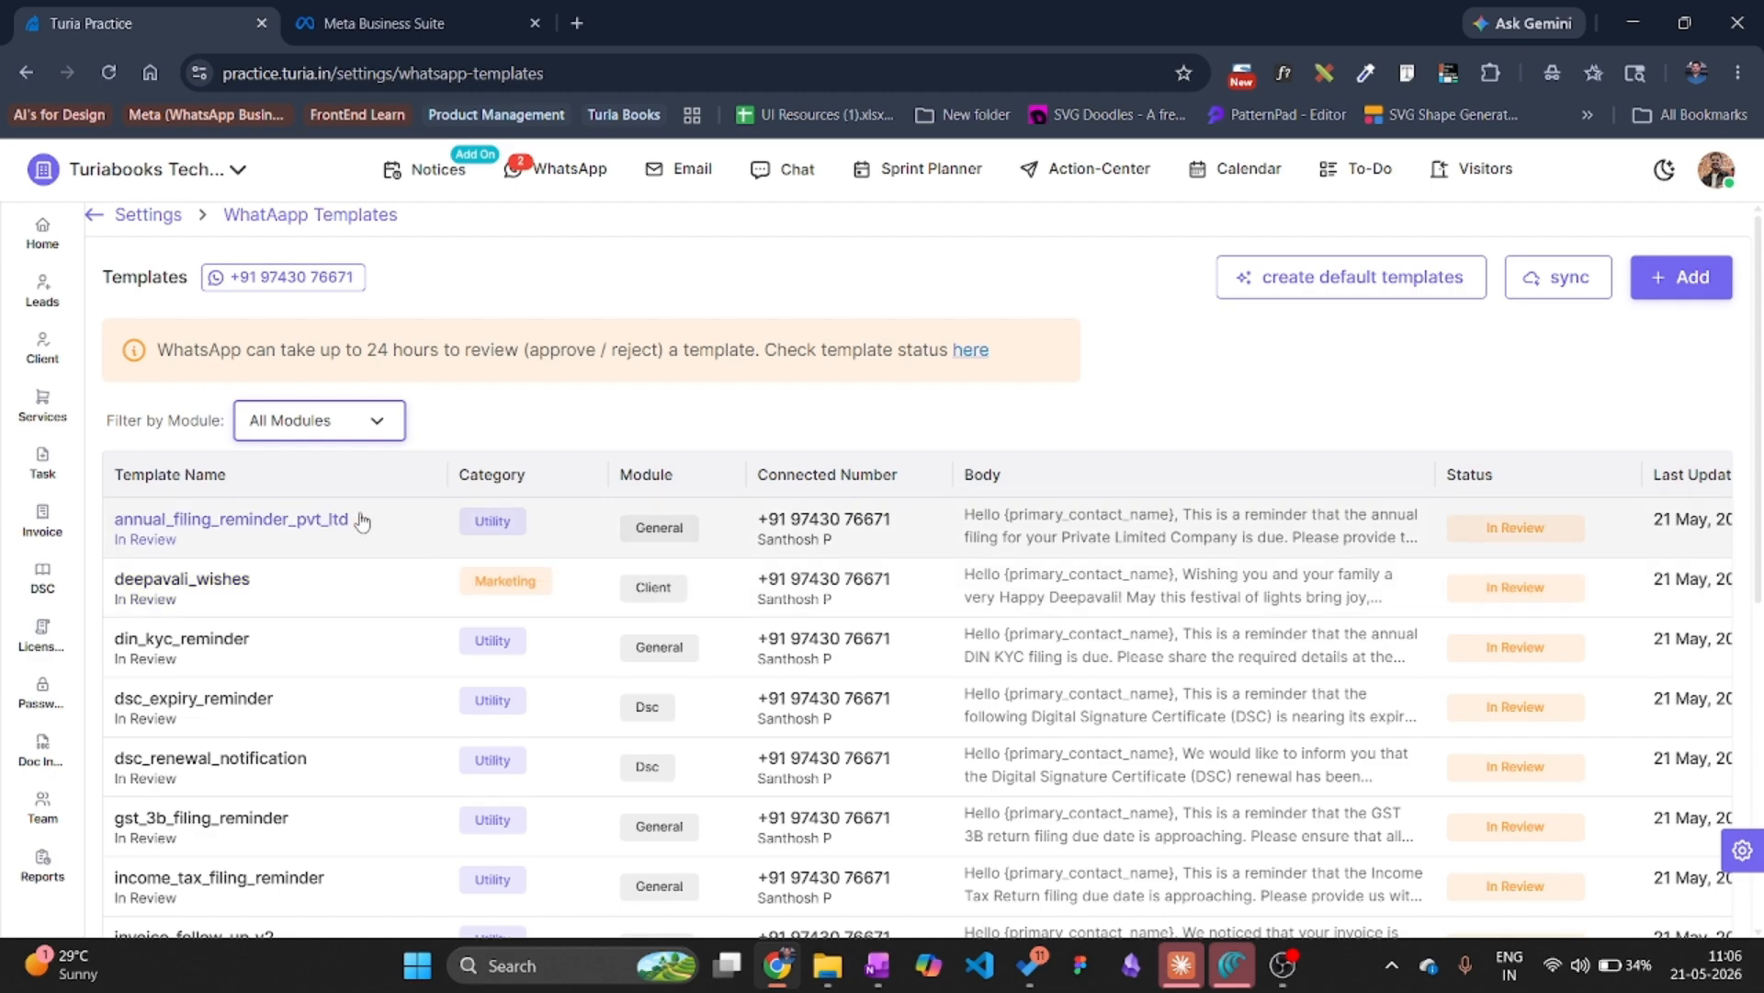
{"action": "left_click", "coordinate": [308, 427]}
{"action": "left_click", "coordinate": [313, 571]}
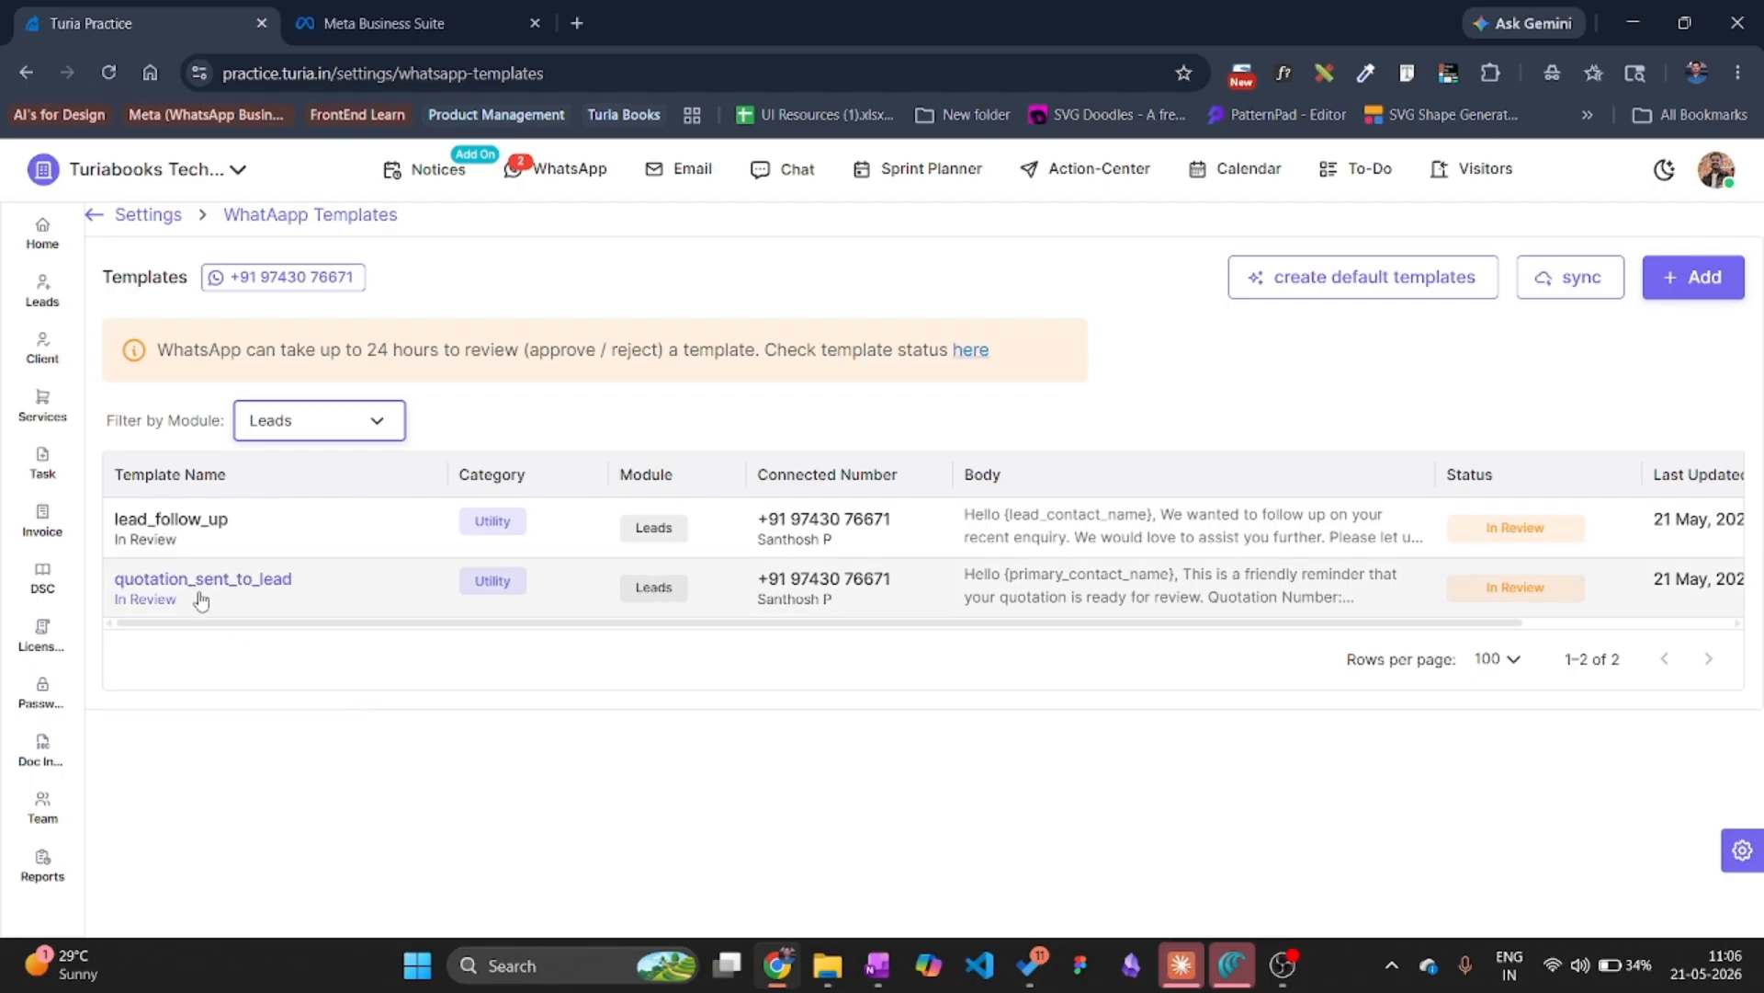
{"action": "left_click", "coordinate": [306, 427]}
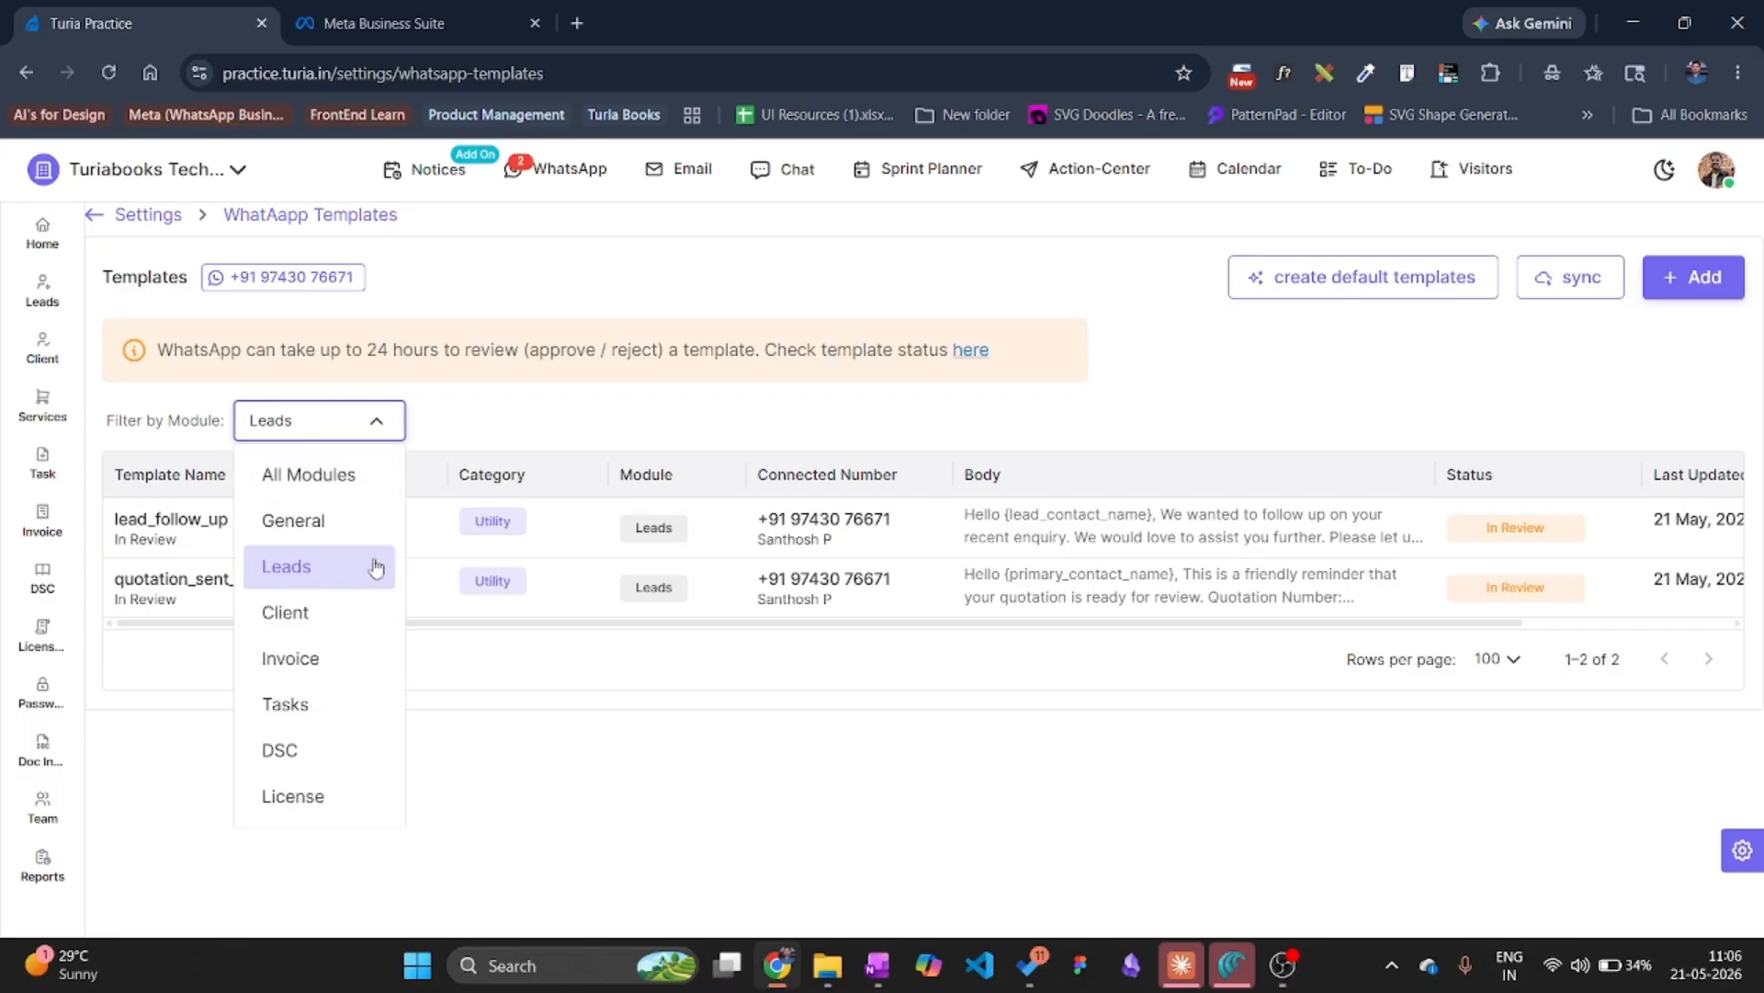
{"action": "left_click", "coordinate": [294, 632]}
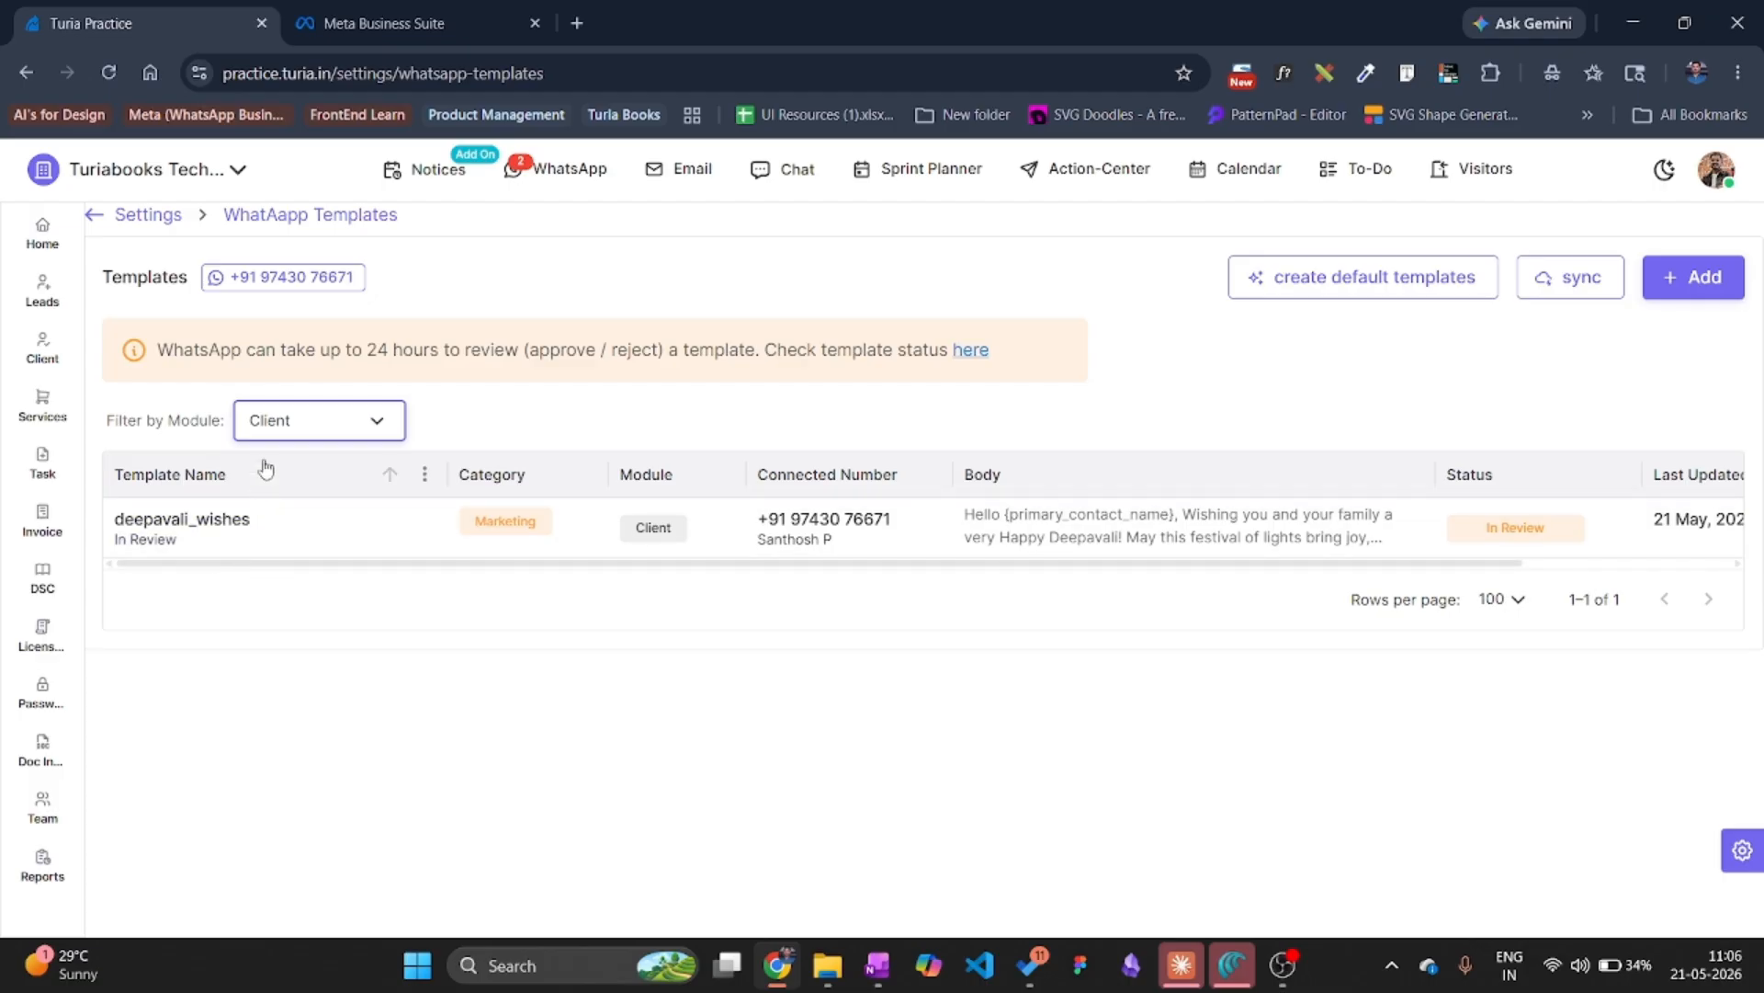
{"action": "left_click", "coordinate": [290, 426]}
{"action": "left_click", "coordinate": [278, 675]}
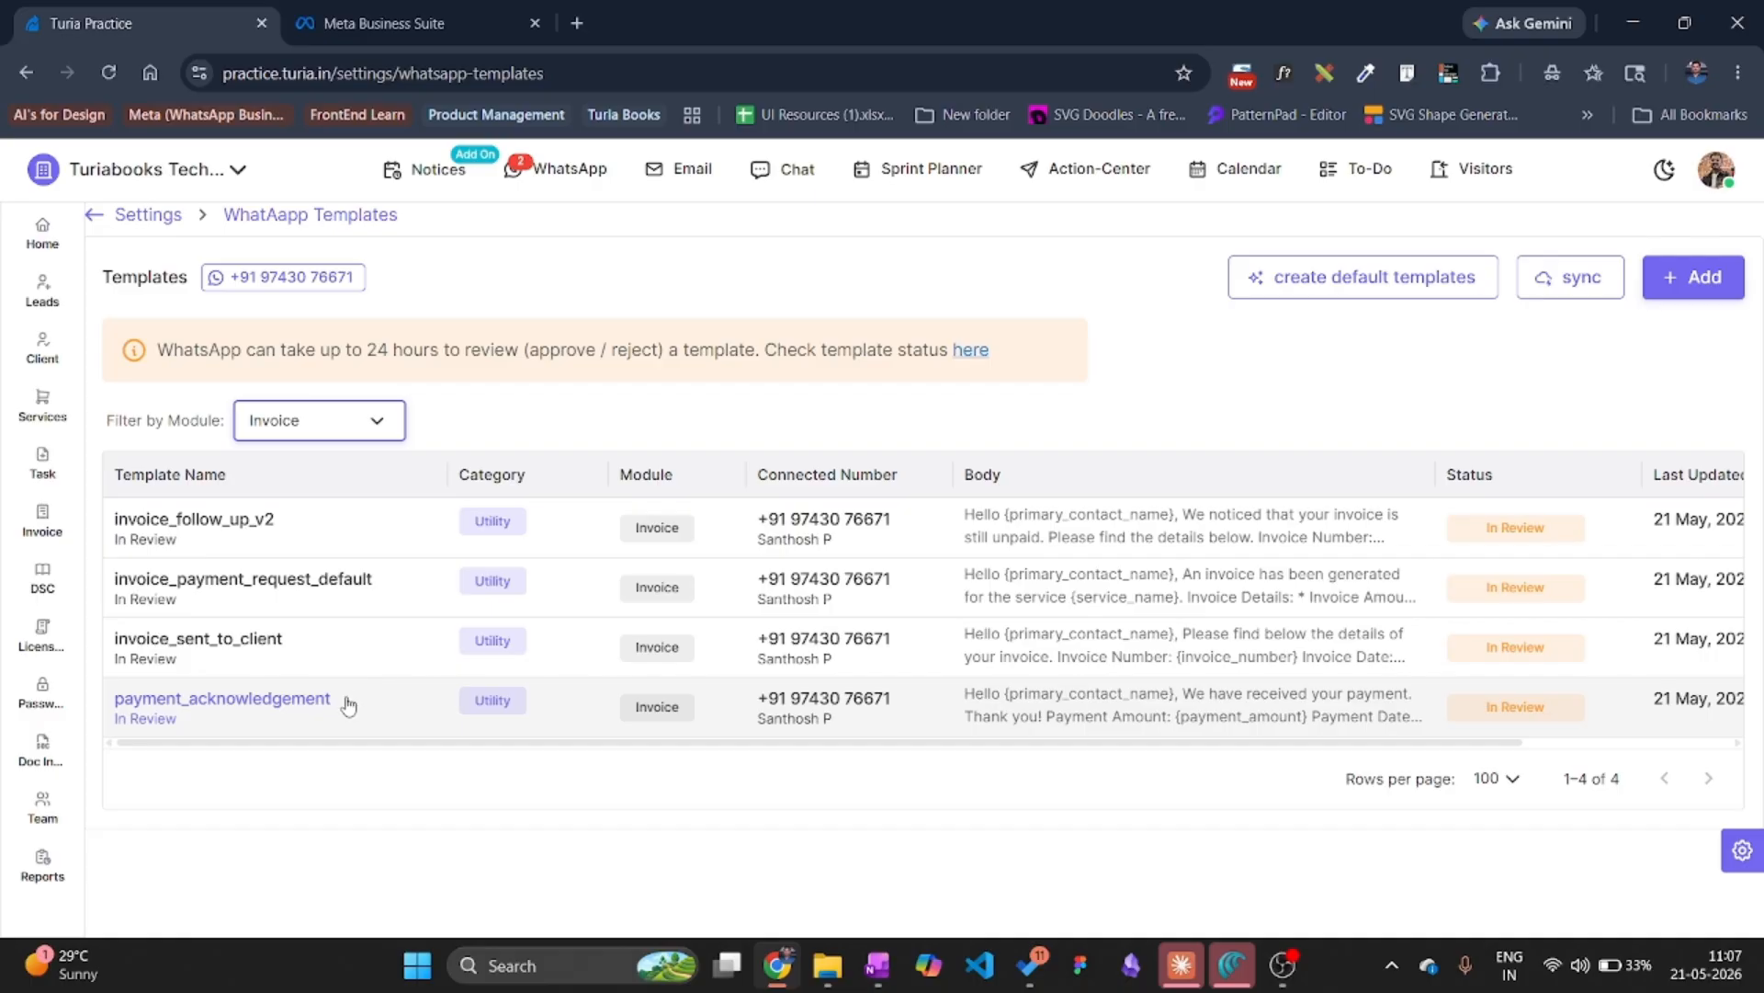
Filter the templates list by Tasks, DSC, License, and finally General.
{"action": "left_click", "coordinate": [321, 430]}
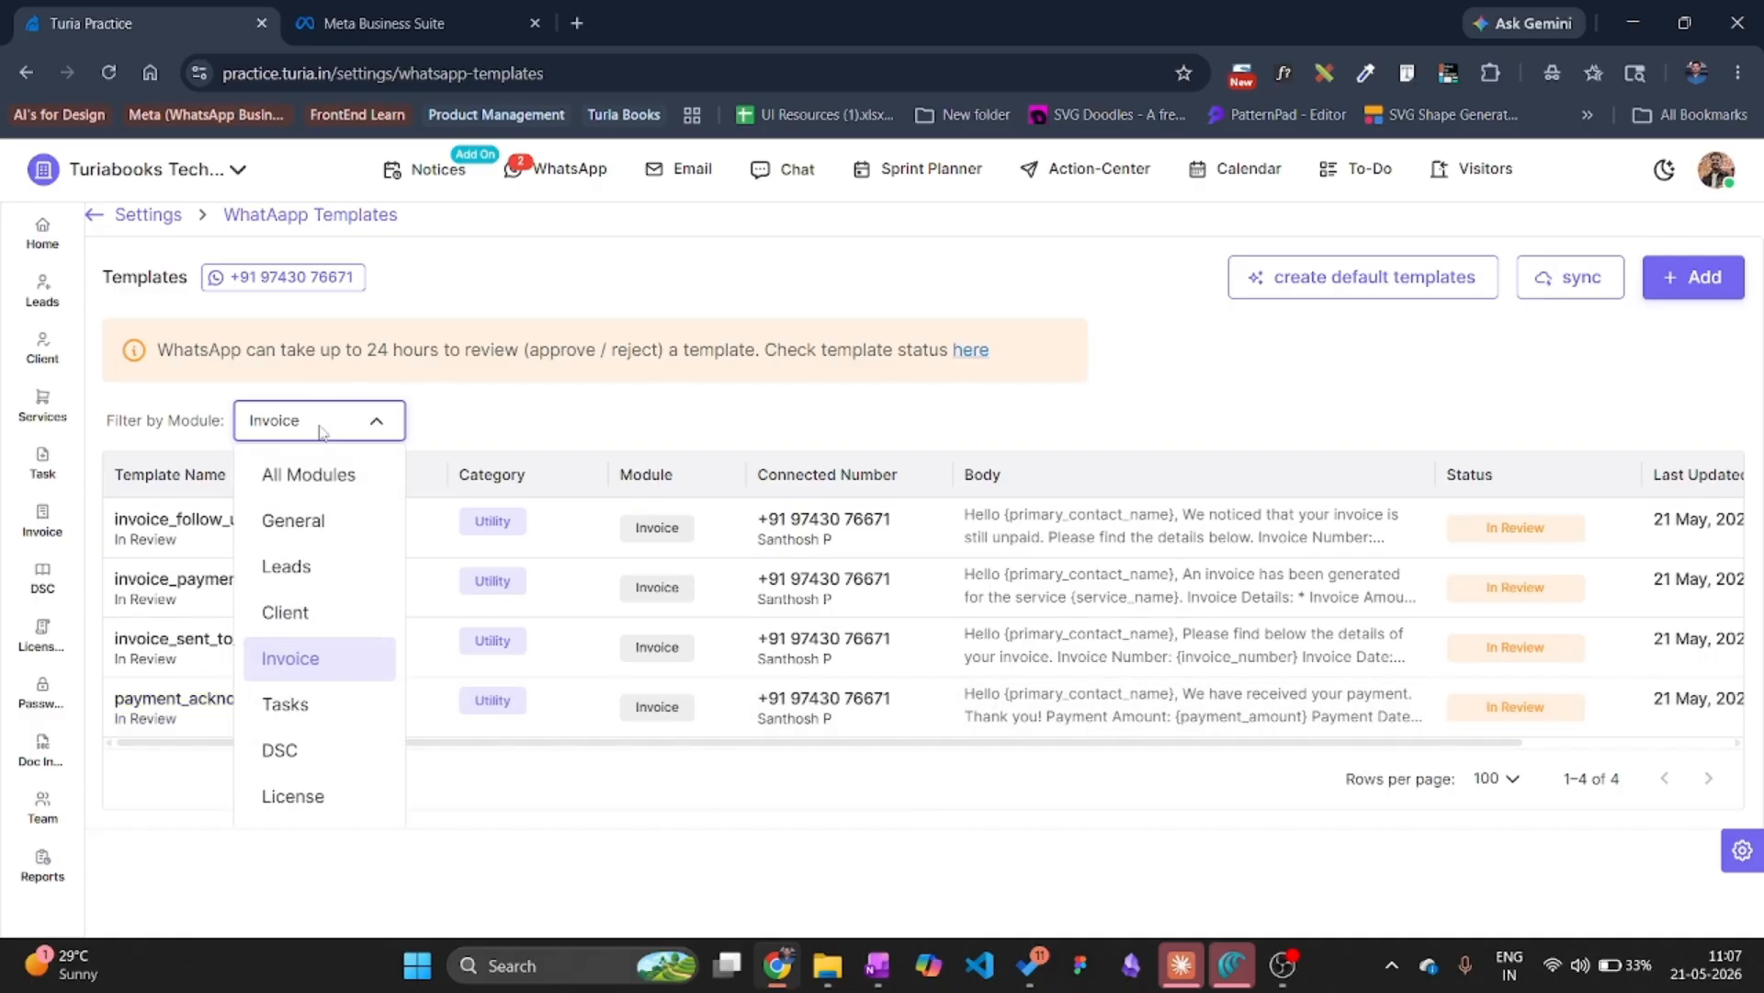
{"action": "left_click", "coordinate": [315, 704]}
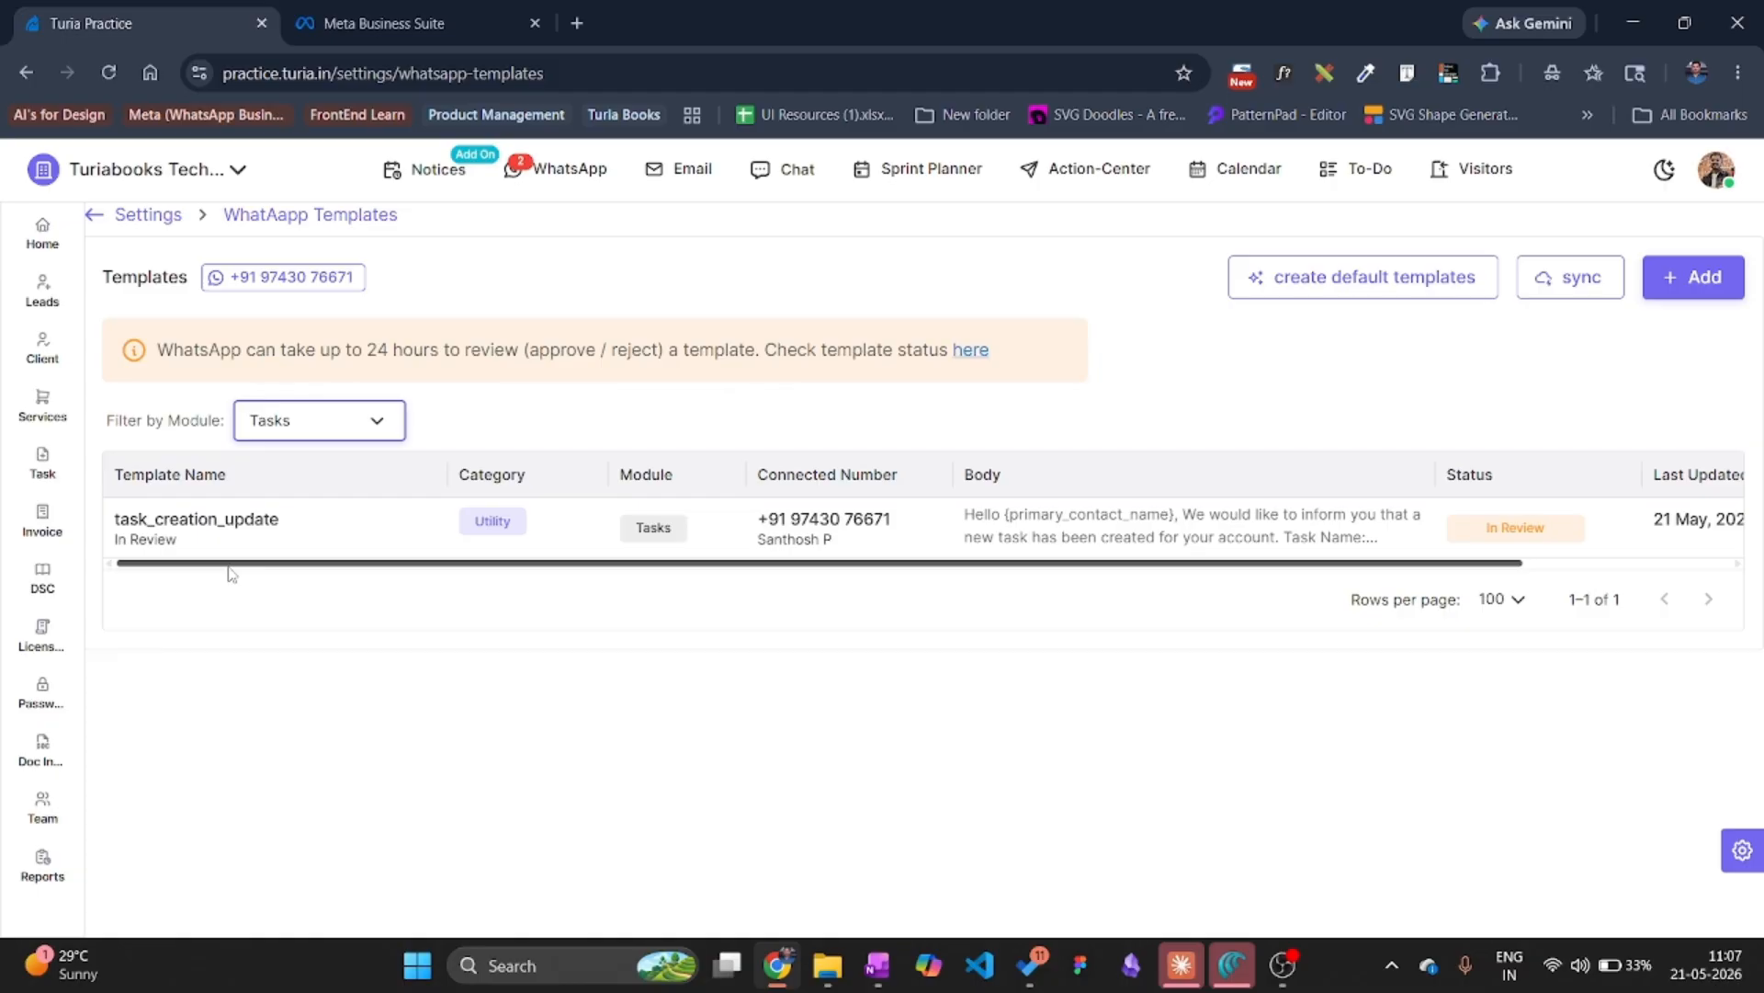
{"action": "left_click", "coordinate": [308, 427]}
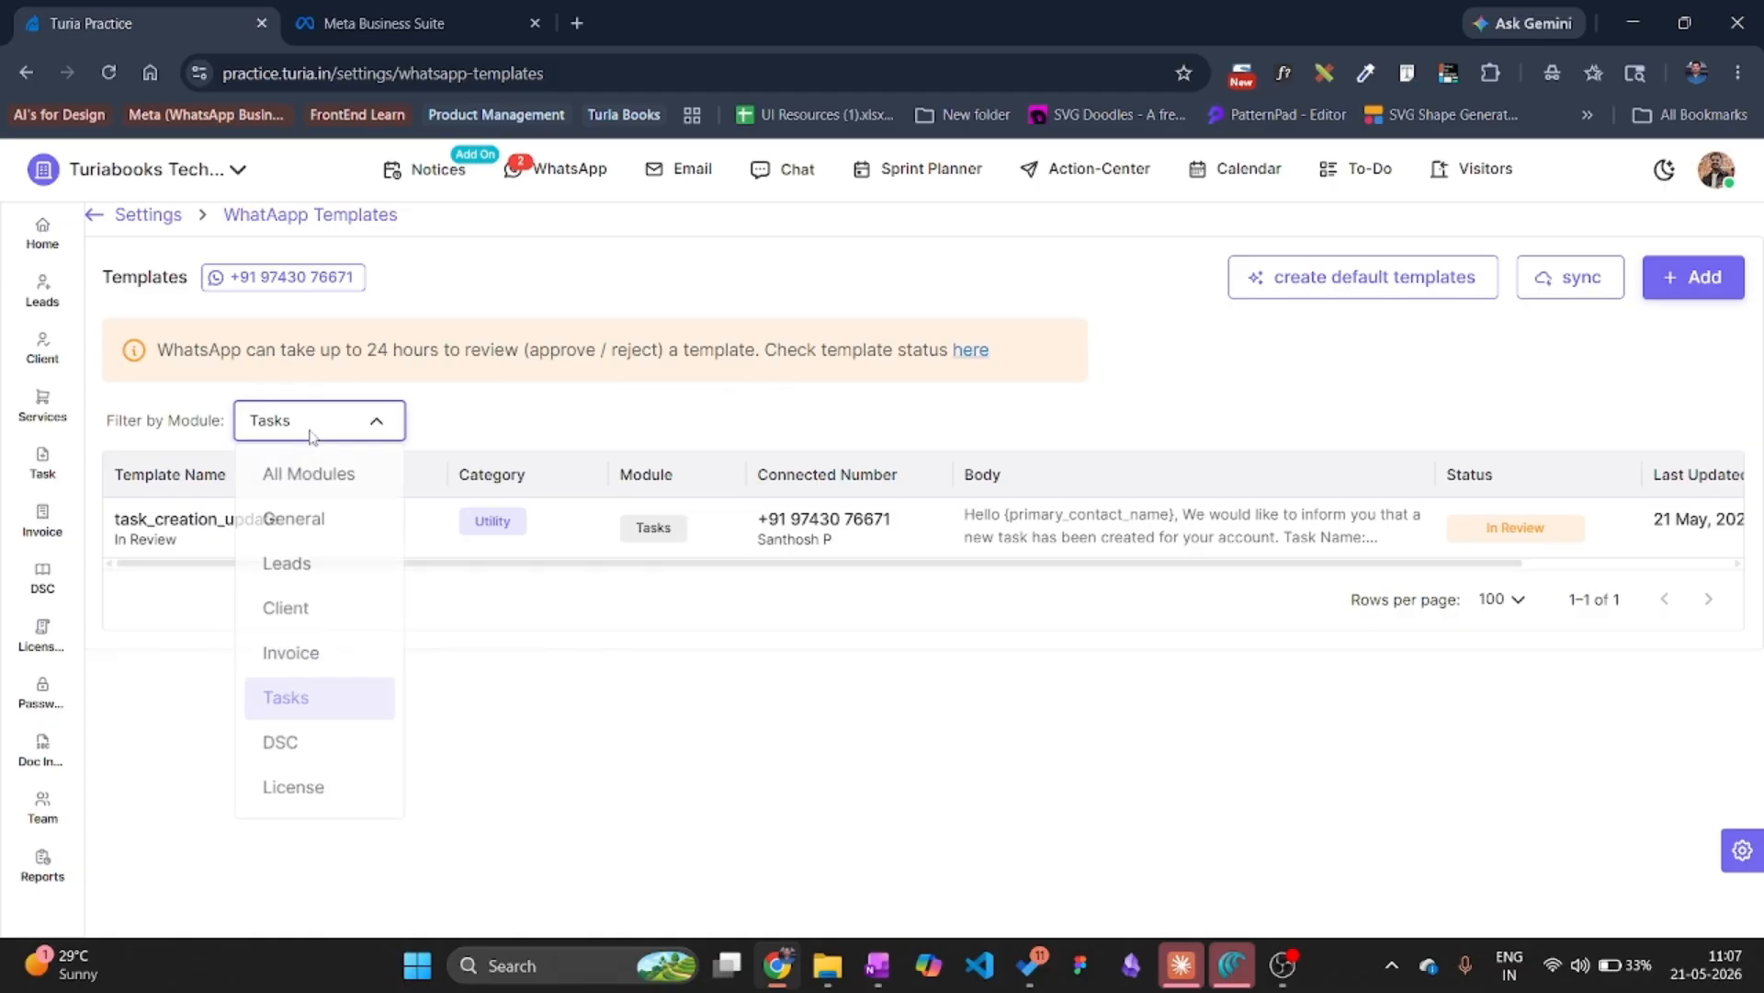
{"action": "left_click", "coordinate": [294, 752]}
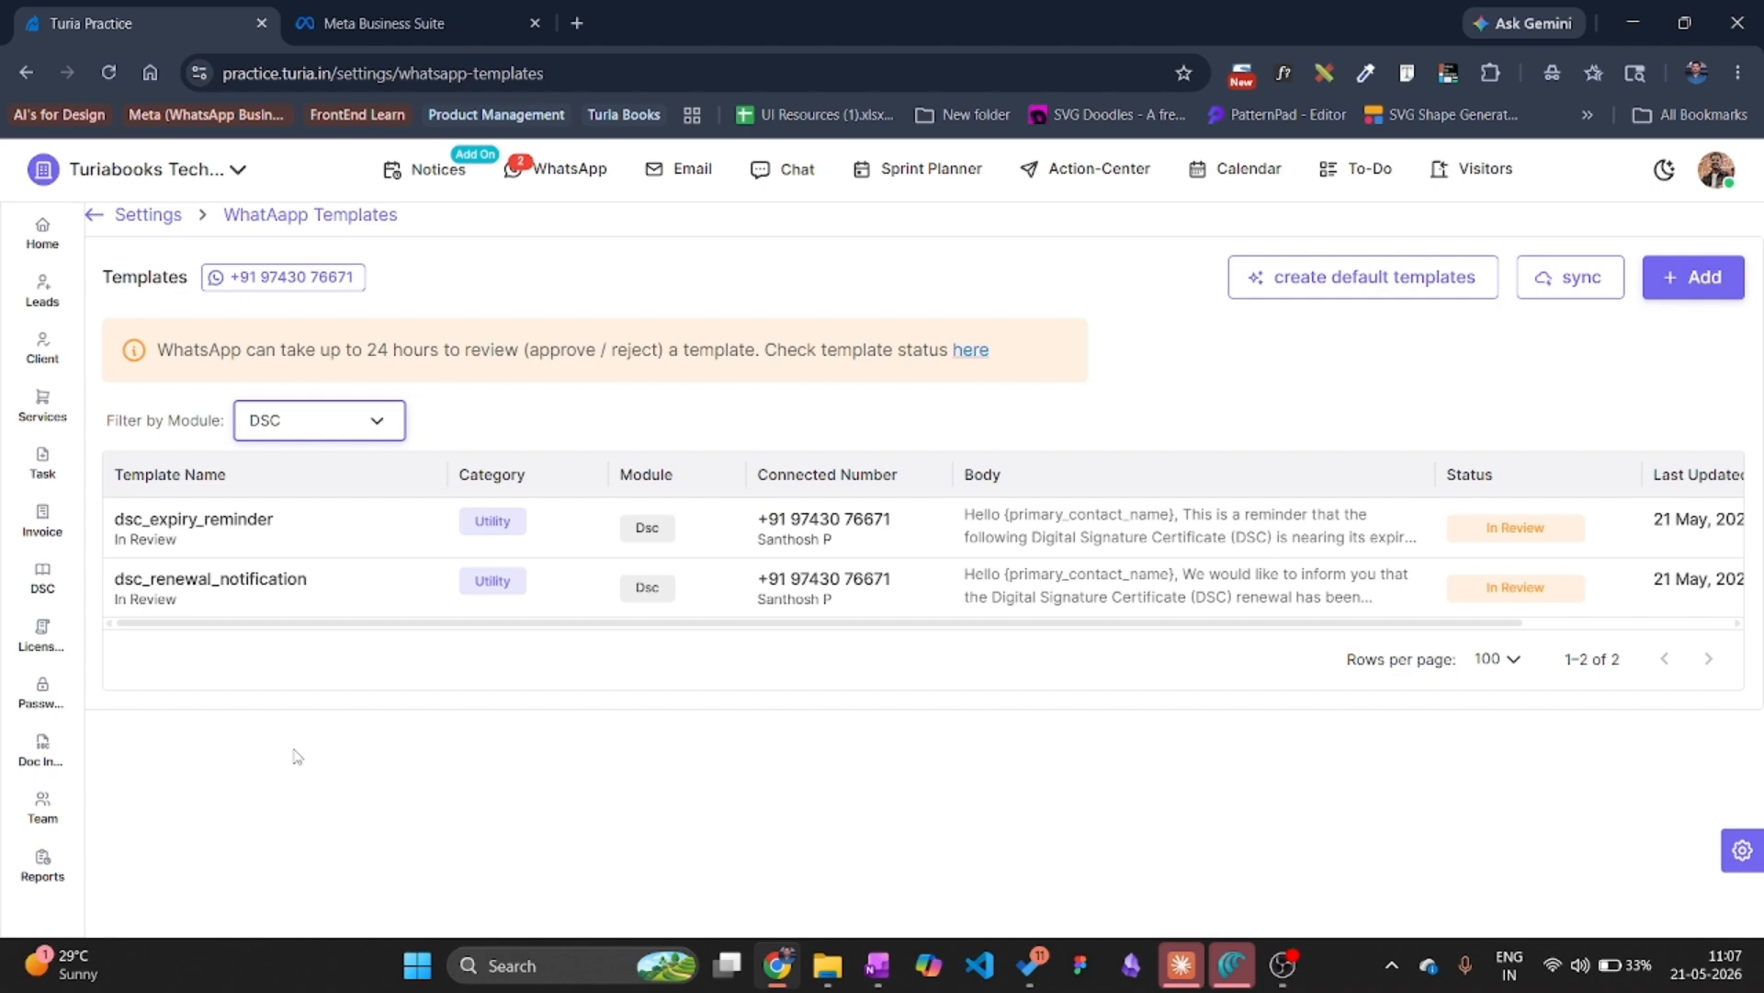
{"action": "left_click", "coordinate": [327, 430]}
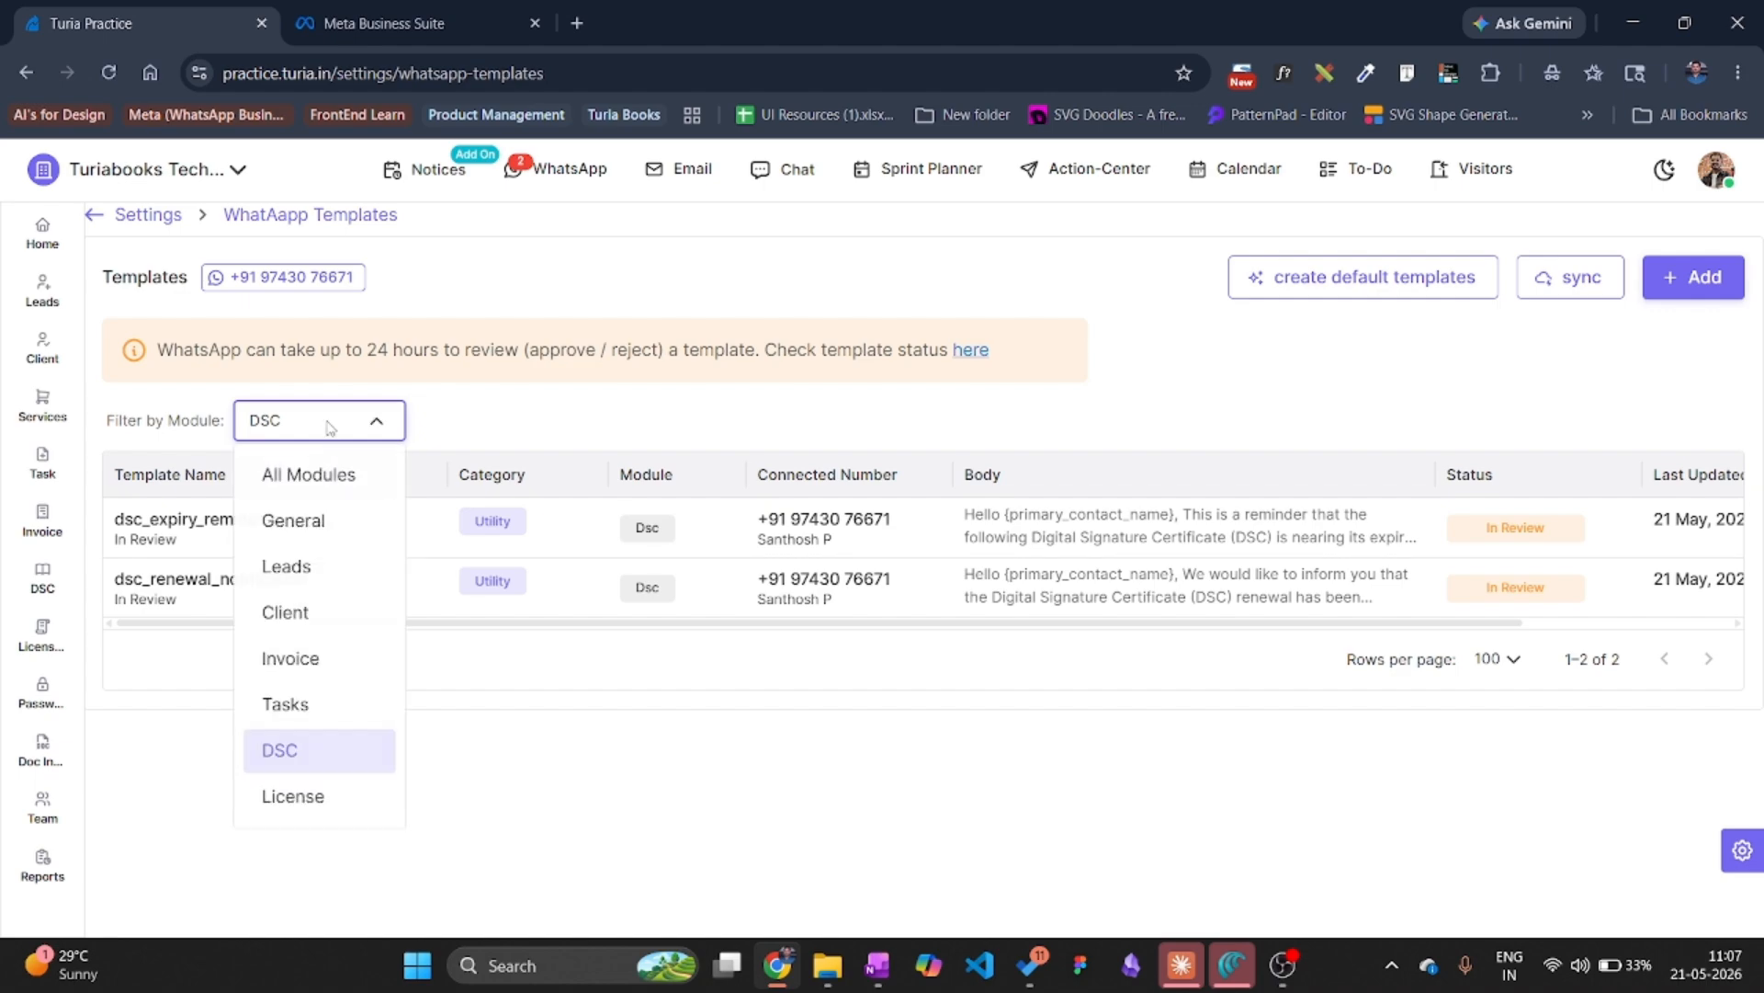
{"action": "left_click", "coordinate": [358, 805]}
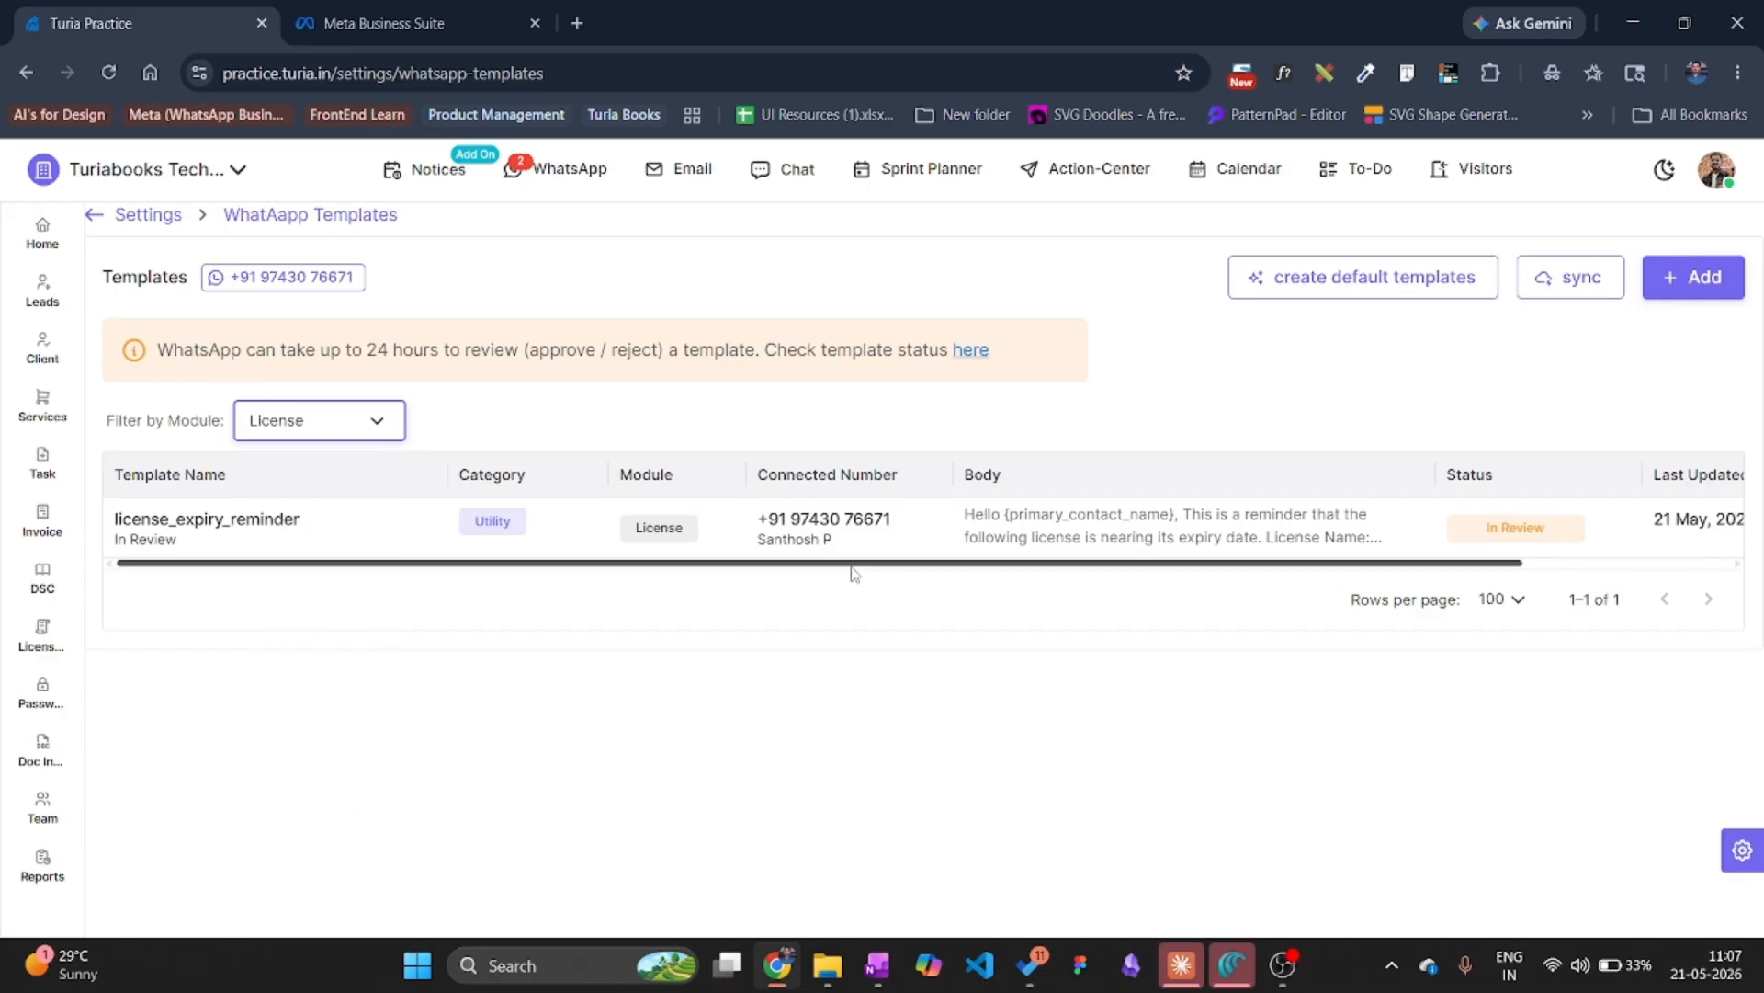
{"action": "left_click", "coordinate": [333, 435]}
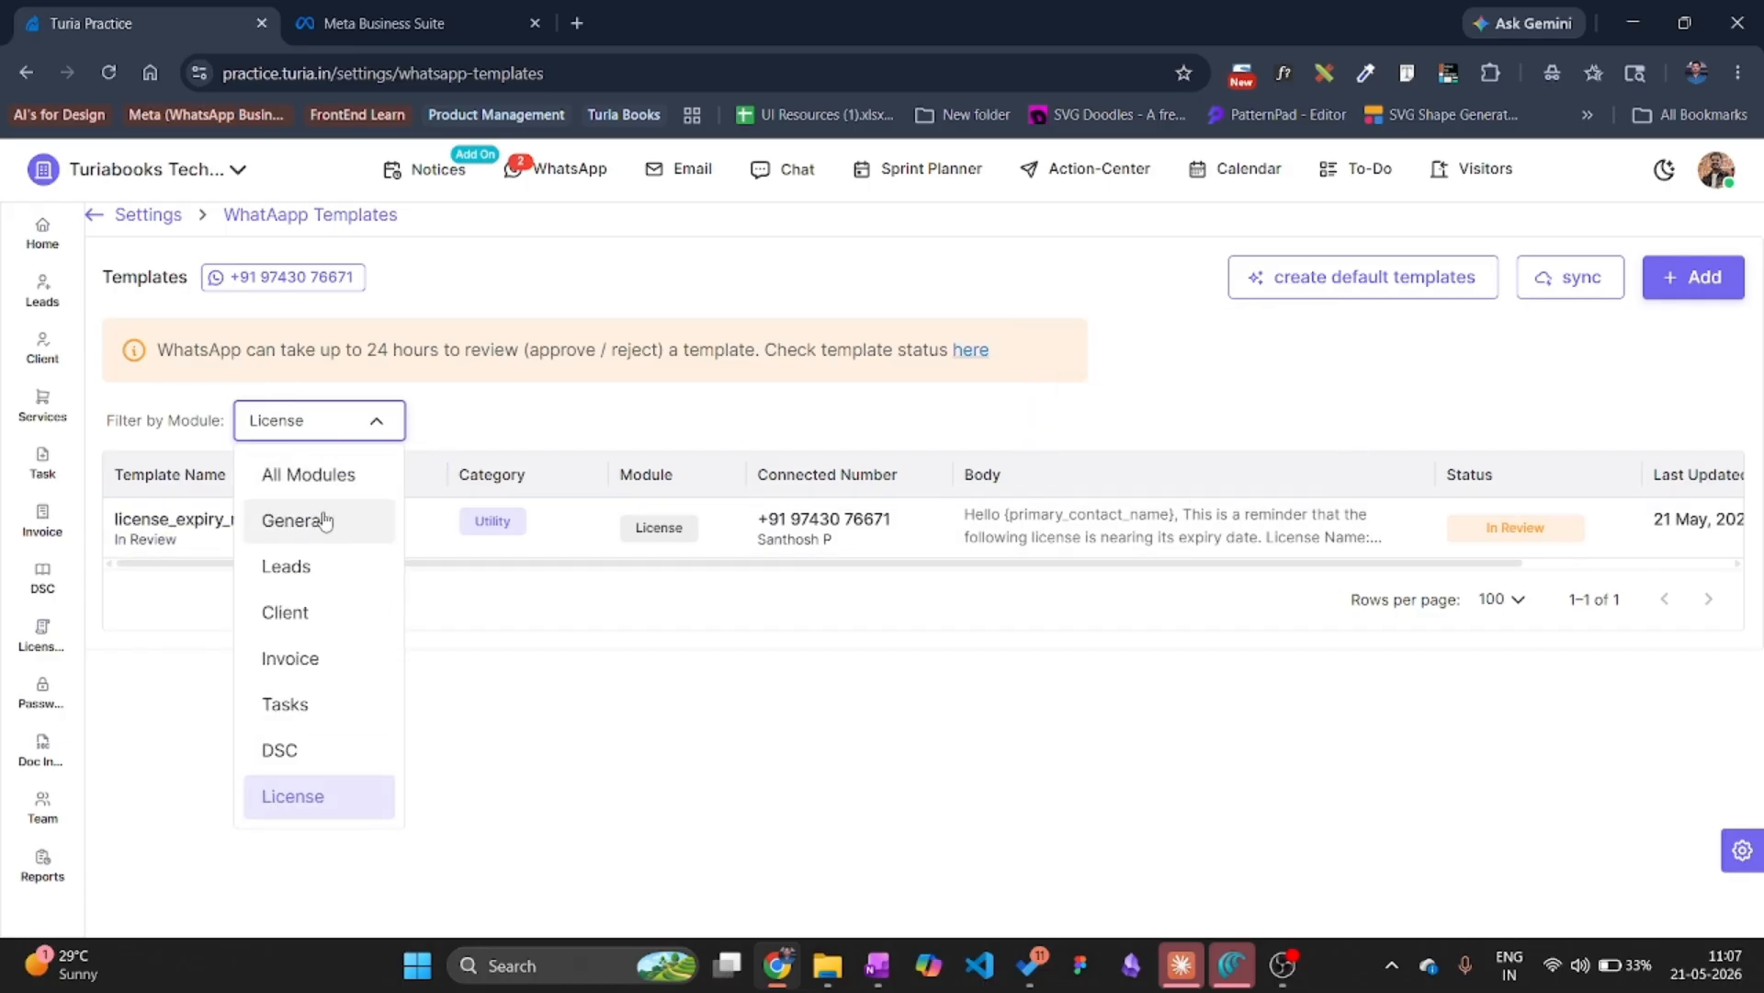
{"action": "left_click", "coordinate": [322, 517]}
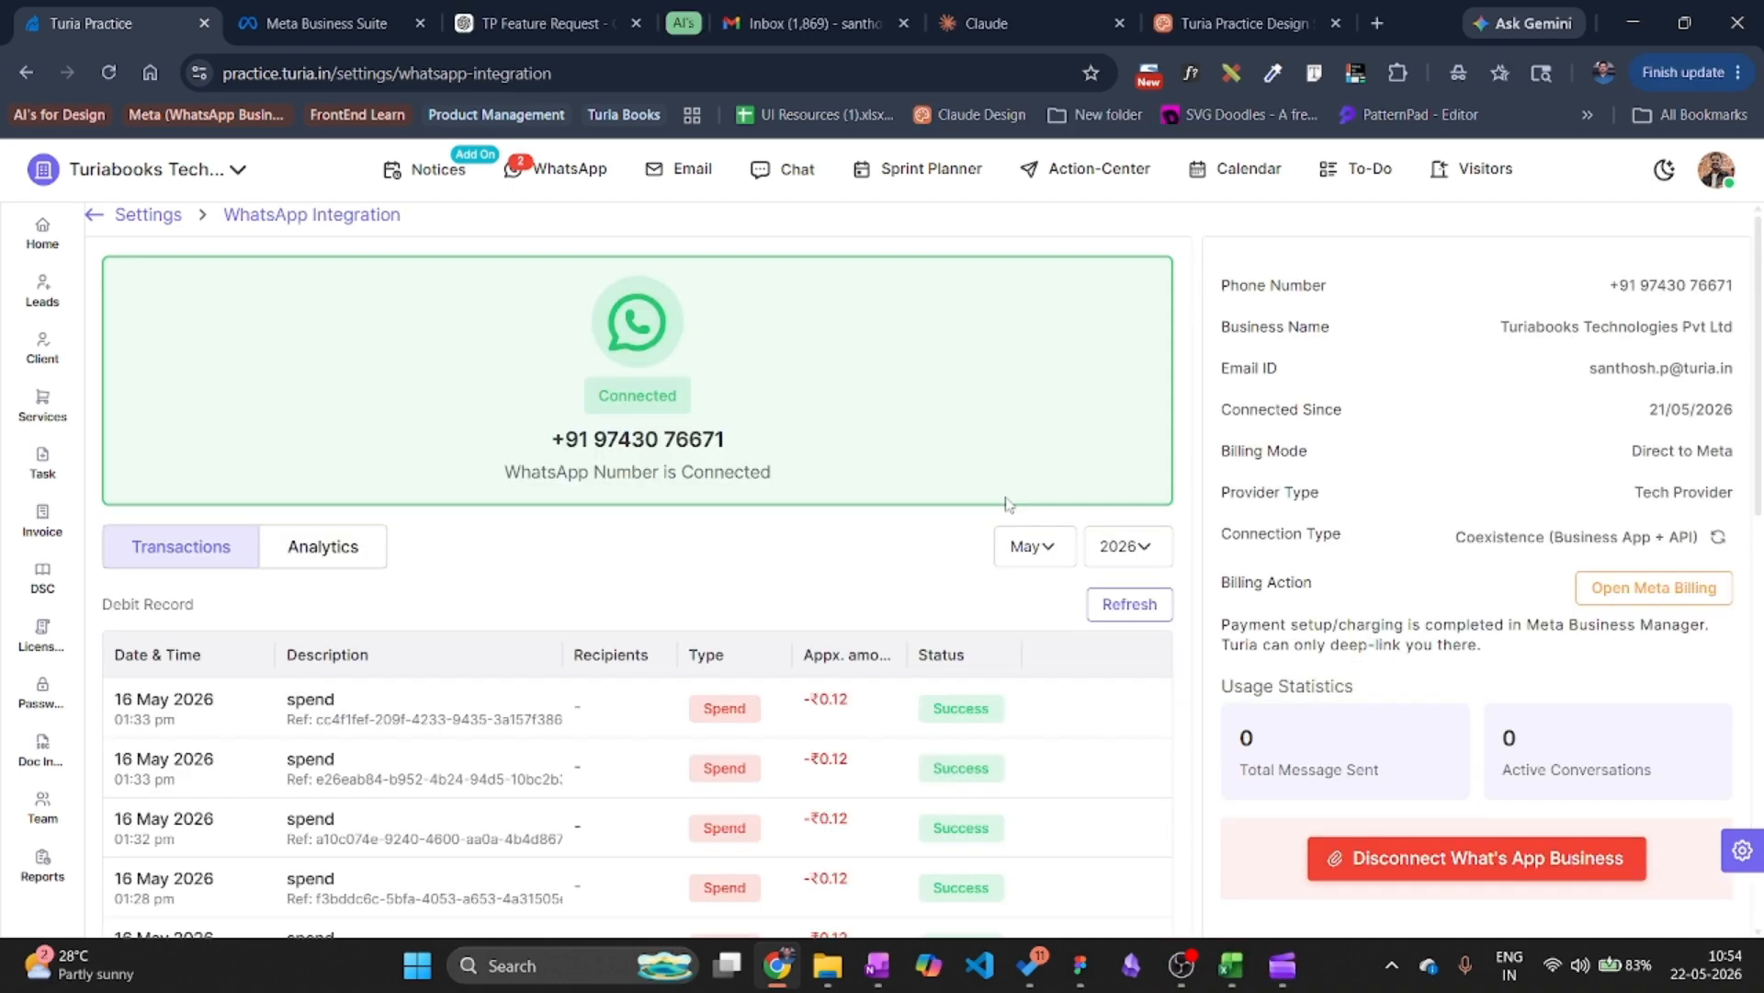
Open Meta billing for the WhatsApp account in a new tab.
{"action": "left_click", "coordinate": [1652, 597]}
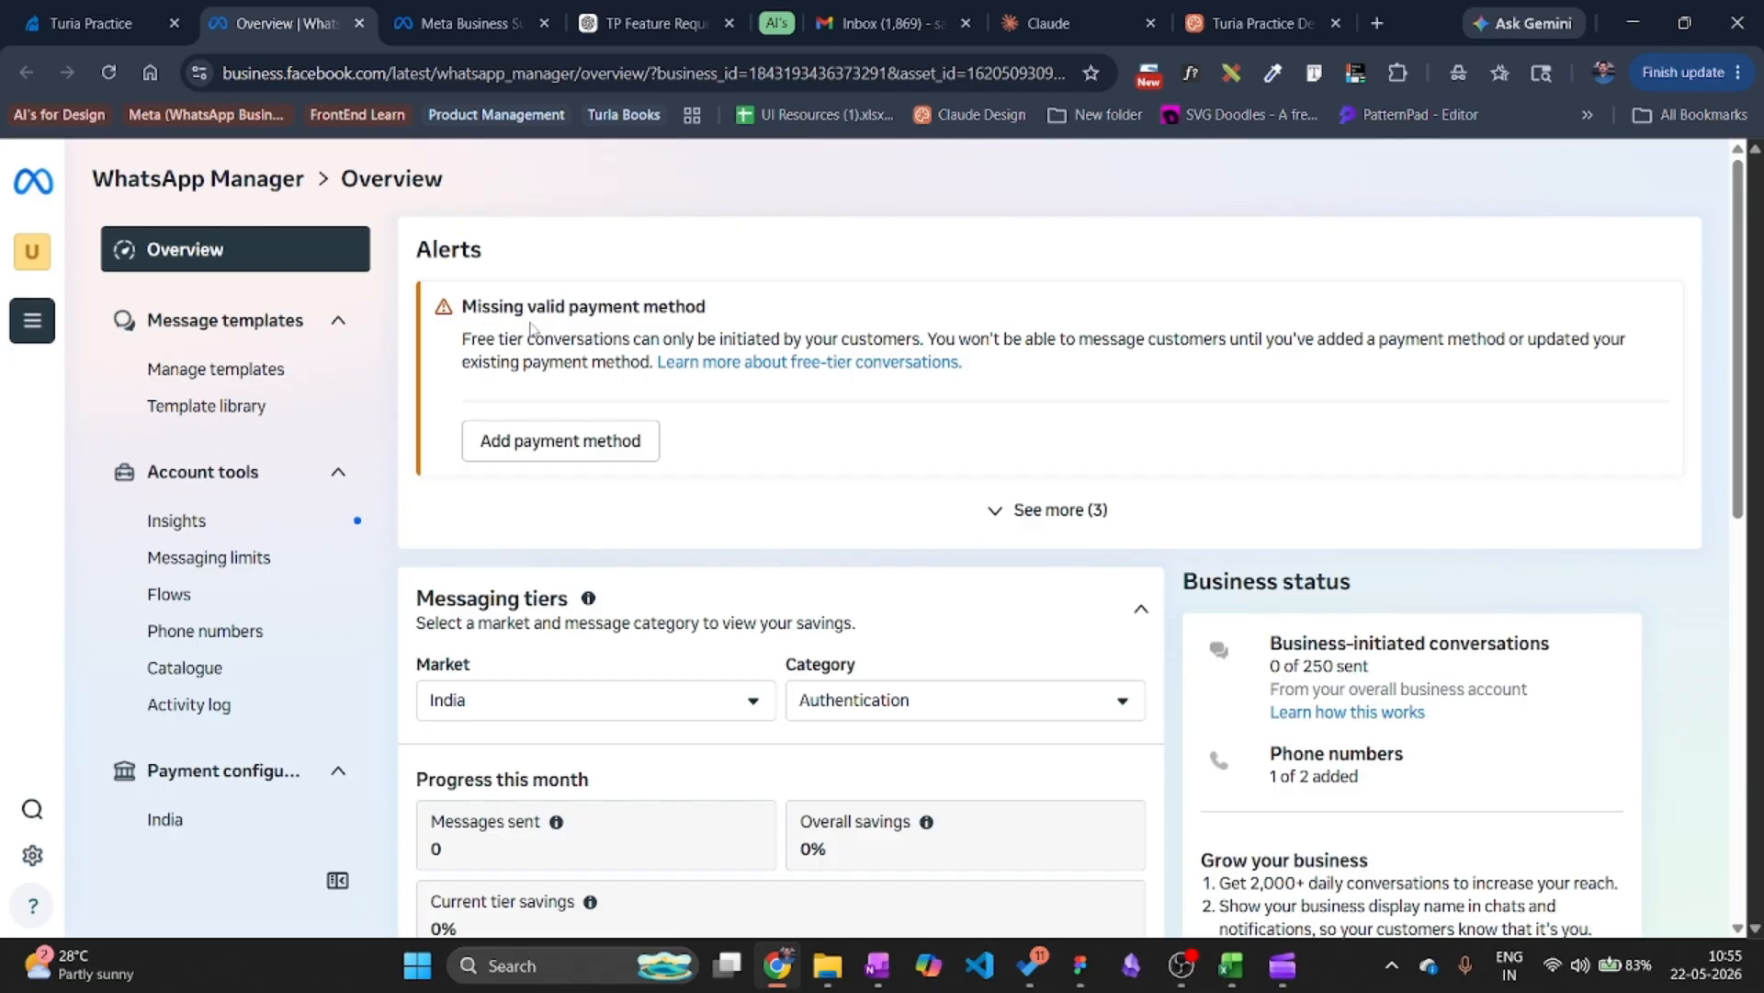
Go to Settings > WhatsApp accounts and open the account's Payment settings page.
{"action": "left_click", "coordinate": [575, 446]}
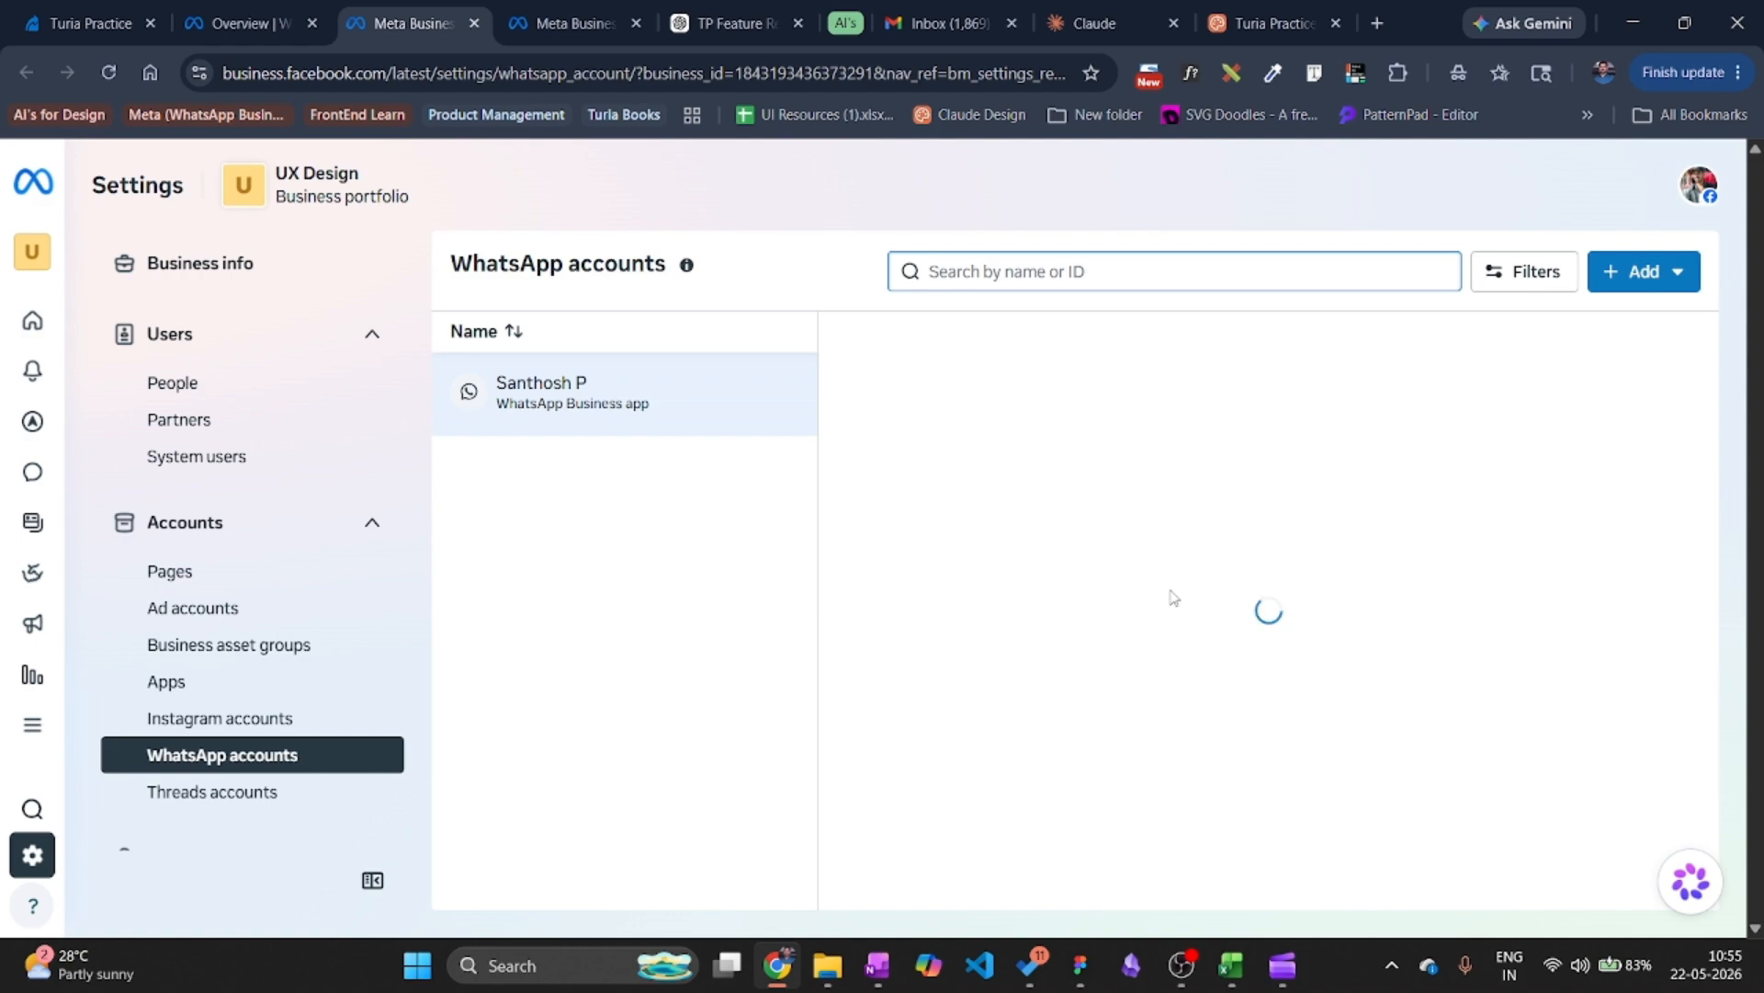
{"action": "scroll", "coordinate": [1112, 611], "scroll_direction": "down", "scroll_amount": 3}
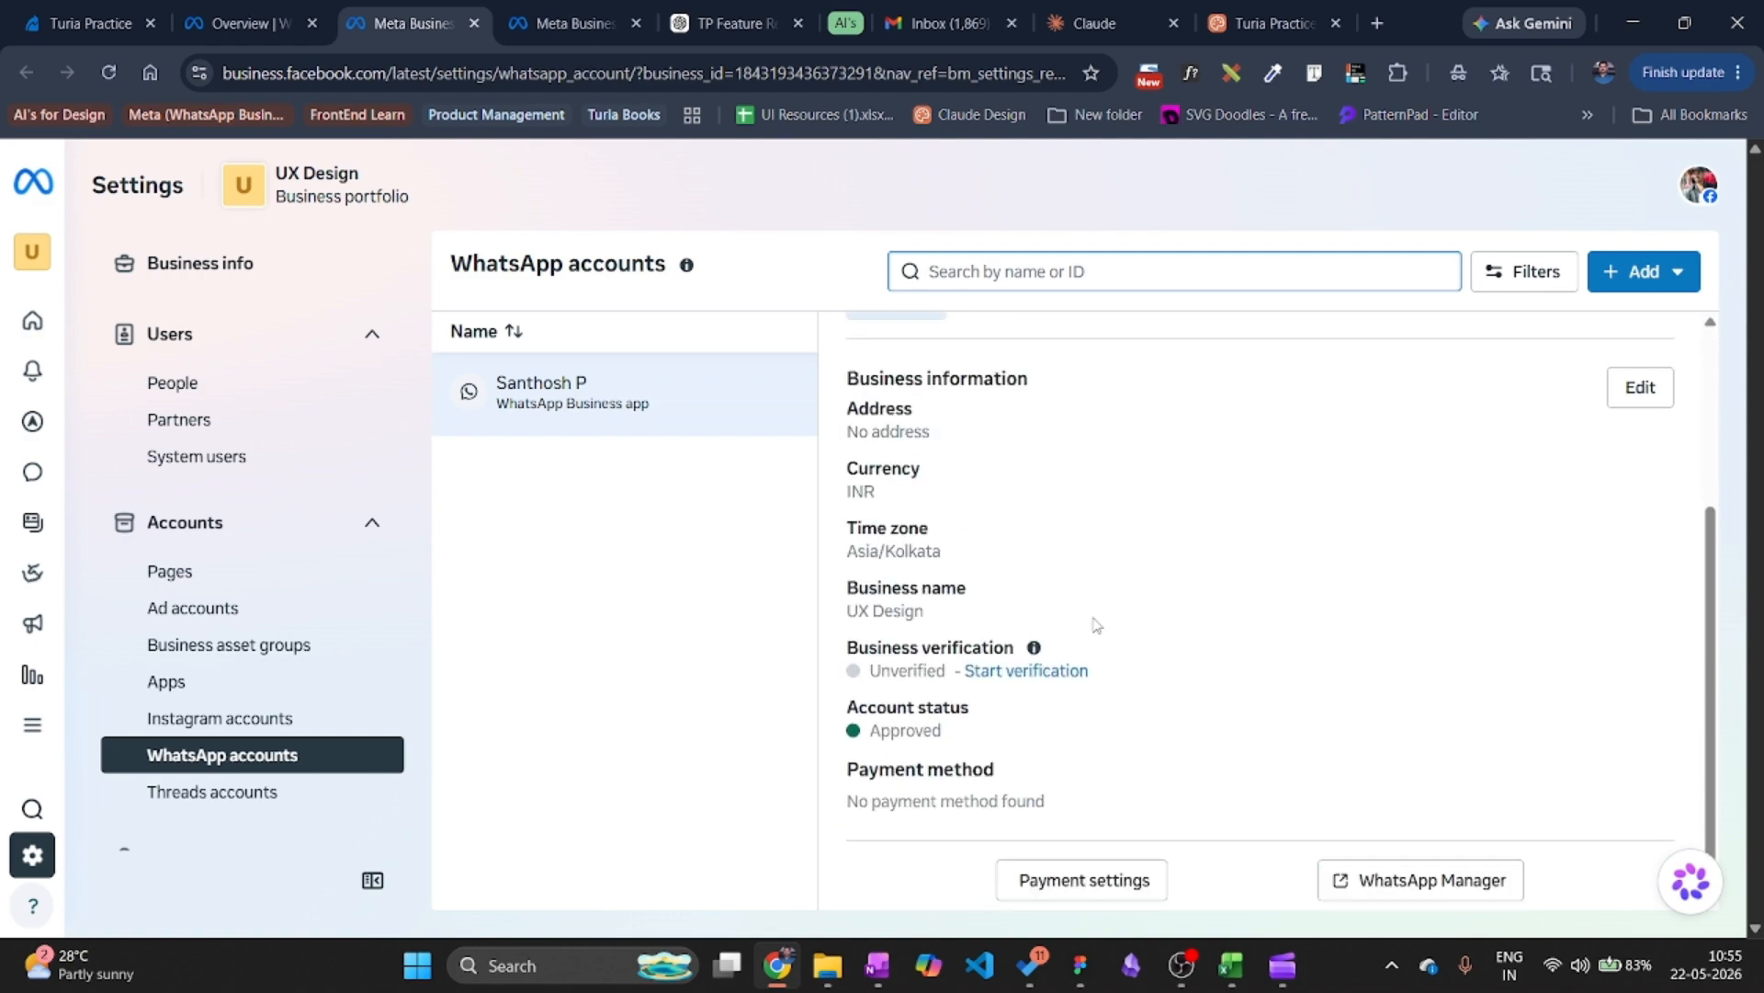
{"action": "left_click", "coordinate": [1085, 873]}
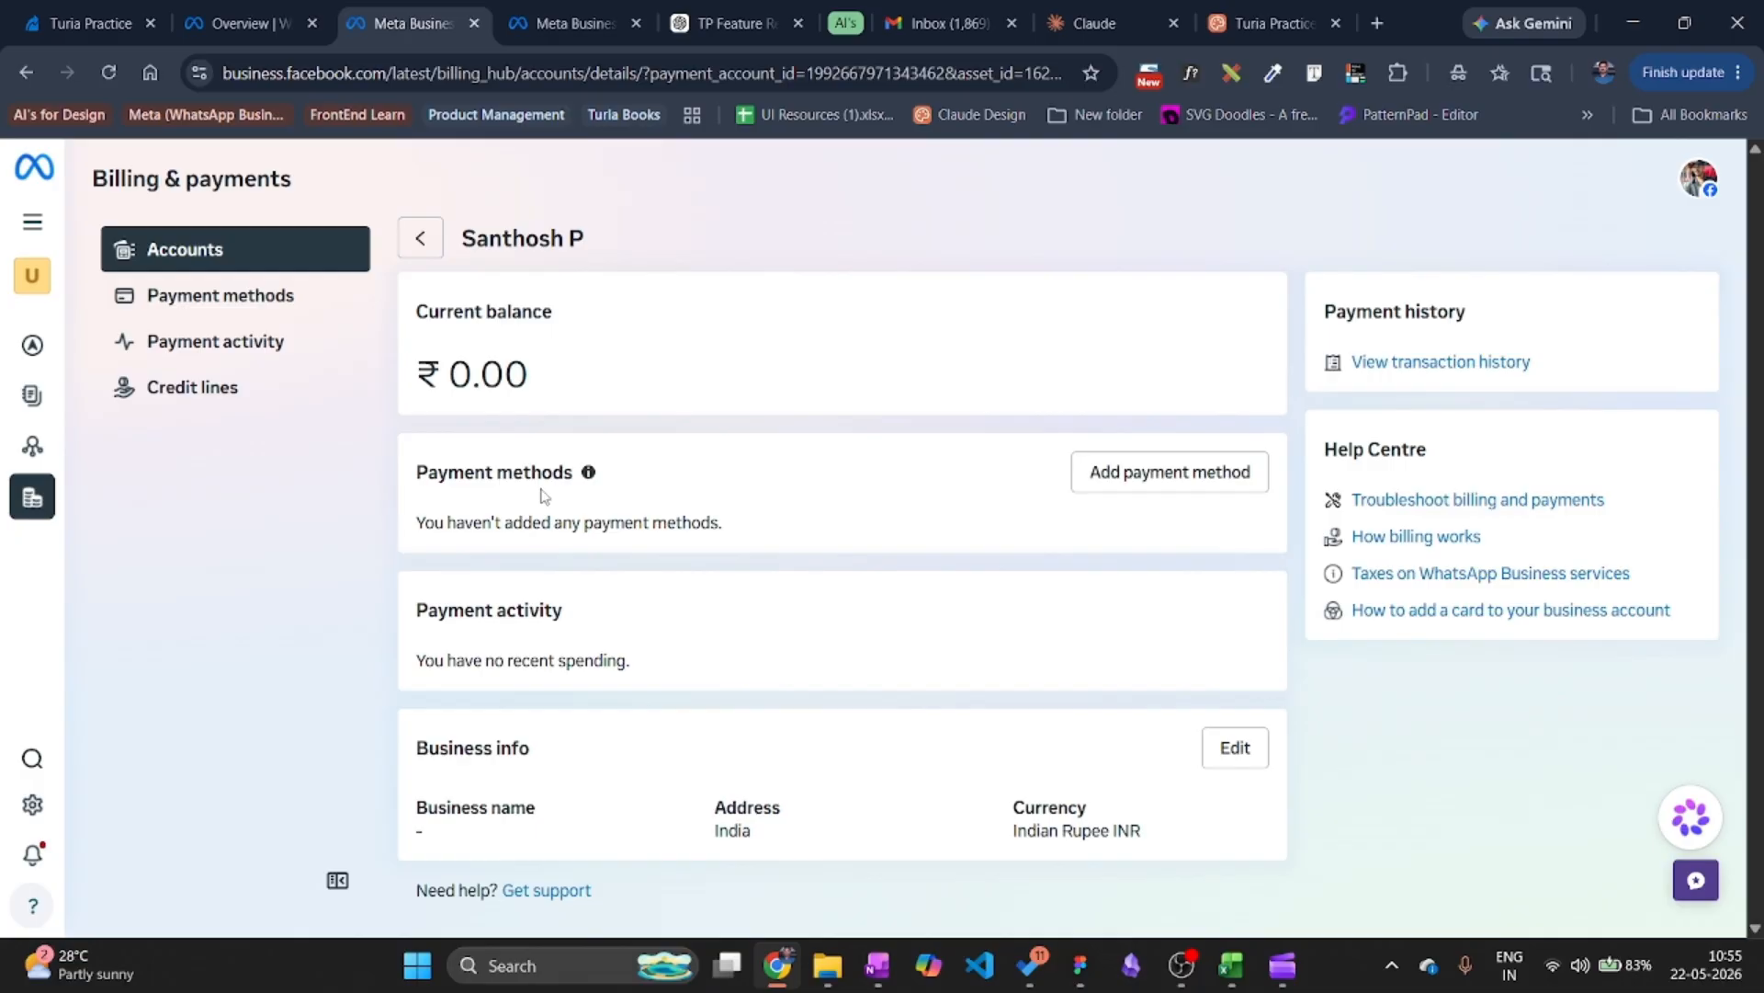
Add a Visa card as the payment method, keeping India, Indian Rupee and Kolkata.
{"action": "left_click", "coordinate": [1160, 486]}
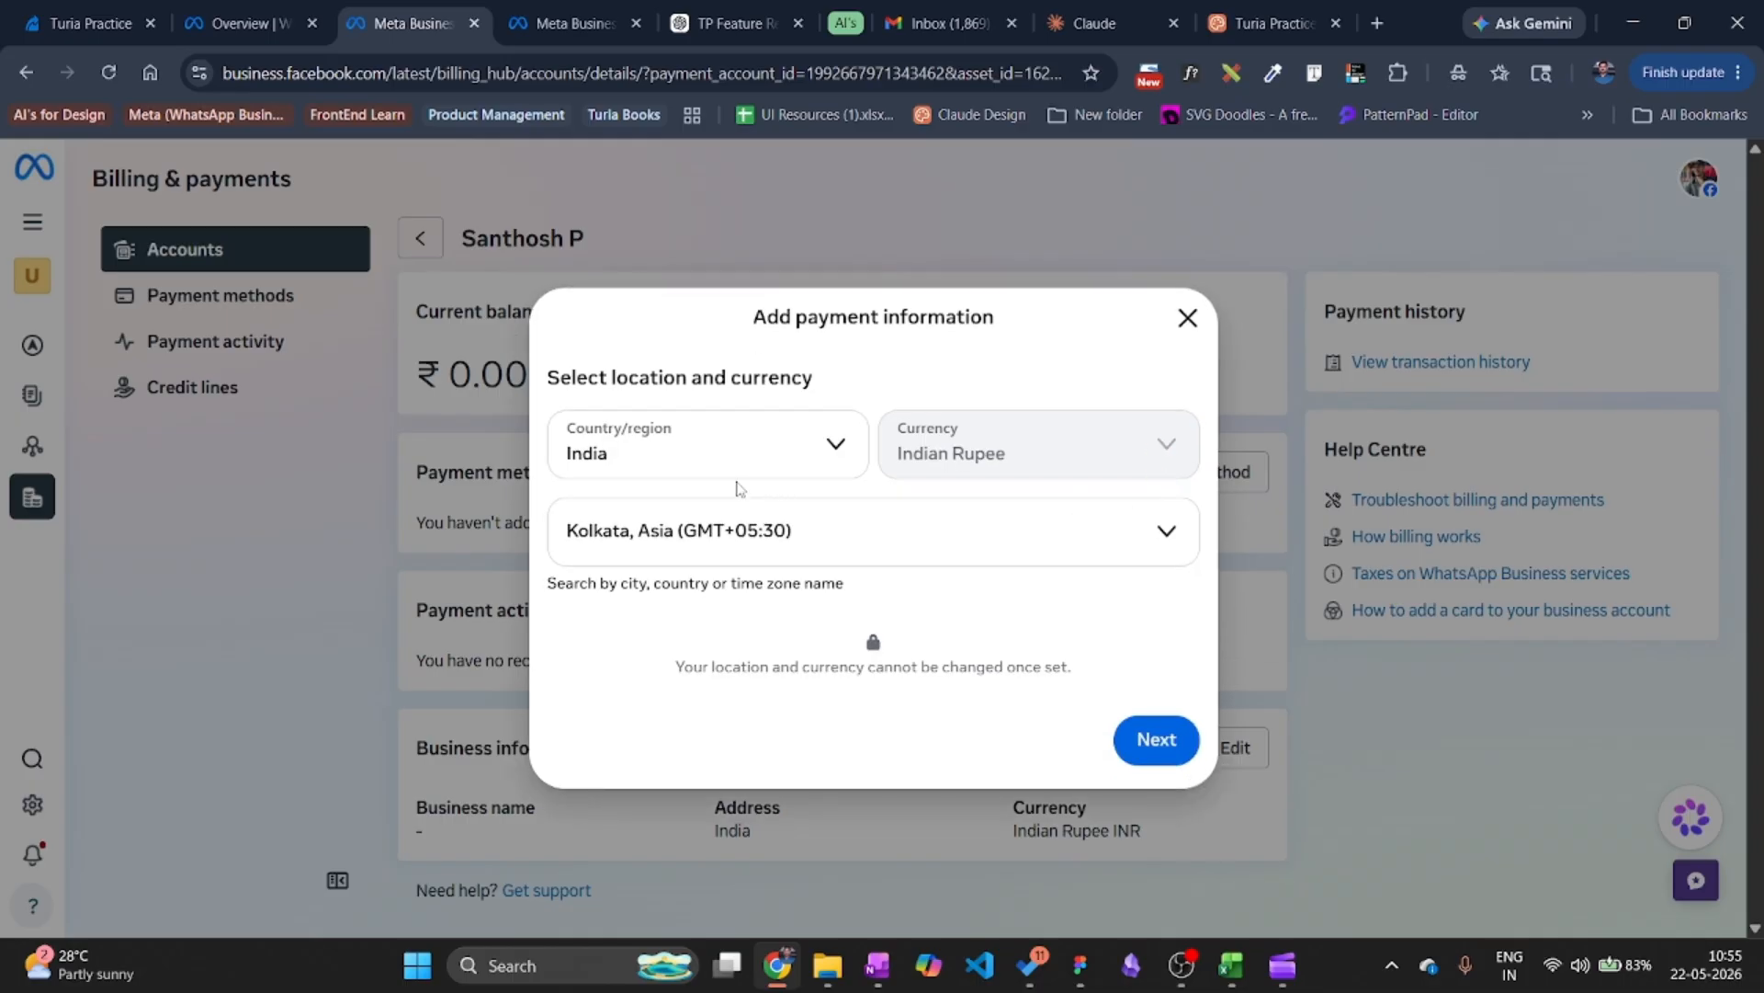
{"action": "left_click", "coordinate": [1130, 744]}
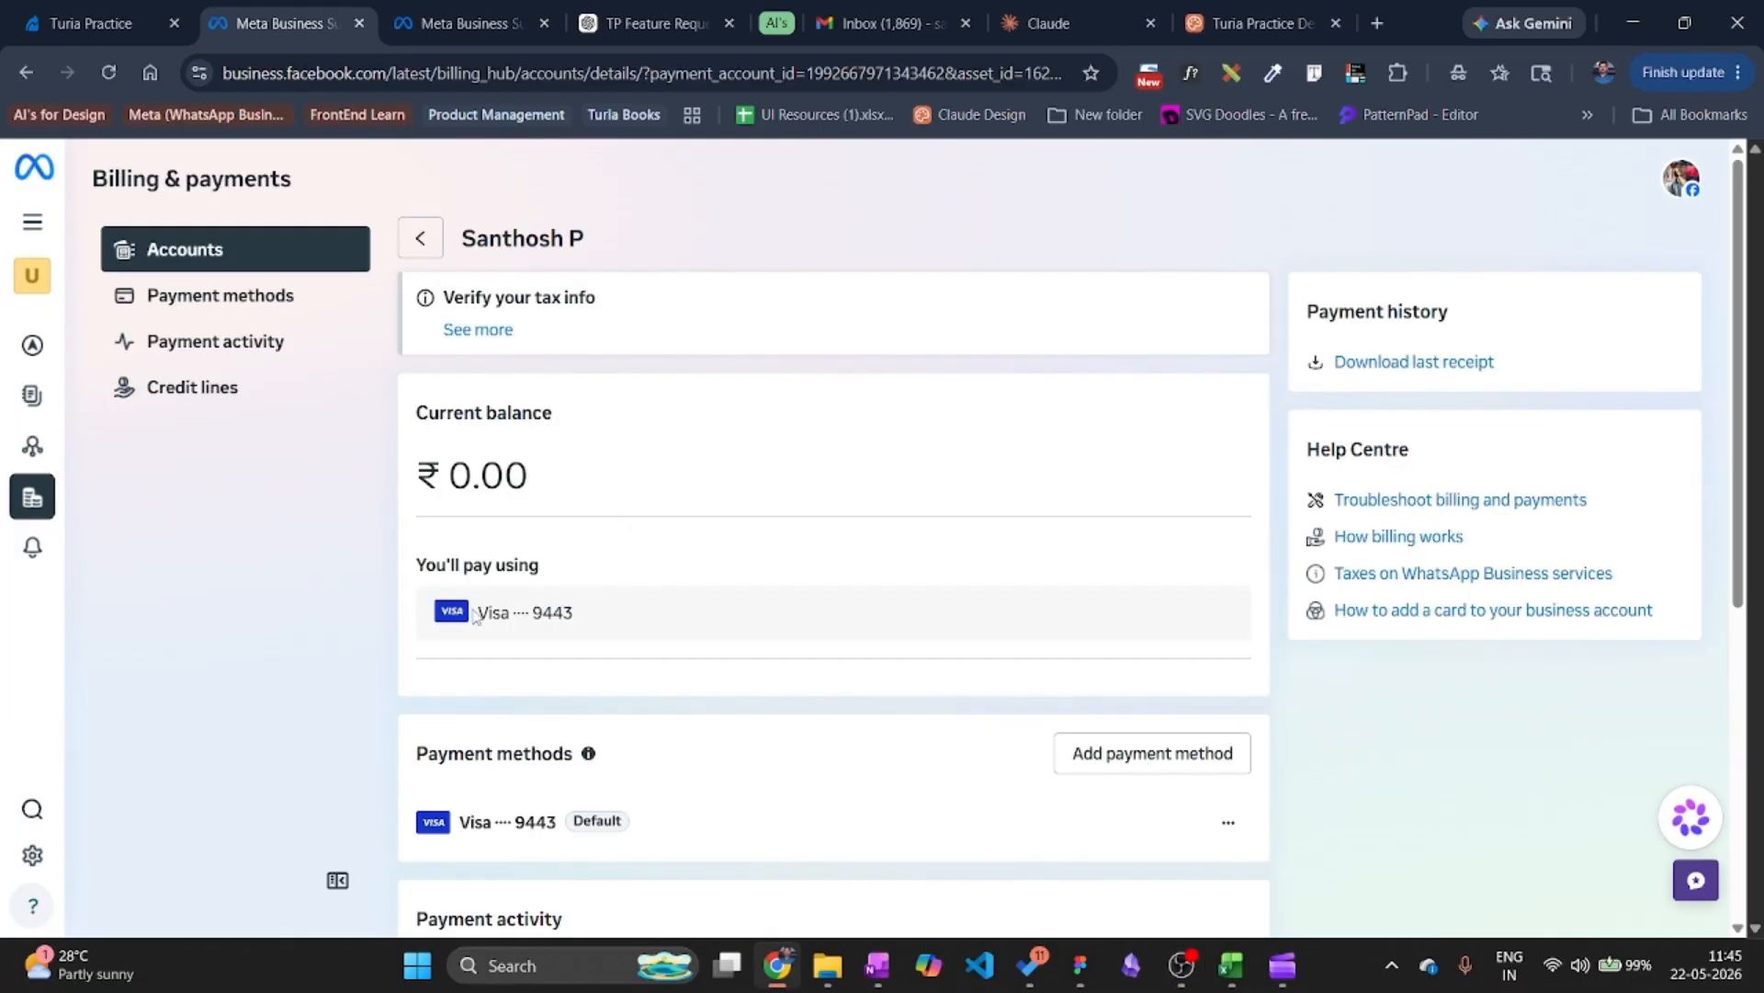
Open the billing Business info editor, close it unchanged, and return to the Turia Leads tab.
{"action": "scroll", "coordinate": [470, 589], "scroll_direction": "down", "scroll_amount": 1}
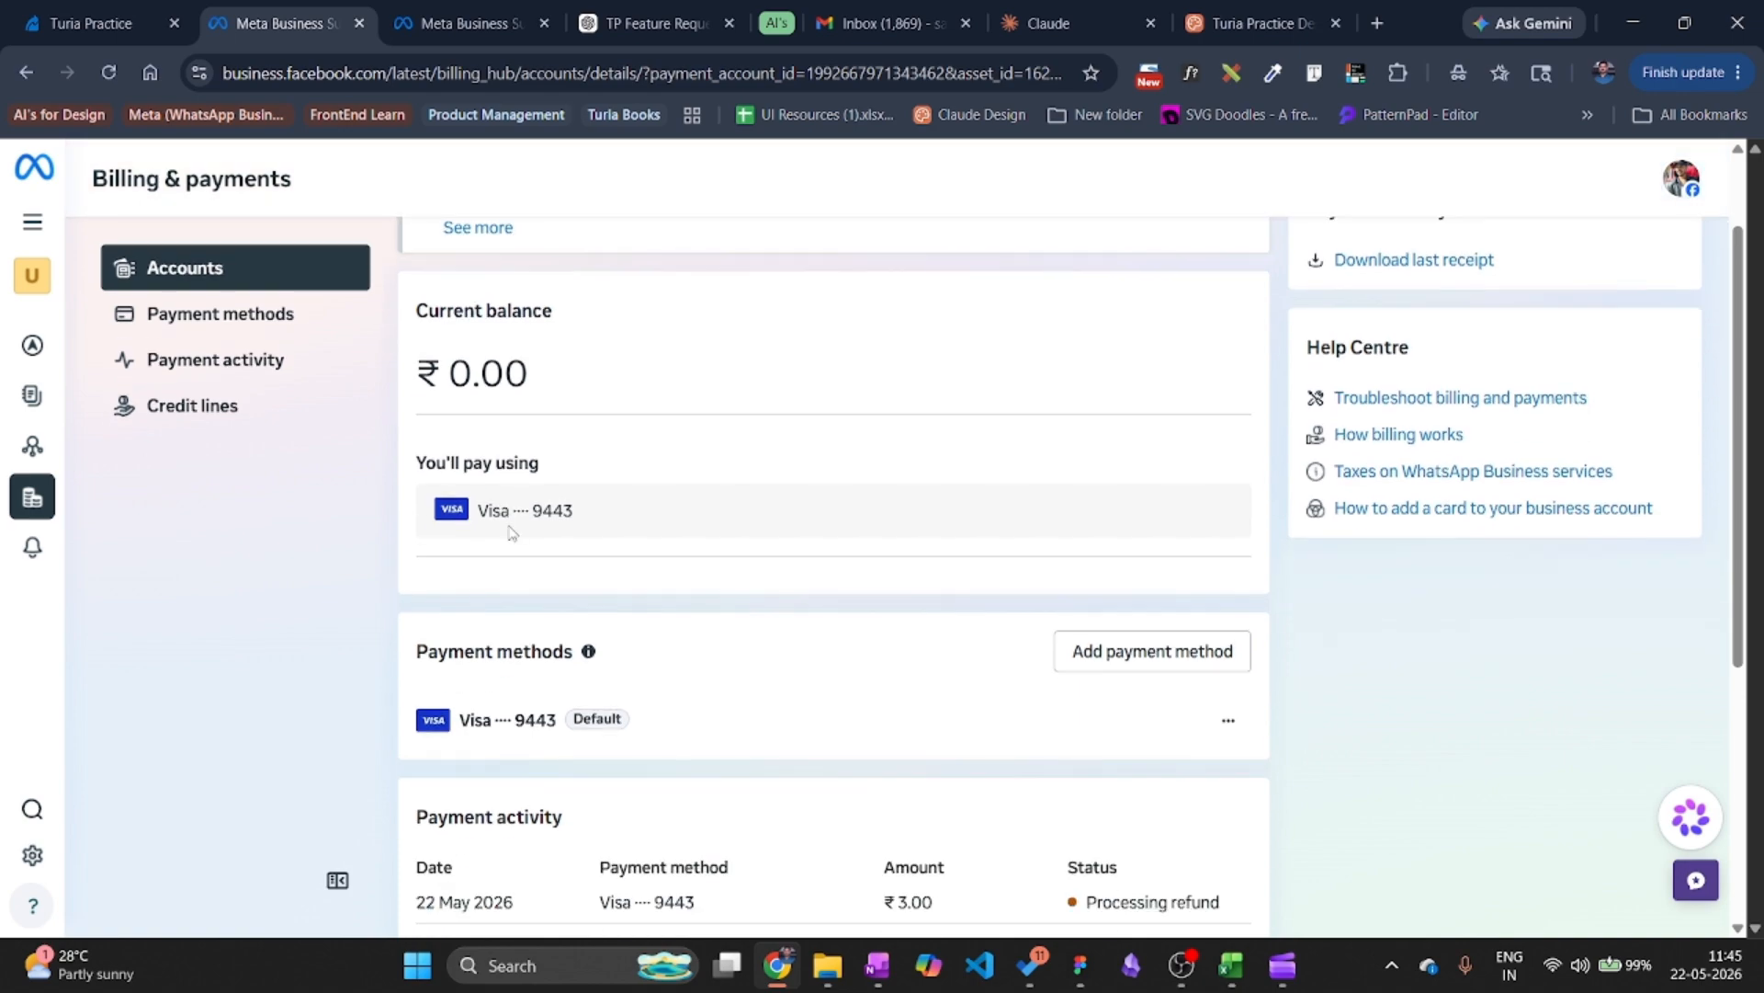
{"action": "scroll", "coordinate": [512, 533], "scroll_direction": "down", "scroll_amount": 1}
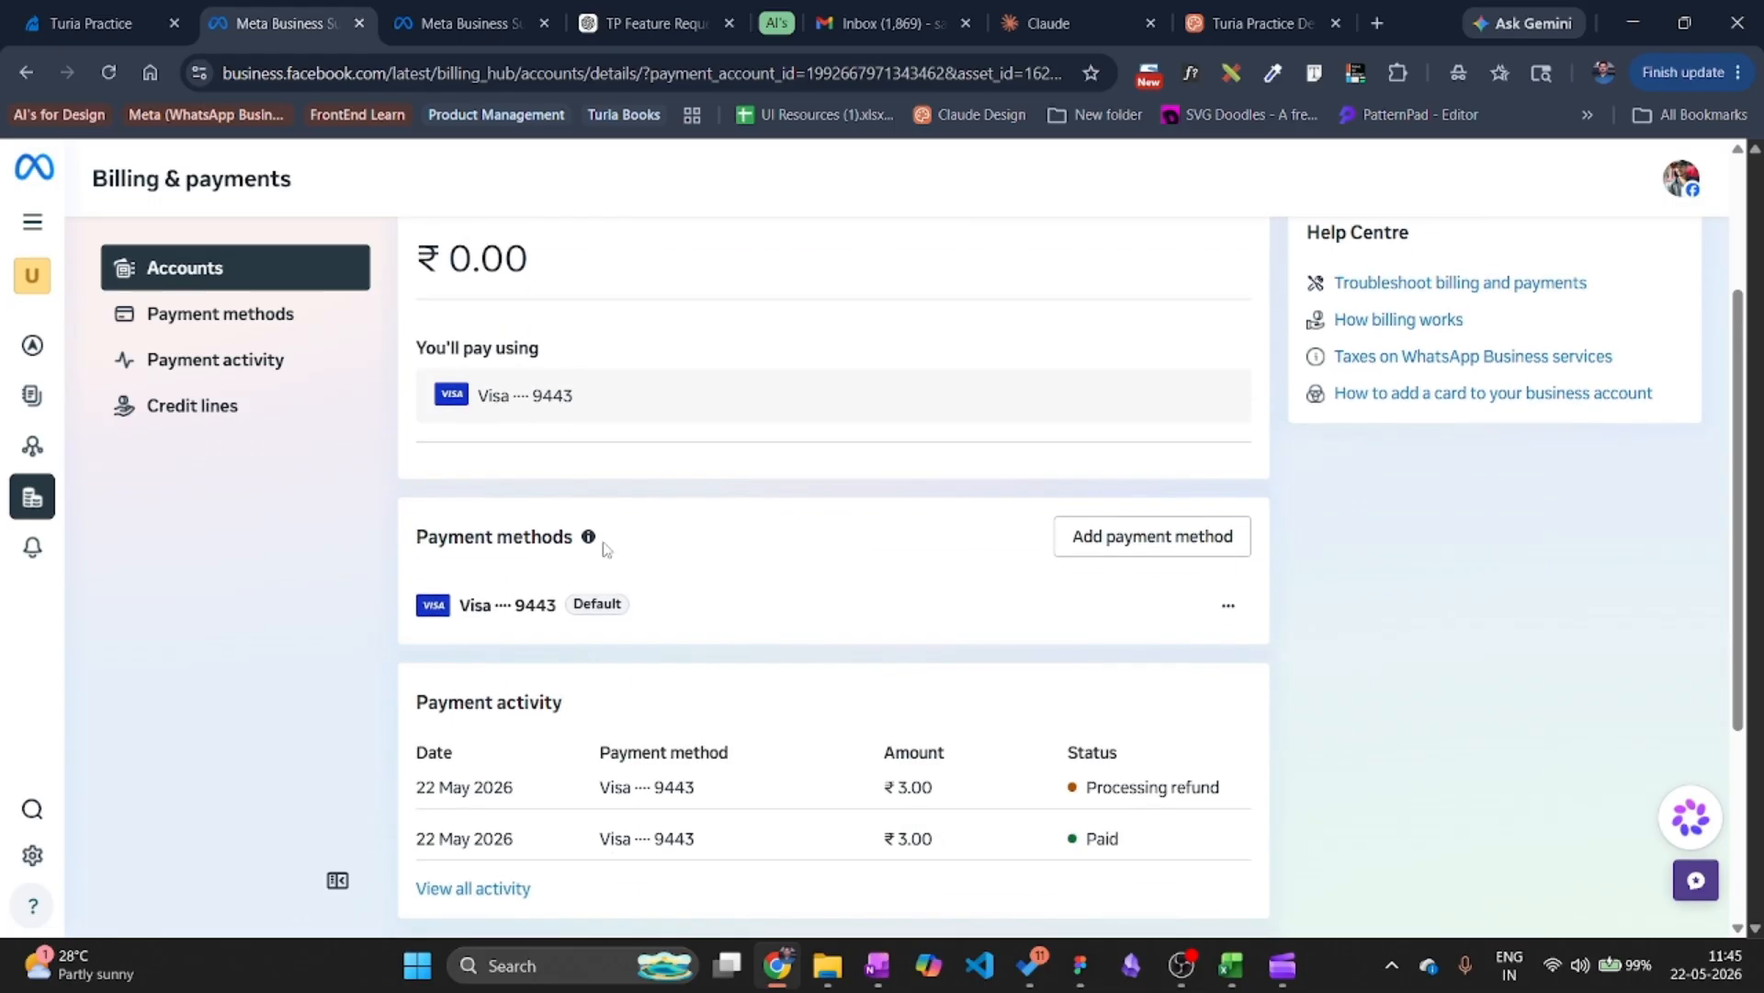
{"action": "scroll", "coordinate": [599, 544], "scroll_direction": "down", "scroll_amount": 3}
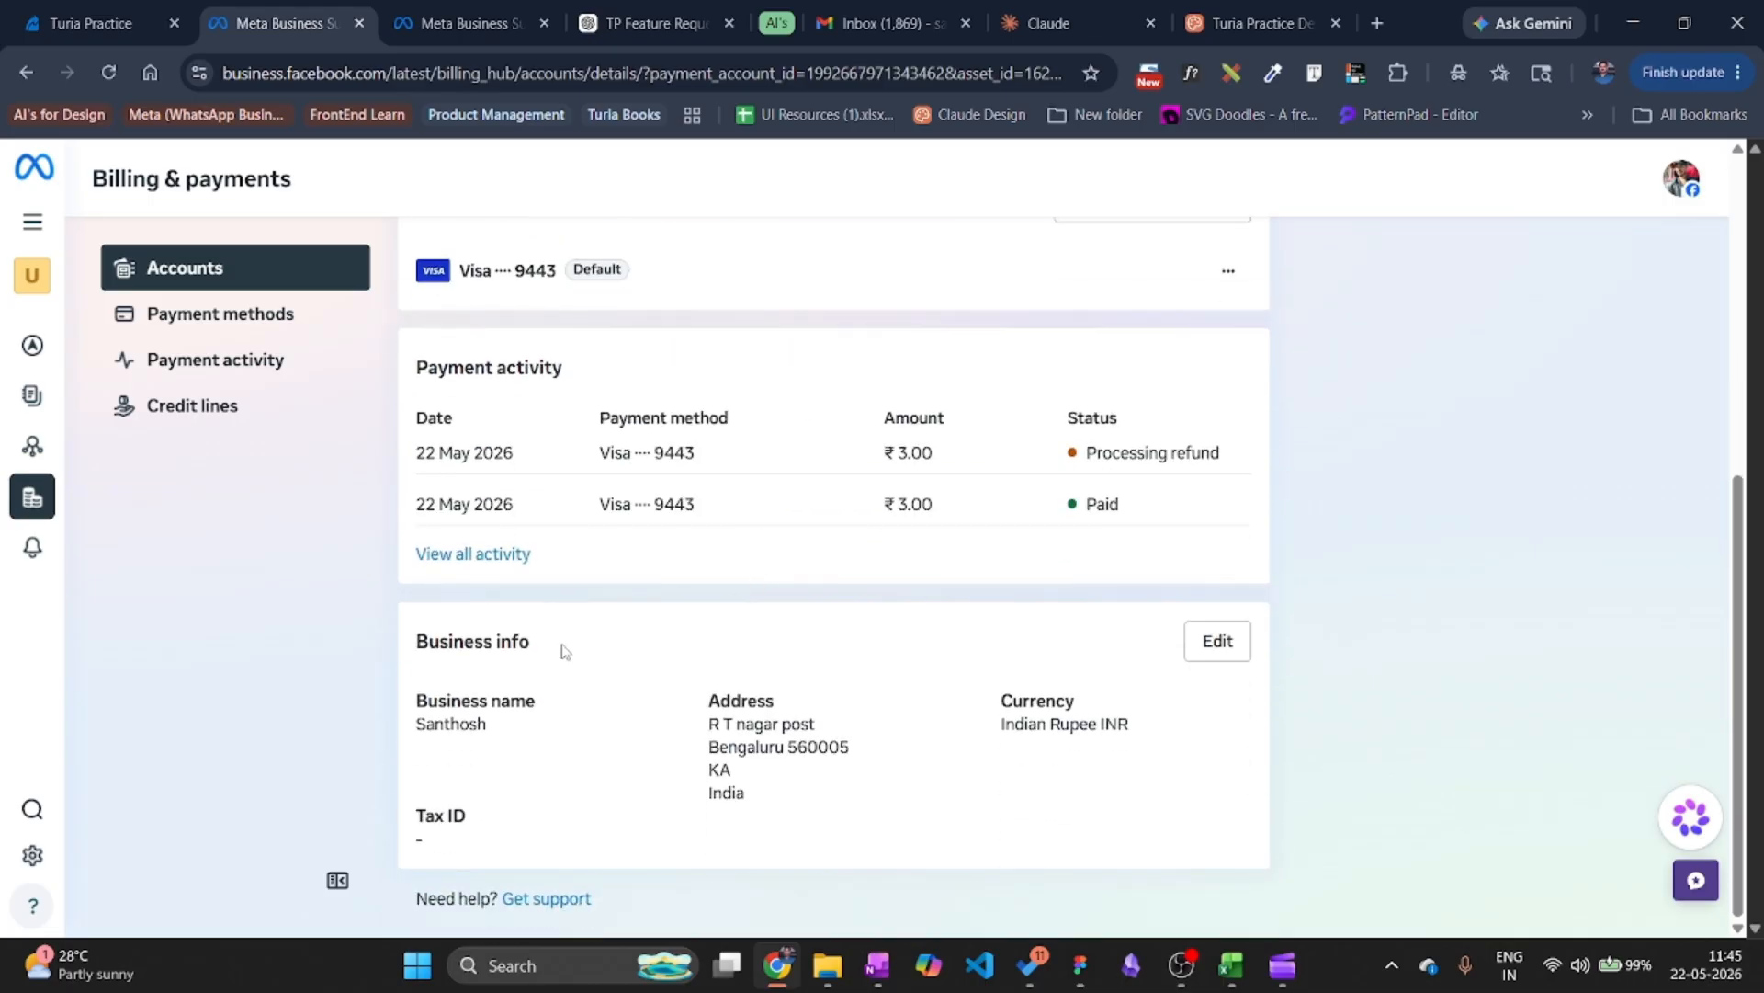
{"action": "left_click", "coordinate": [1218, 648]}
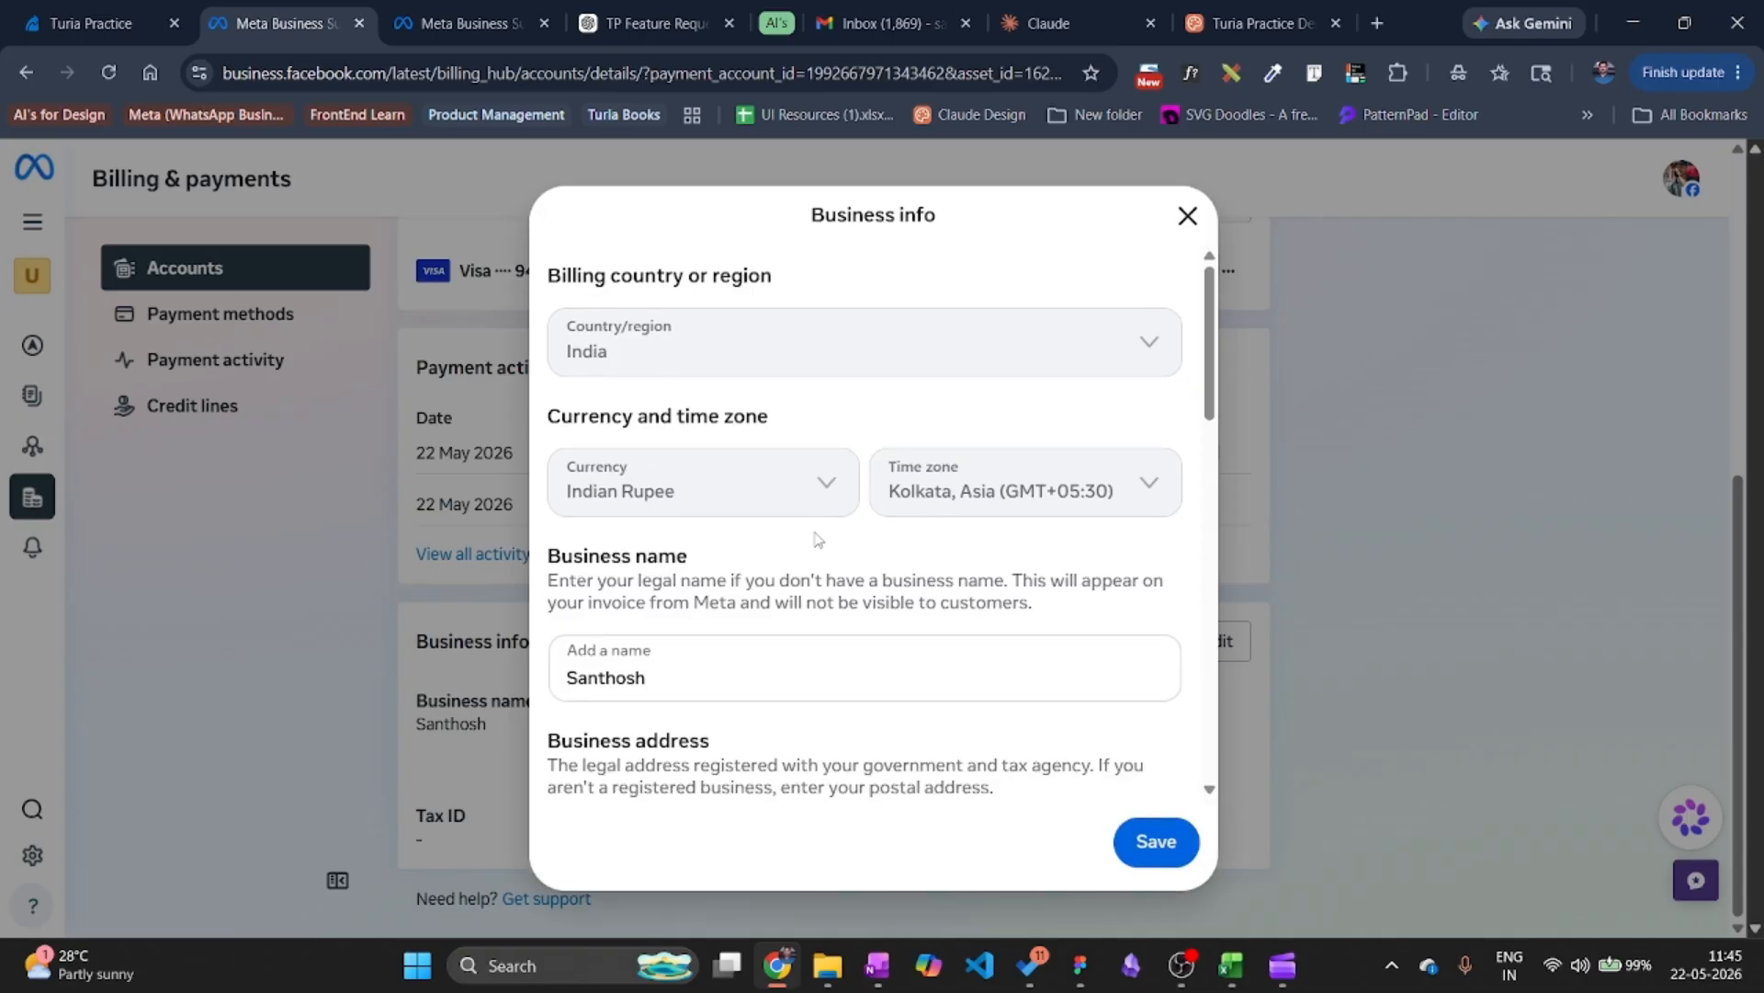
{"action": "scroll", "coordinate": [1092, 508], "scroll_direction": "down", "scroll_amount": 3}
{"action": "scroll", "coordinate": [1092, 508], "scroll_direction": "up", "scroll_amount": 3}
{"action": "left_click", "coordinate": [1187, 215]}
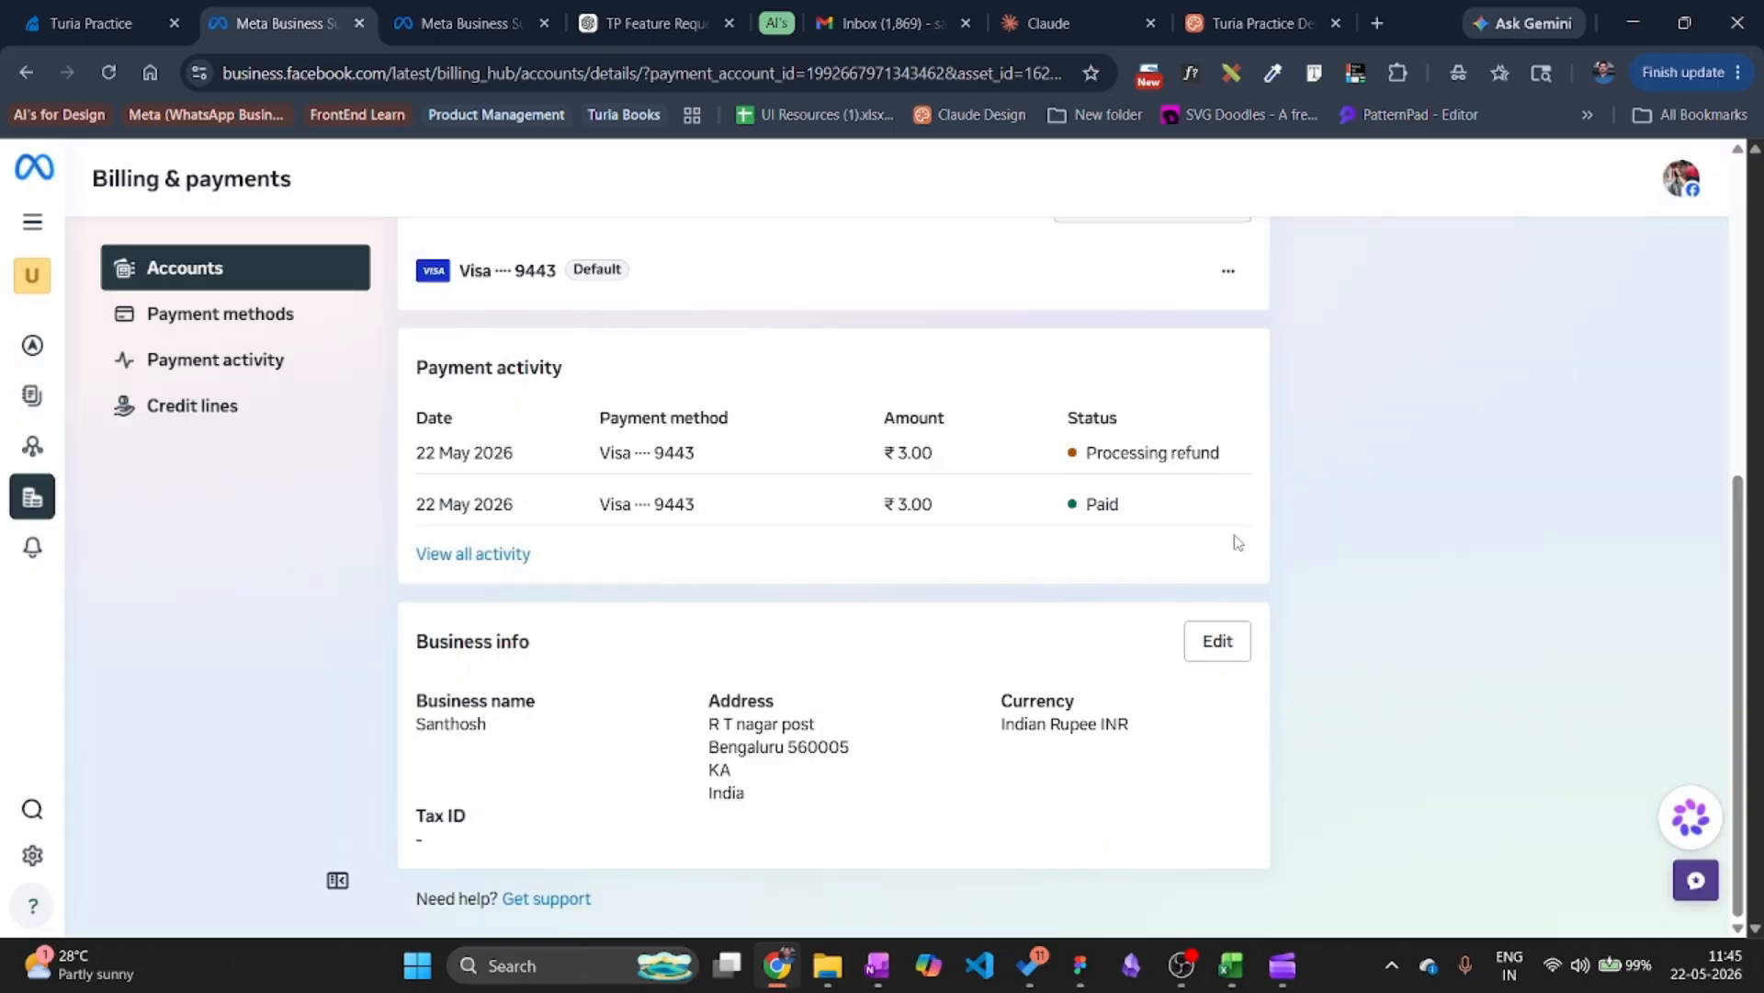
{"action": "left_click", "coordinate": [106, 25]}
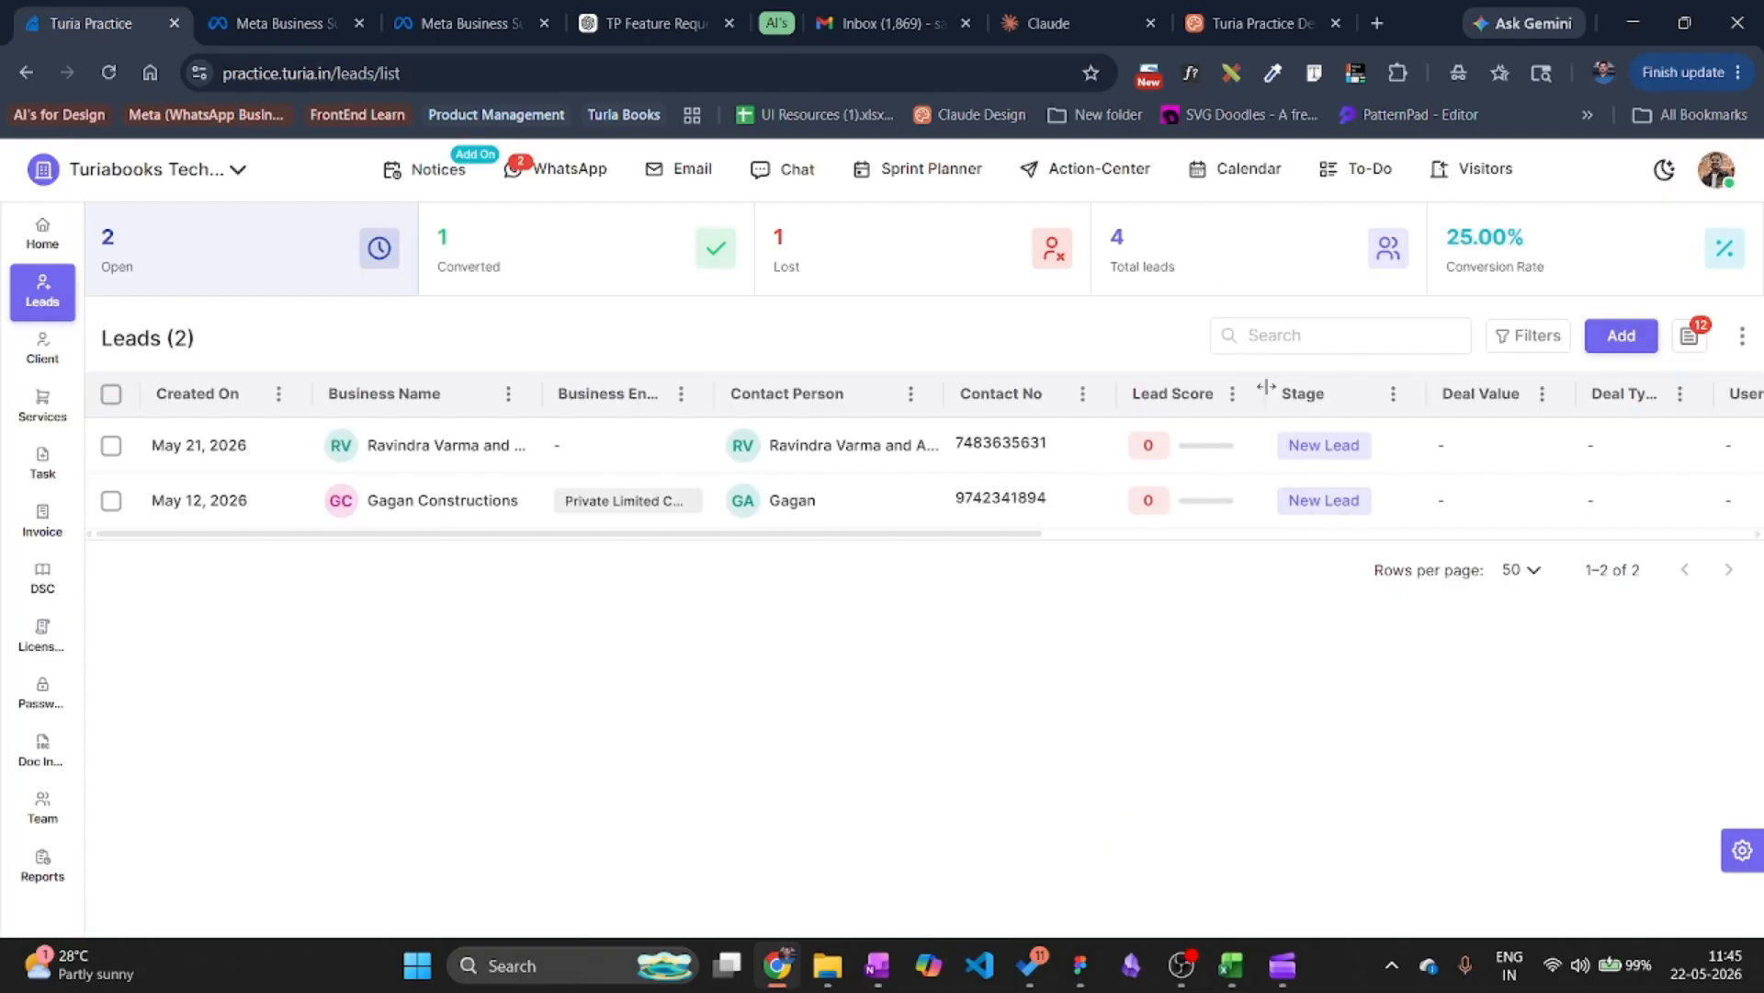
{"action": "left_click", "coordinate": [1717, 167]}
{"action": "left_click", "coordinate": [1481, 452]}
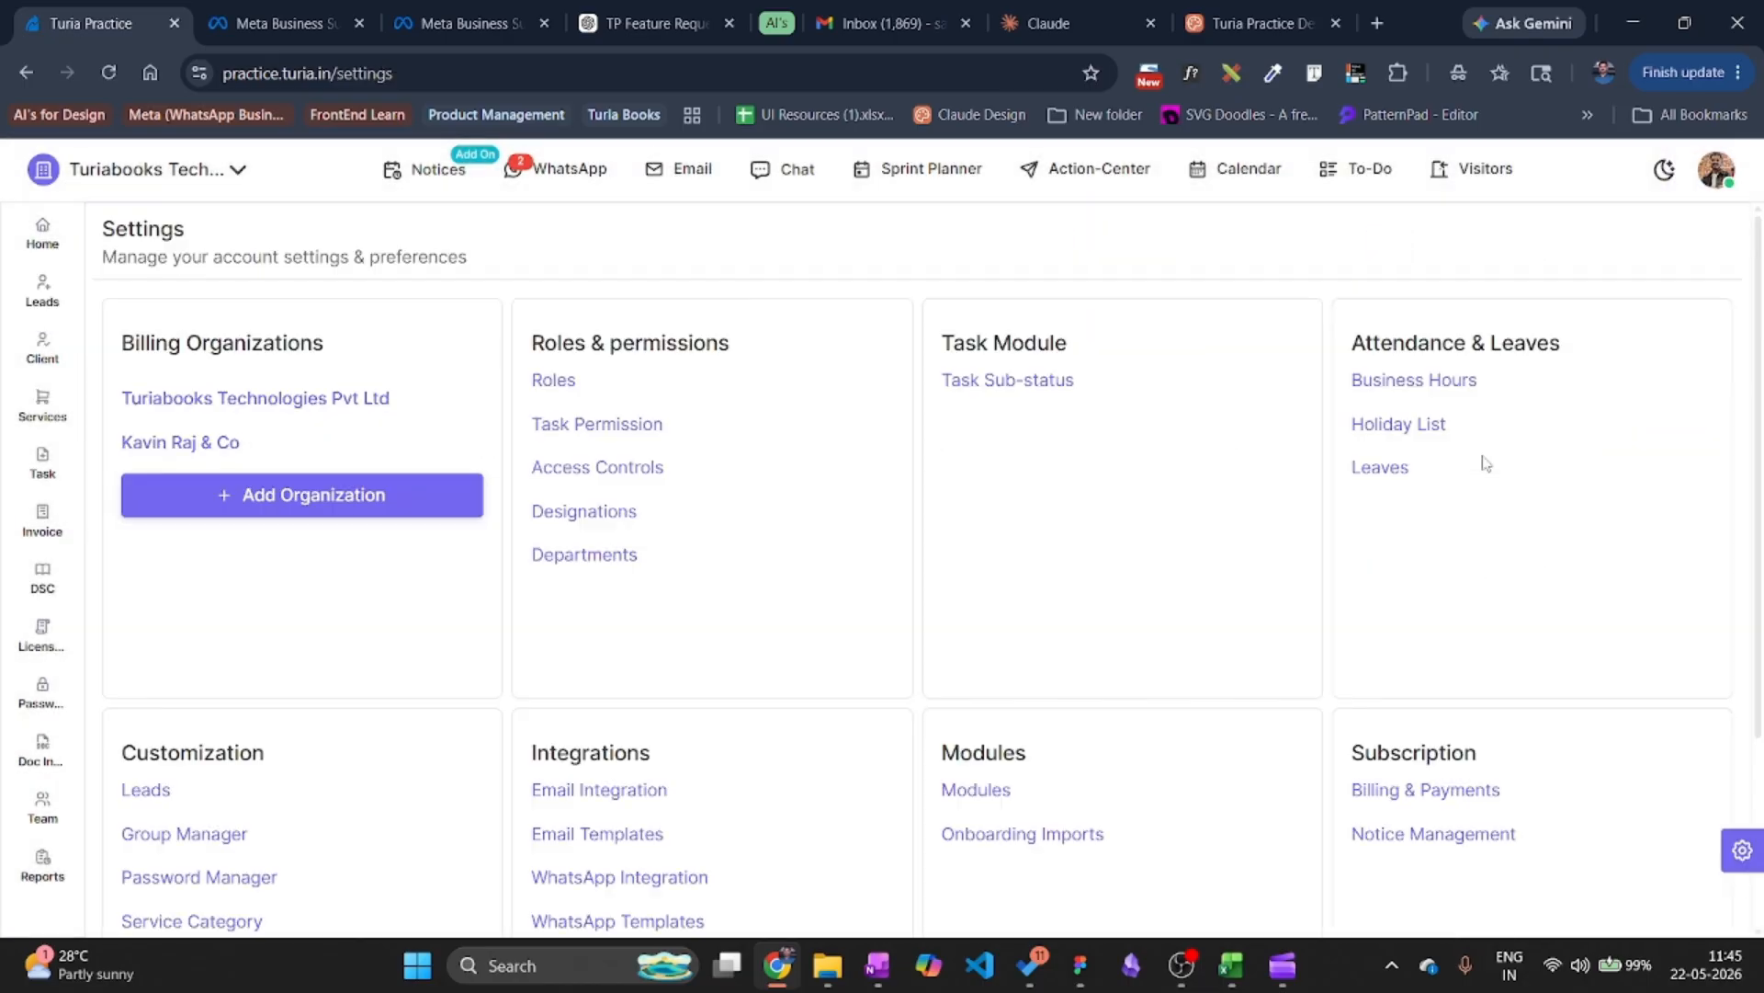
{"action": "left_click", "coordinate": [637, 922]}
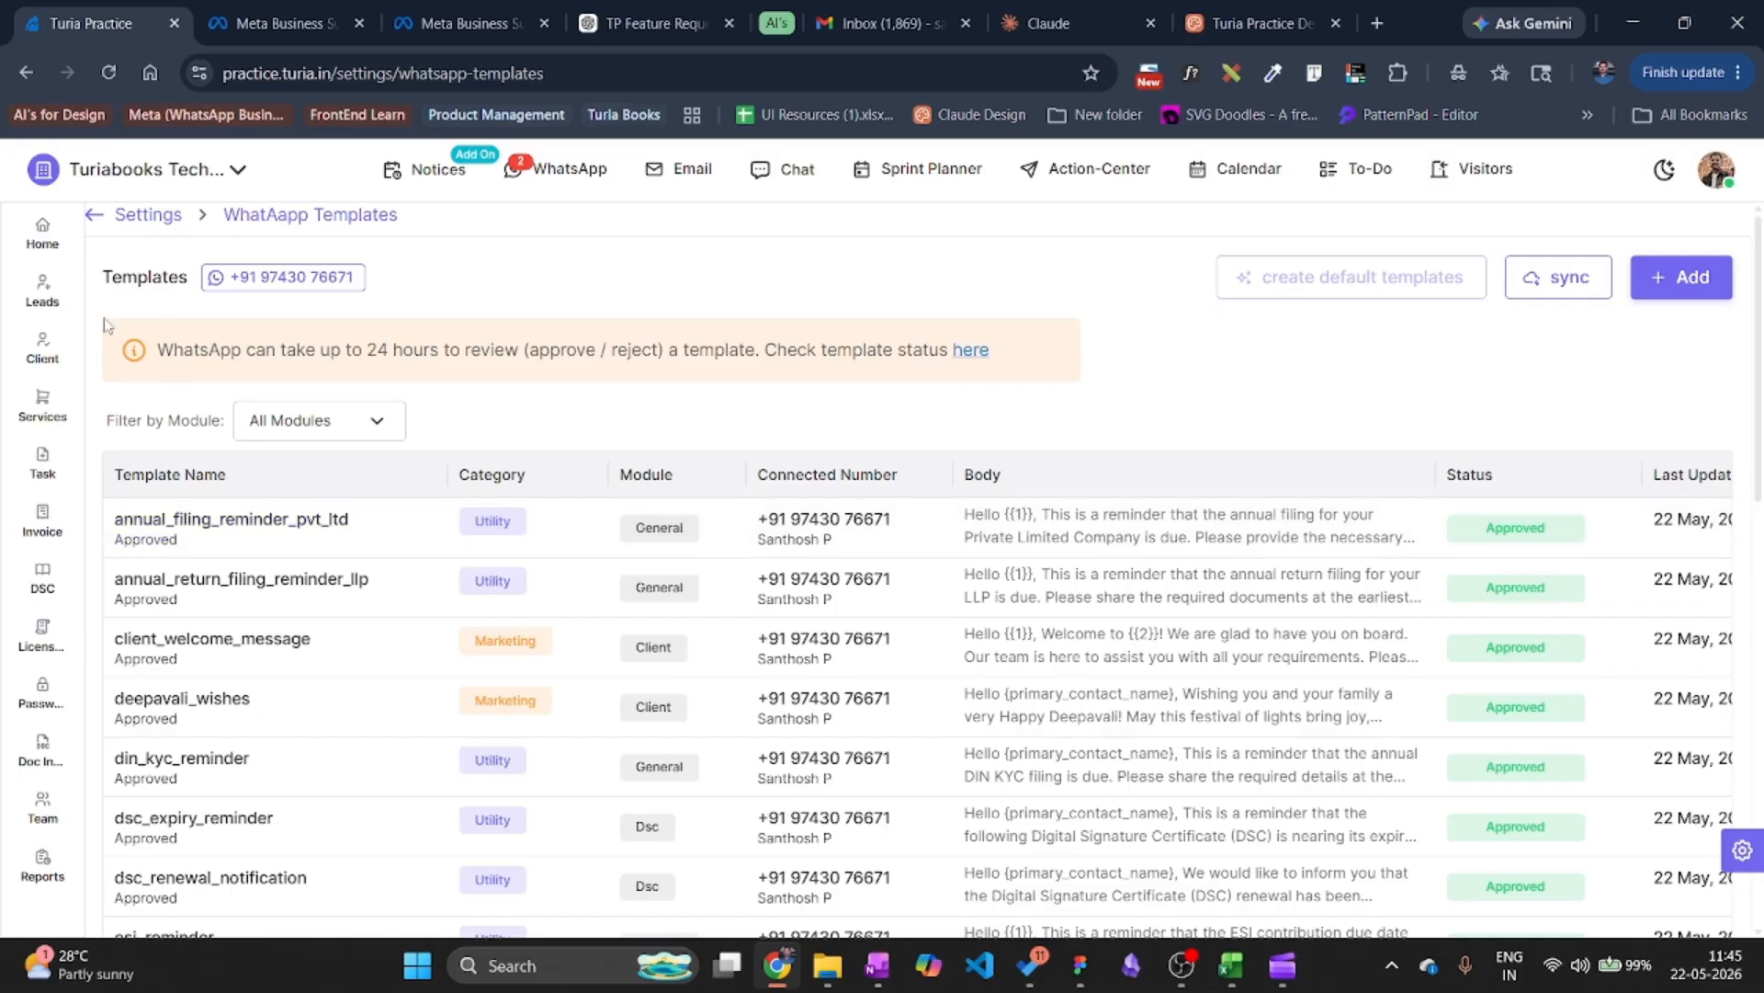
{"action": "left_click", "coordinate": [43, 290]}
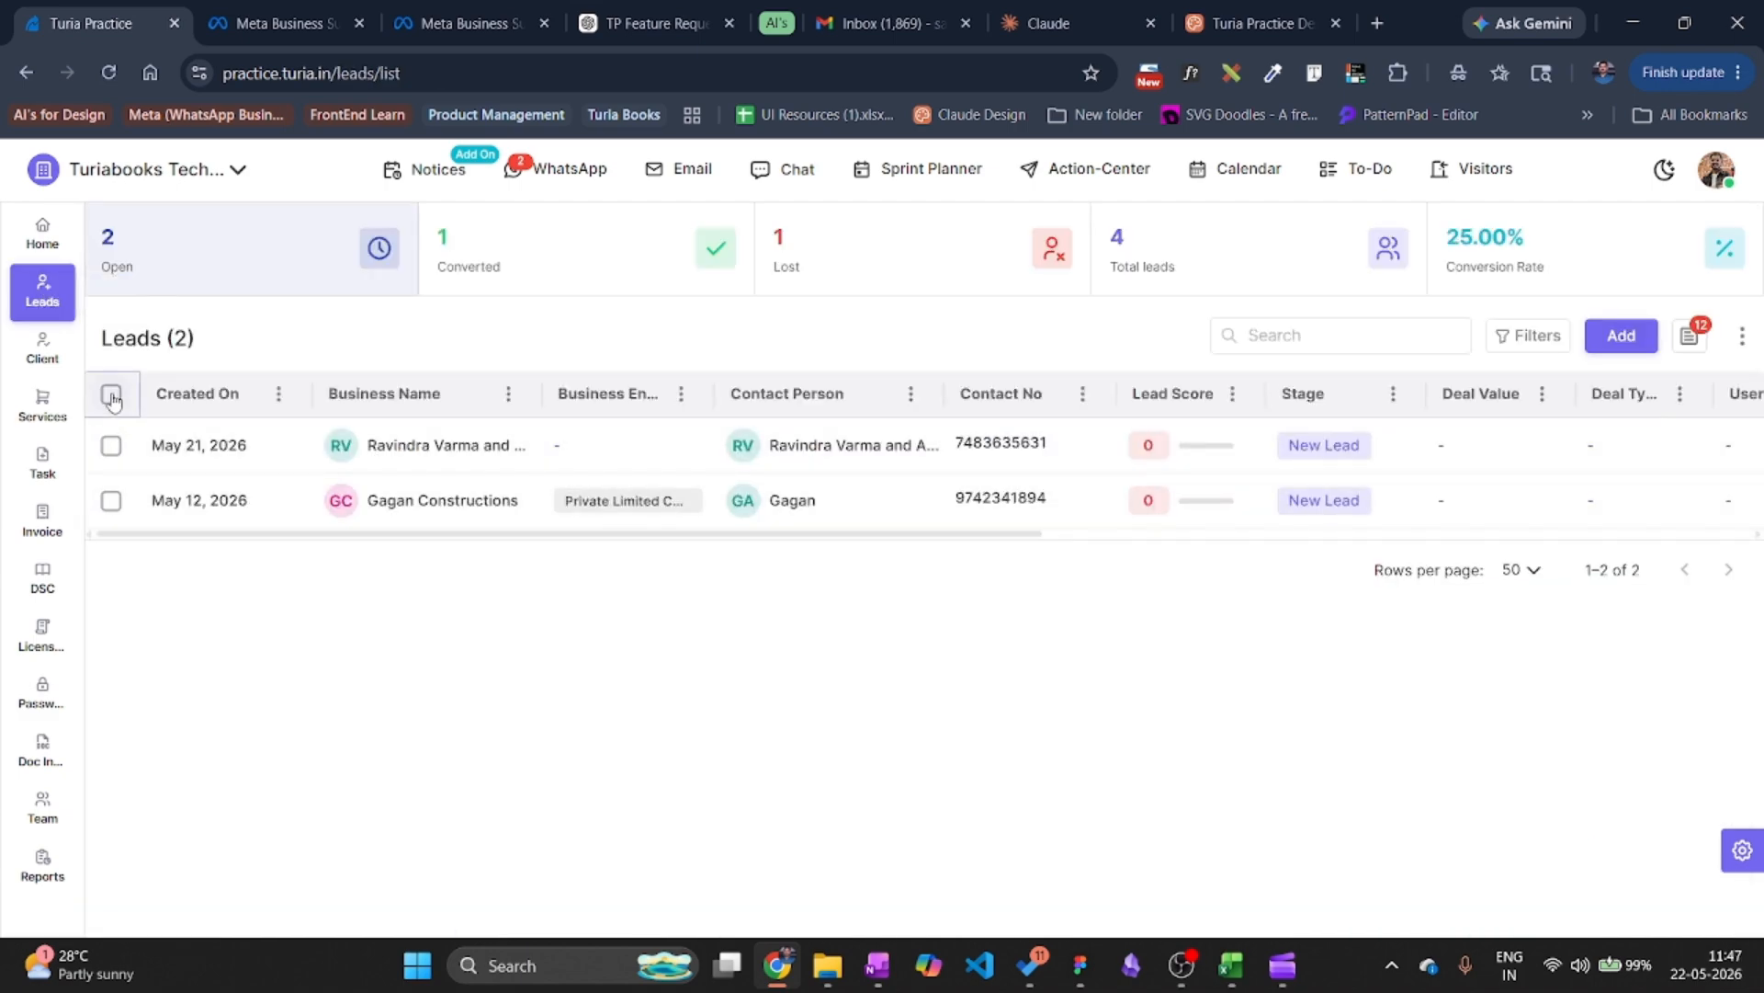
Select only the Gagan Constructions lead and start a WhatsApp send.
{"action": "left_click", "coordinate": [111, 396]}
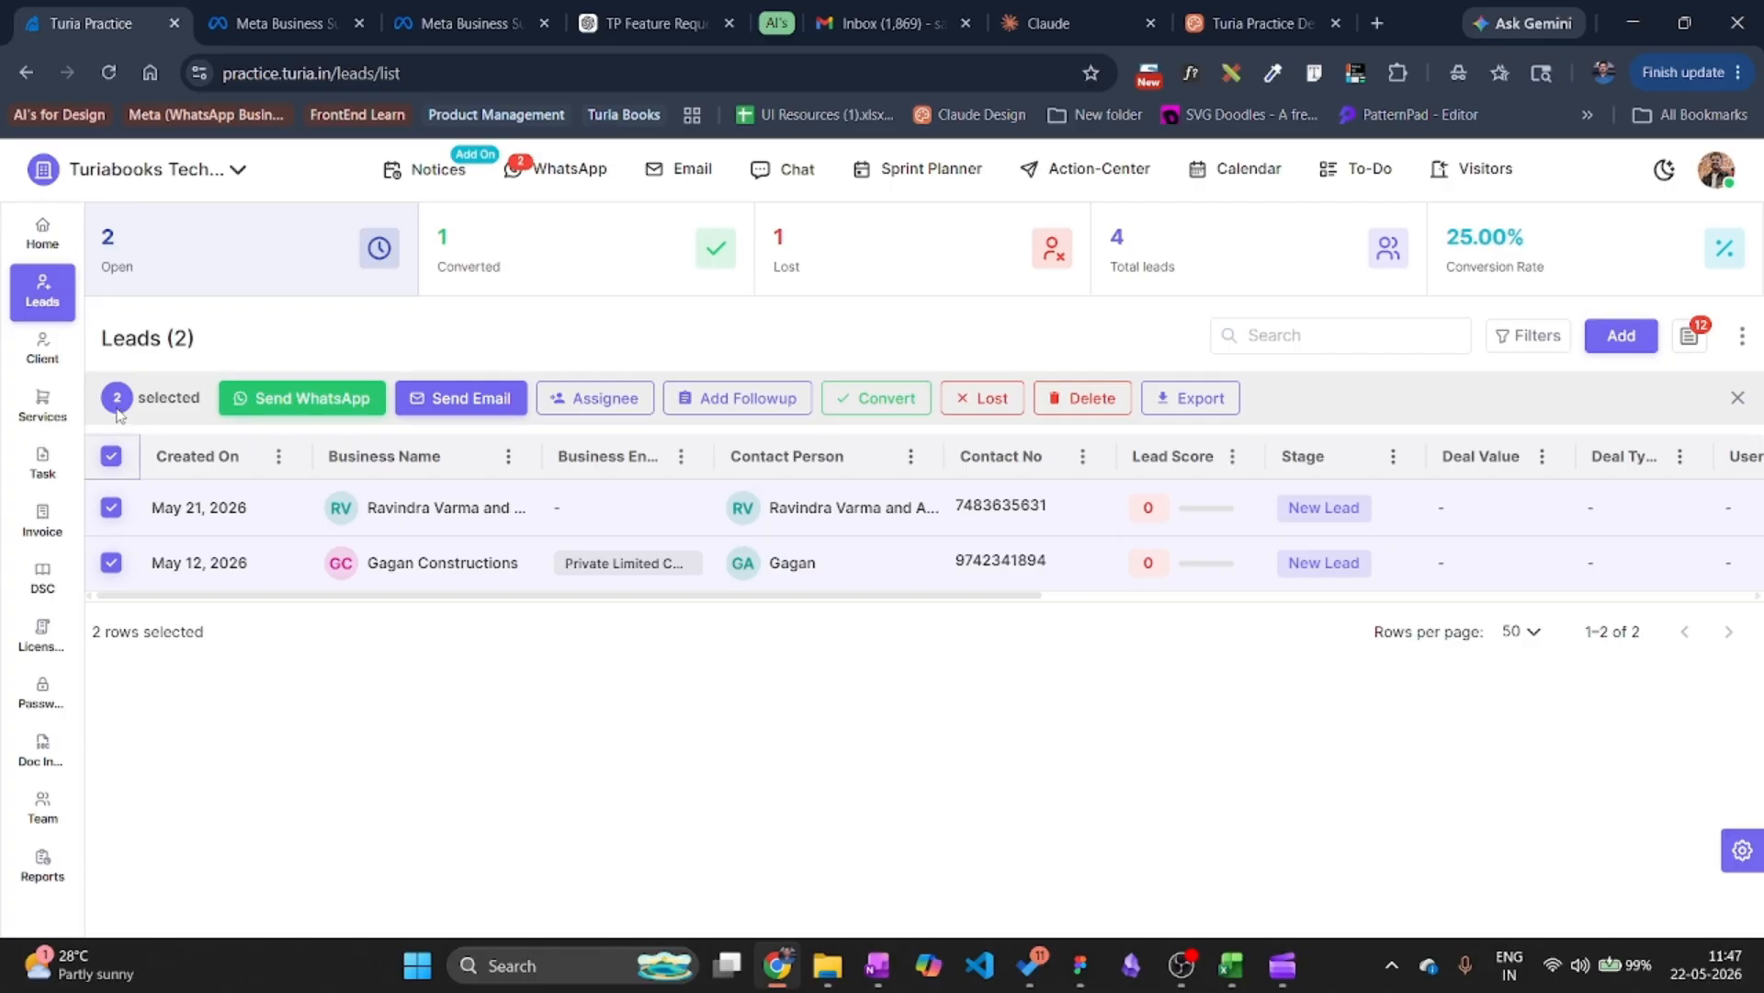
{"action": "left_click", "coordinate": [115, 458]}
{"action": "left_click", "coordinate": [112, 507]}
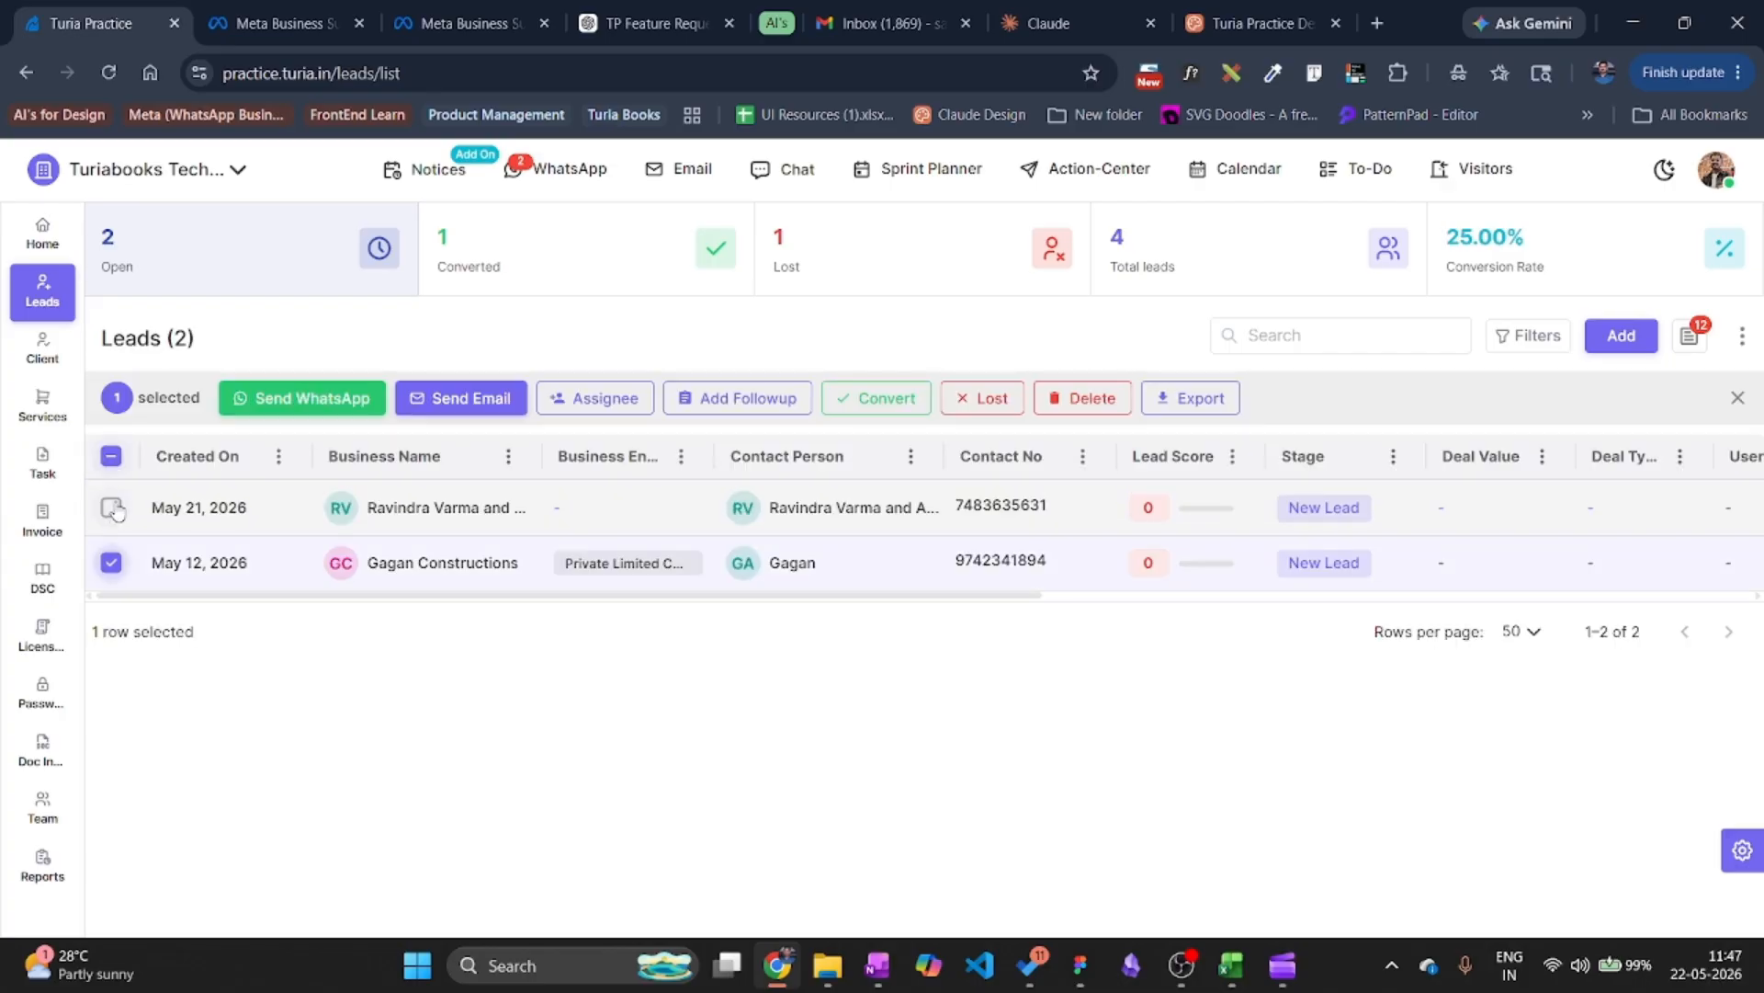
{"action": "left_click", "coordinate": [299, 408]}
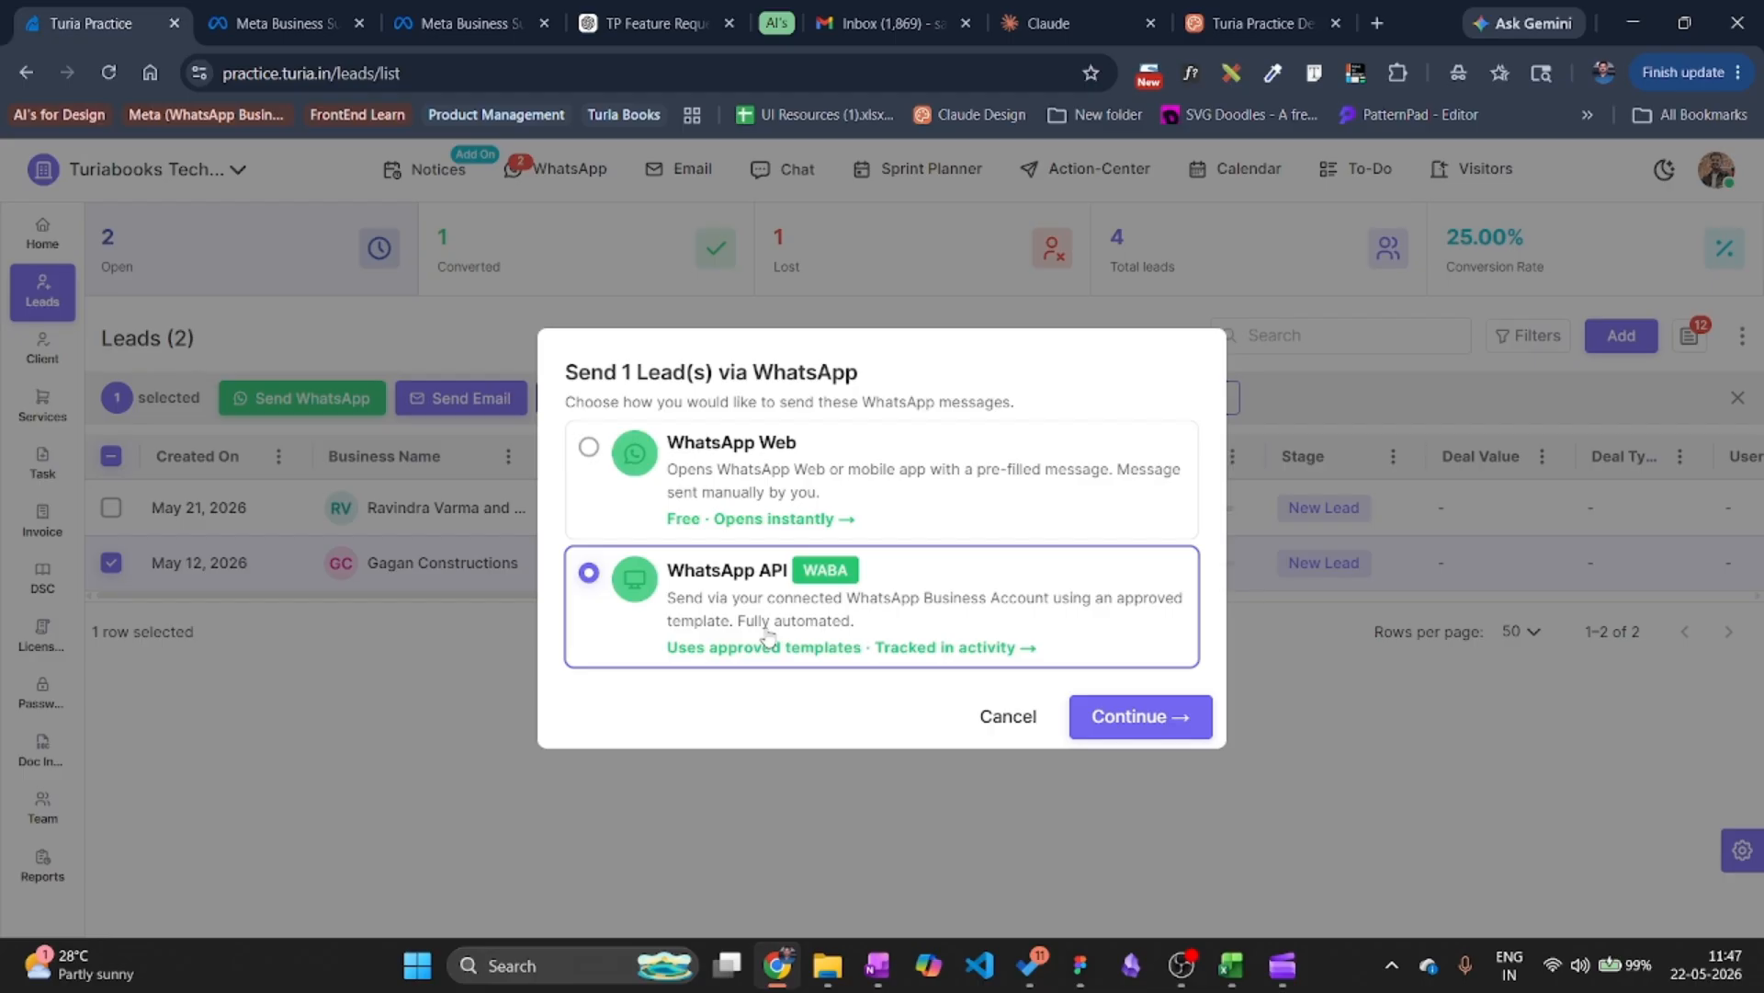
Preview the lead_follow_up template via WhatsApp API, close it unsent, and open the May 12 lead.
{"action": "left_click", "coordinate": [1149, 715]}
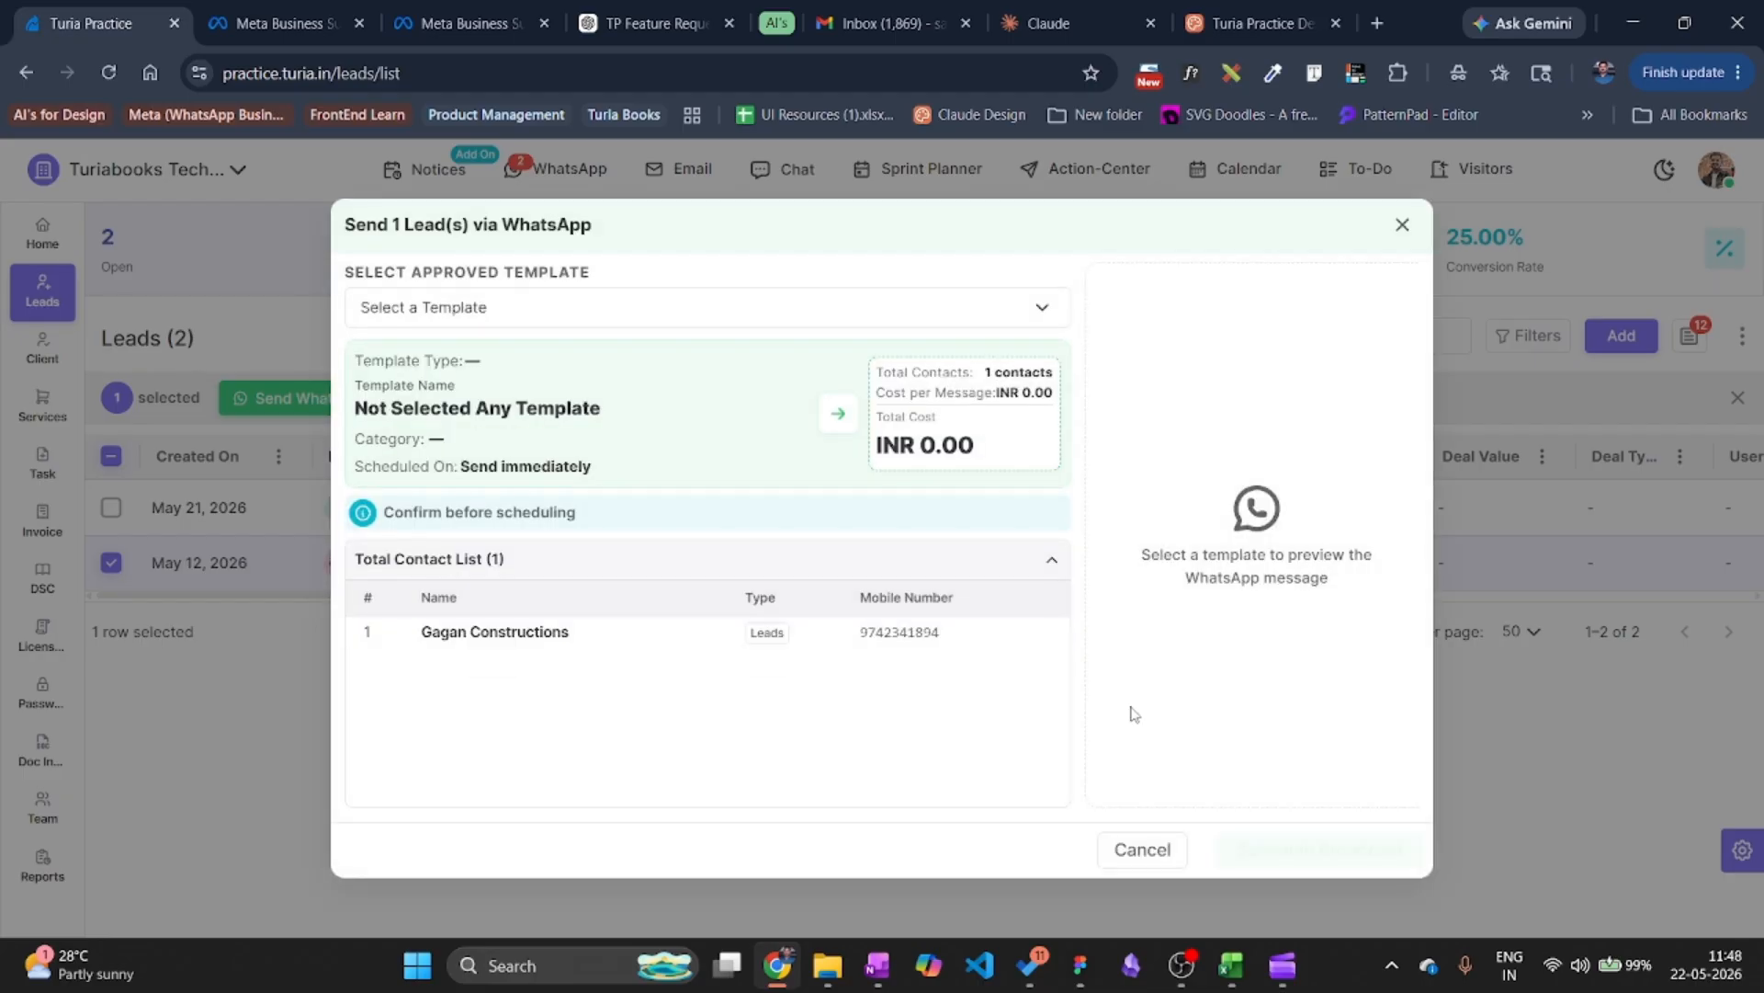
{"action": "left_click", "coordinate": [515, 306]}
{"action": "left_click", "coordinate": [475, 407]}
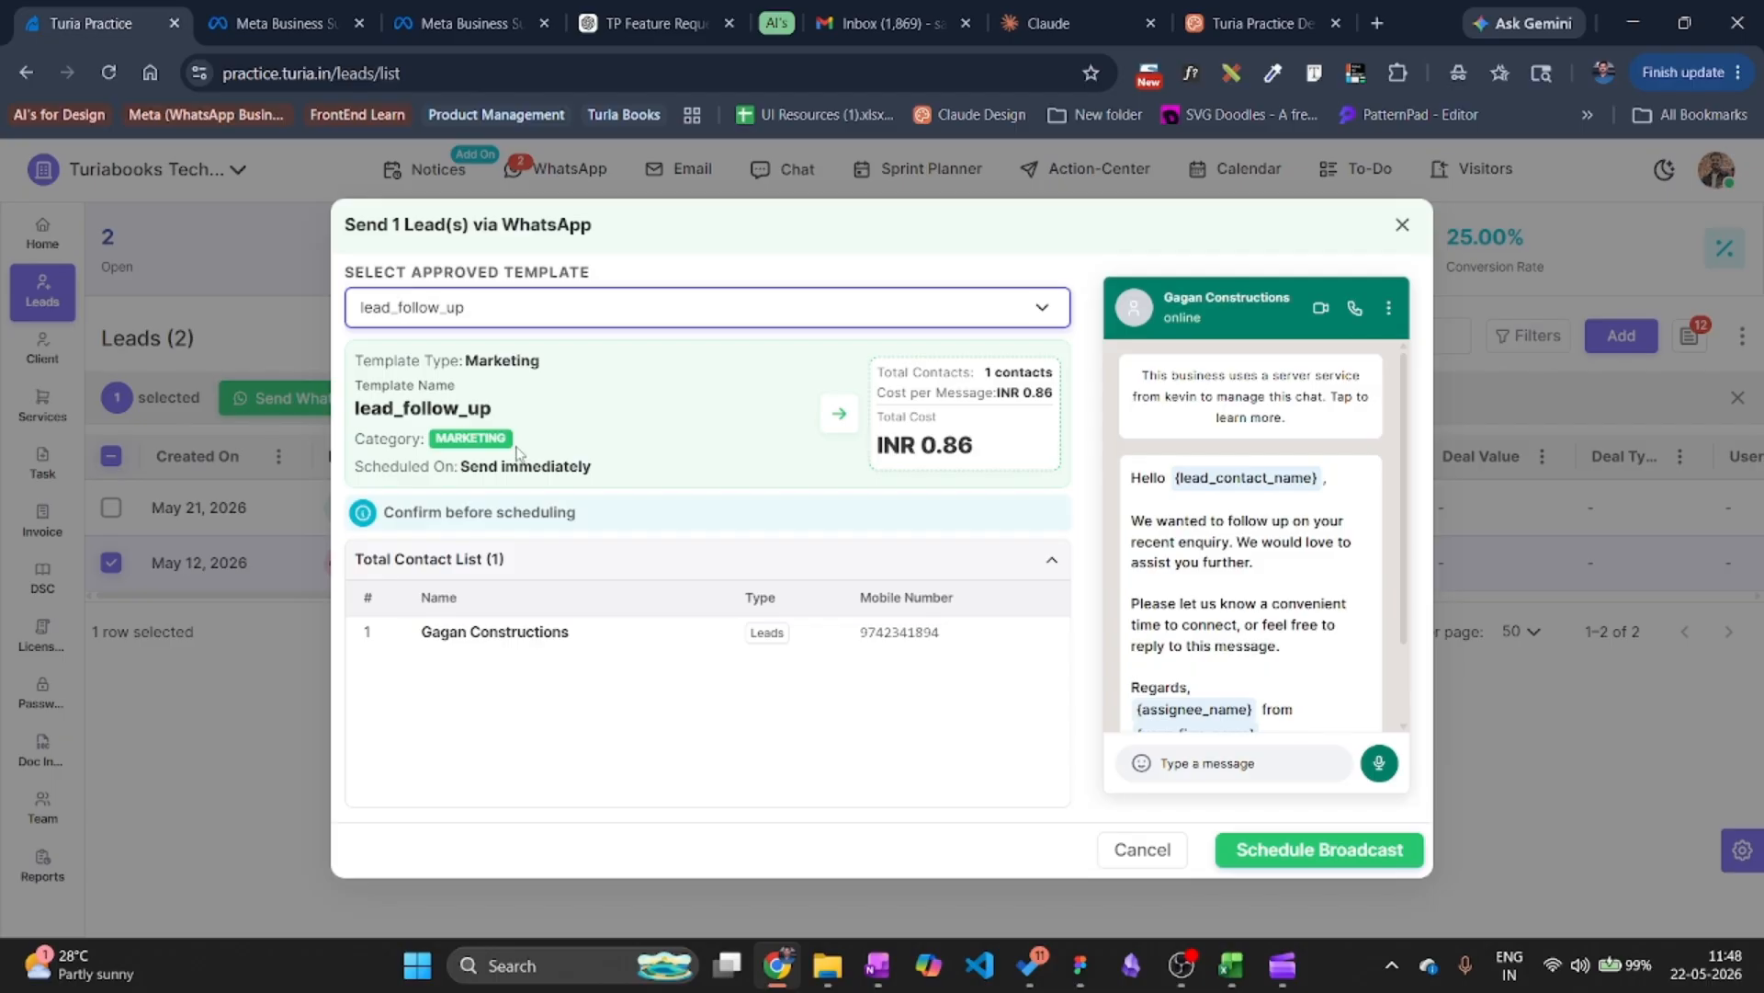
{"action": "scroll", "coordinate": [1297, 575], "scroll_direction": "down", "scroll_amount": 2}
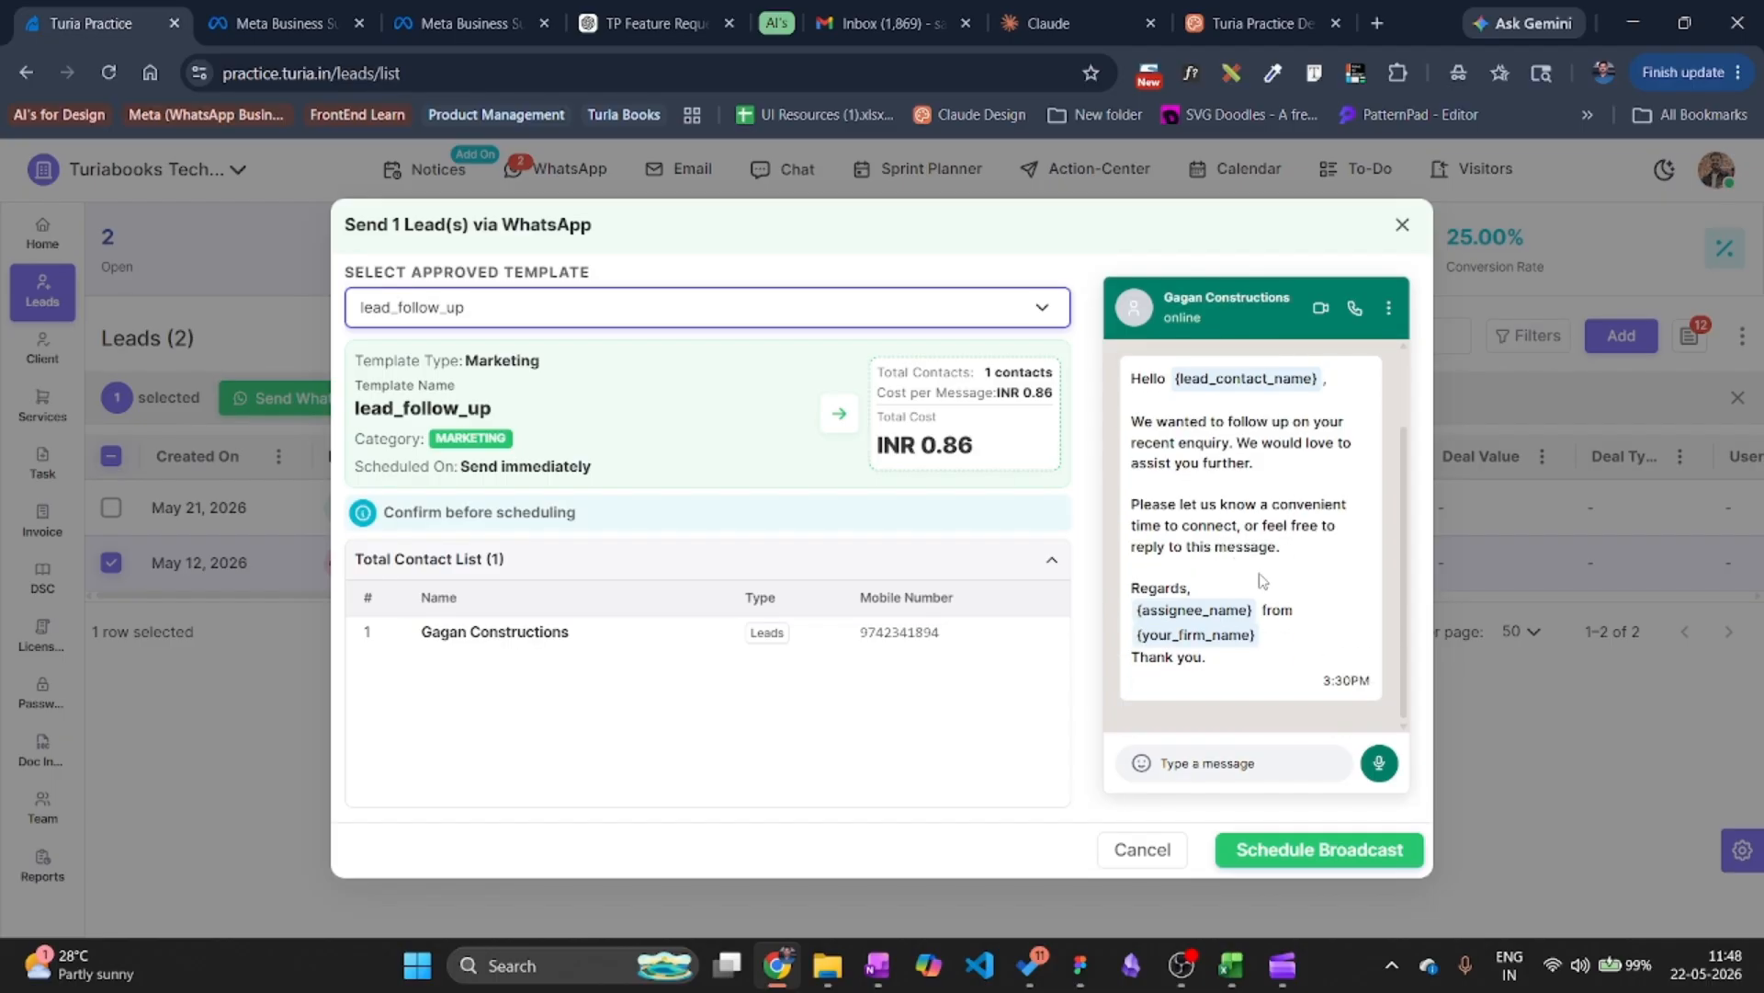
{"action": "left_click", "coordinate": [1404, 229]}
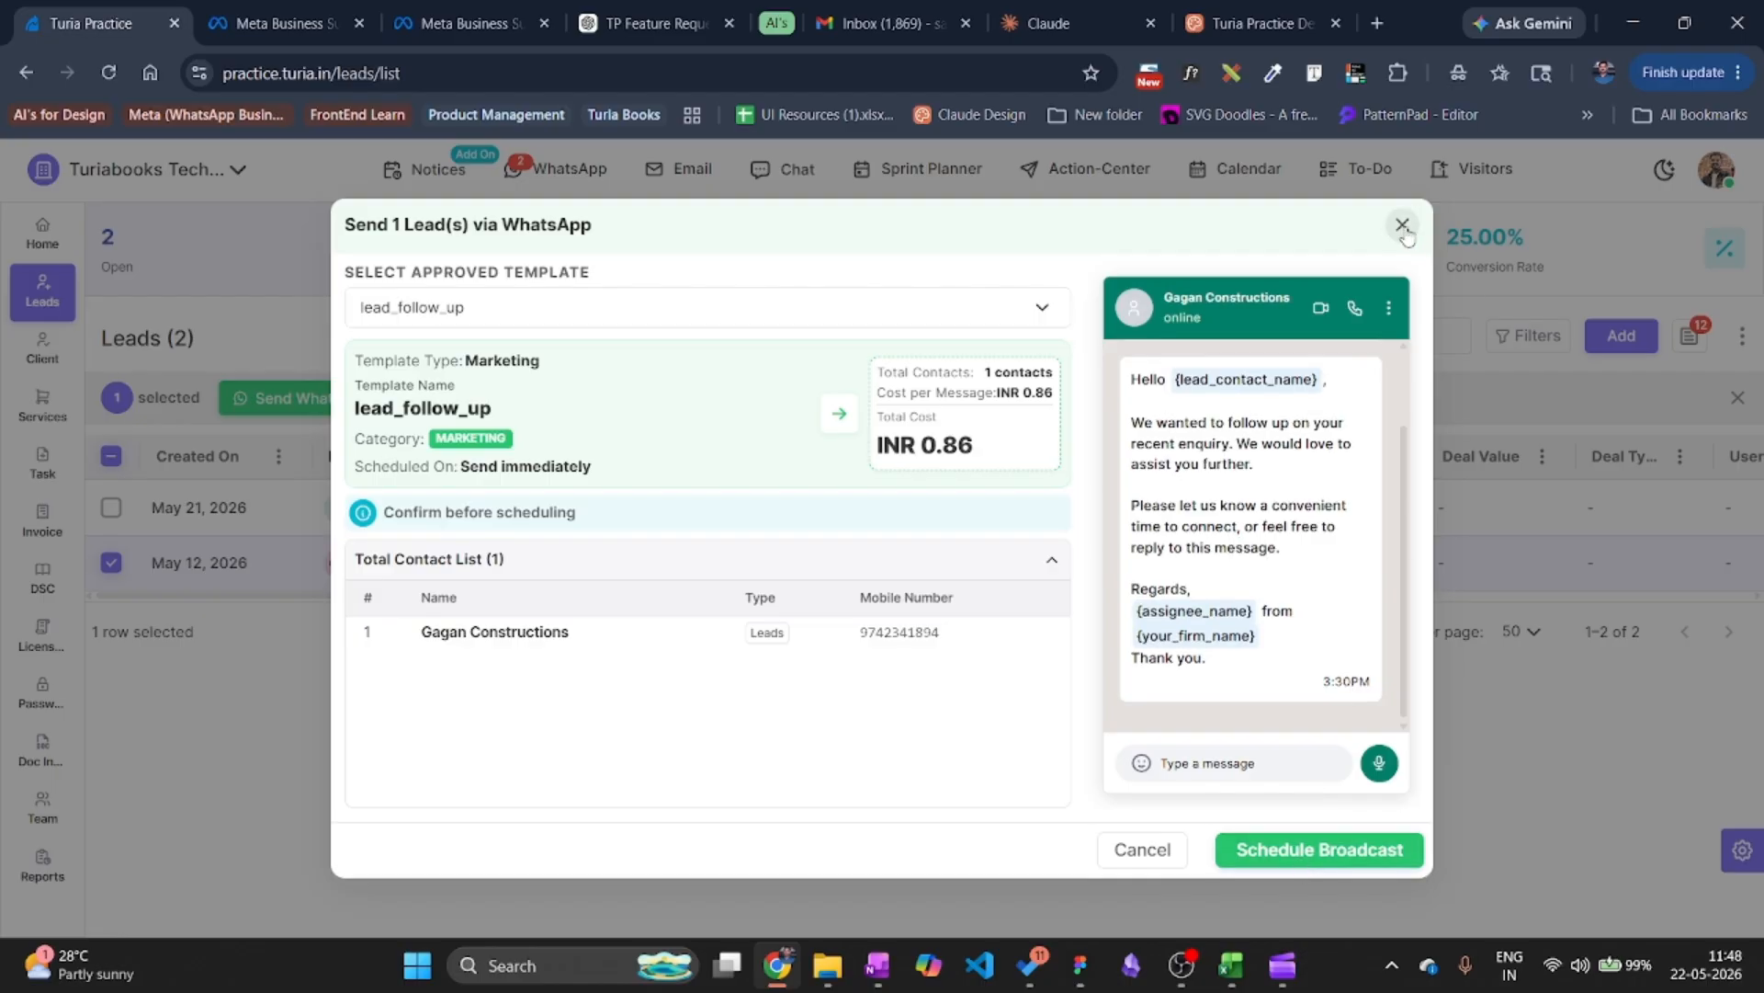
{"action": "left_click", "coordinate": [222, 569]}
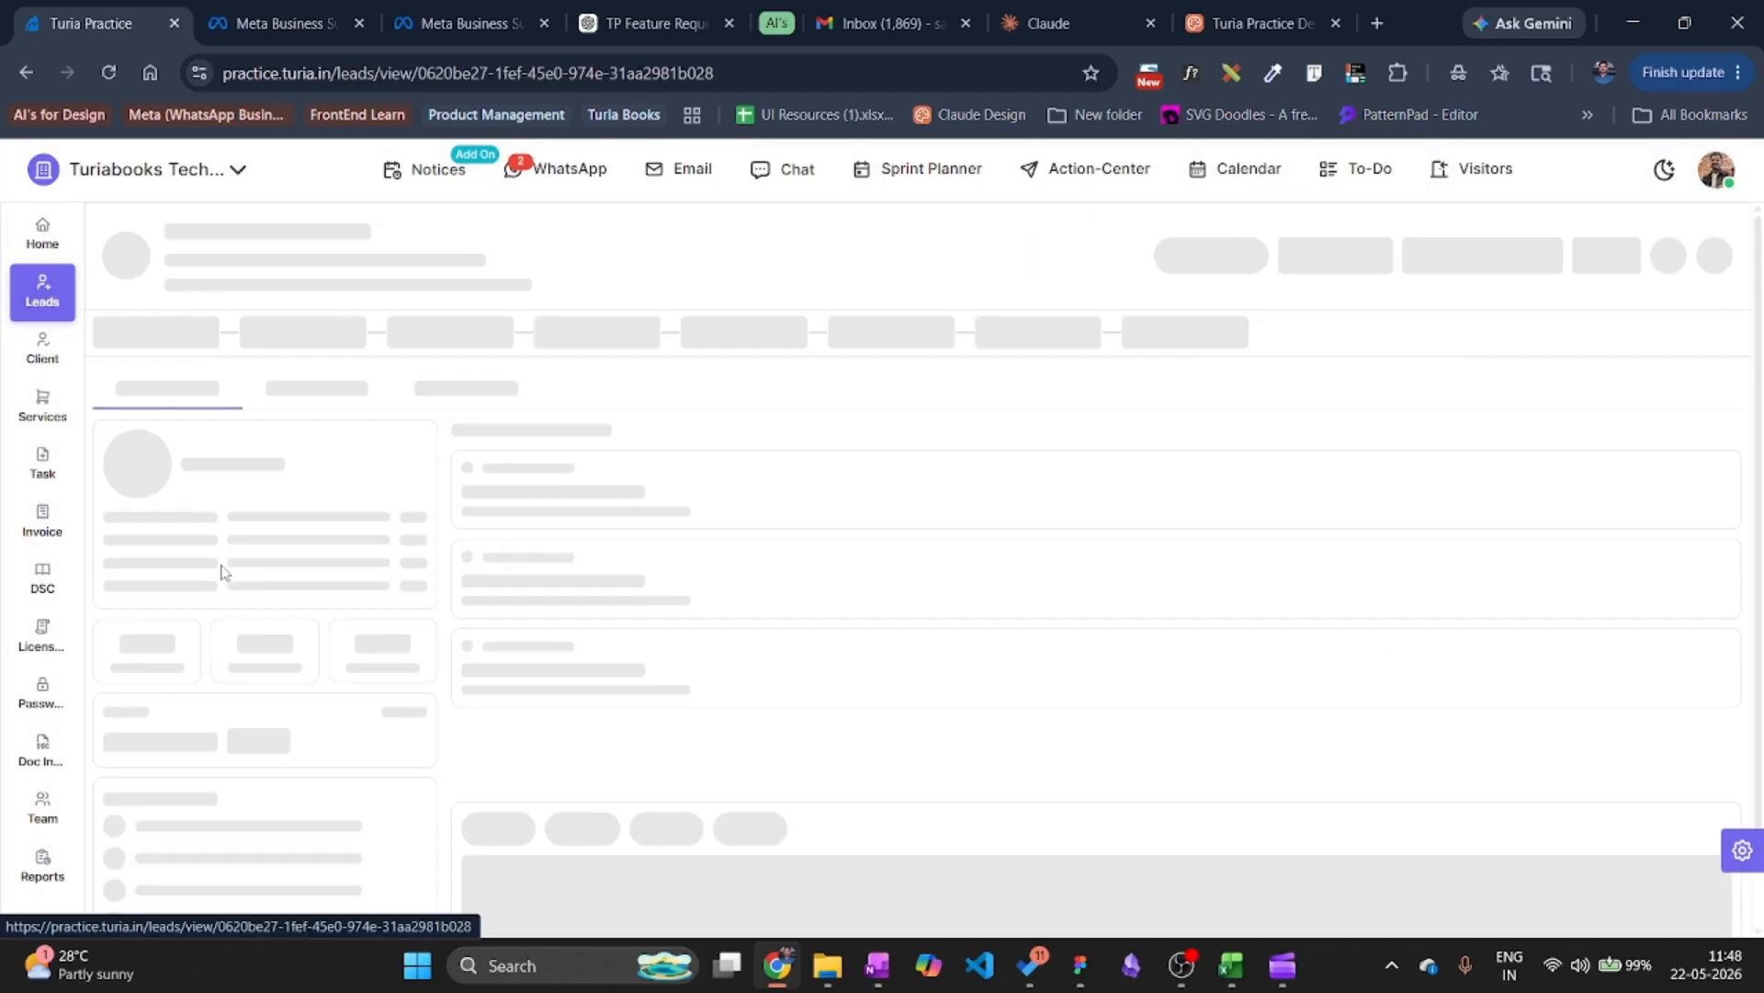
Open quotation #QUOT00009 from the lead's Quotation tab and start a WhatsApp API send.
{"action": "left_click", "coordinate": [272, 356]}
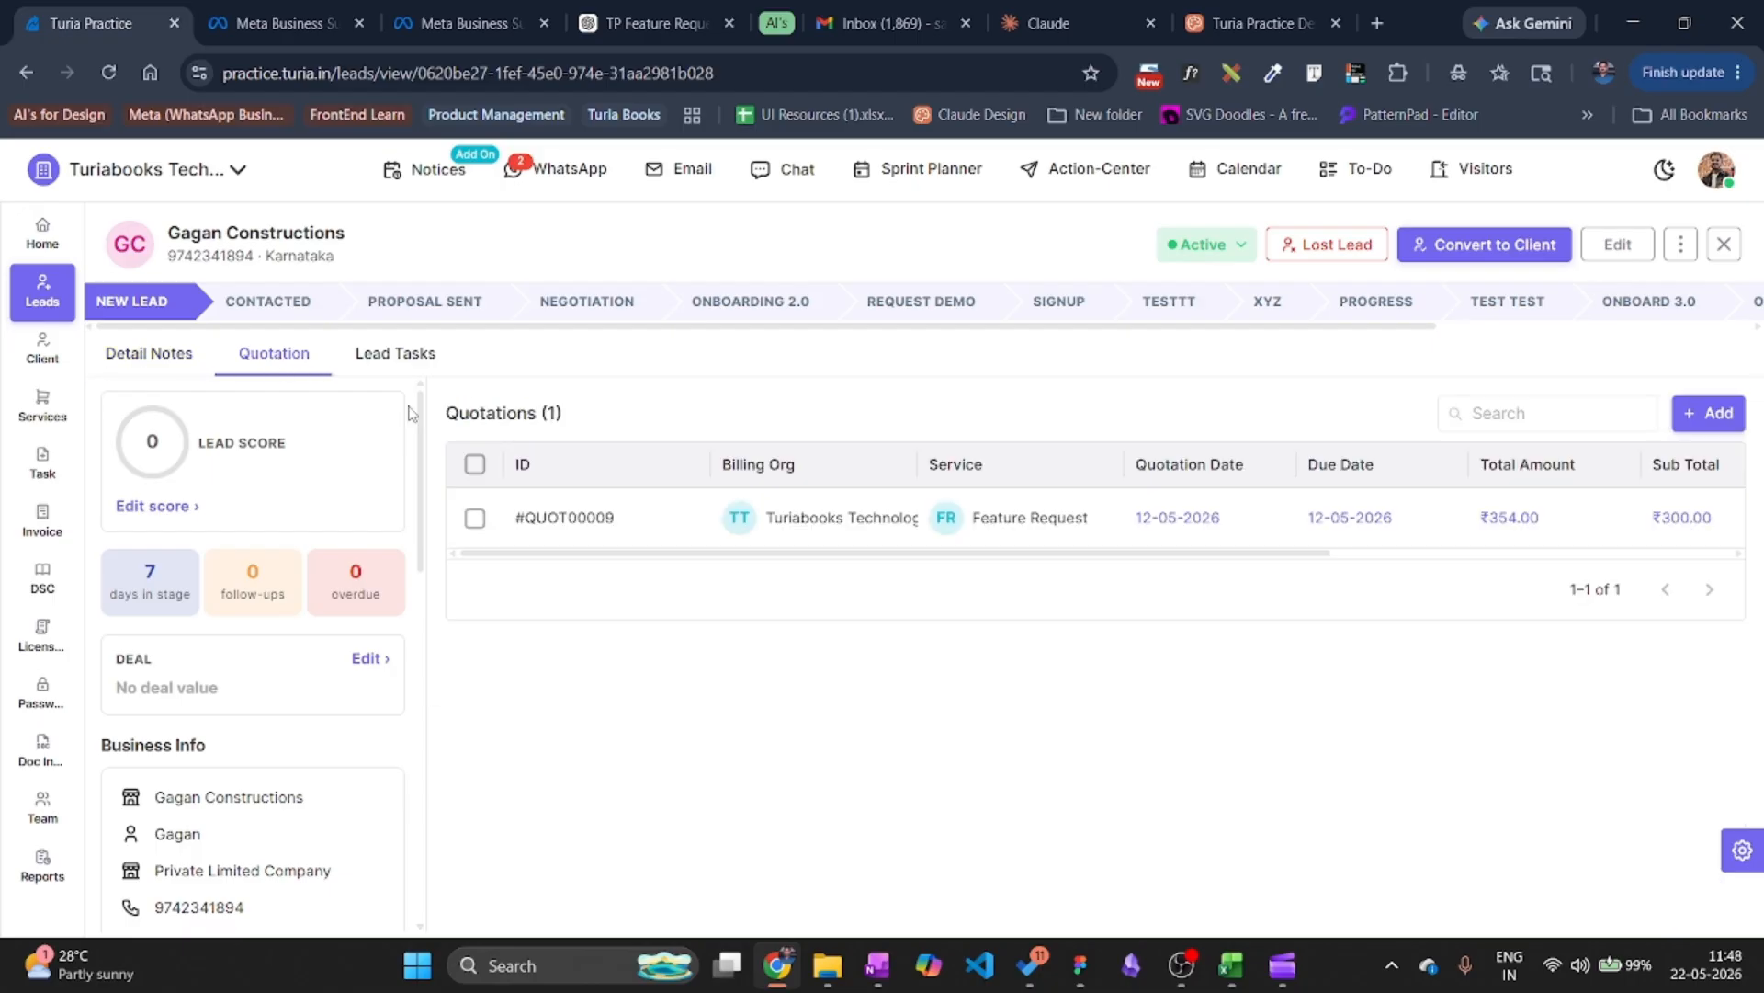
{"action": "left_click", "coordinate": [575, 518]}
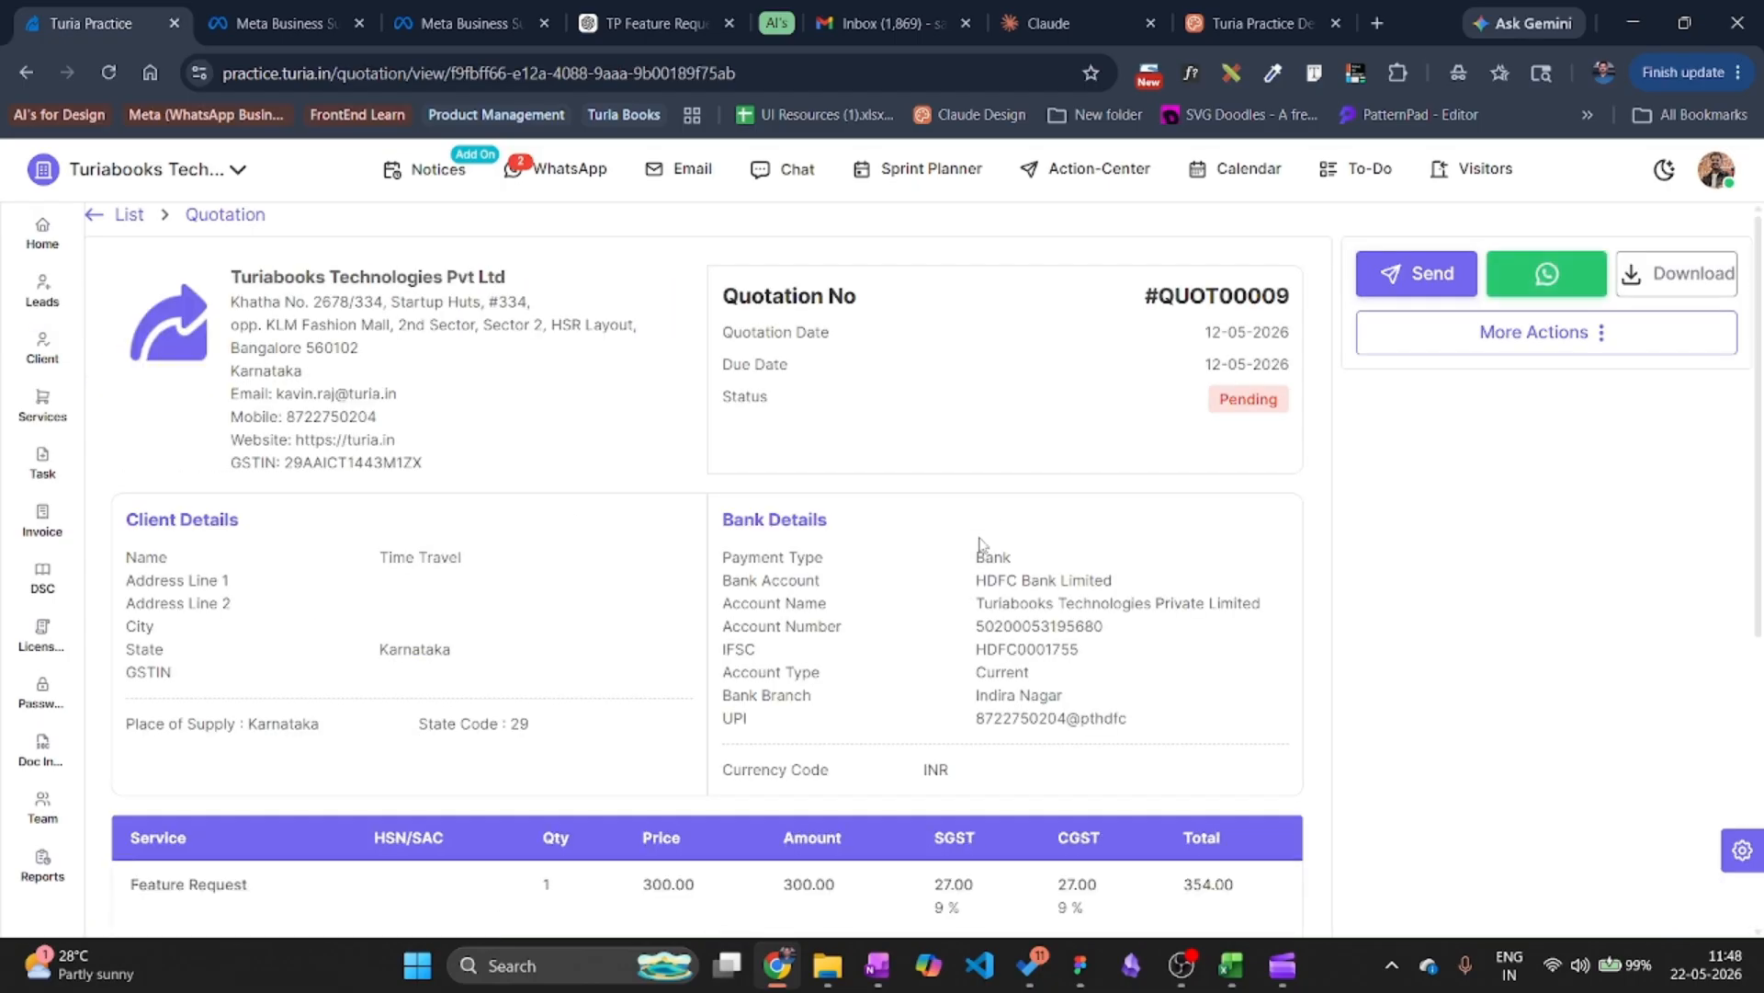
{"action": "left_click", "coordinate": [1537, 285]}
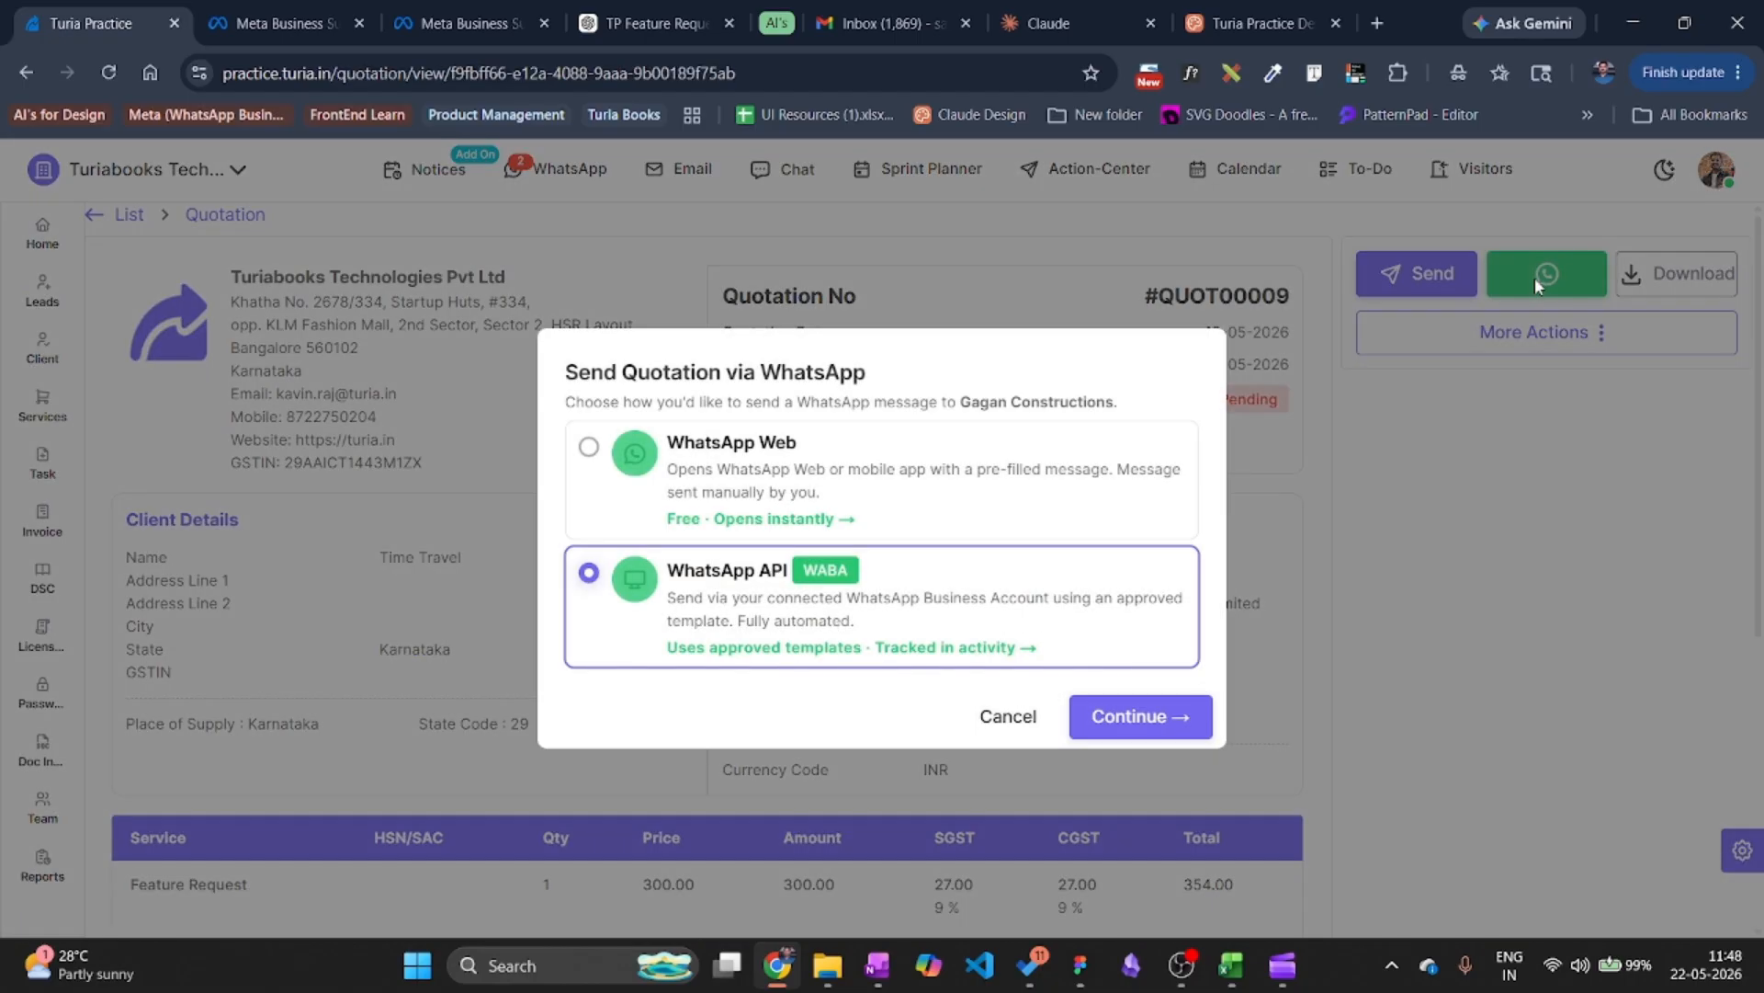
{"action": "left_click", "coordinate": [1140, 717]}
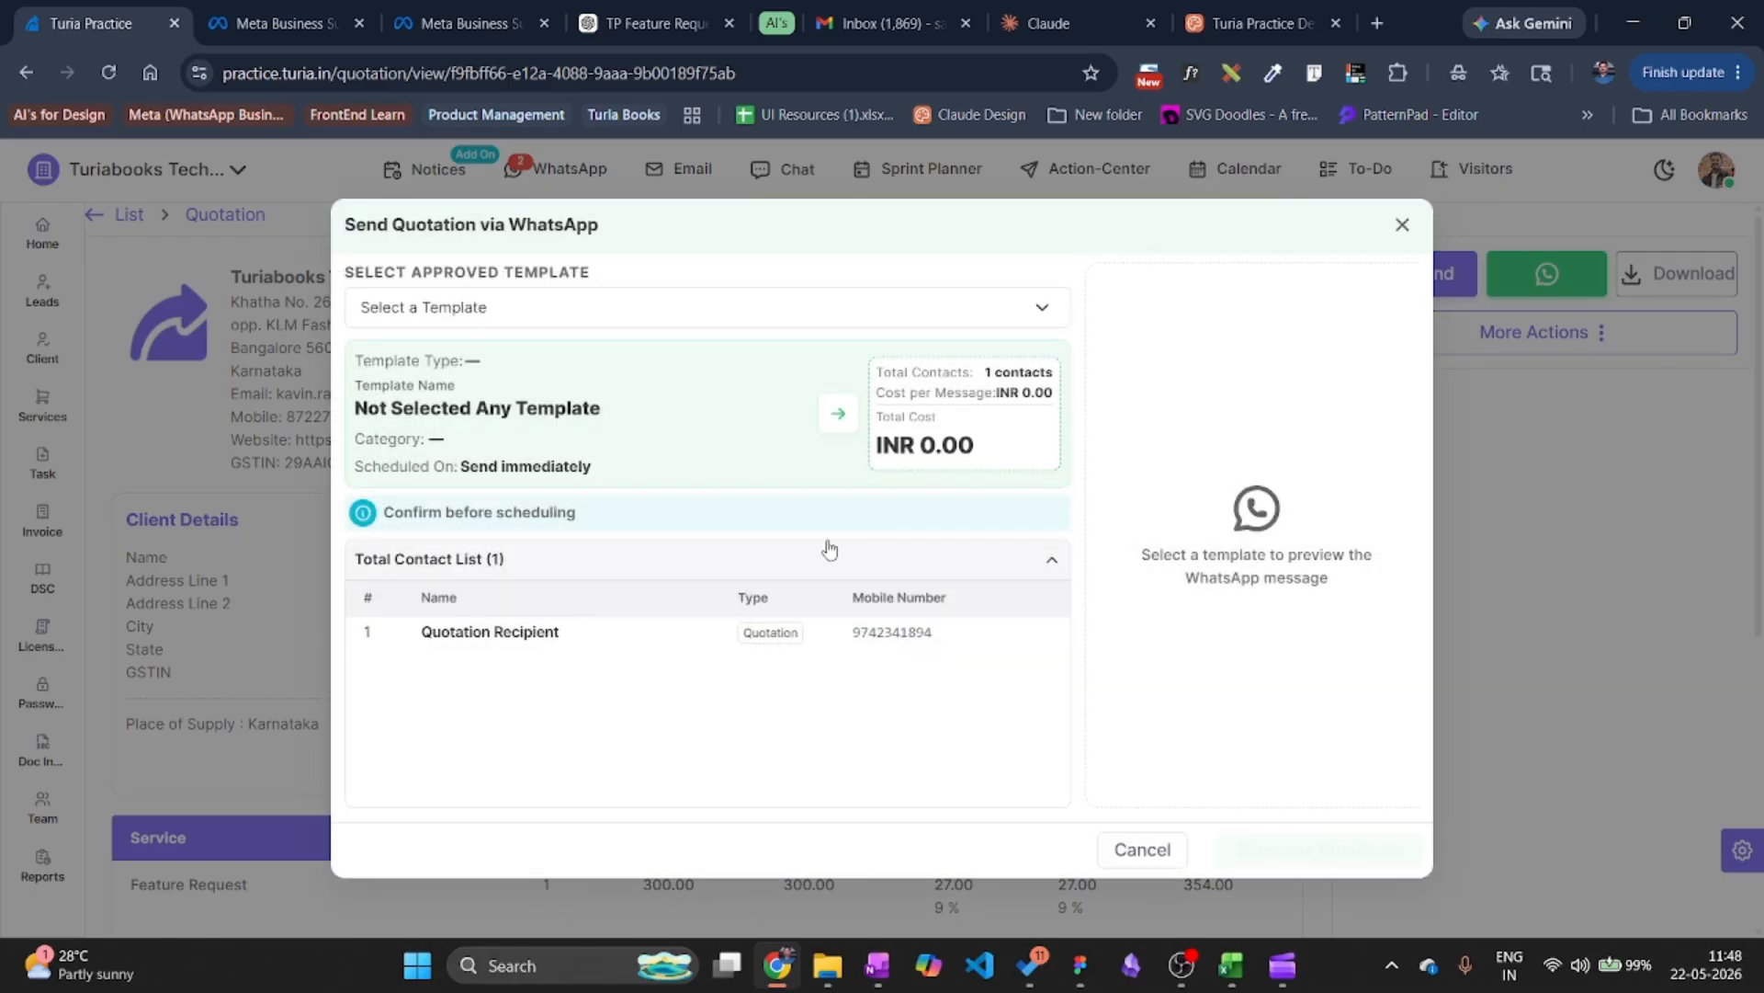
Schedule the quotation_sent_to_lead broadcast and check the reminder in the WhatsApp inbox.
{"action": "left_click", "coordinate": [563, 309]}
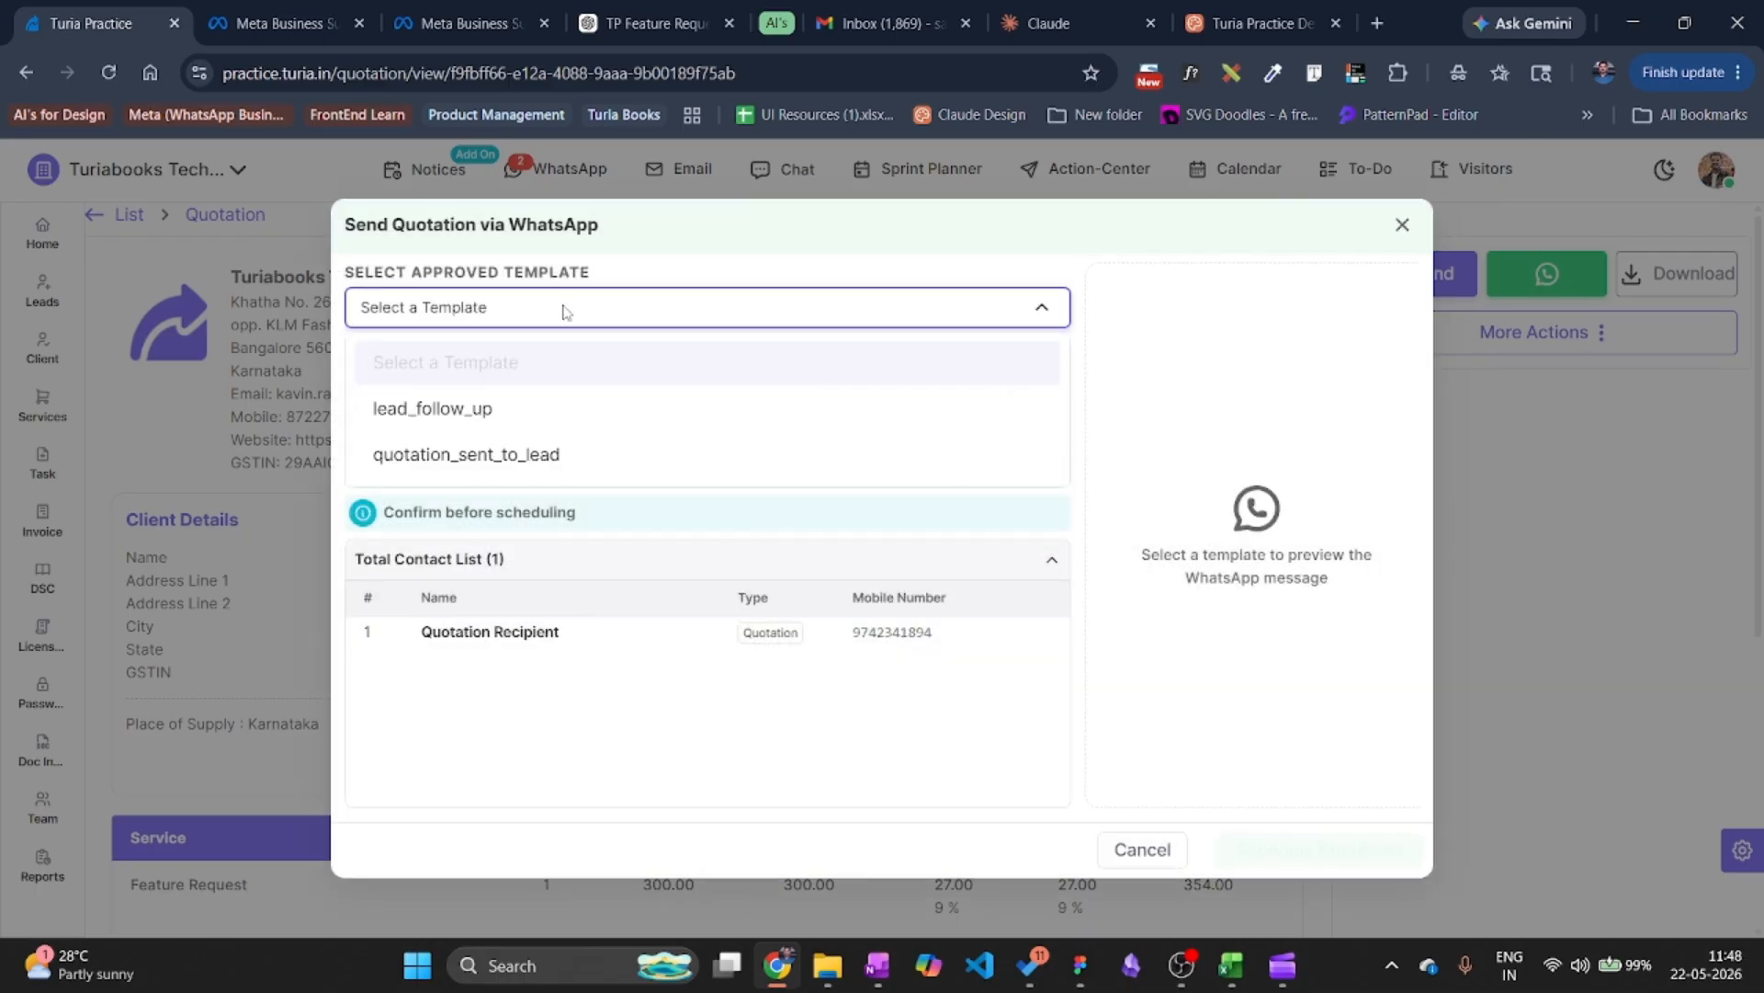
{"action": "left_click", "coordinate": [483, 455]}
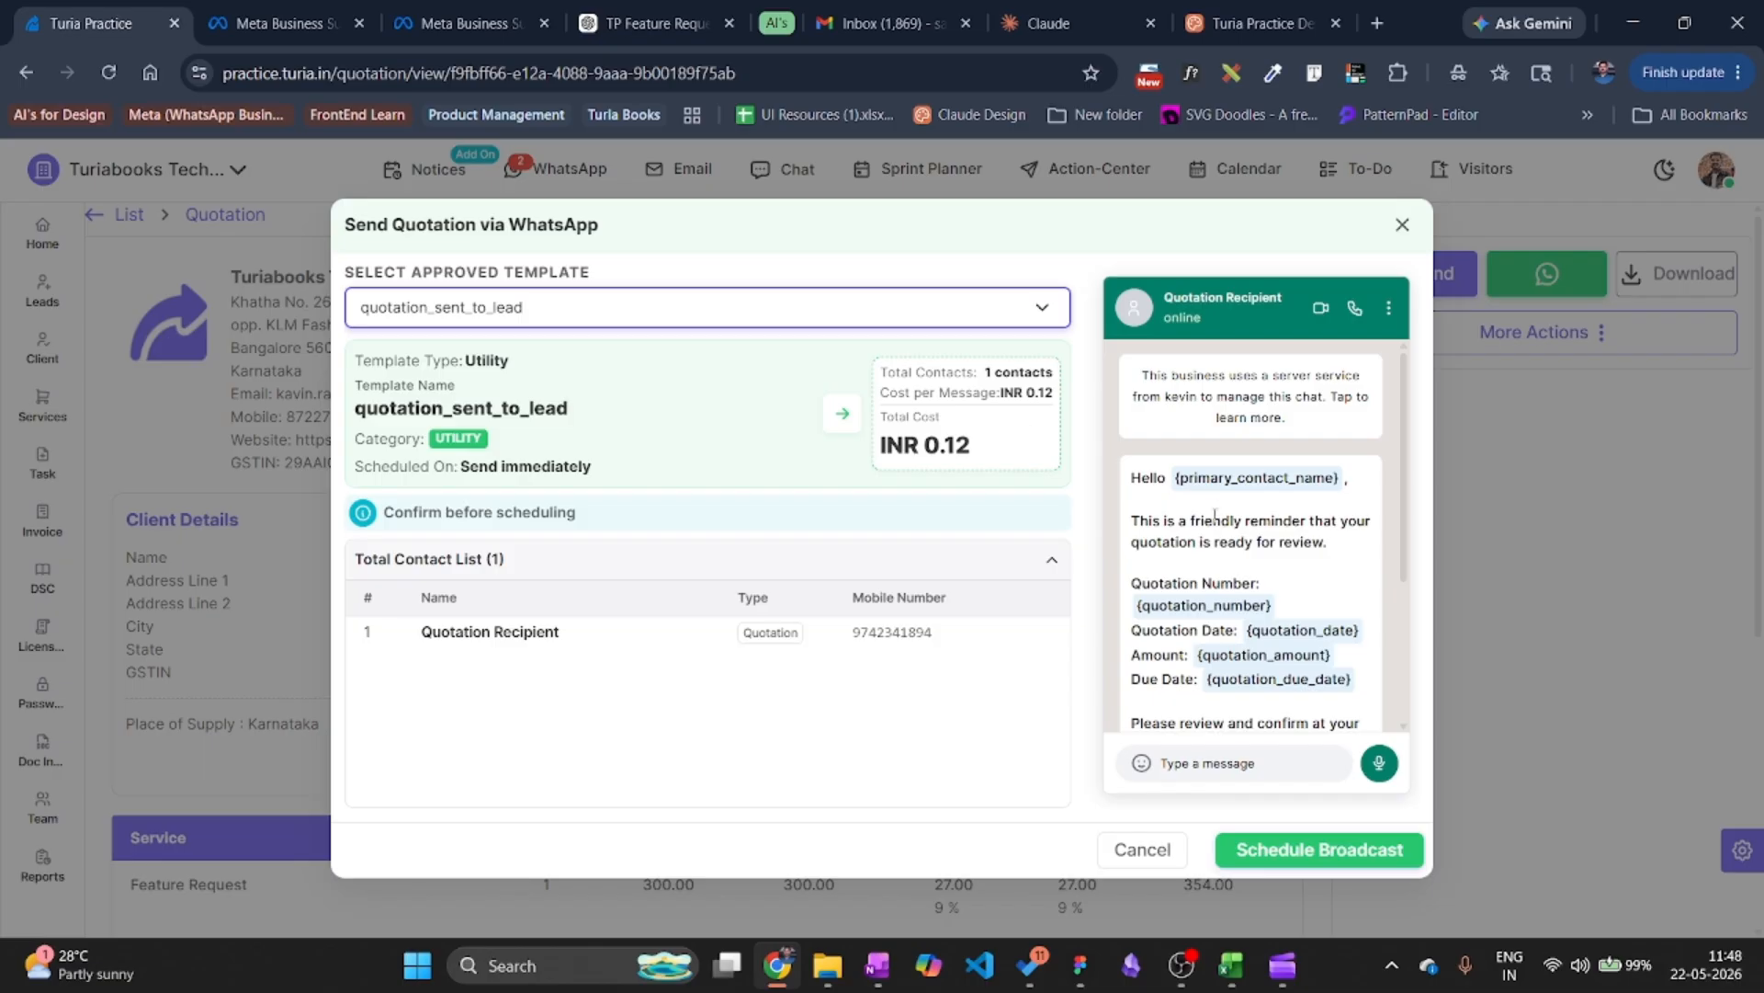
{"action": "scroll", "coordinate": [1215, 516], "scroll_direction": "down", "scroll_amount": 5}
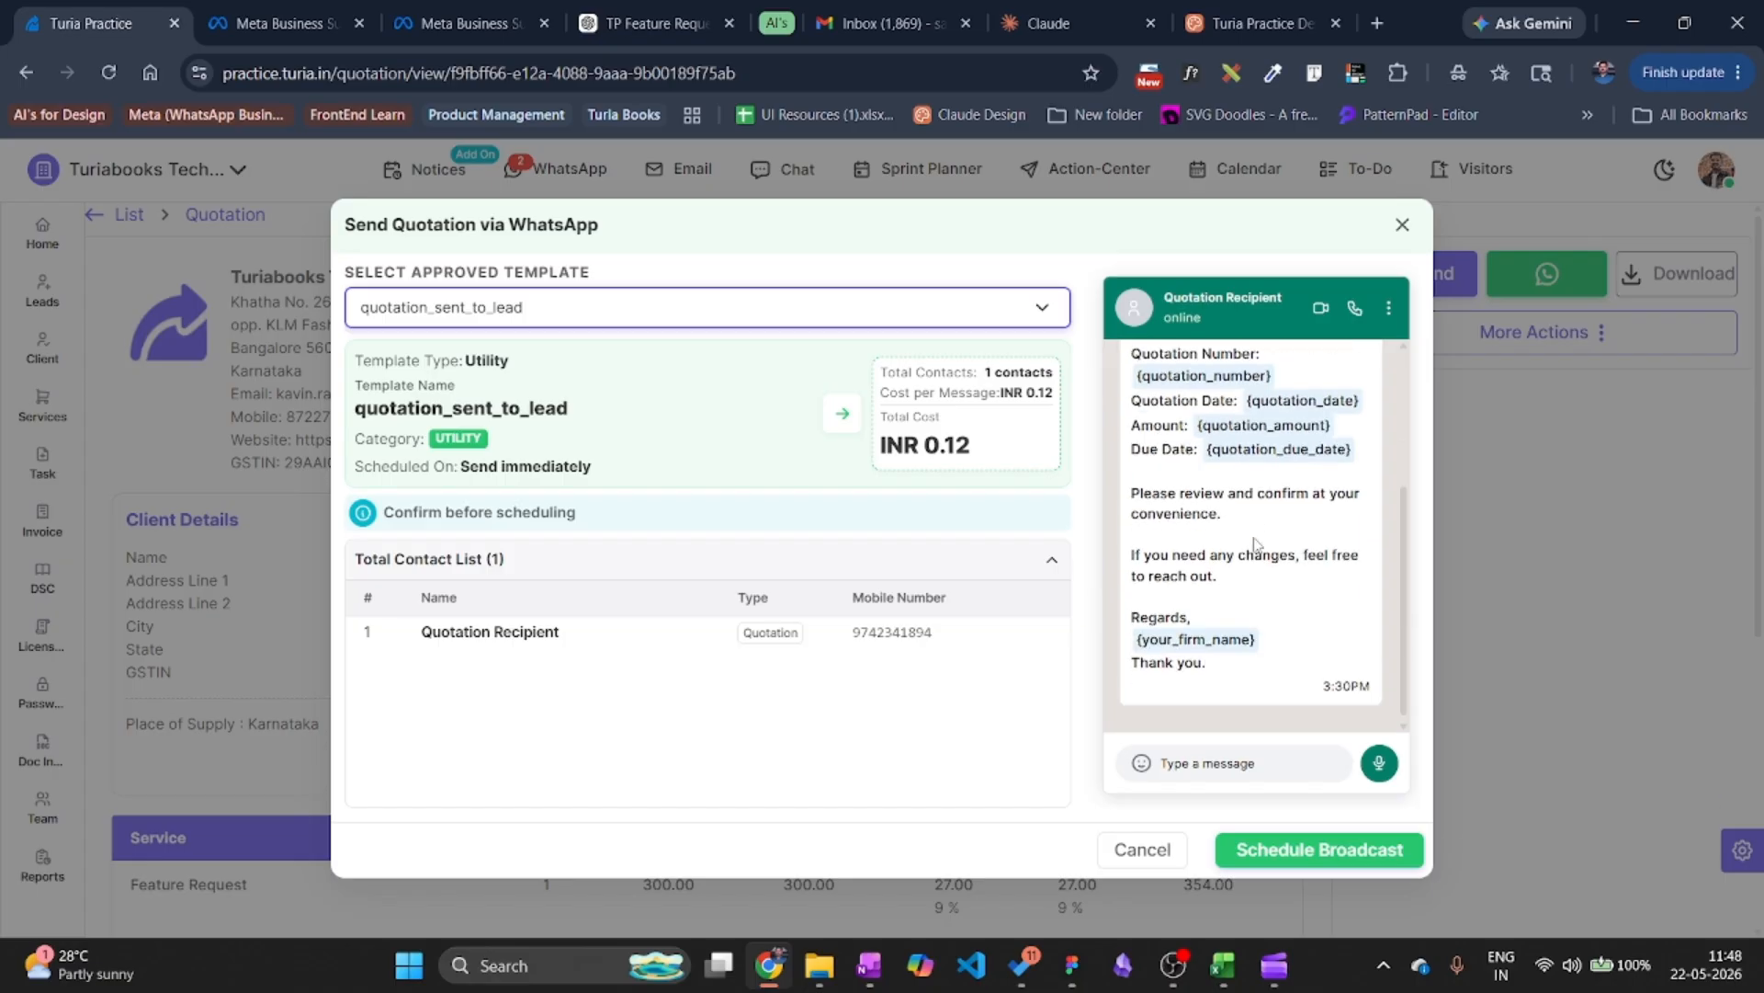
{"action": "left_click", "coordinate": [1323, 851]}
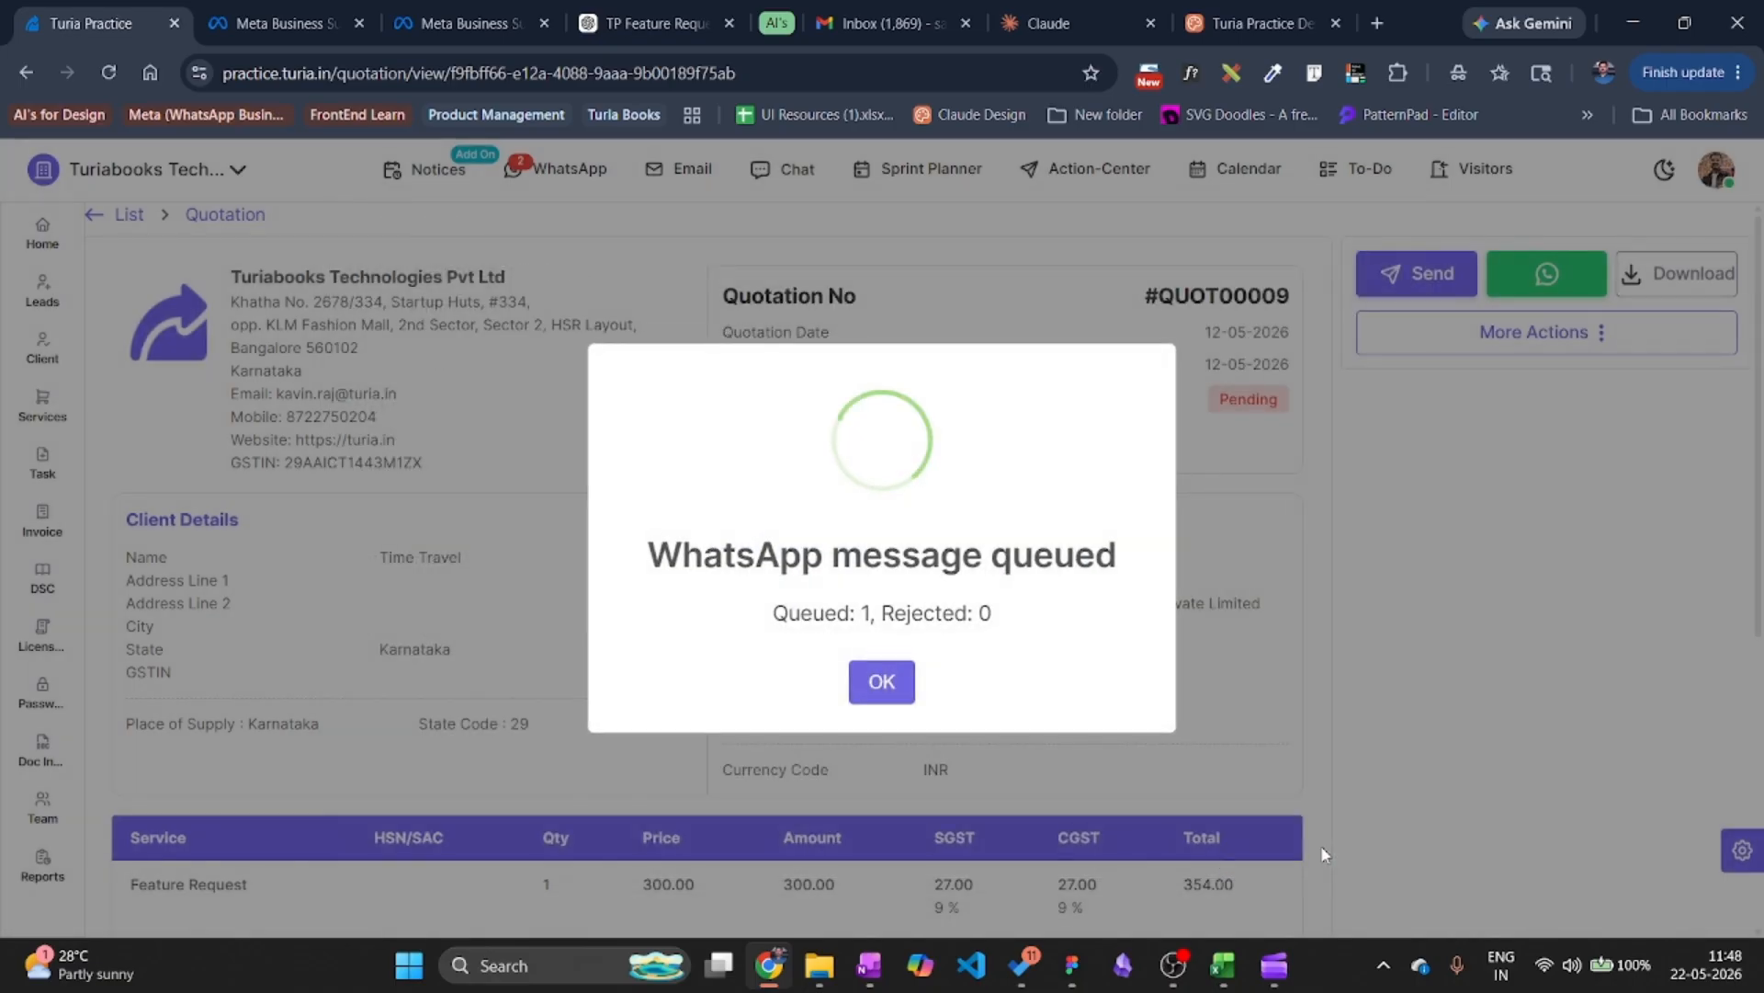
{"action": "left_click", "coordinate": [881, 681]}
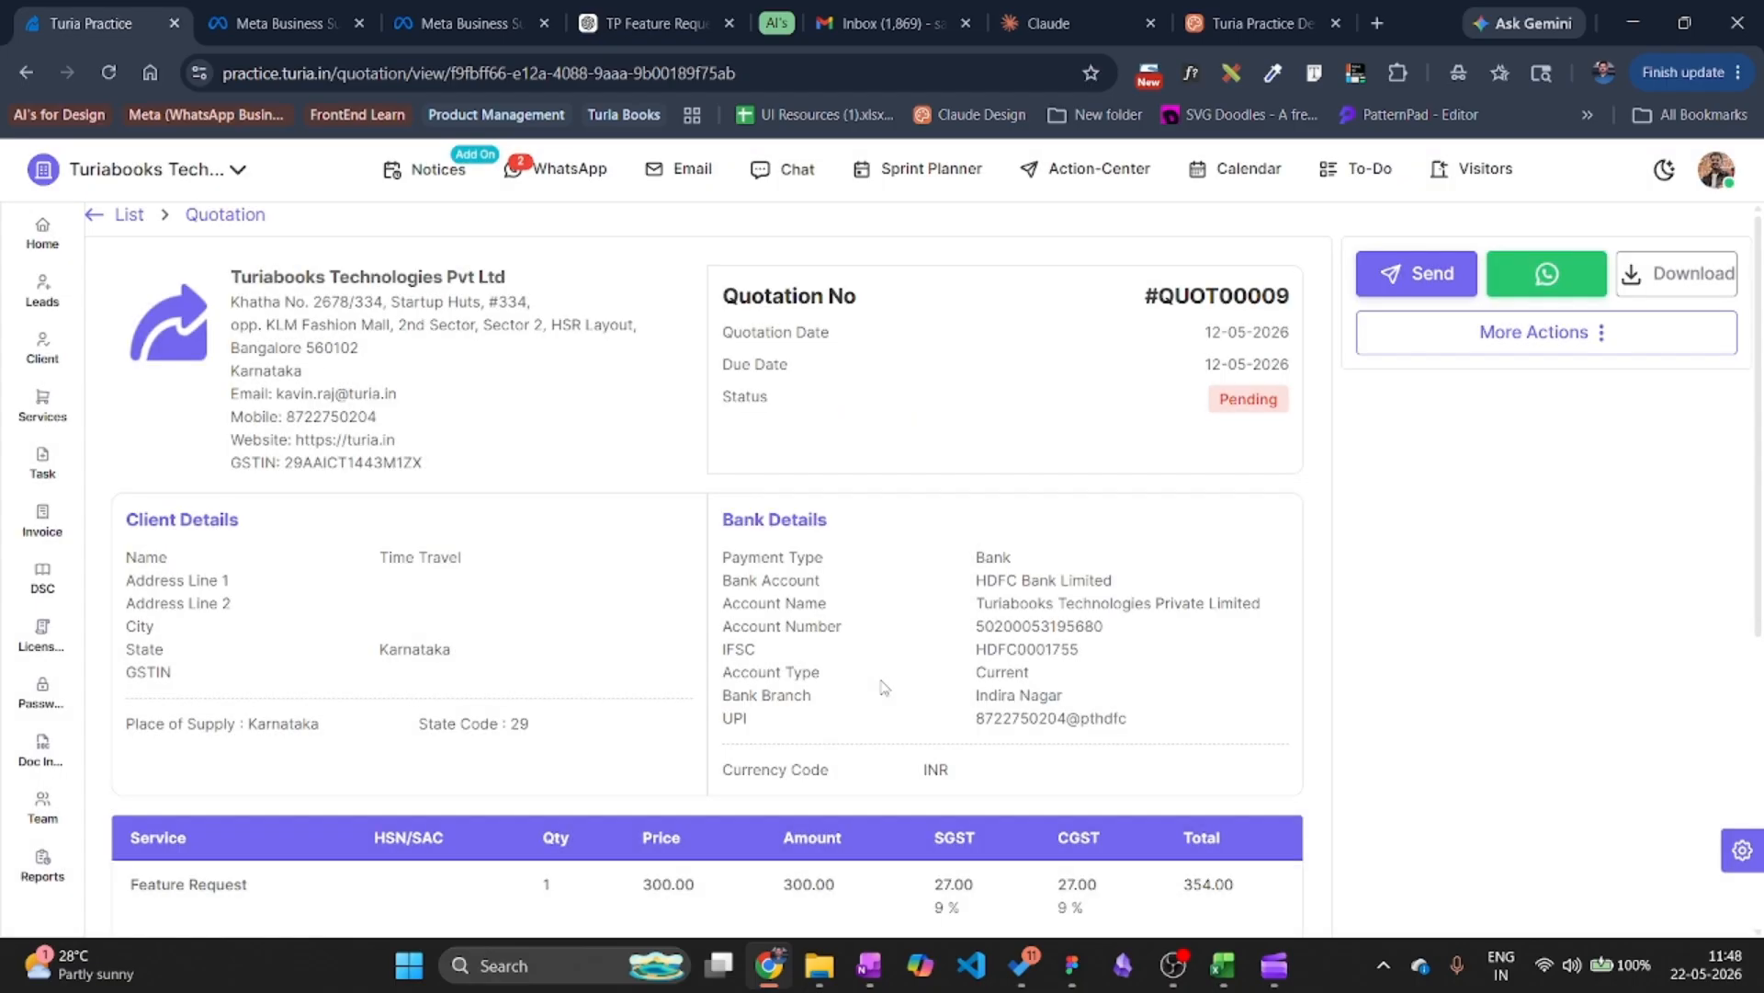
{"action": "left_click", "coordinate": [562, 177]}
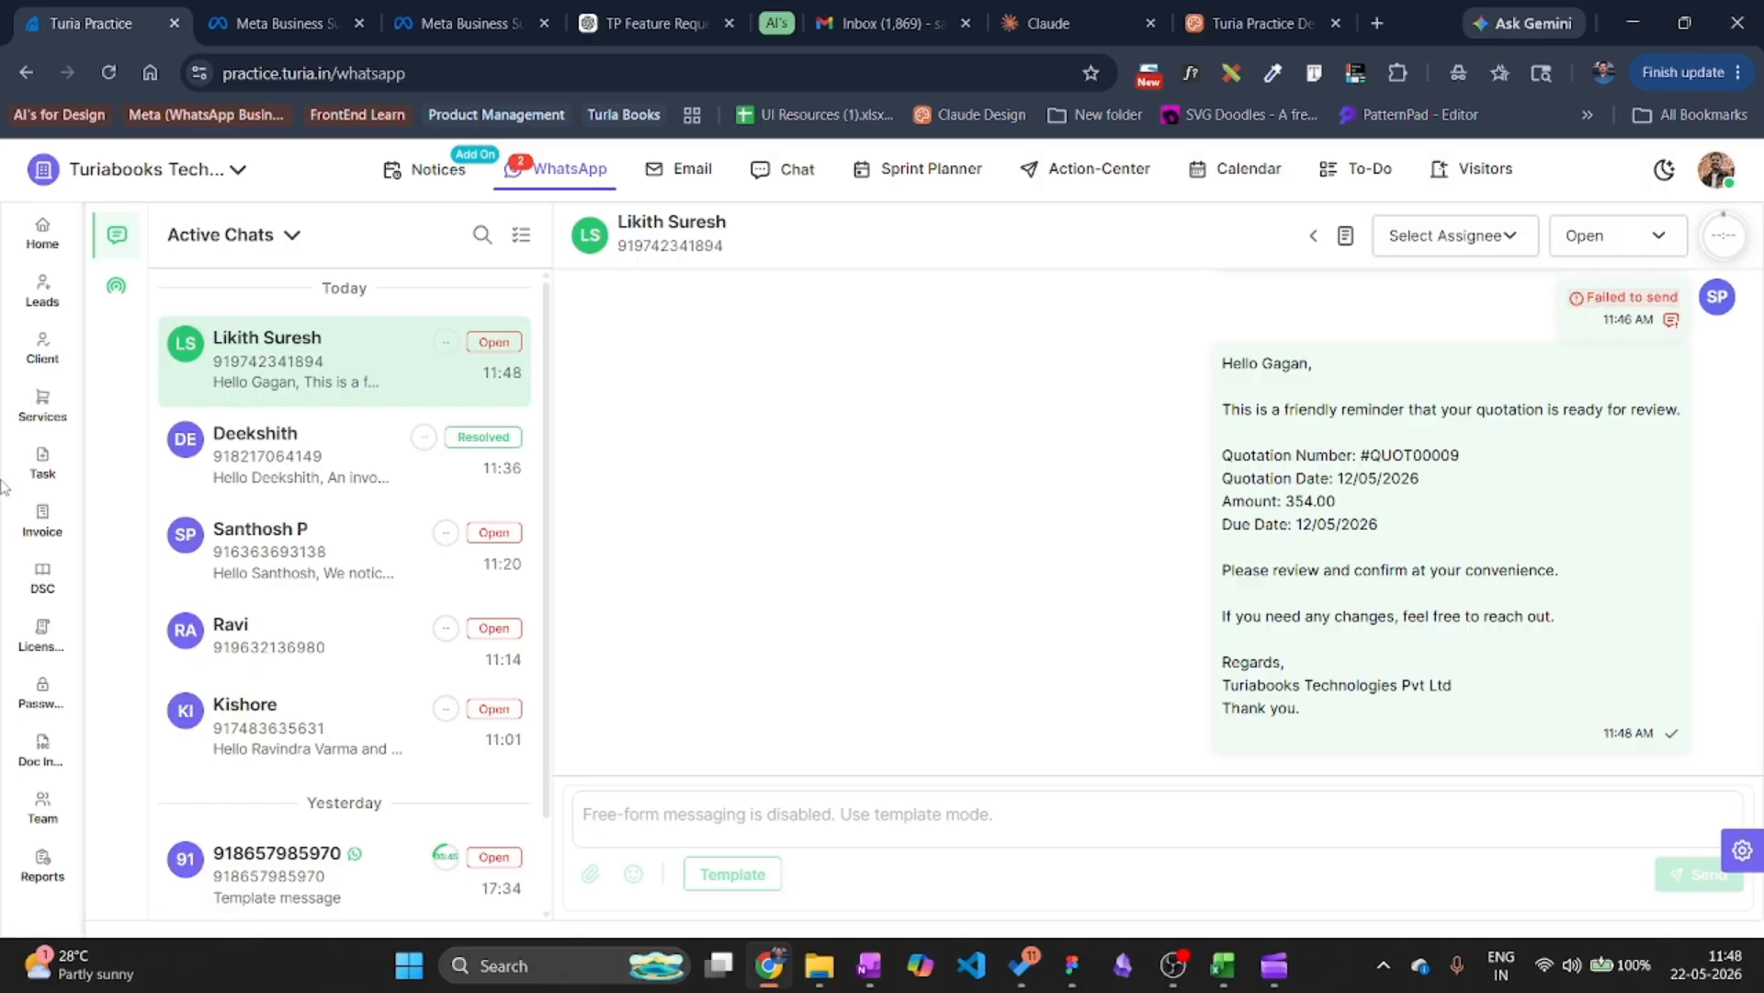
{"action": "left_click", "coordinate": [43, 357]}
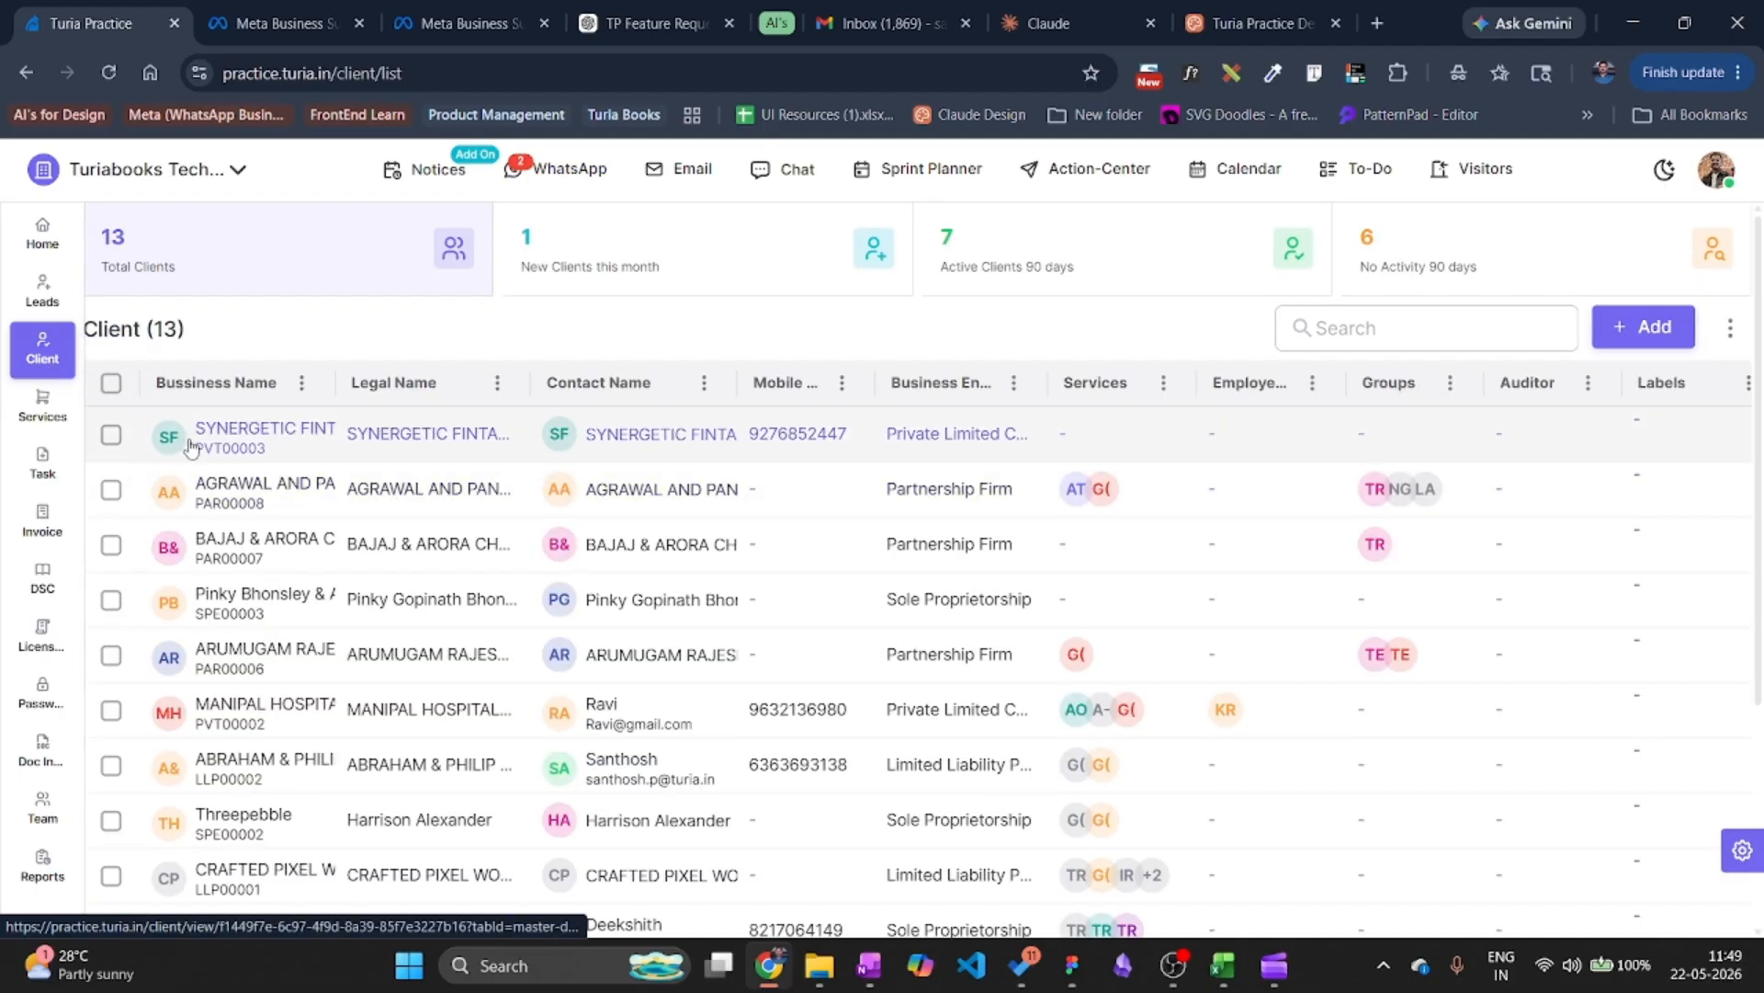
Mark only ABRAHAM & PHILIP LLP in the client list and start a WhatsApp send.
{"action": "left_click", "coordinate": [109, 395]}
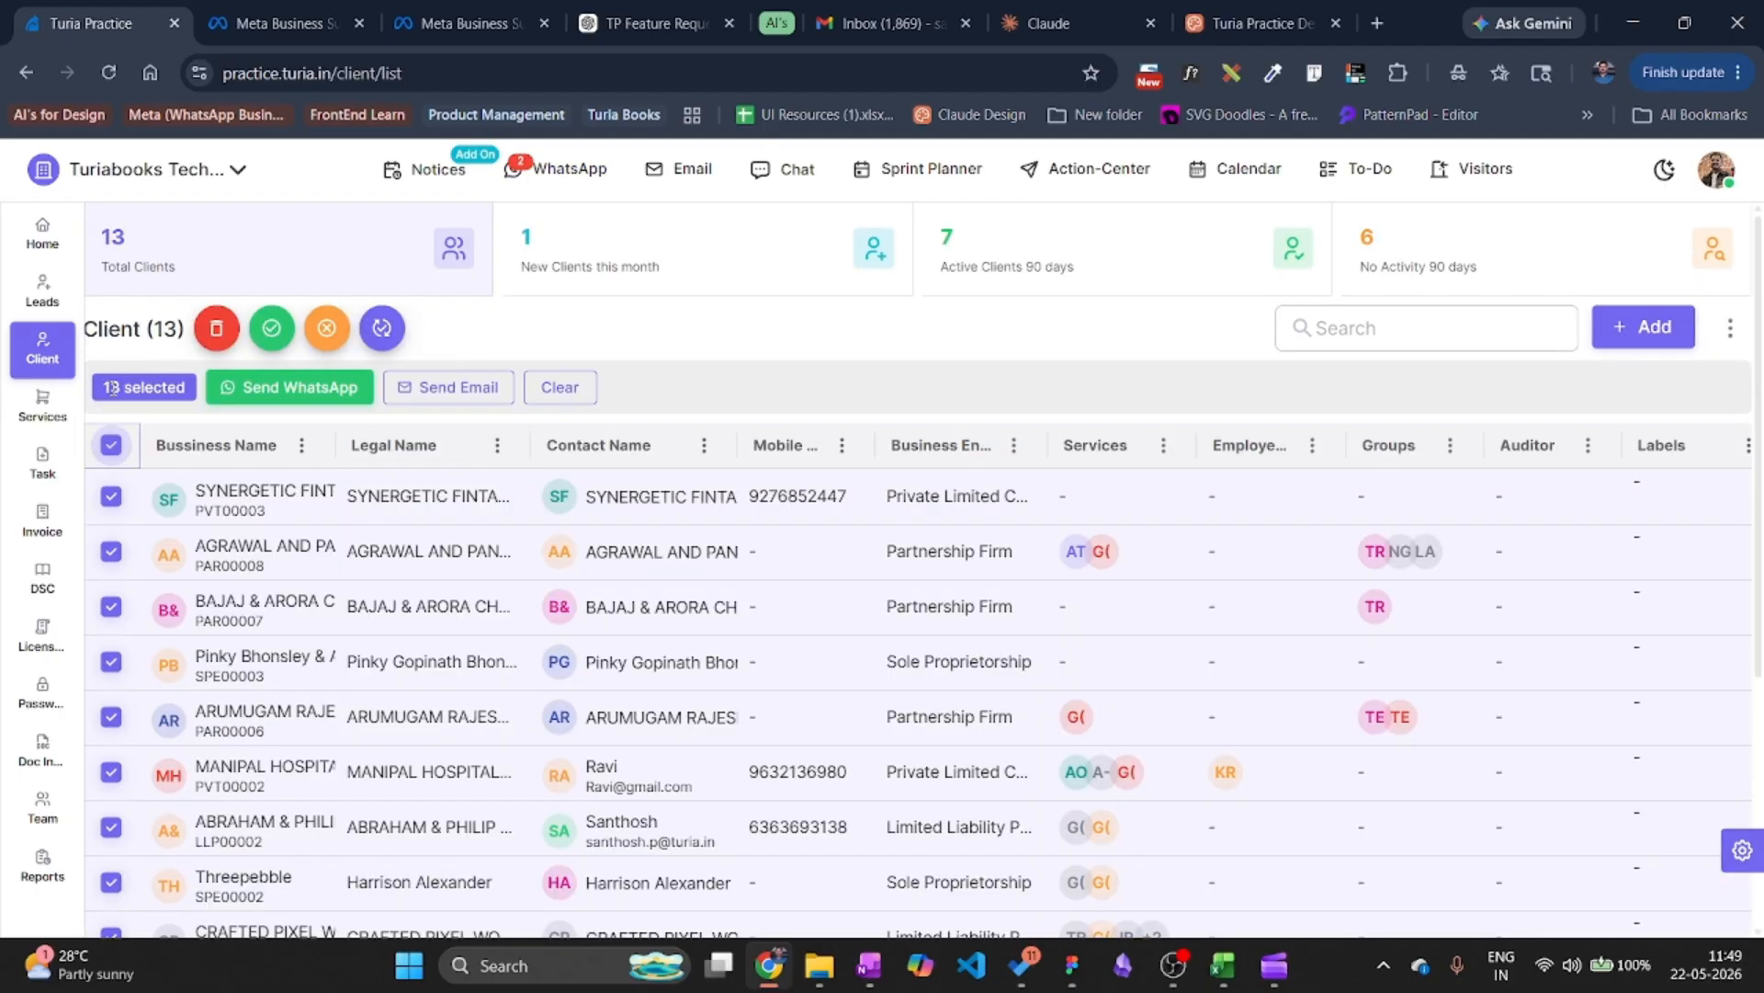
{"action": "left_click", "coordinate": [112, 456]}
{"action": "scroll", "coordinate": [257, 652], "scroll_direction": "down", "scroll_amount": 1}
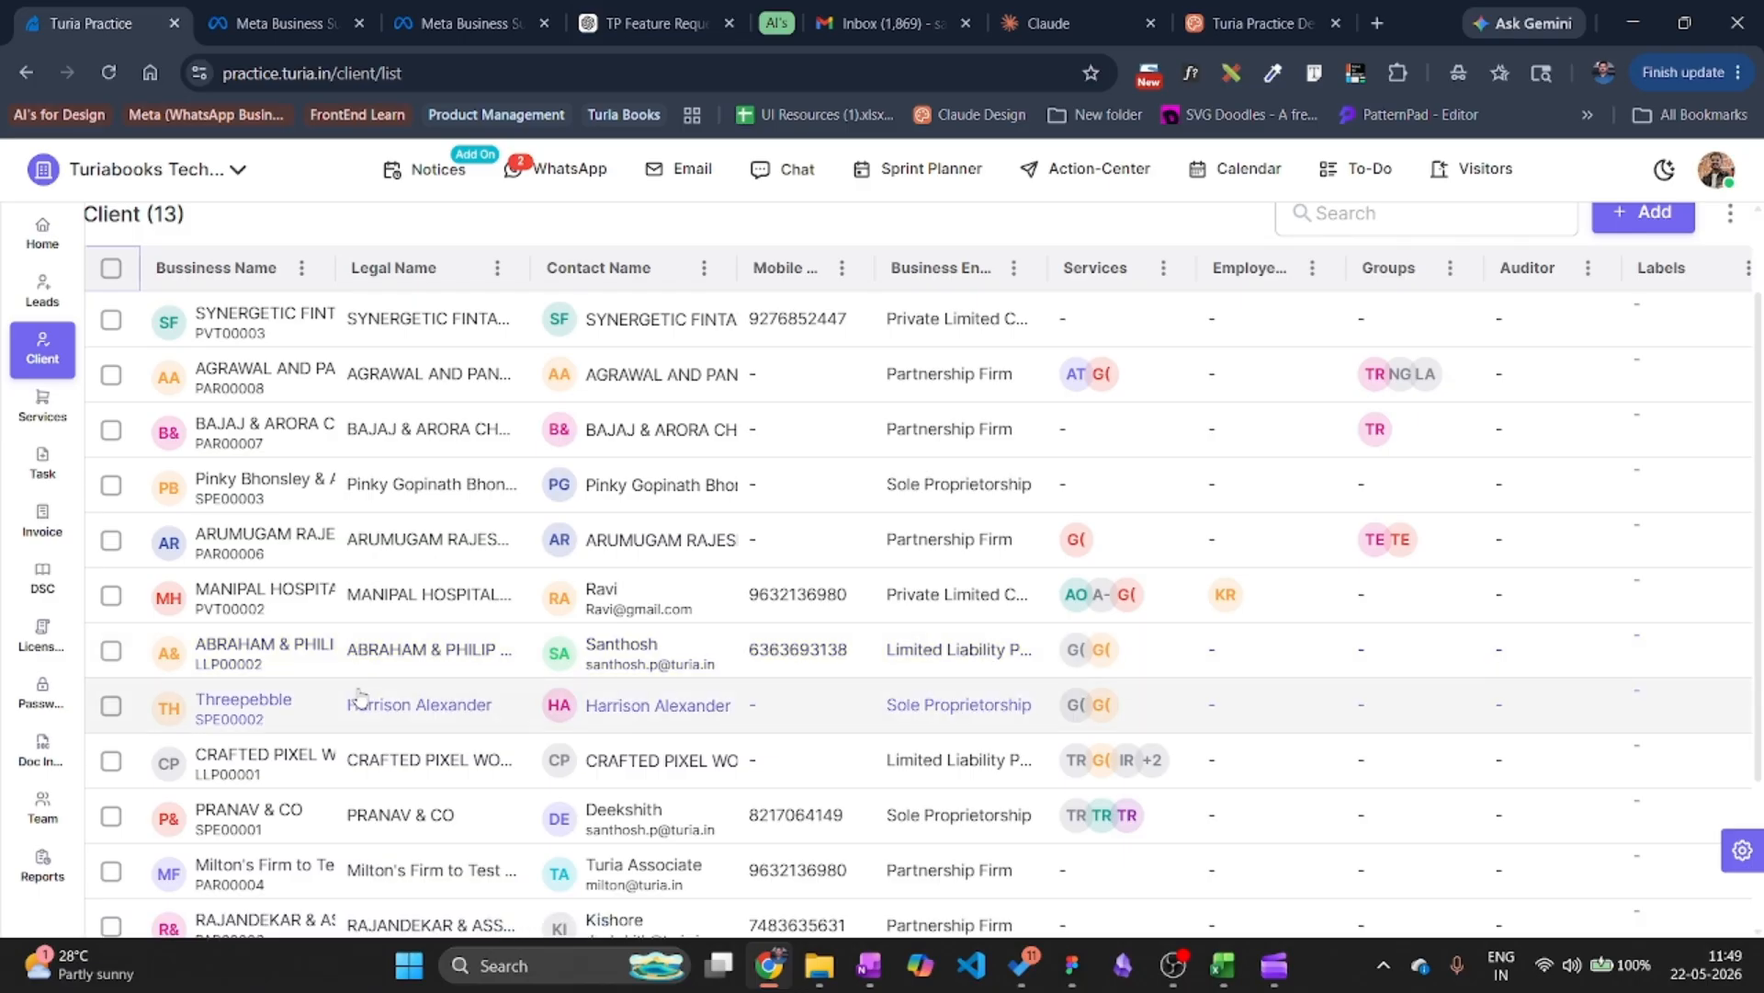
{"action": "scroll", "coordinate": [350, 694], "scroll_direction": "down", "scroll_amount": 2}
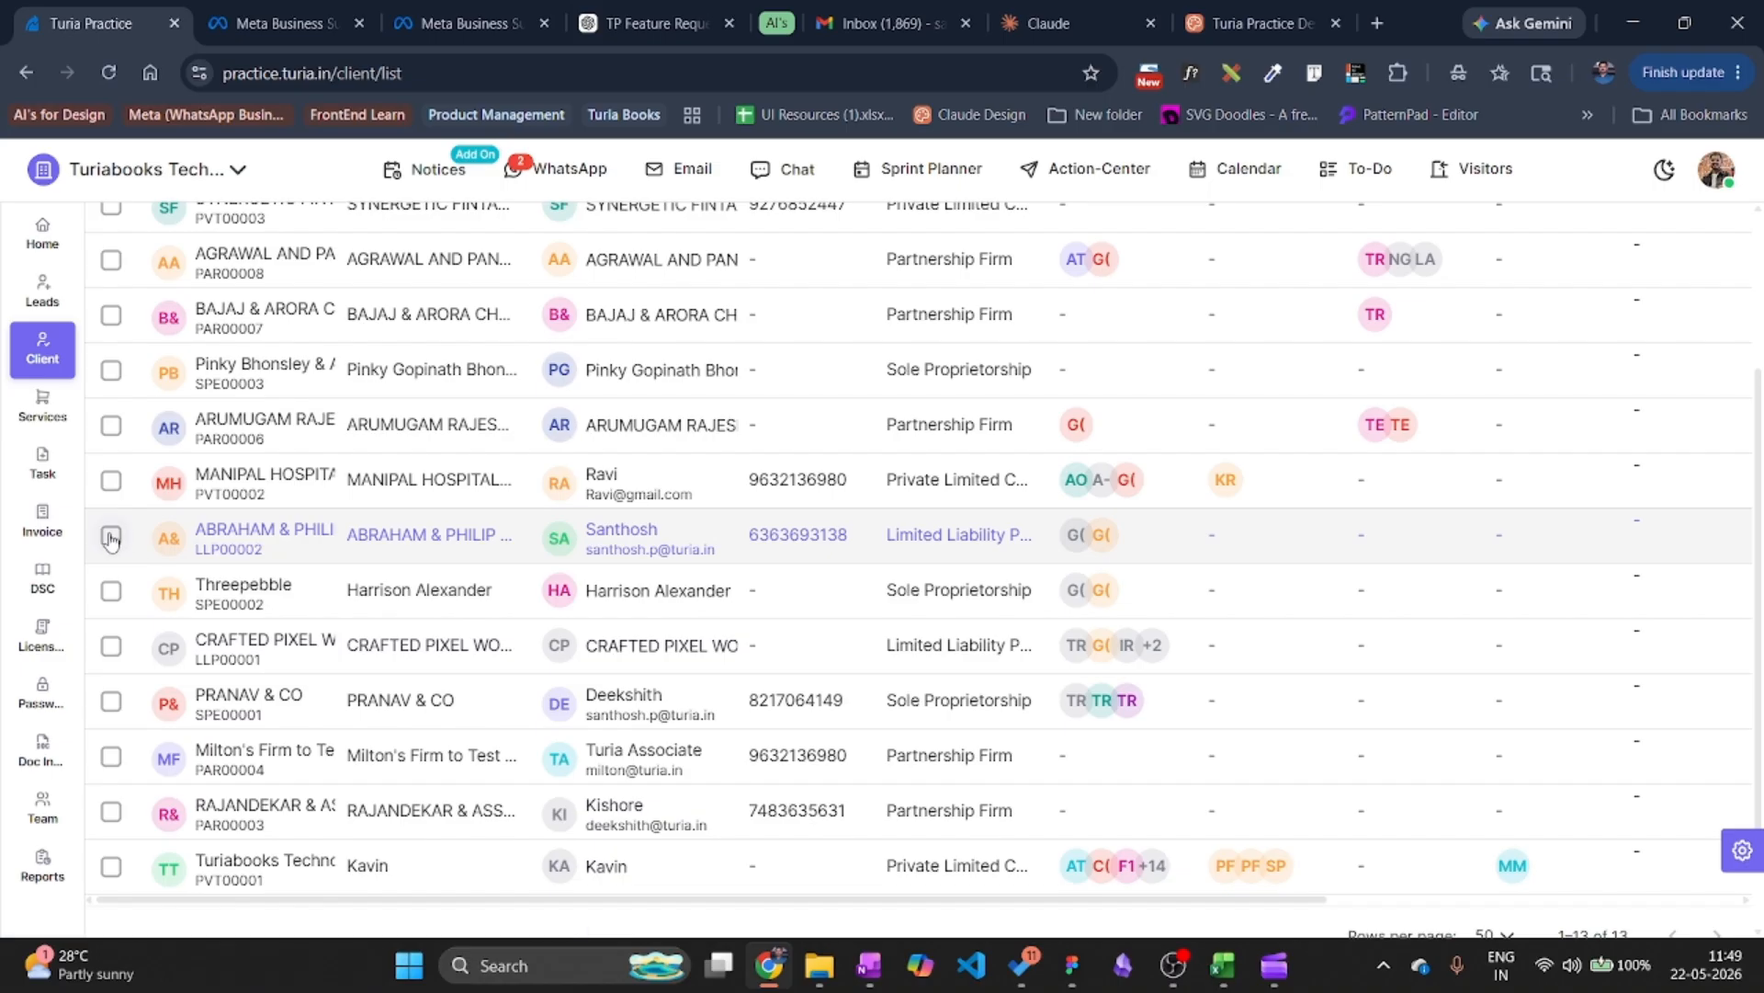
{"action": "left_click", "coordinate": [110, 536]}
{"action": "scroll", "coordinate": [216, 568], "scroll_direction": "up", "scroll_amount": 5}
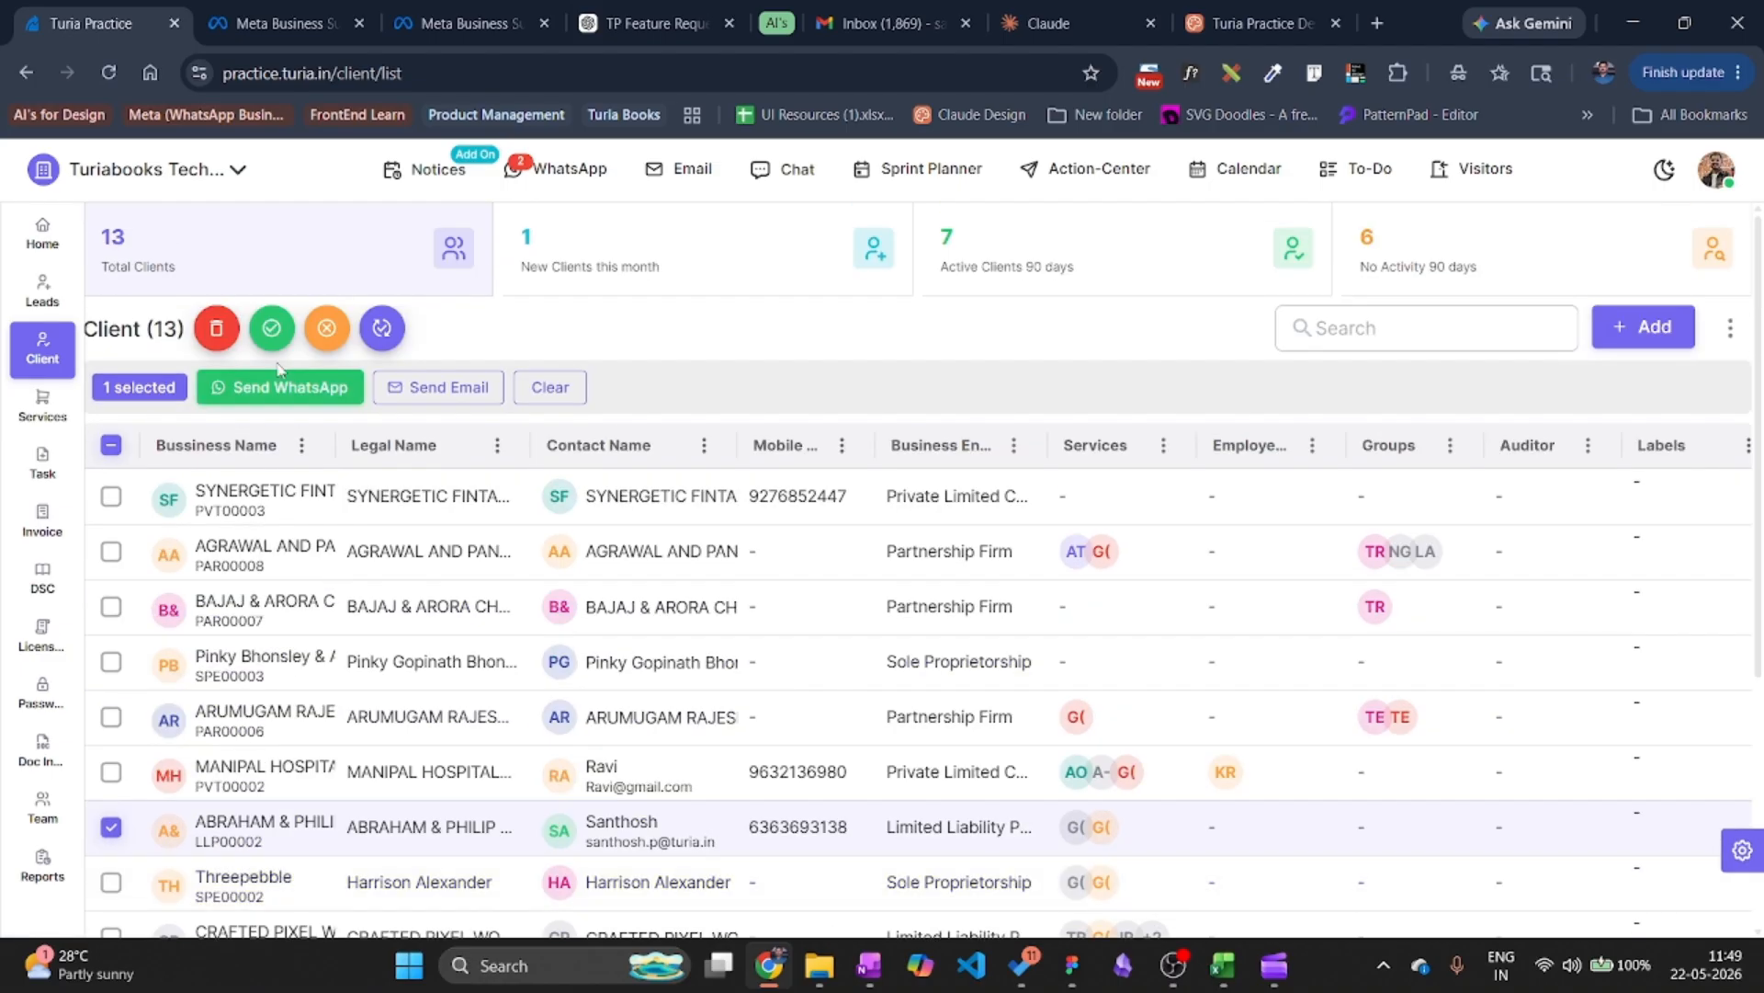
{"action": "left_click", "coordinate": [283, 387]}
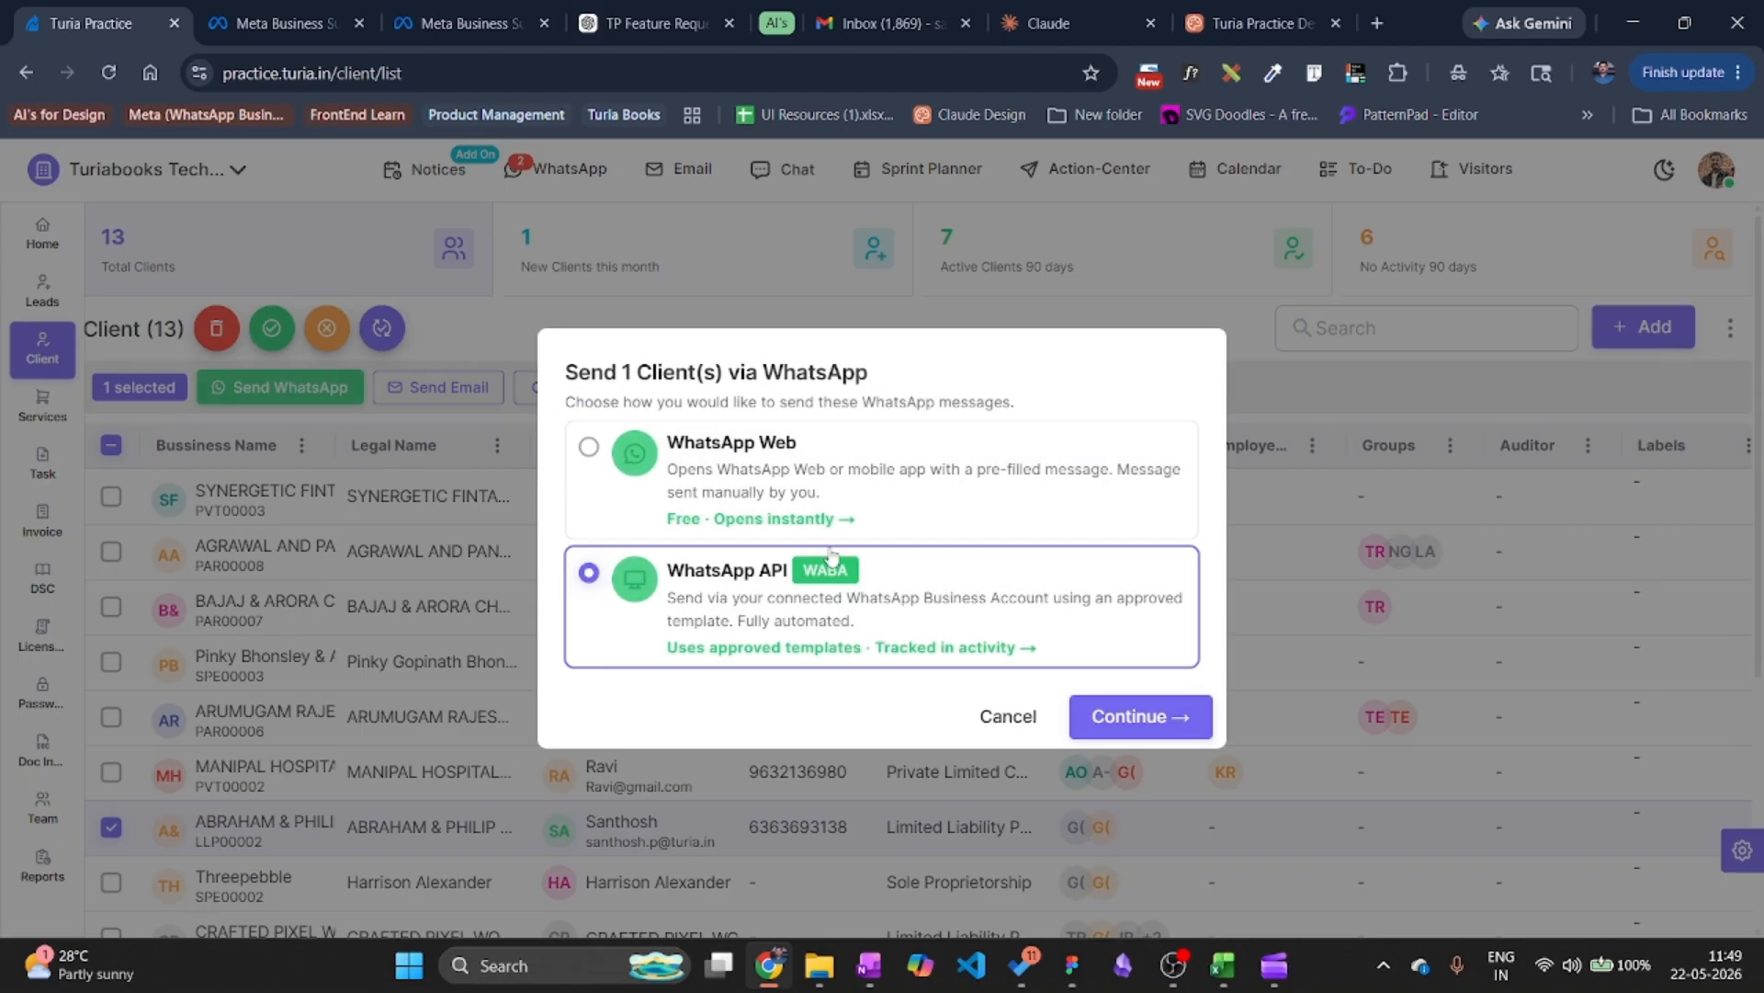
Preview client_welcome_message and deepavali_wishes via WhatsApp API, then close the dialog unsent.
{"action": "left_click", "coordinate": [1140, 718]}
{"action": "left_click", "coordinate": [532, 307]}
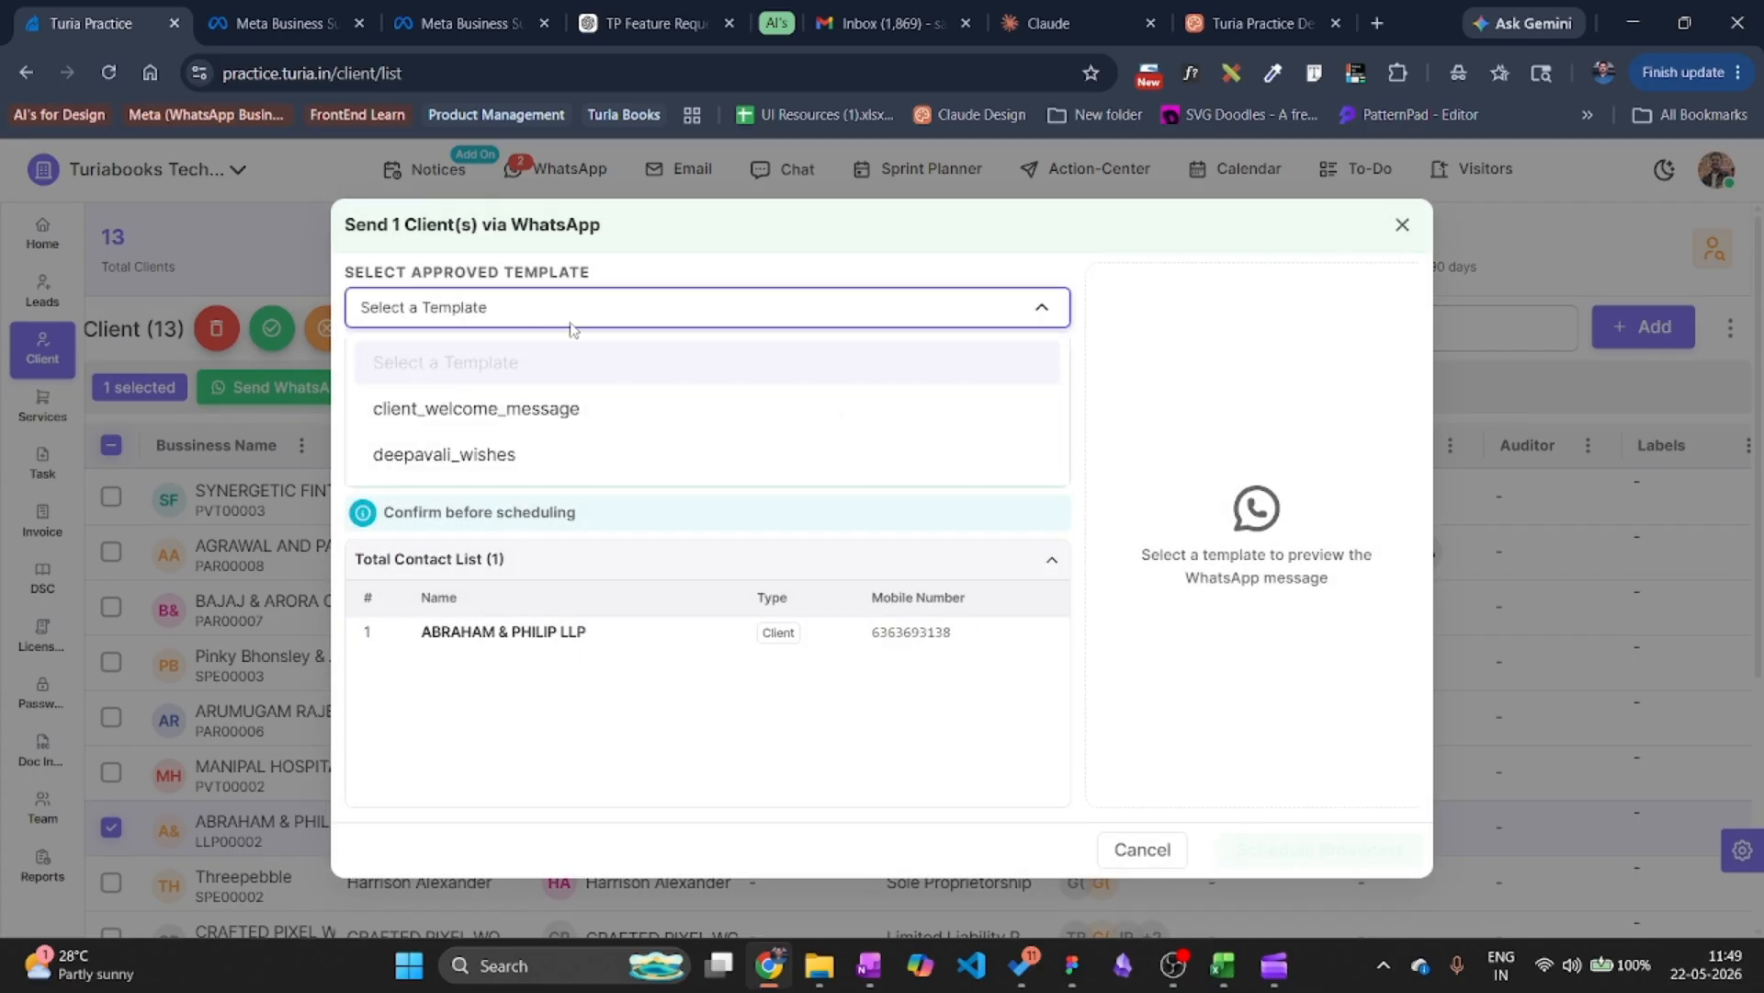
{"action": "left_click", "coordinate": [570, 425]}
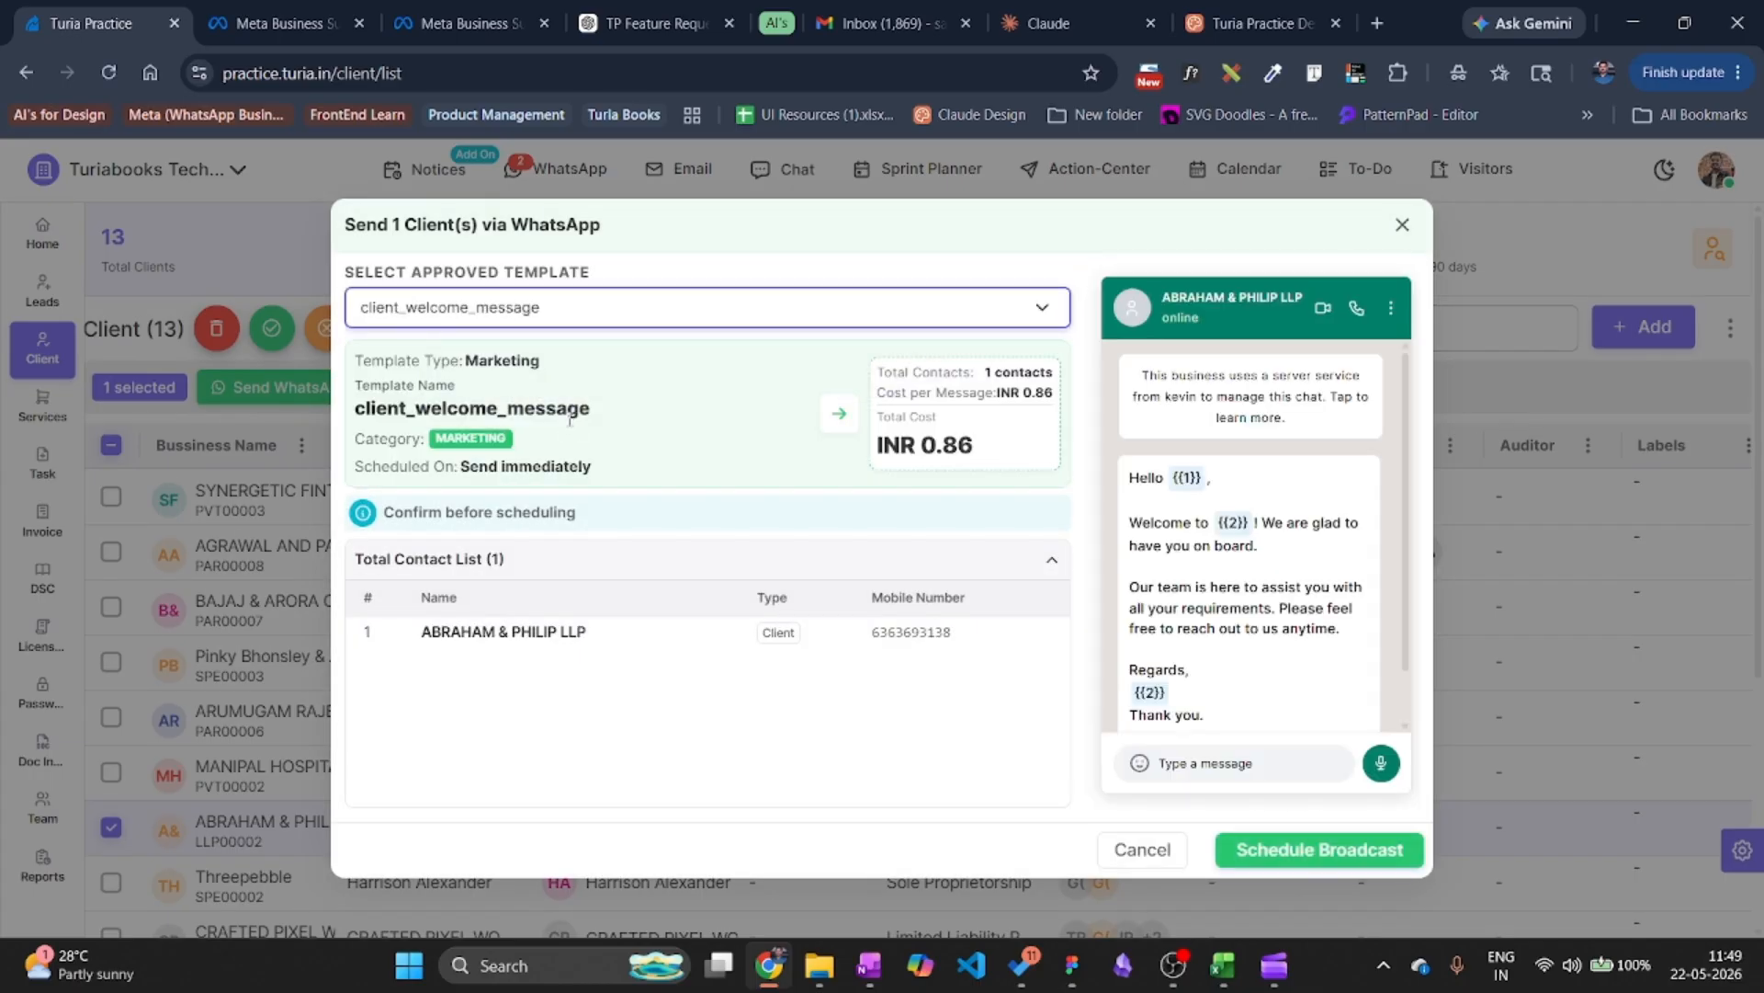
{"action": "left_click", "coordinate": [585, 317]}
{"action": "left_click", "coordinate": [583, 457]}
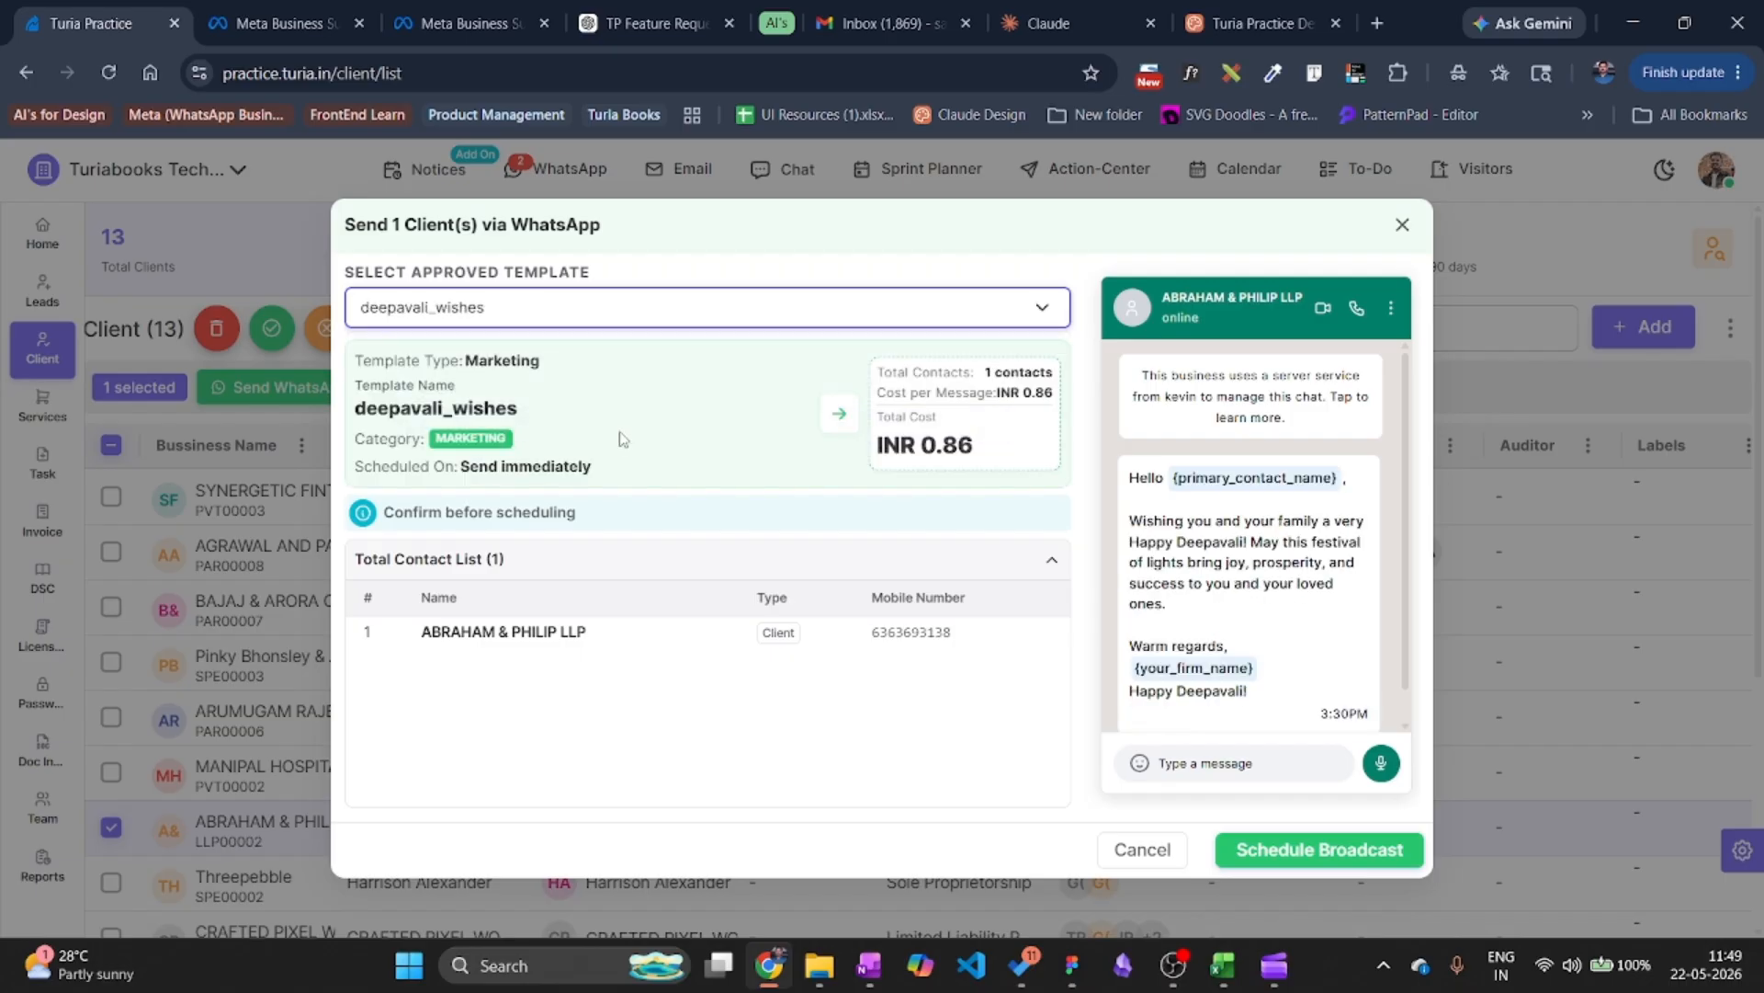
{"action": "left_click", "coordinate": [541, 321]}
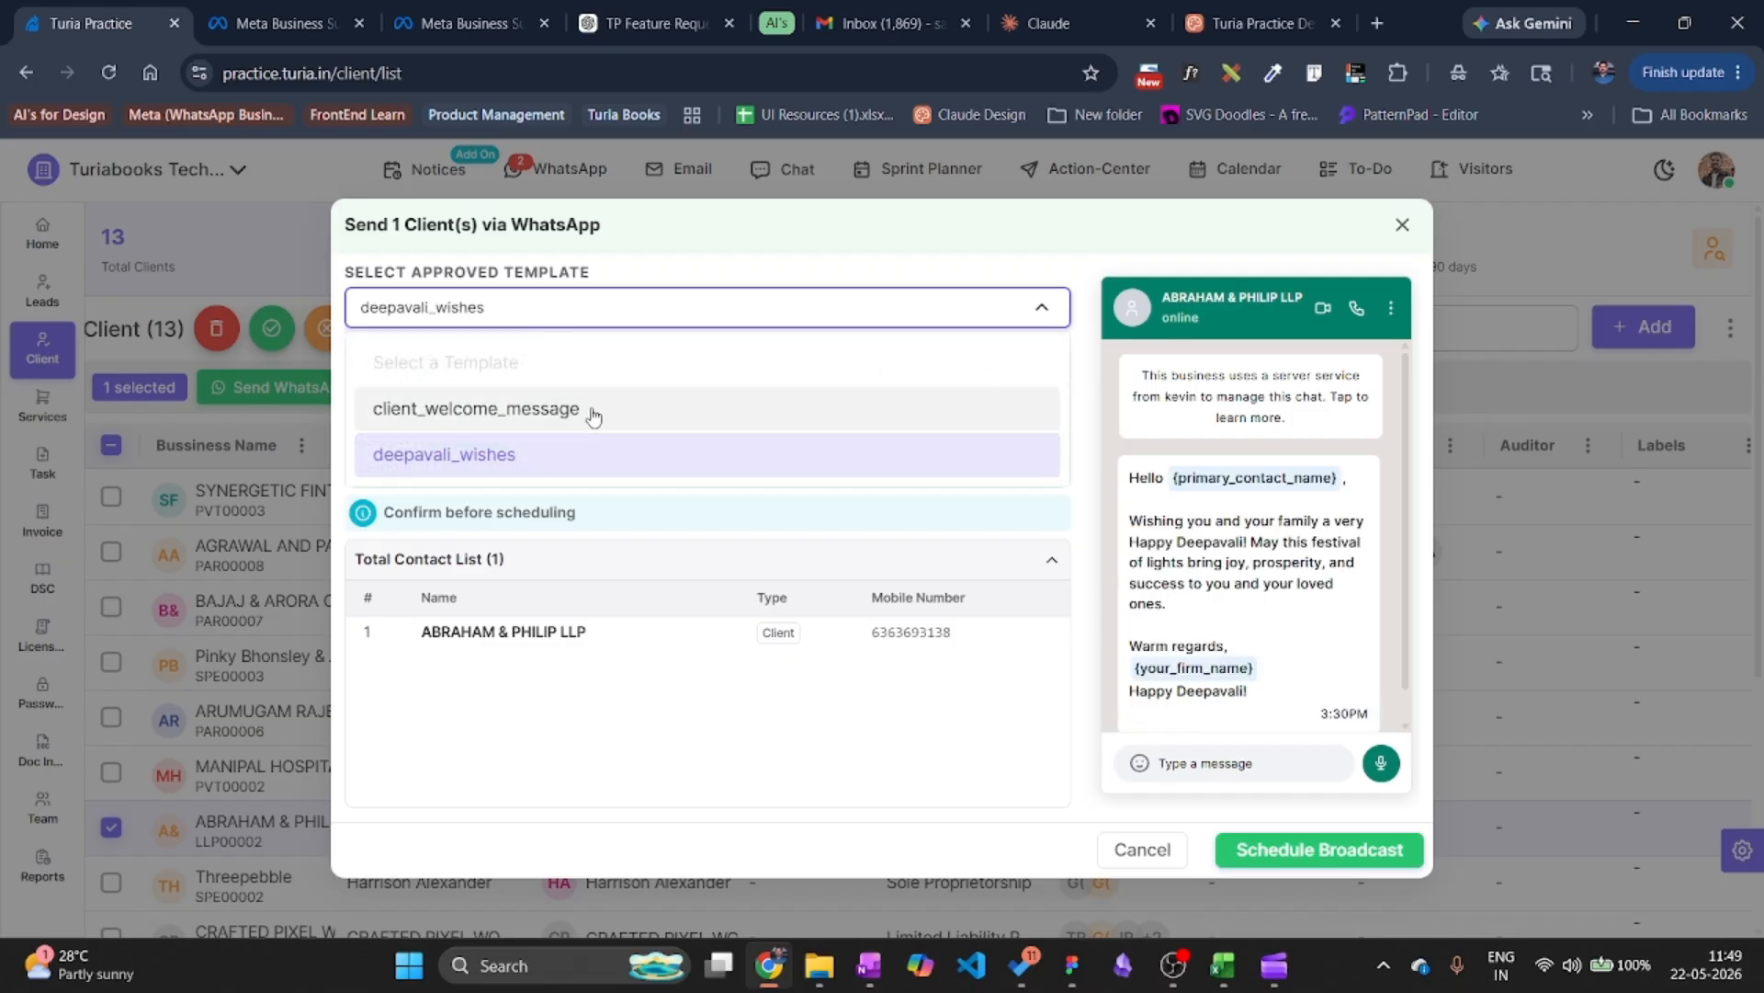
{"action": "left_click", "coordinate": [540, 421]}
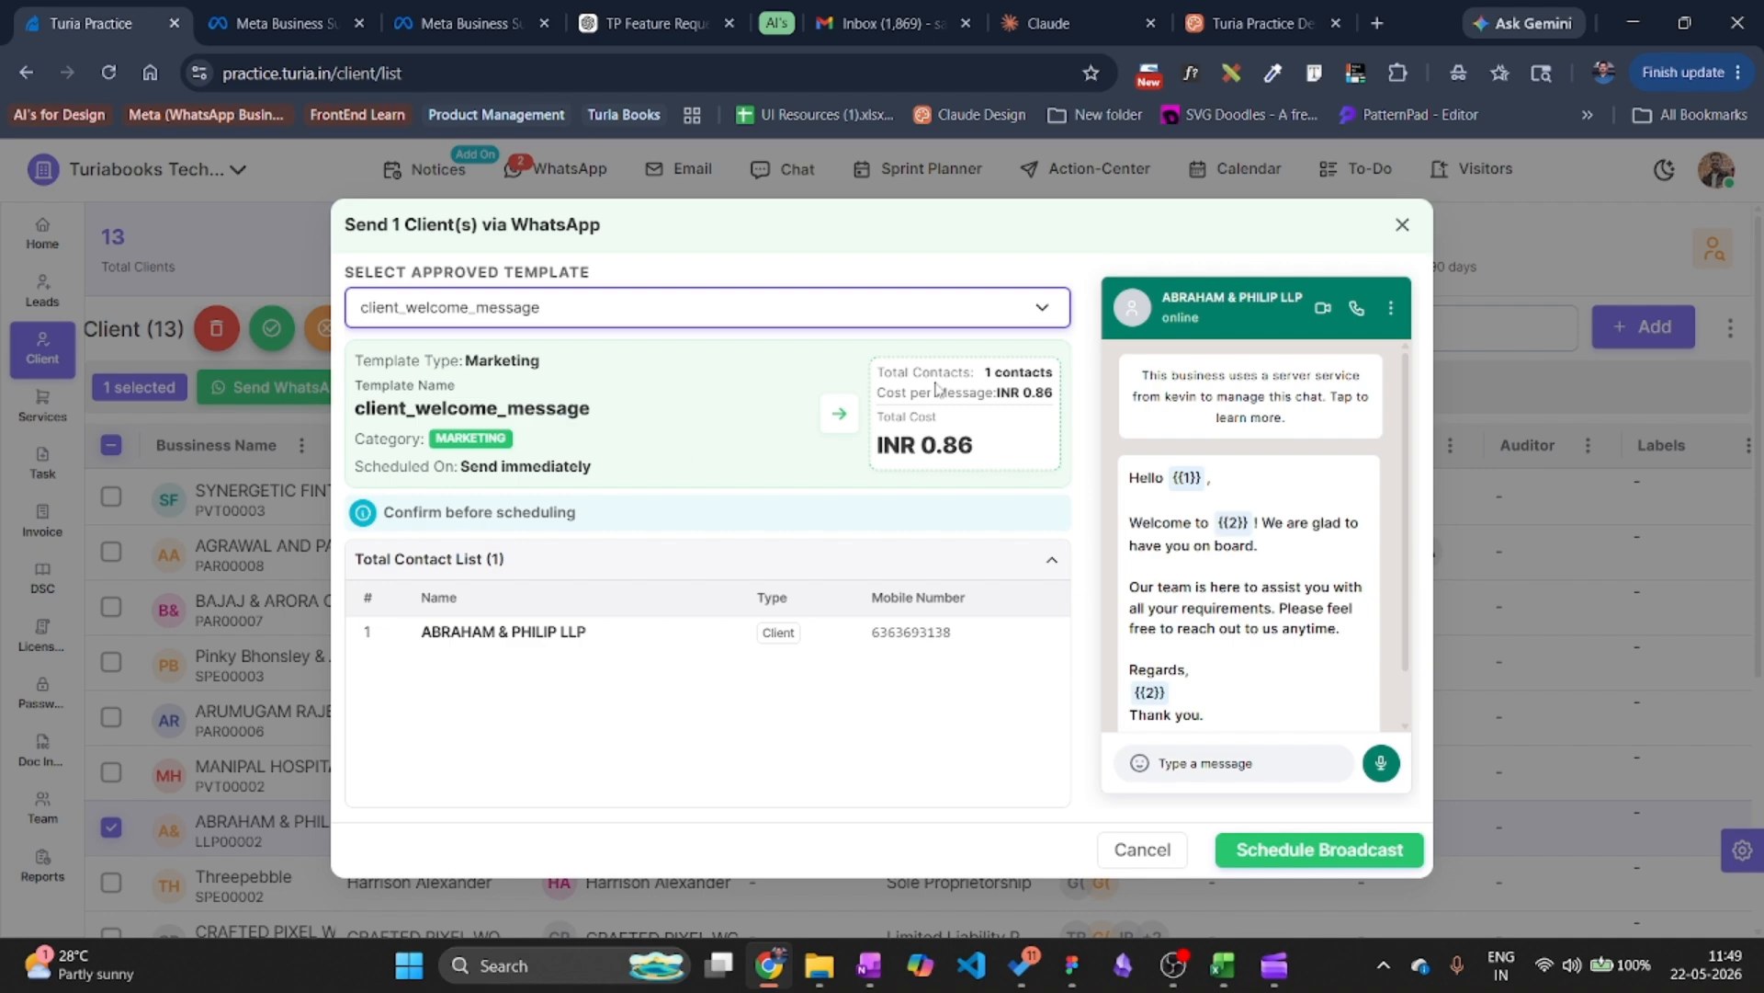
{"action": "scroll", "coordinate": [1213, 569], "scroll_direction": "down", "scroll_amount": 1}
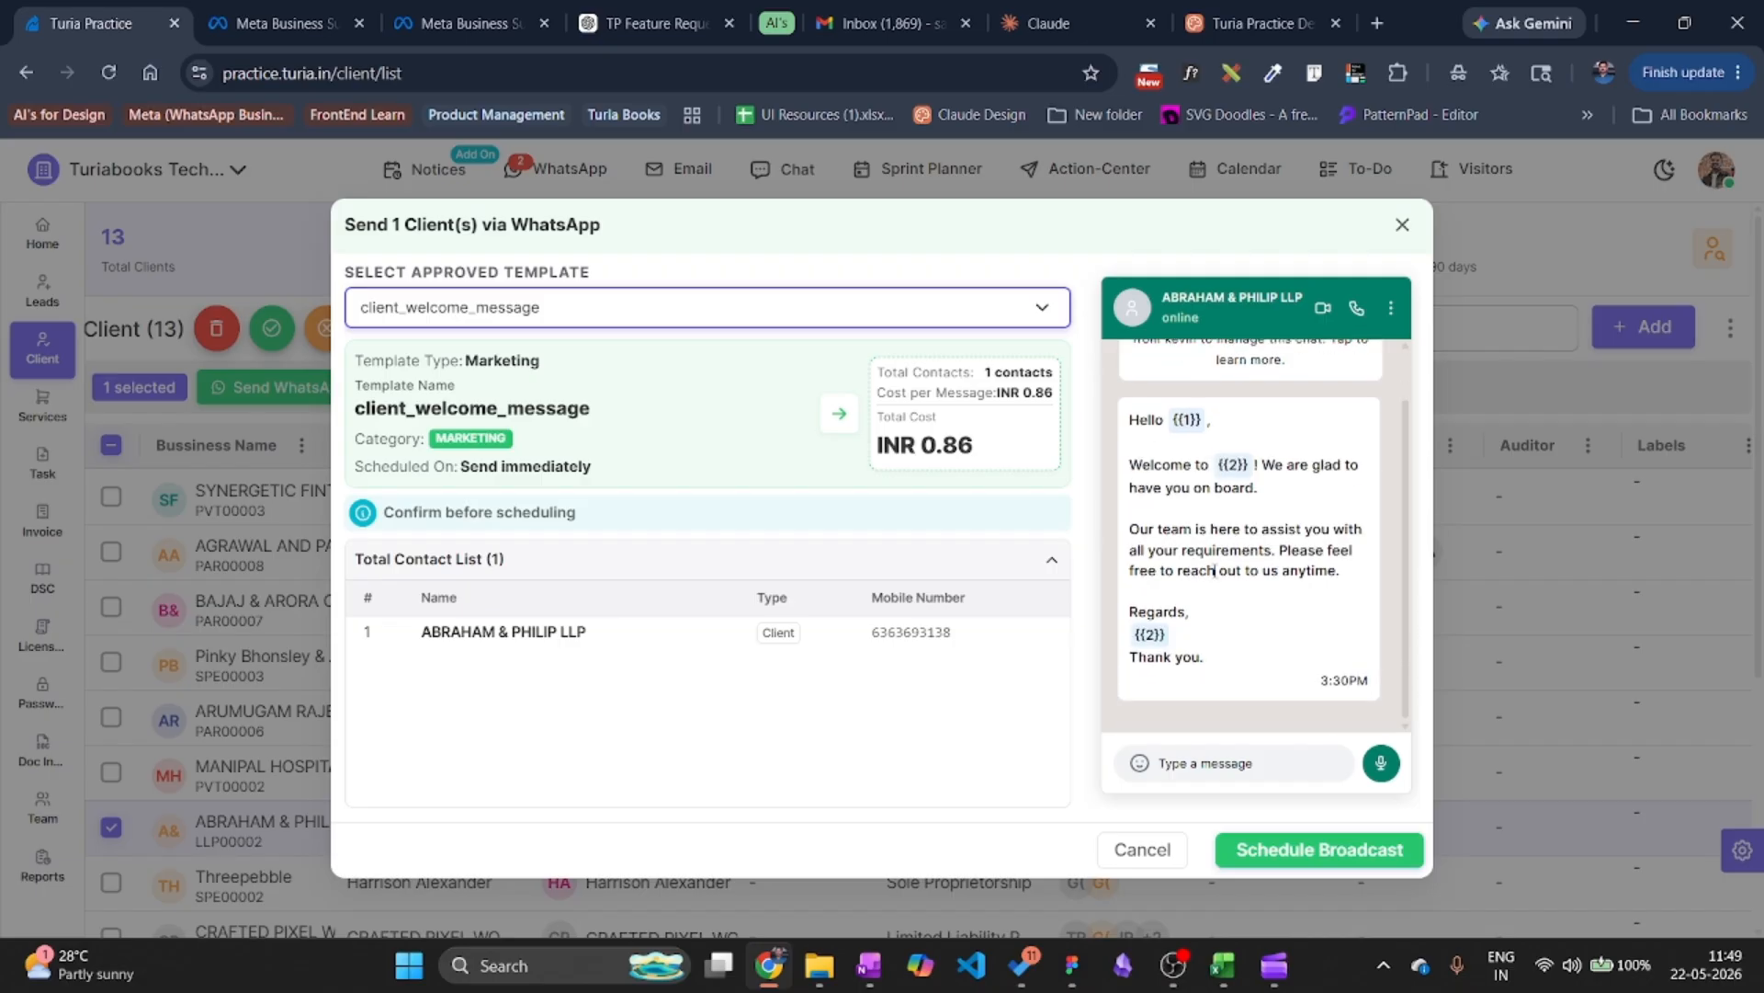
{"action": "left_click", "coordinate": [1403, 226]}
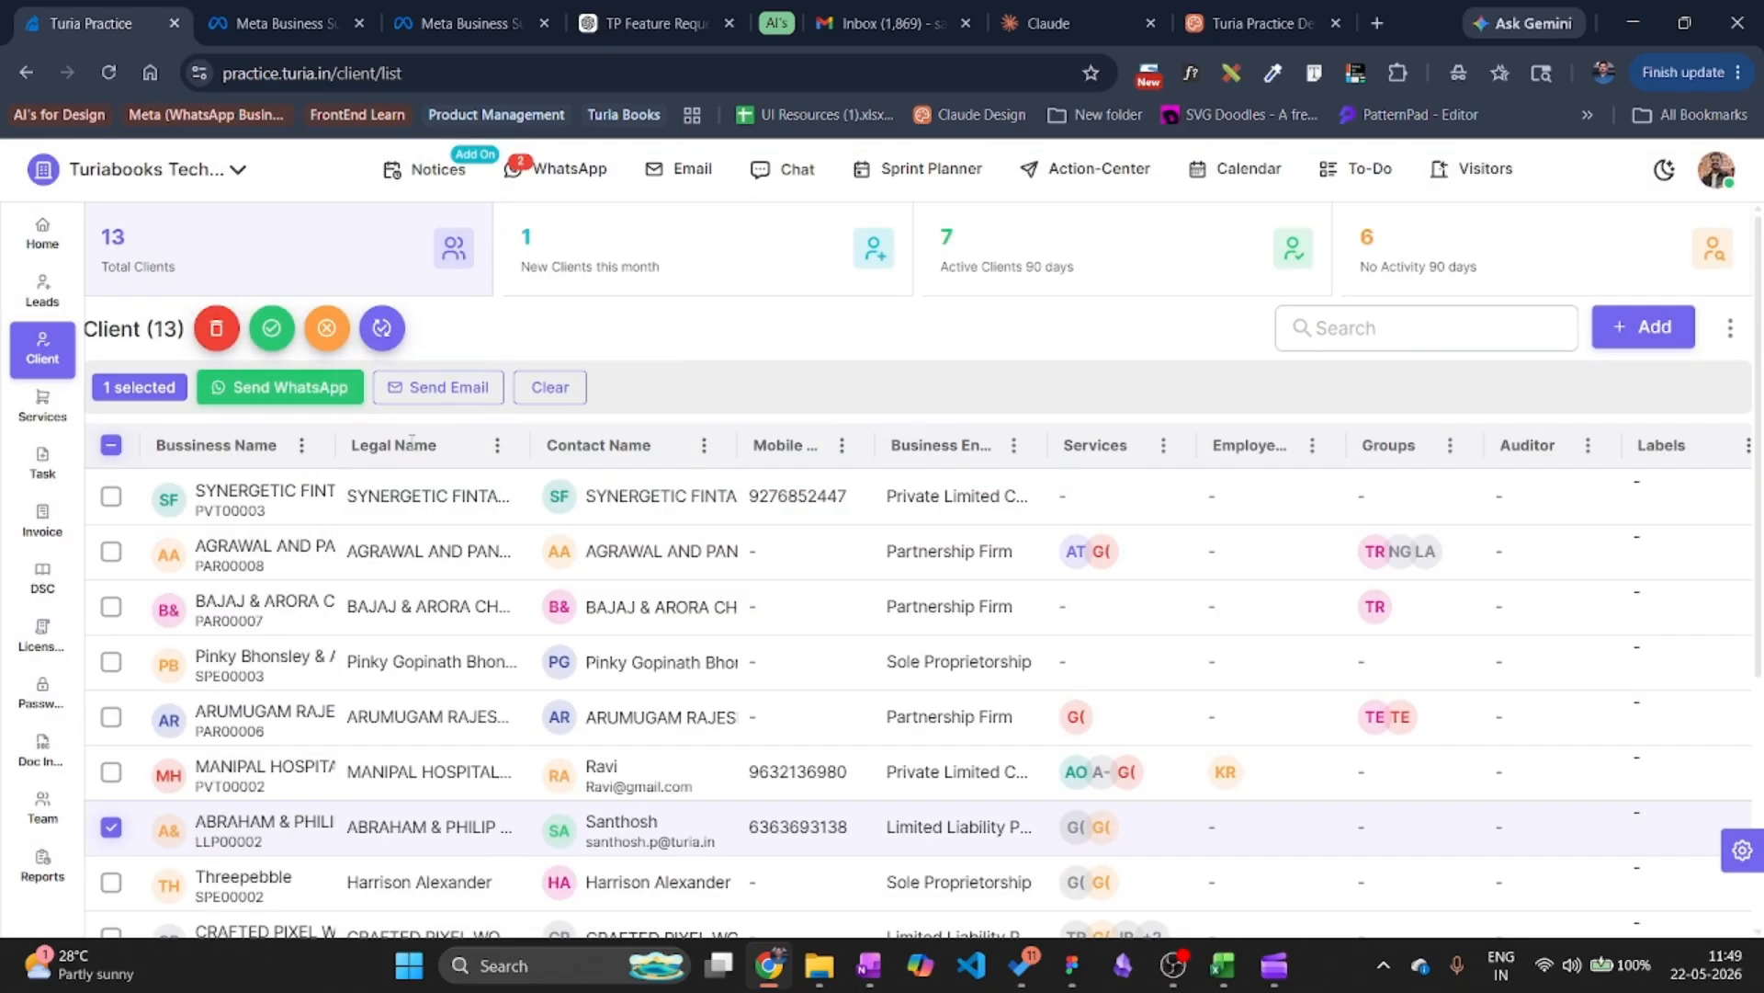
Open task #TSK00725 – GSTR 1 from the full task list.
{"action": "left_click", "coordinate": [39, 474]}
{"action": "left_click", "coordinate": [373, 237]}
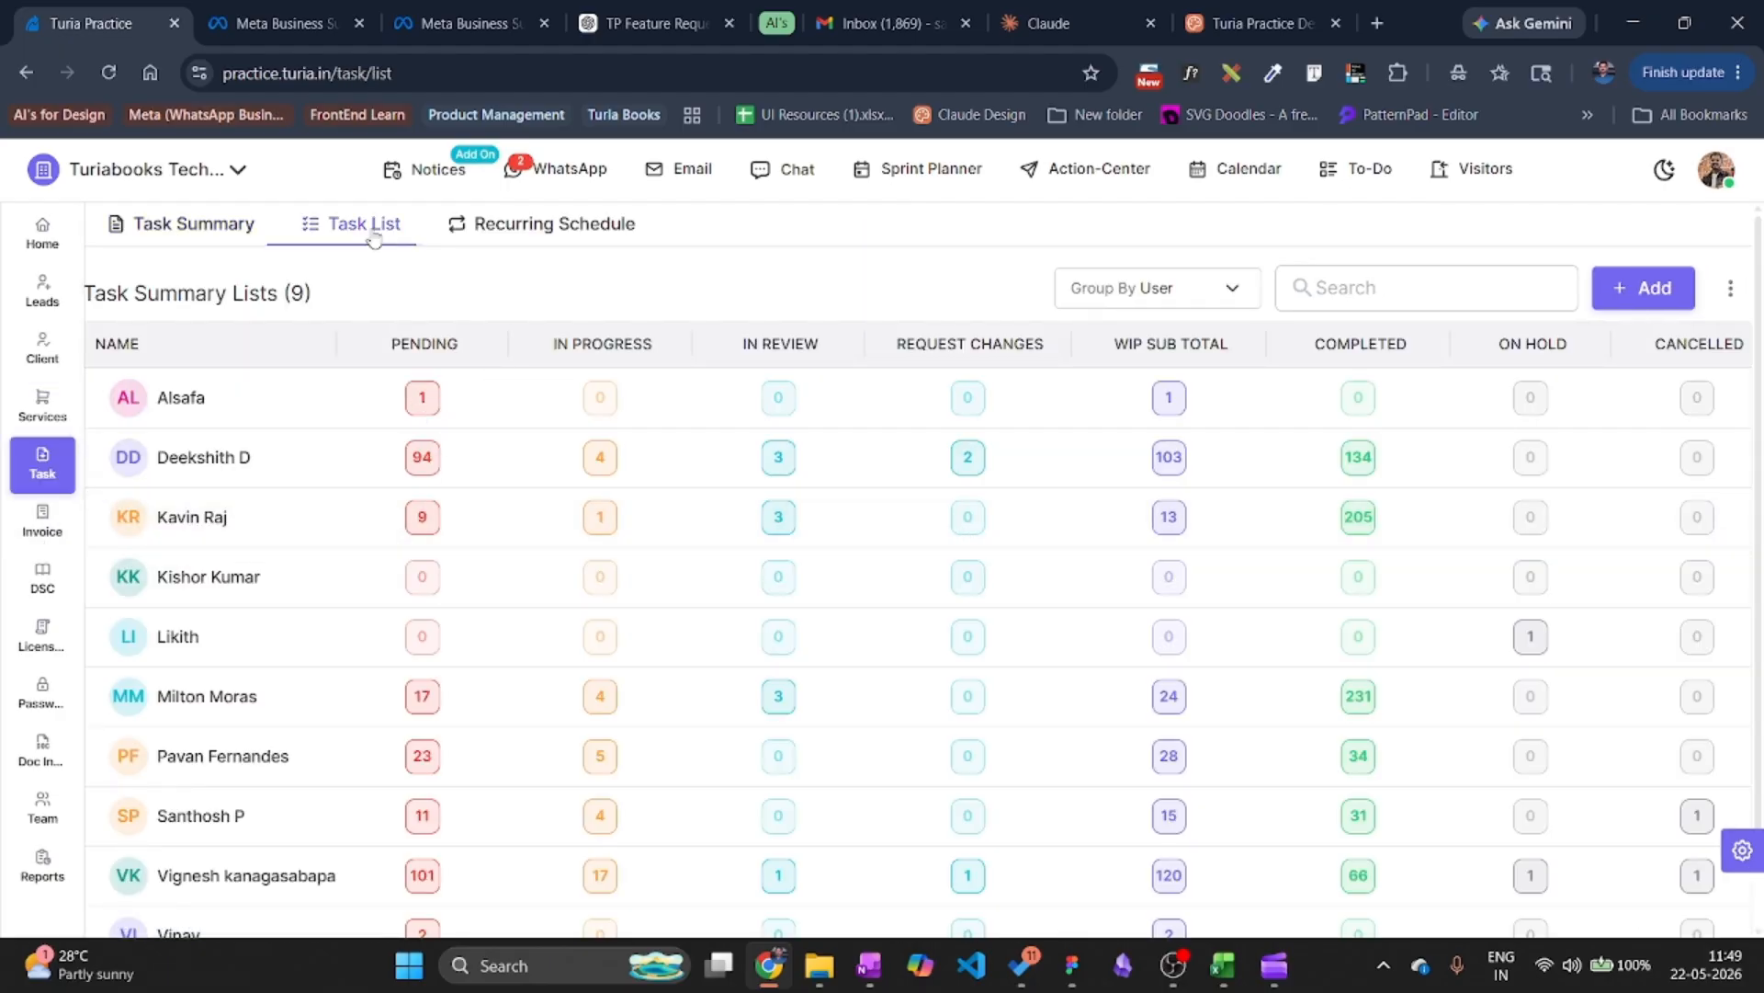
{"action": "left_click", "coordinate": [110, 512]}
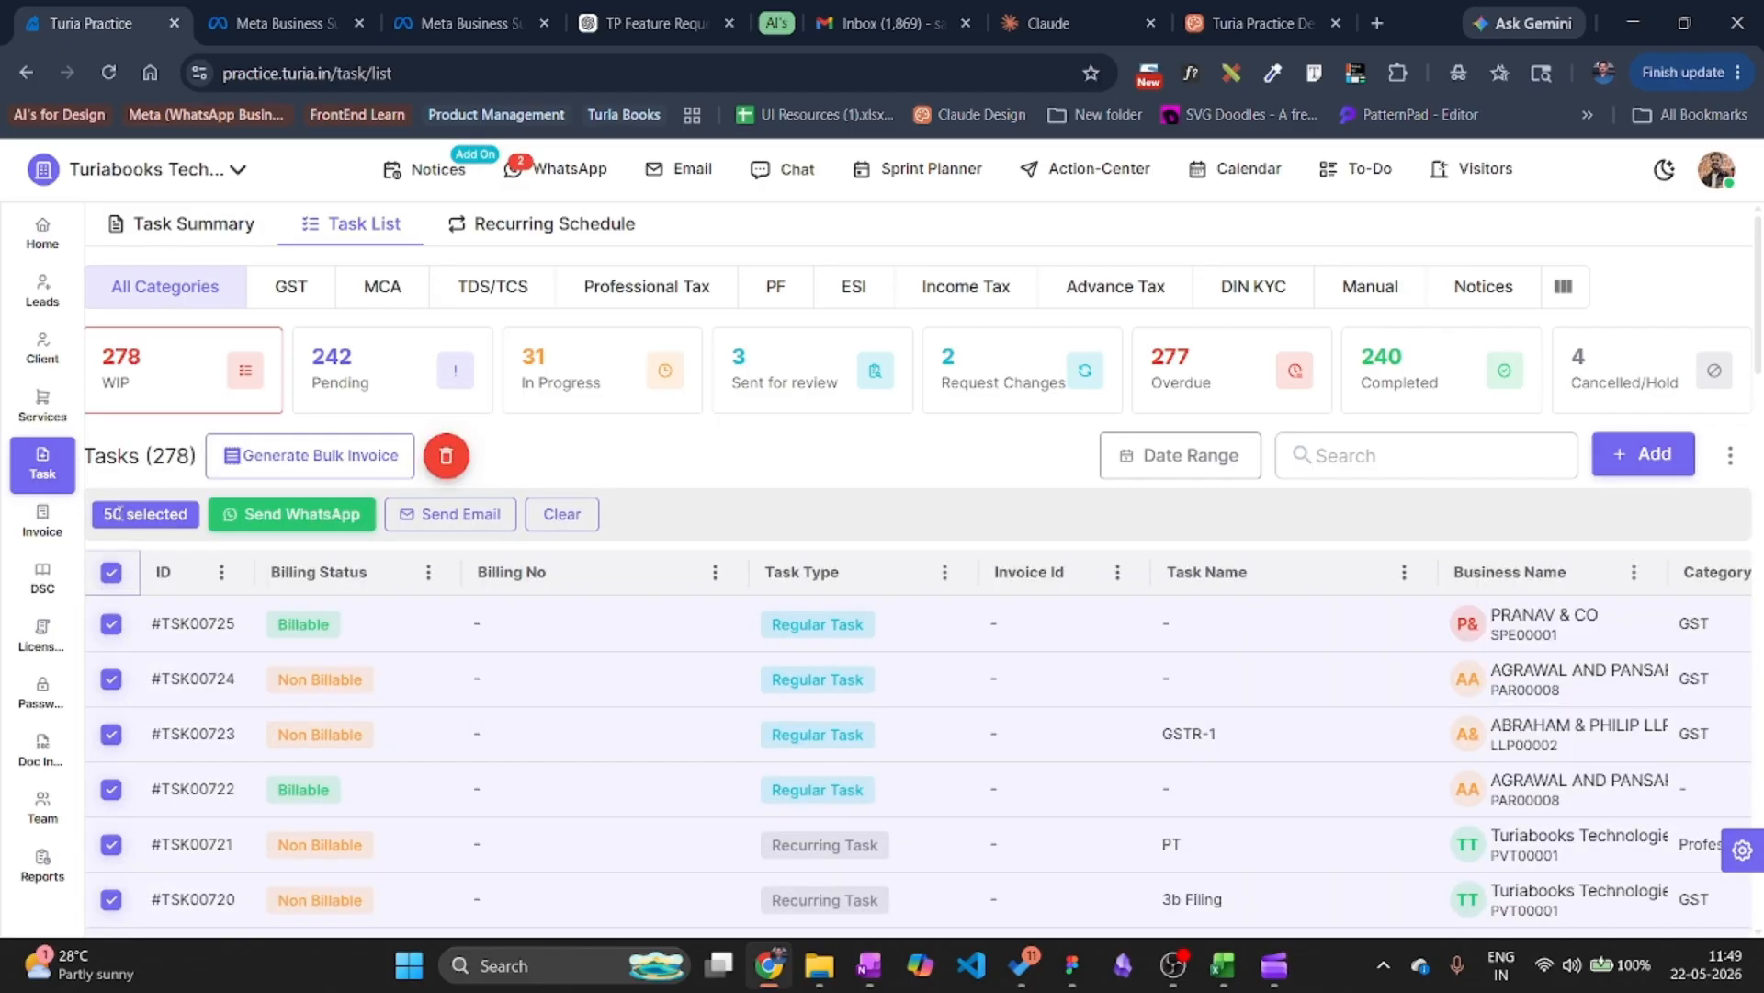
{"action": "left_click", "coordinate": [110, 572]}
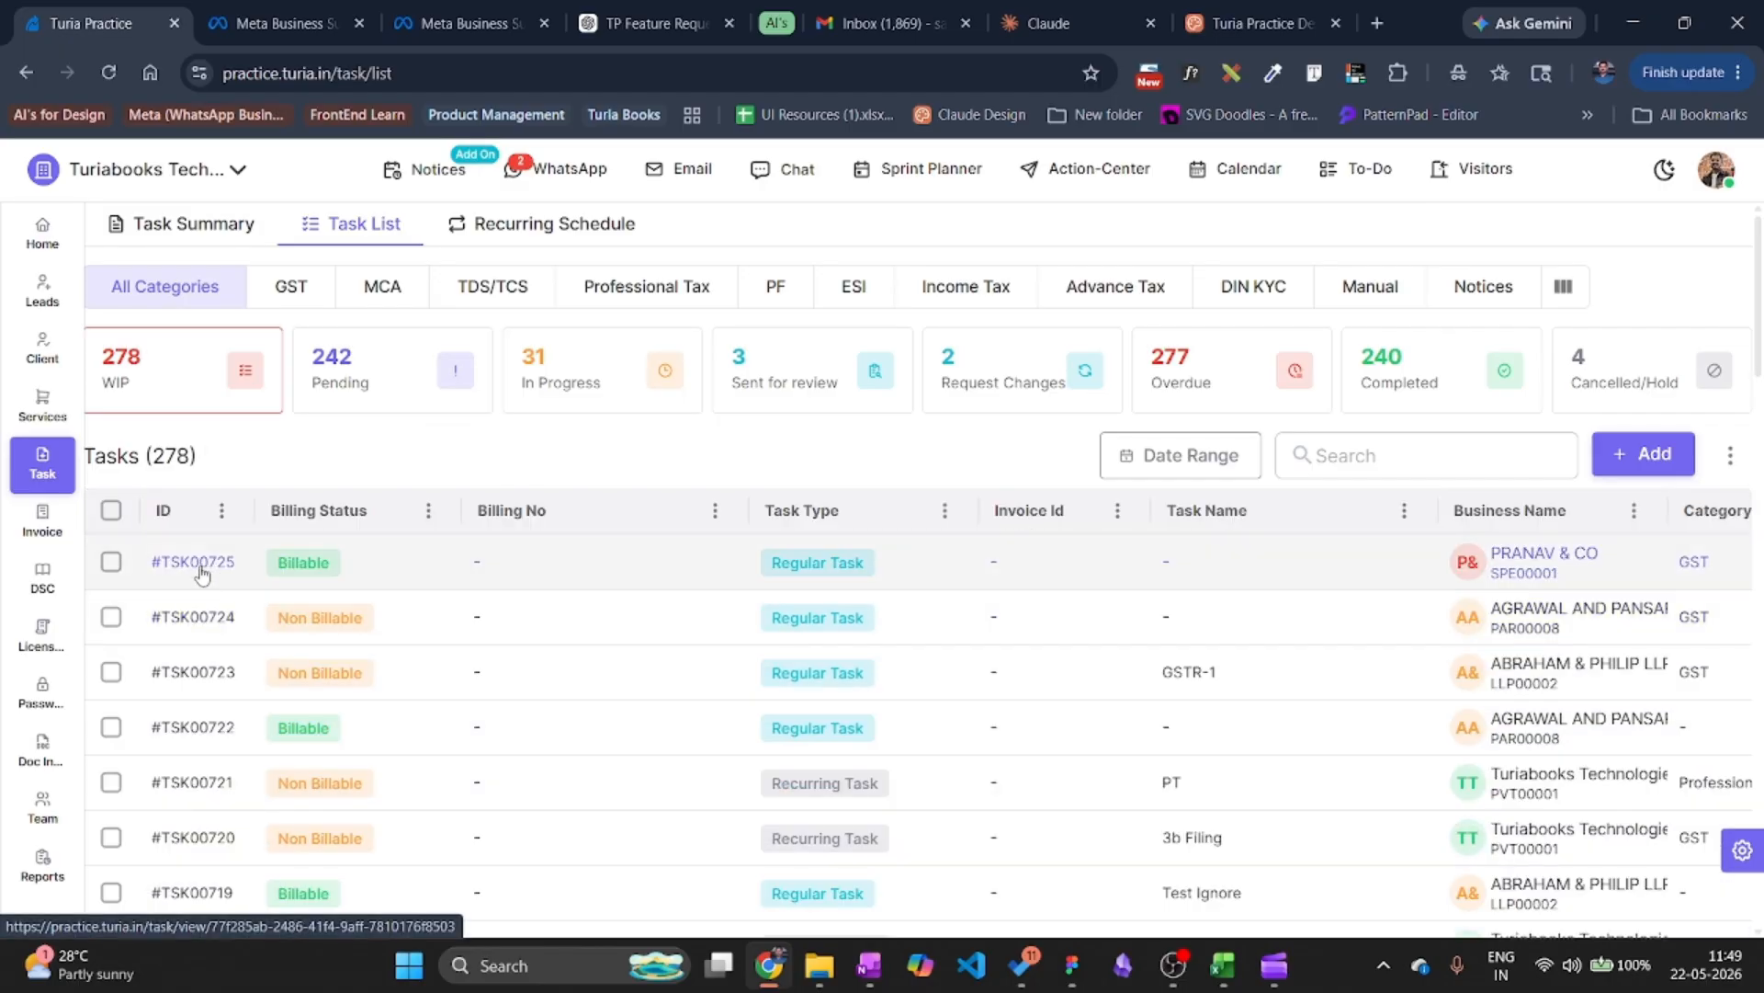
{"action": "left_click", "coordinate": [194, 562]}
Preview task_creation_update and task_status_update via WhatsApp API, then close the dialog unsent.
{"action": "scroll", "coordinate": [1659, 625], "scroll_direction": "down", "scroll_amount": 3}
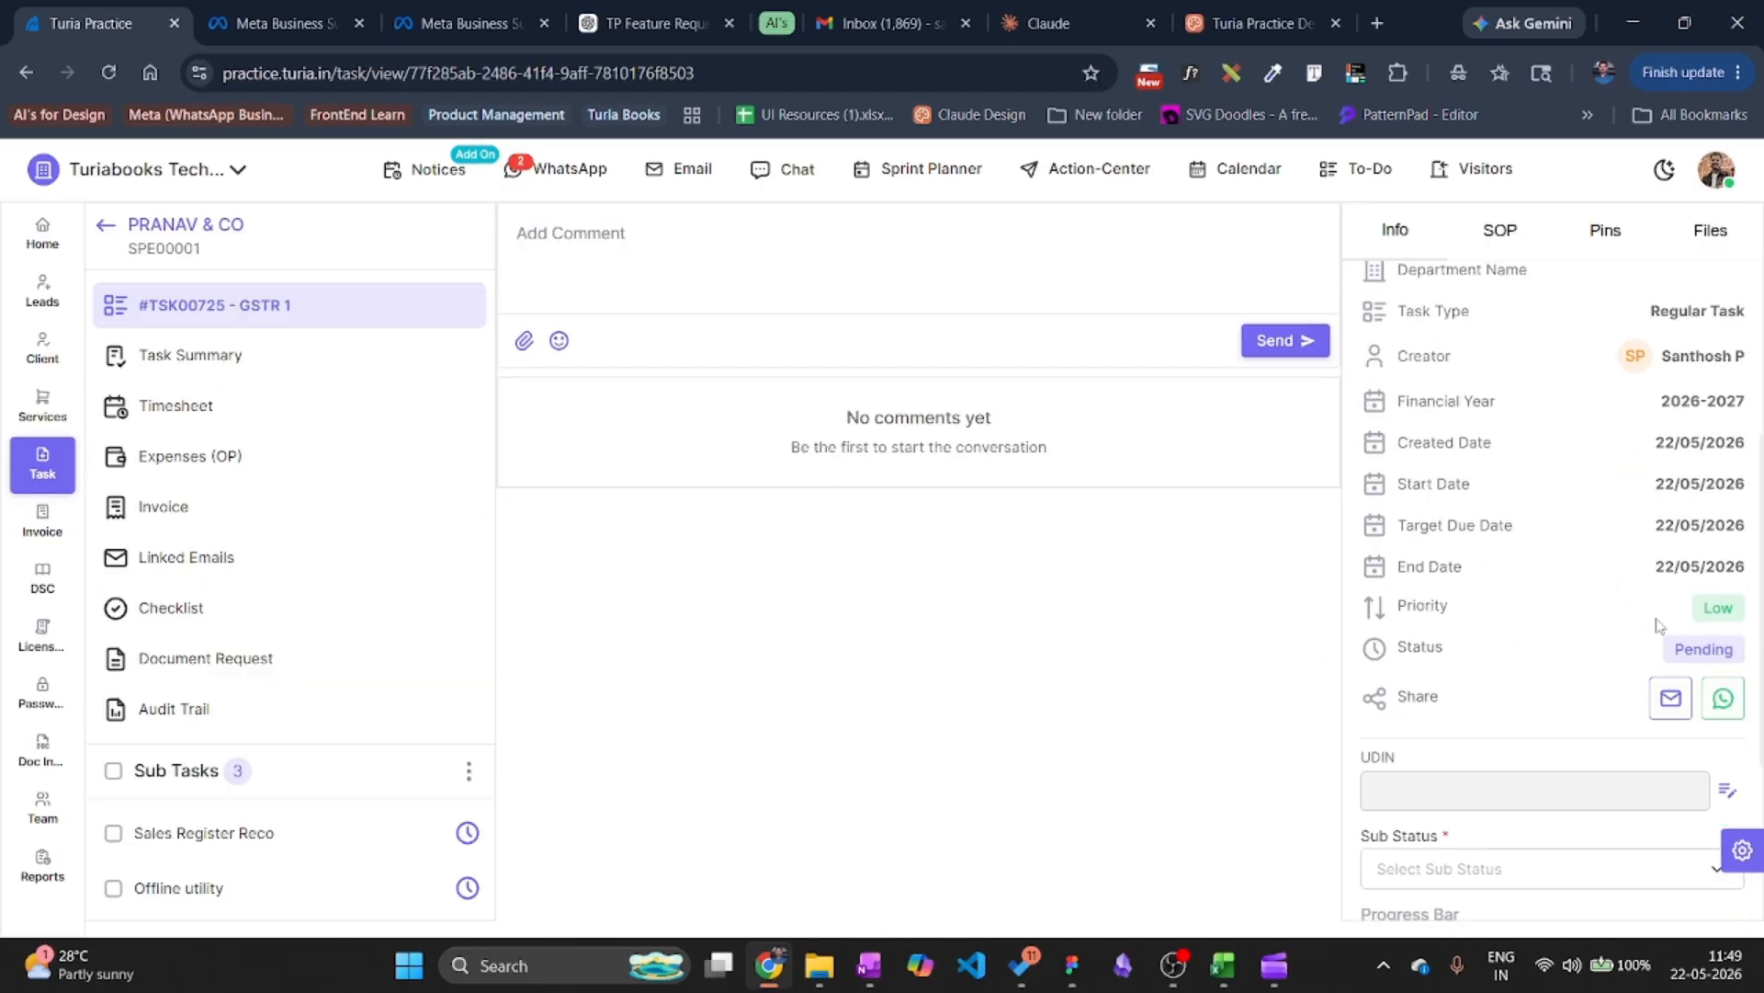
{"action": "left_click", "coordinate": [1724, 698]}
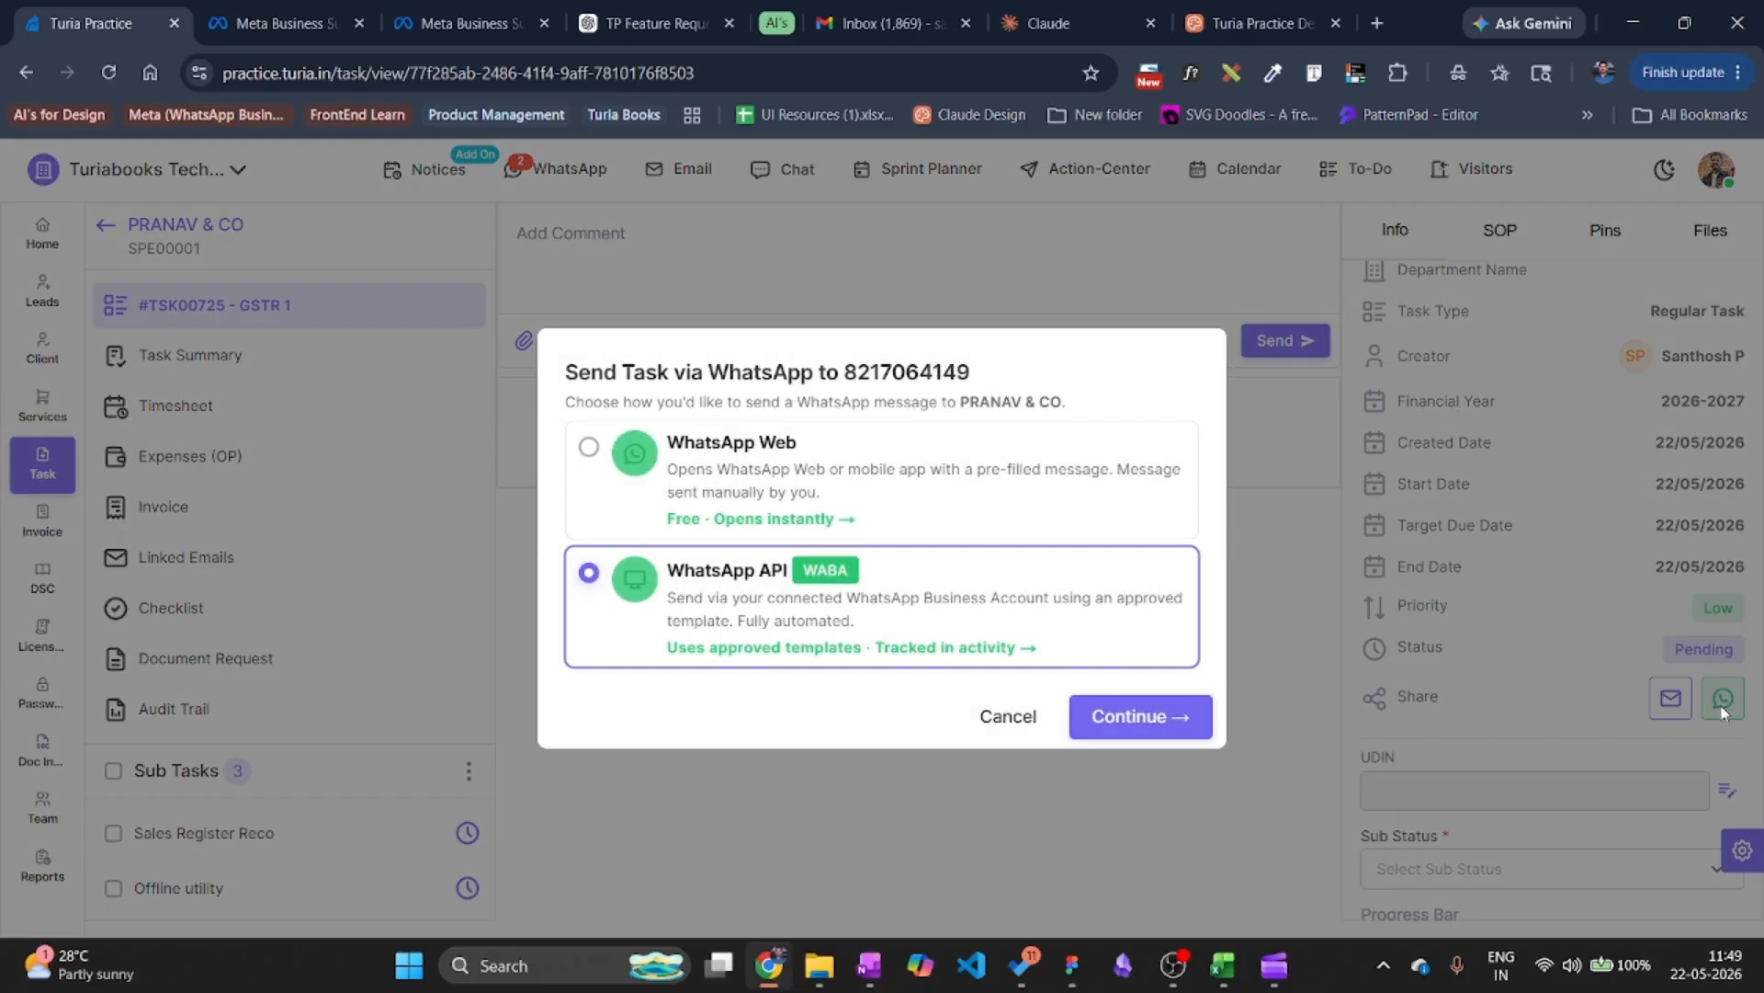
{"action": "left_click", "coordinate": [1140, 717]}
{"action": "left_click", "coordinate": [537, 308]}
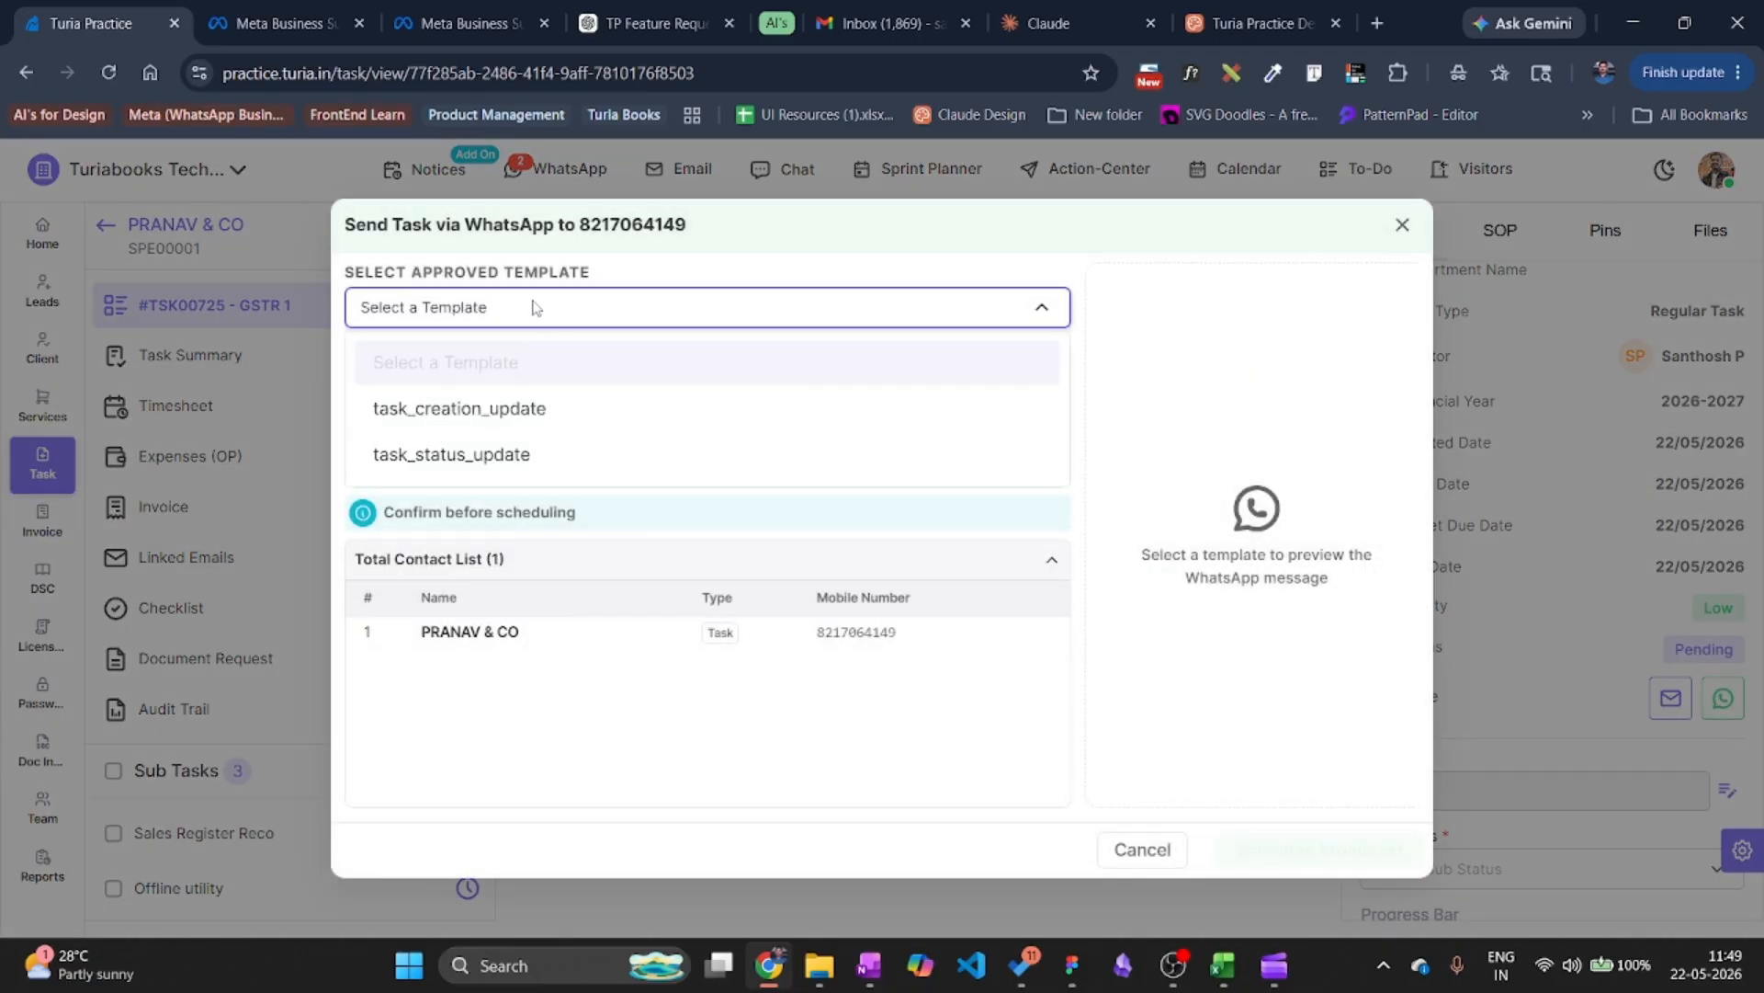
{"action": "left_click", "coordinate": [515, 423]}
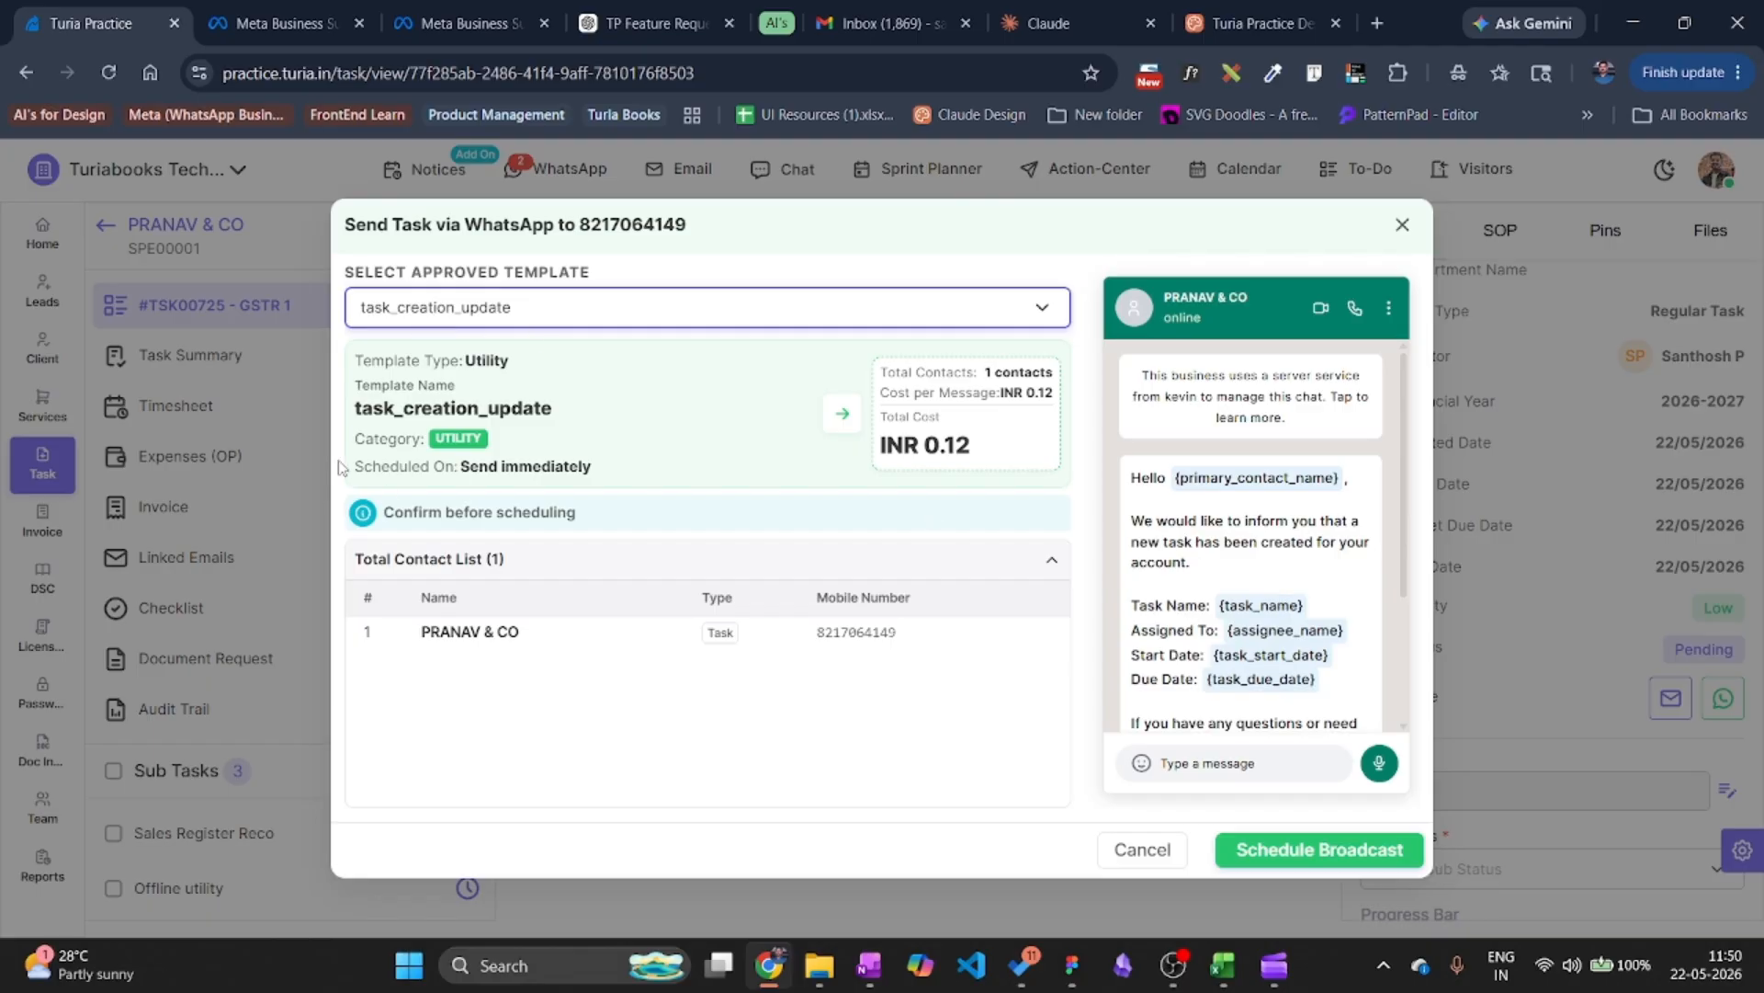
{"action": "scroll", "coordinate": [1250, 530], "scroll_direction": "down", "scroll_amount": 2}
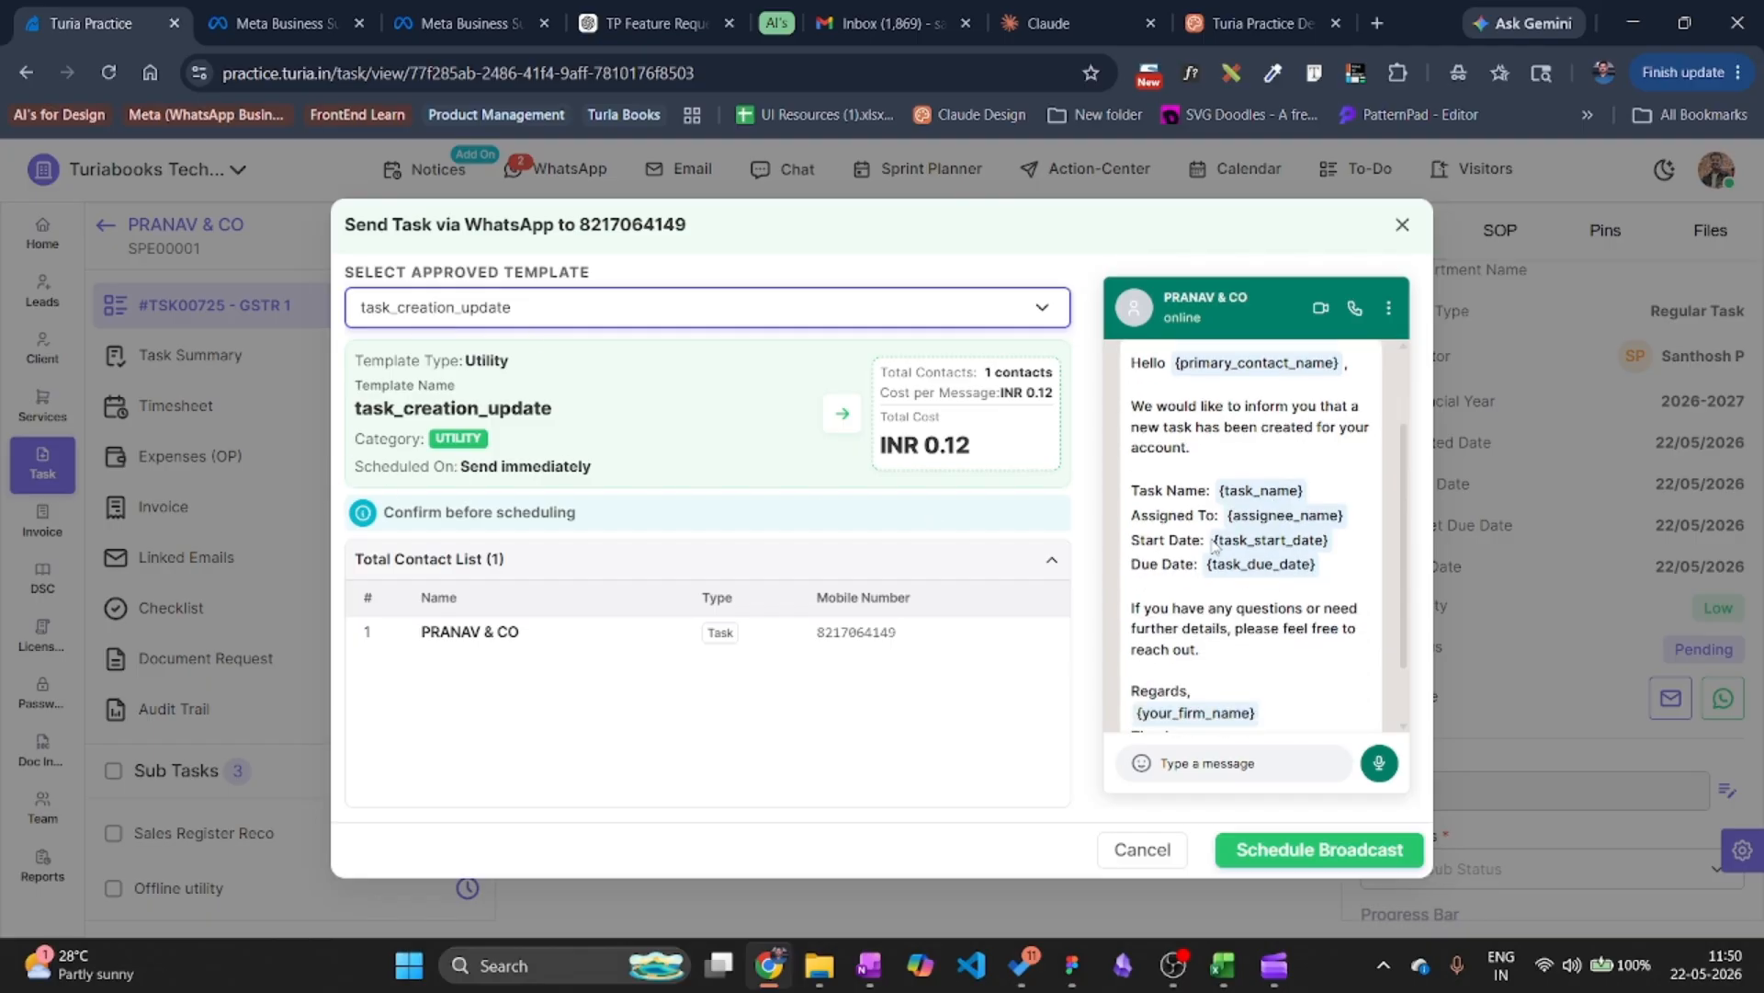
{"action": "scroll", "coordinate": [1209, 574], "scroll_direction": "down", "scroll_amount": 1}
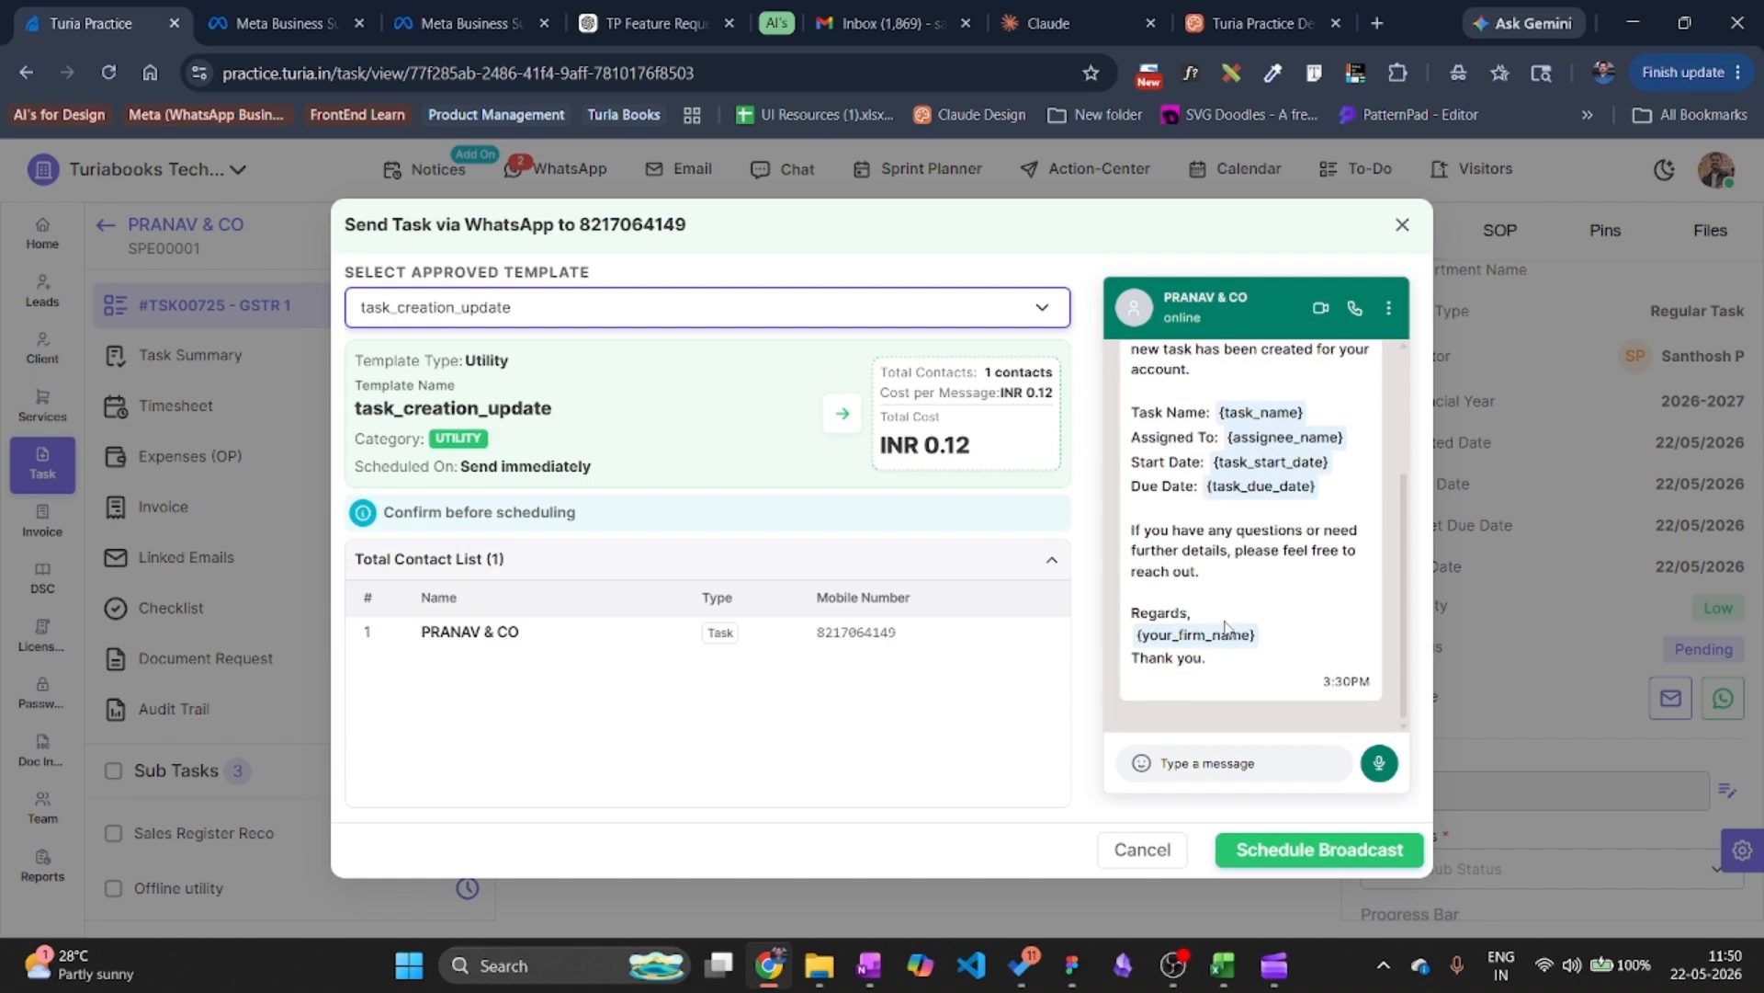
{"action": "left_click", "coordinate": [754, 305]}
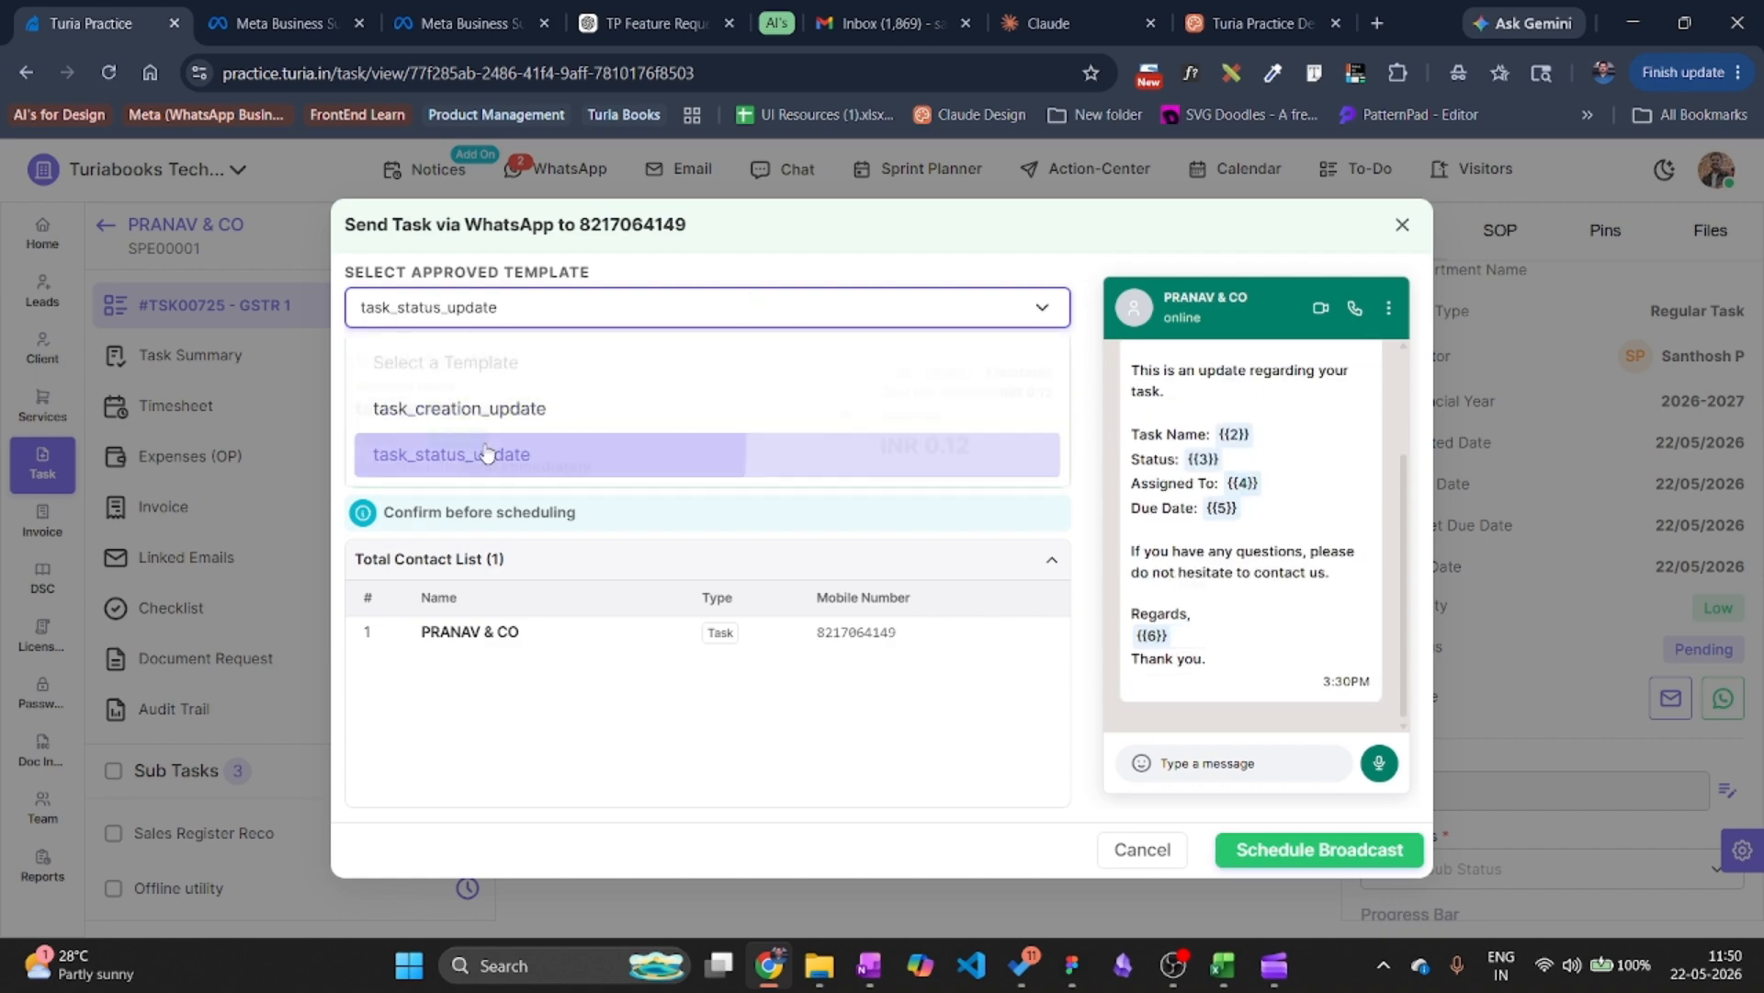
{"action": "left_click", "coordinate": [756, 448]}
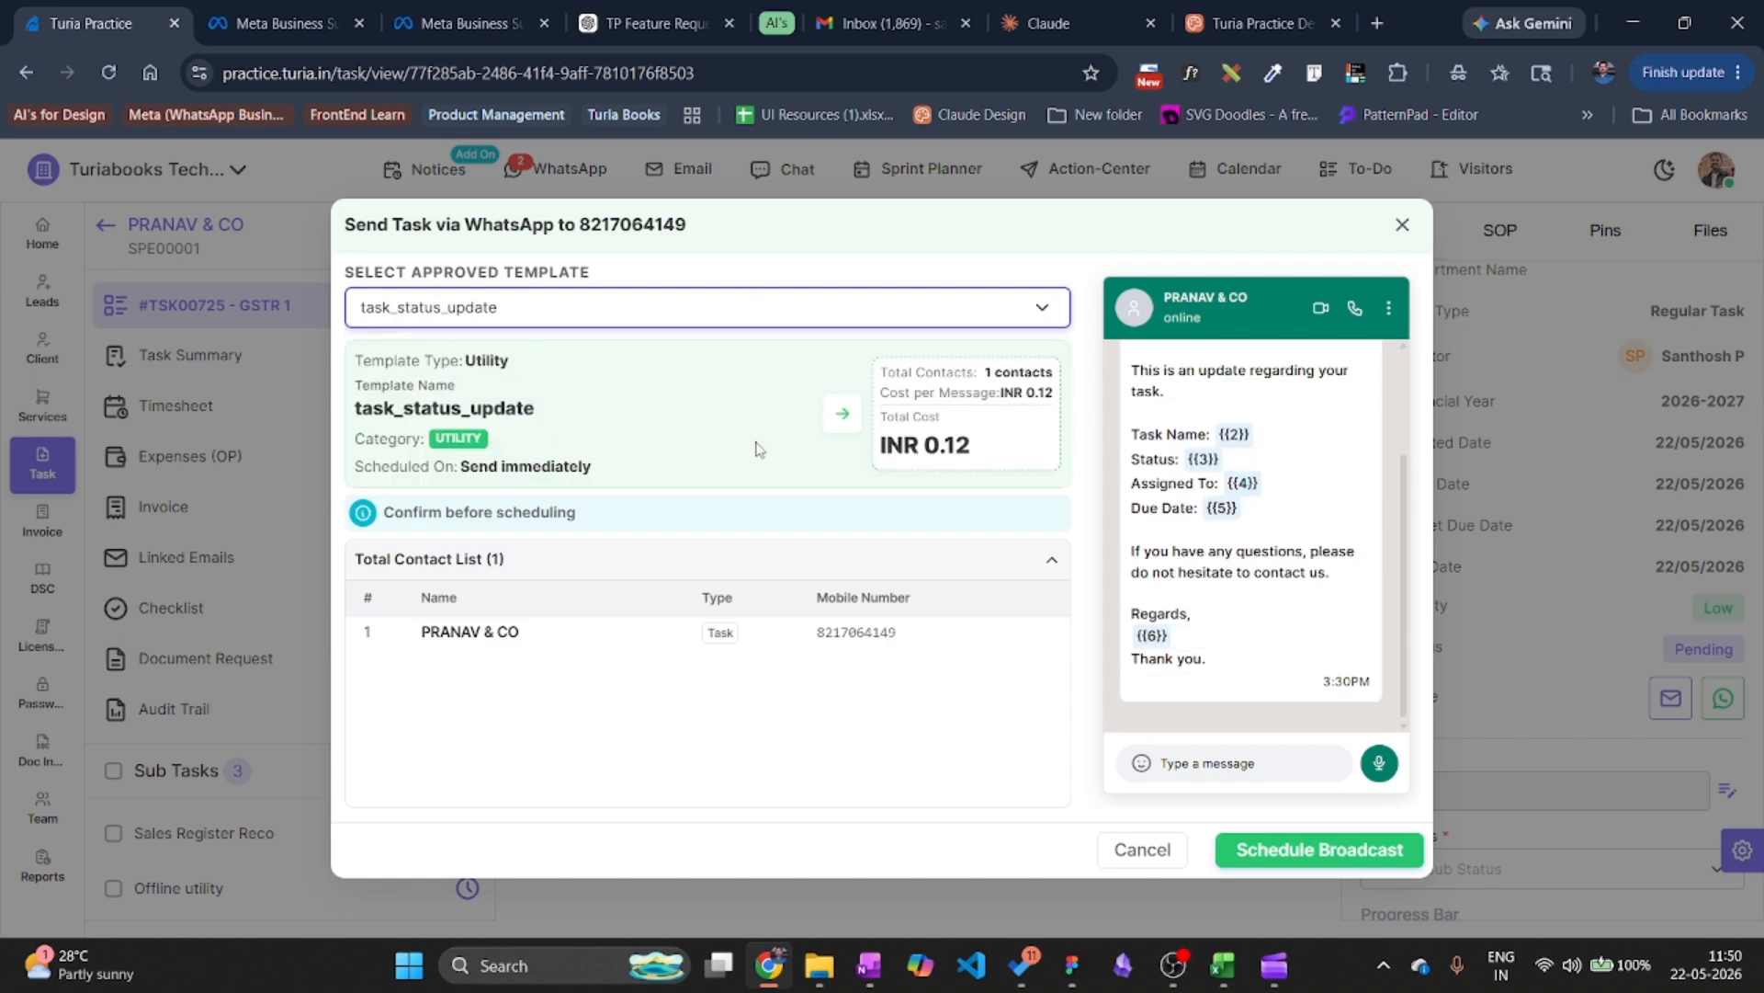
{"action": "left_click", "coordinate": [1403, 224]}
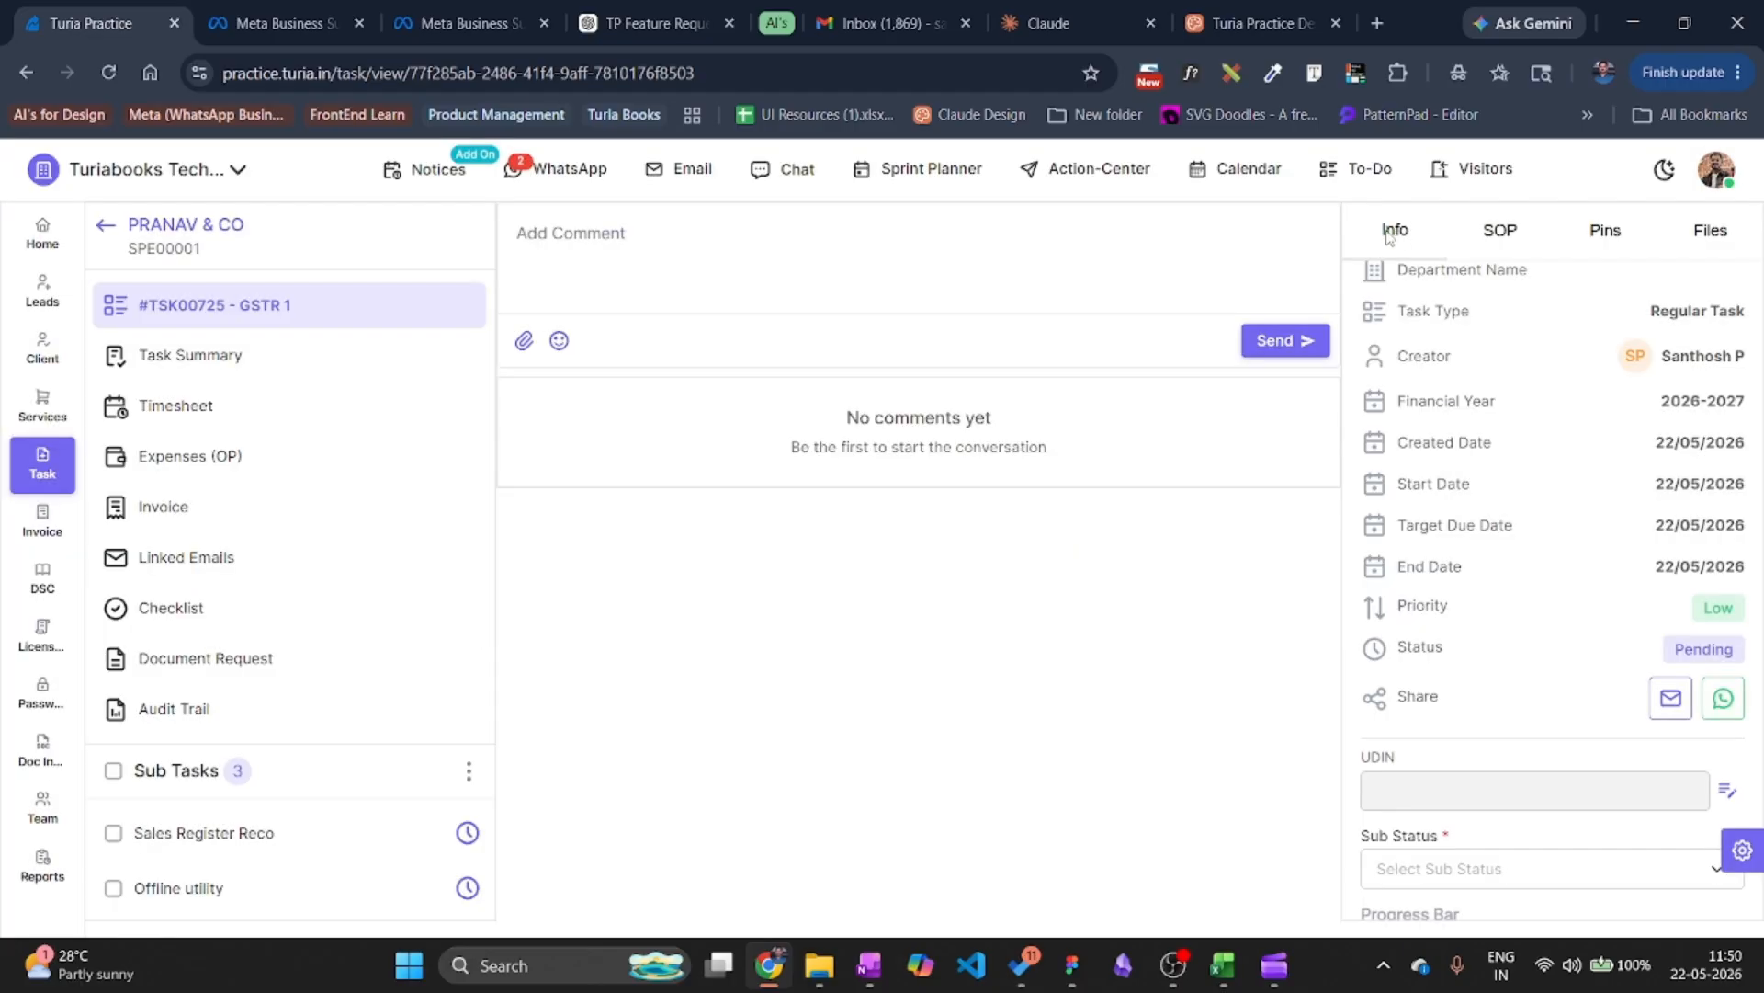
Select only the PRANAV & CO proforma #PRO00028 and start a WhatsApp send.
{"action": "left_click", "coordinate": [39, 520]}
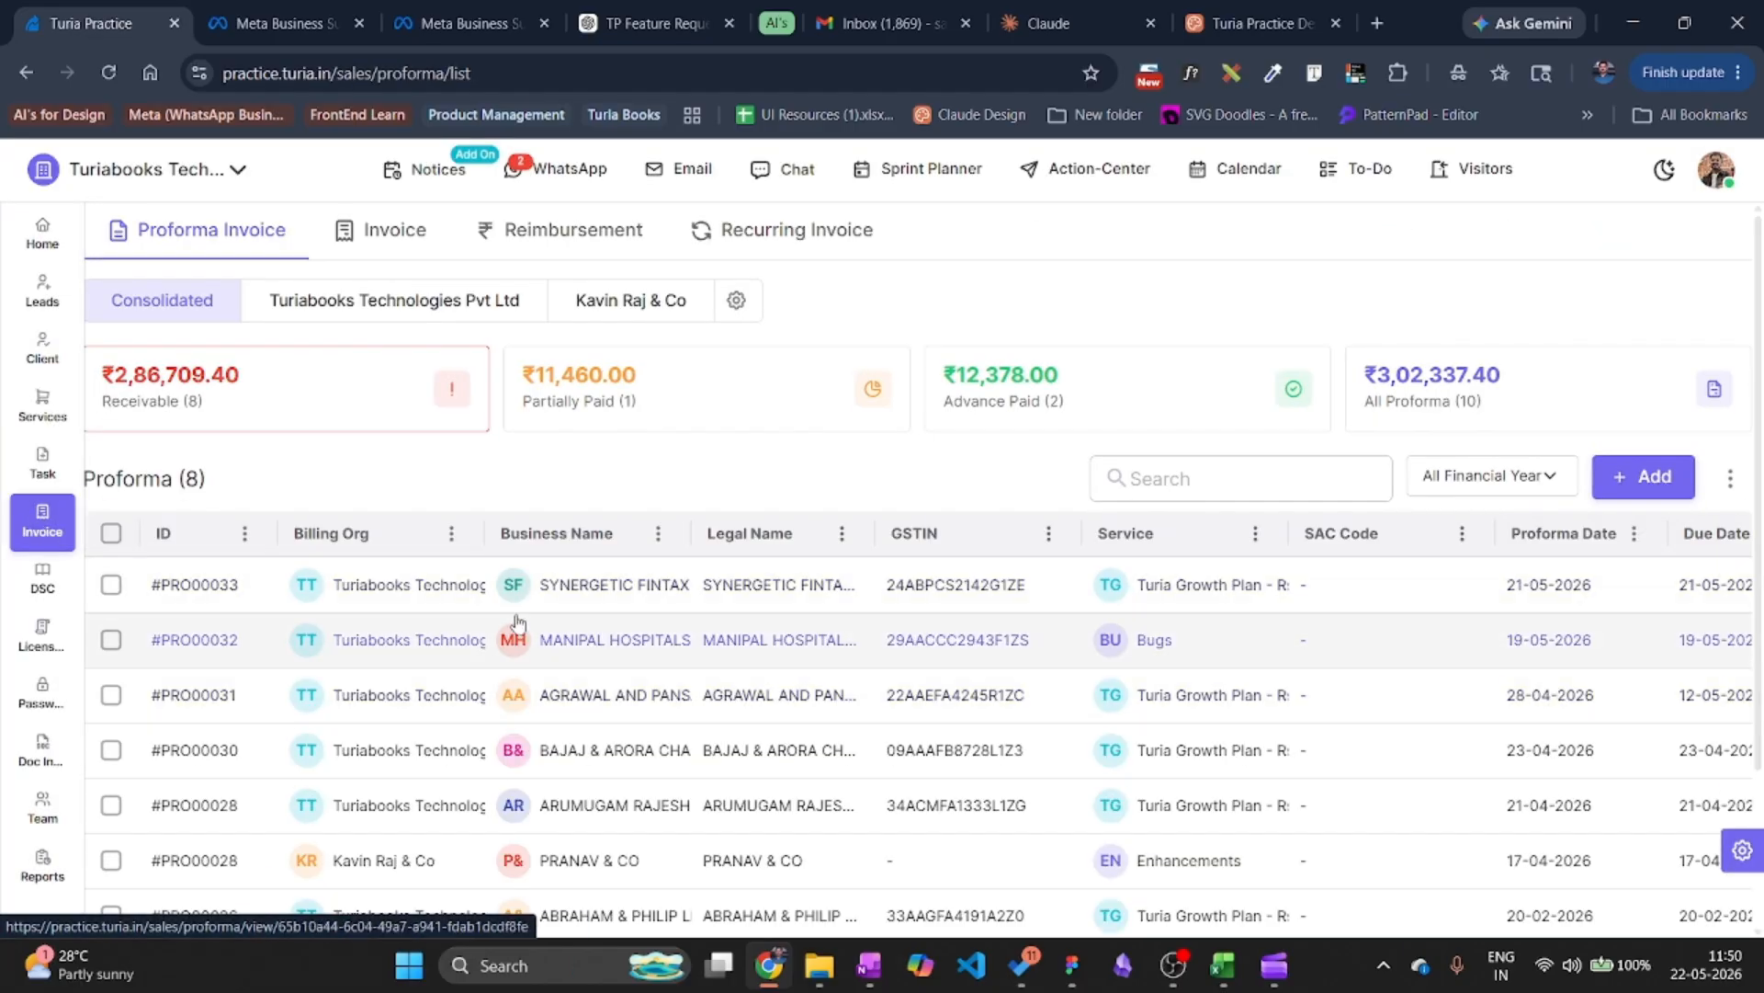
{"action": "scroll", "coordinate": [514, 634], "scroll_direction": "down", "scroll_amount": 1}
{"action": "scroll", "coordinate": [514, 625], "scroll_direction": "up", "scroll_amount": 1}
{"action": "scroll", "coordinate": [515, 627], "scroll_direction": "down", "scroll_amount": 2}
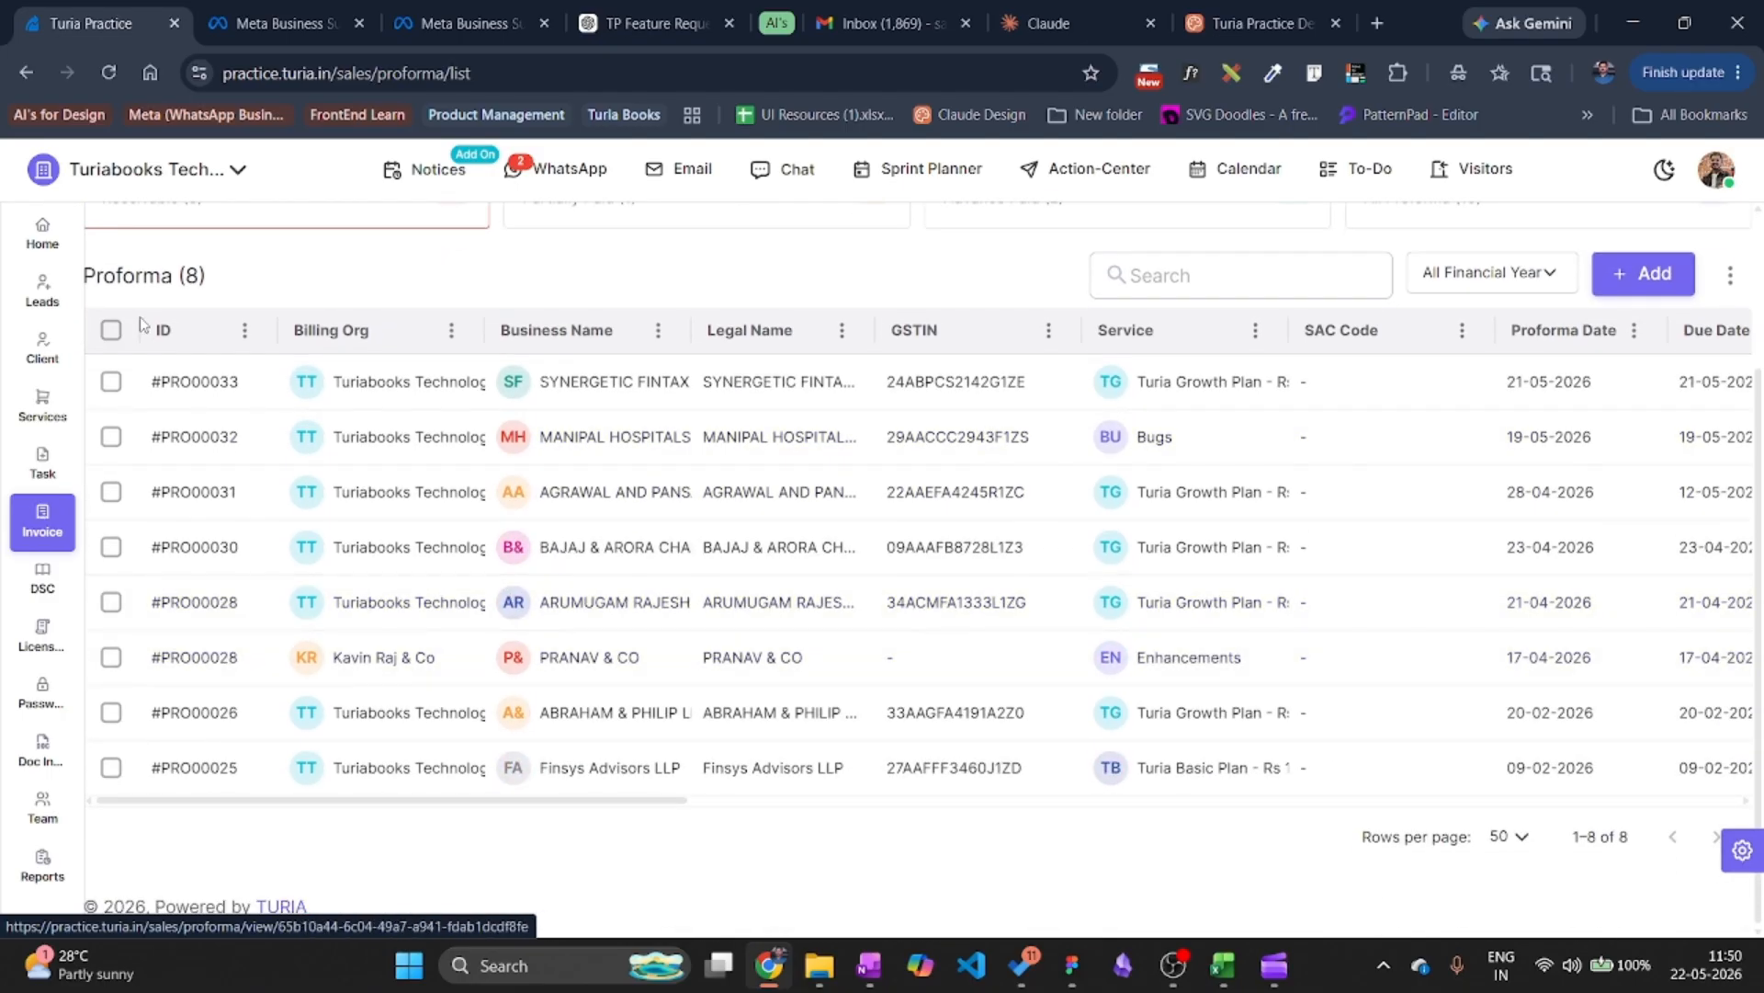
{"action": "left_click", "coordinate": [119, 338]}
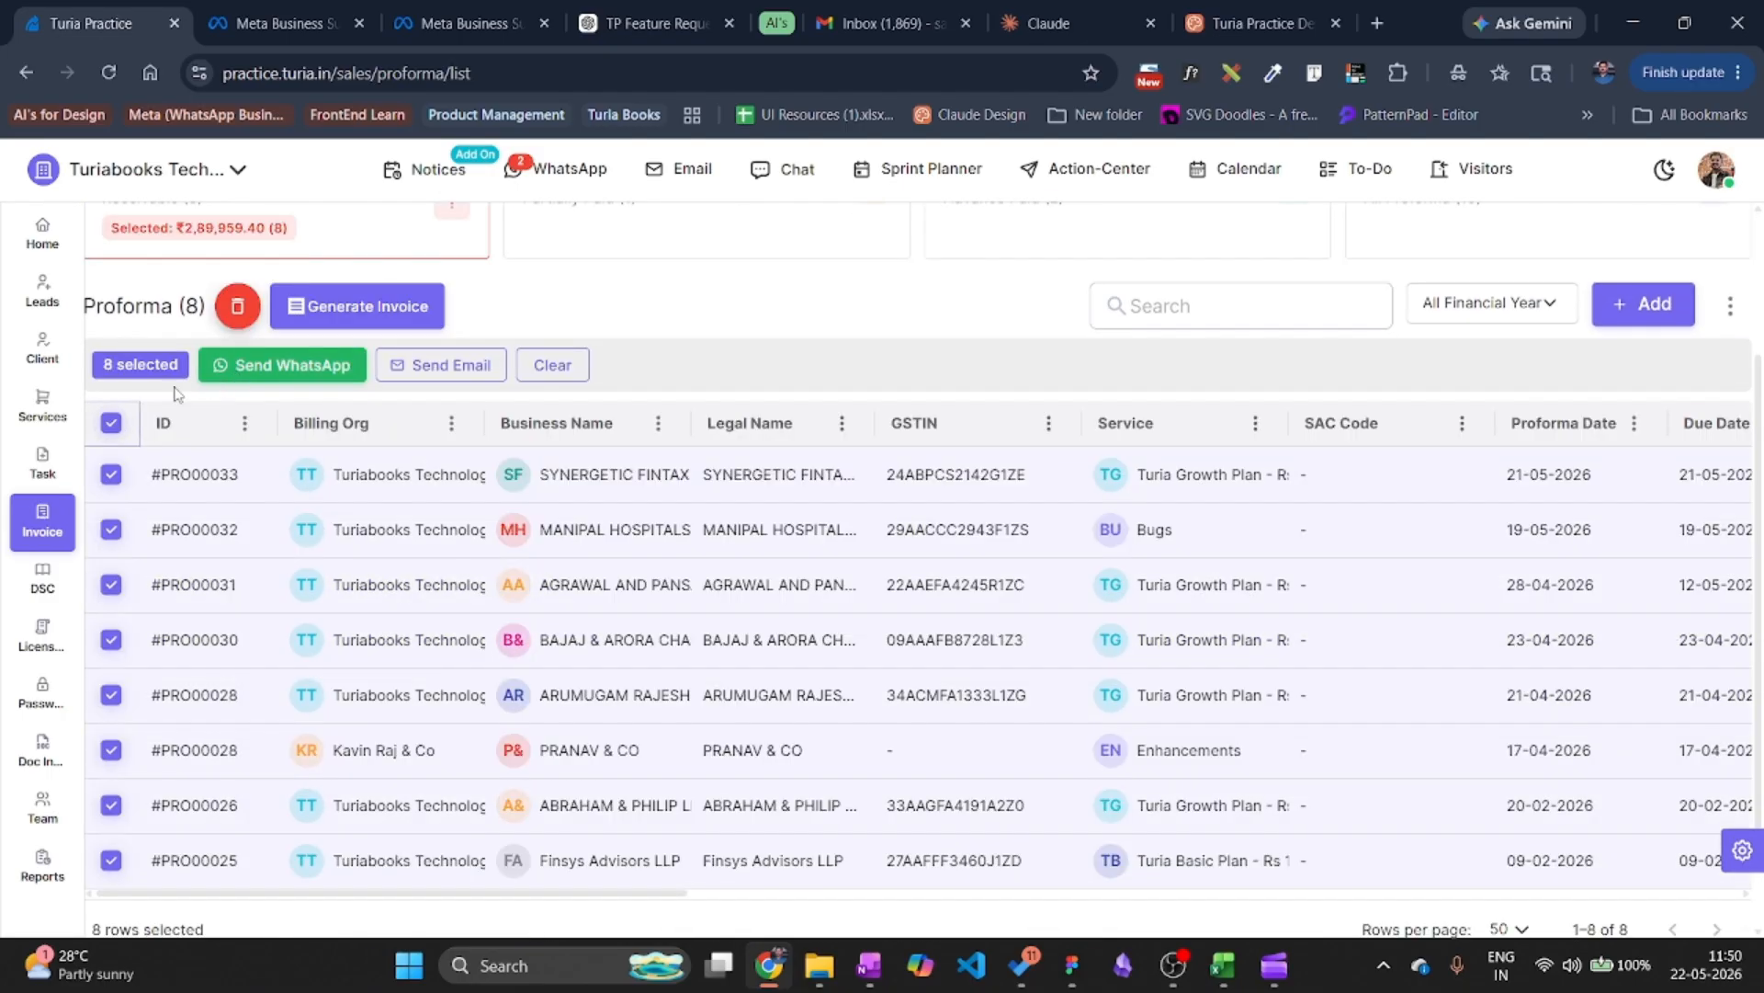
{"action": "left_click", "coordinate": [121, 421]}
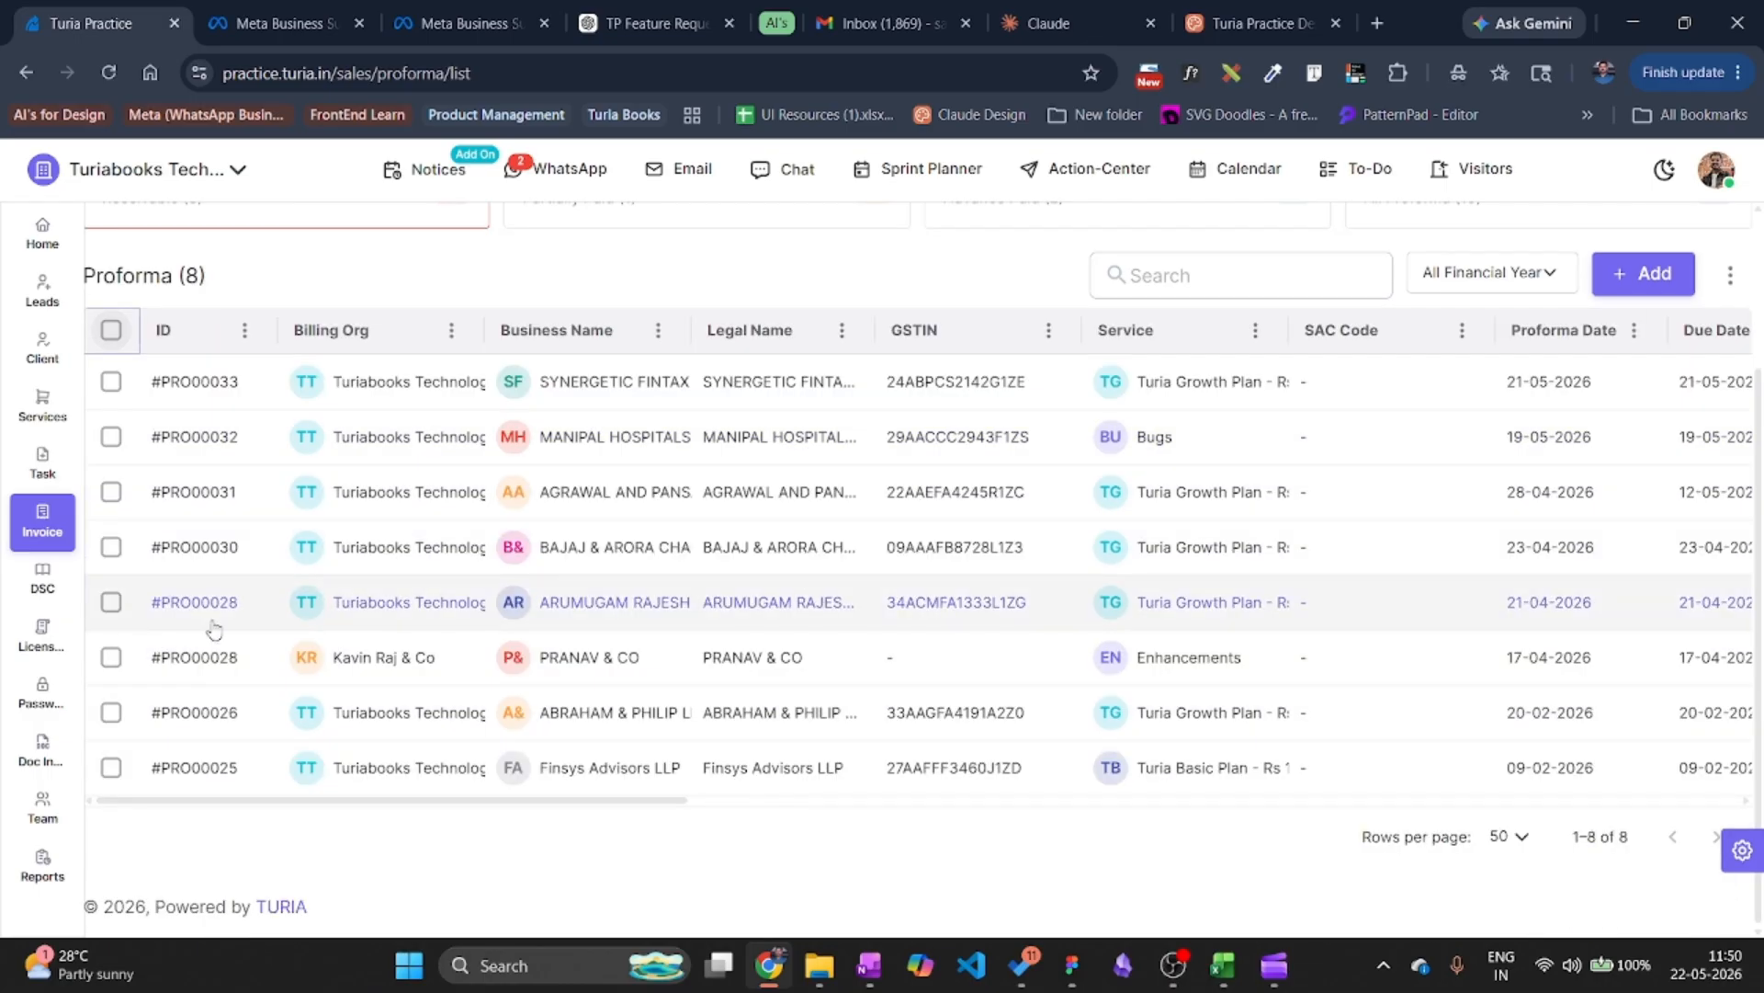
{"action": "left_click", "coordinate": [112, 658]}
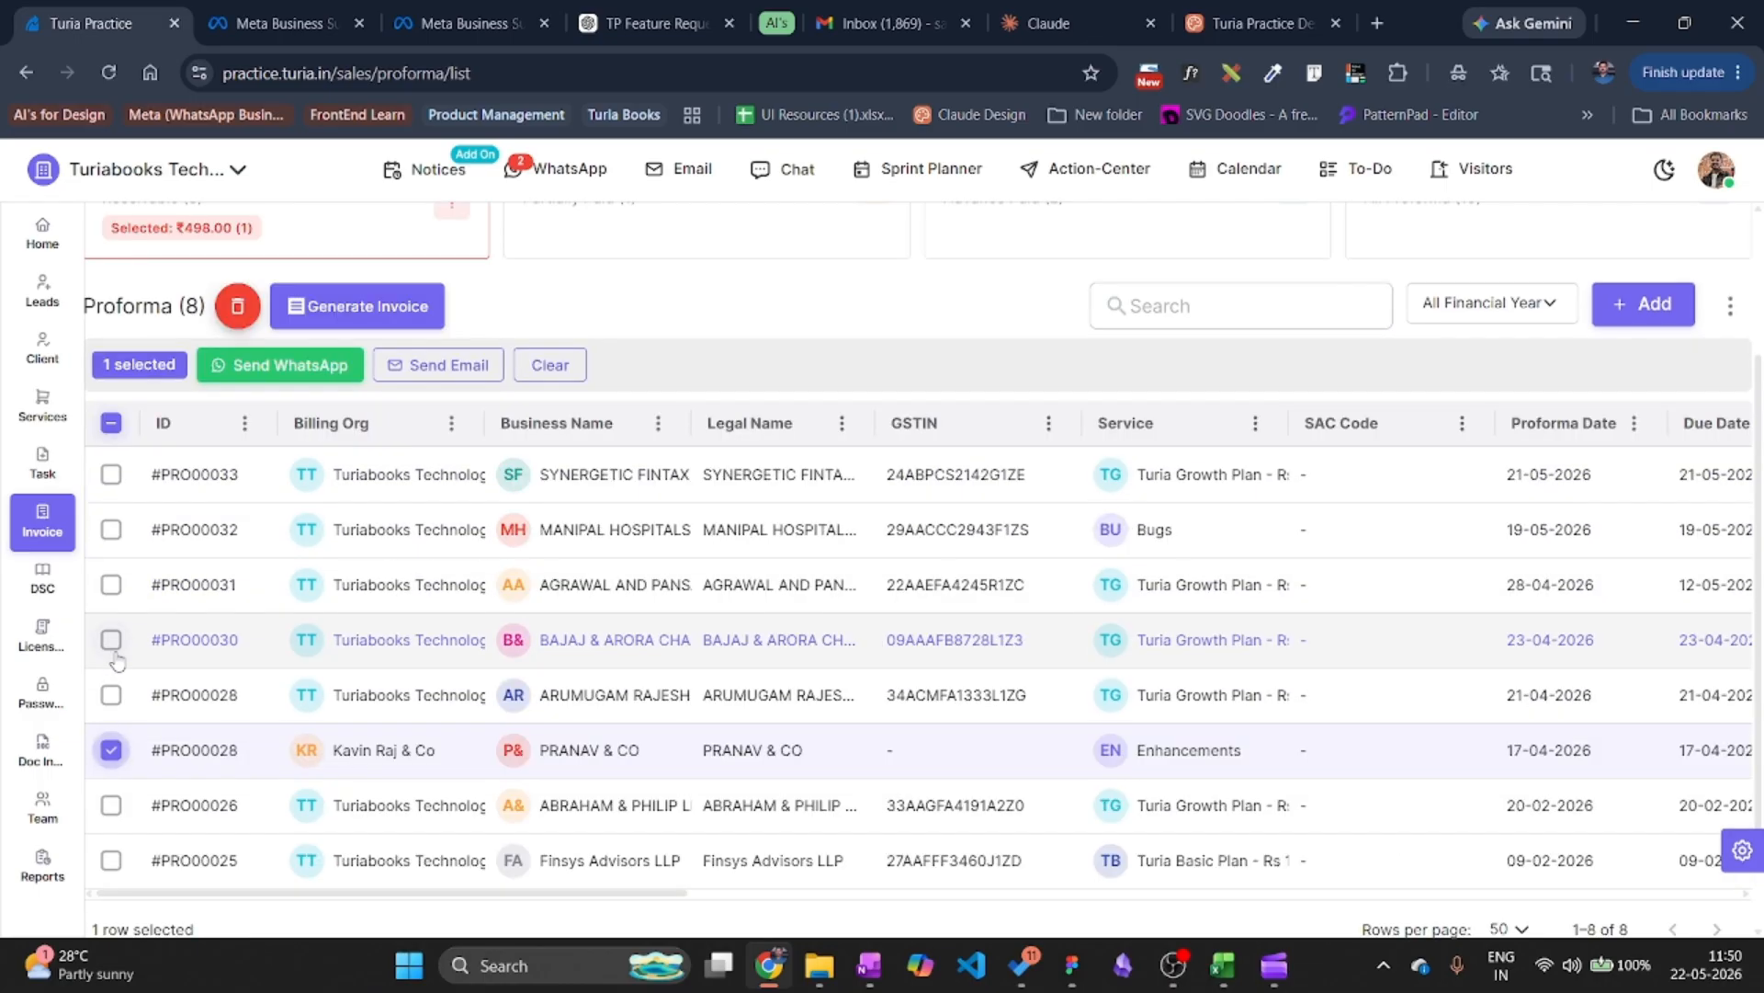
{"action": "left_click", "coordinate": [294, 365]}
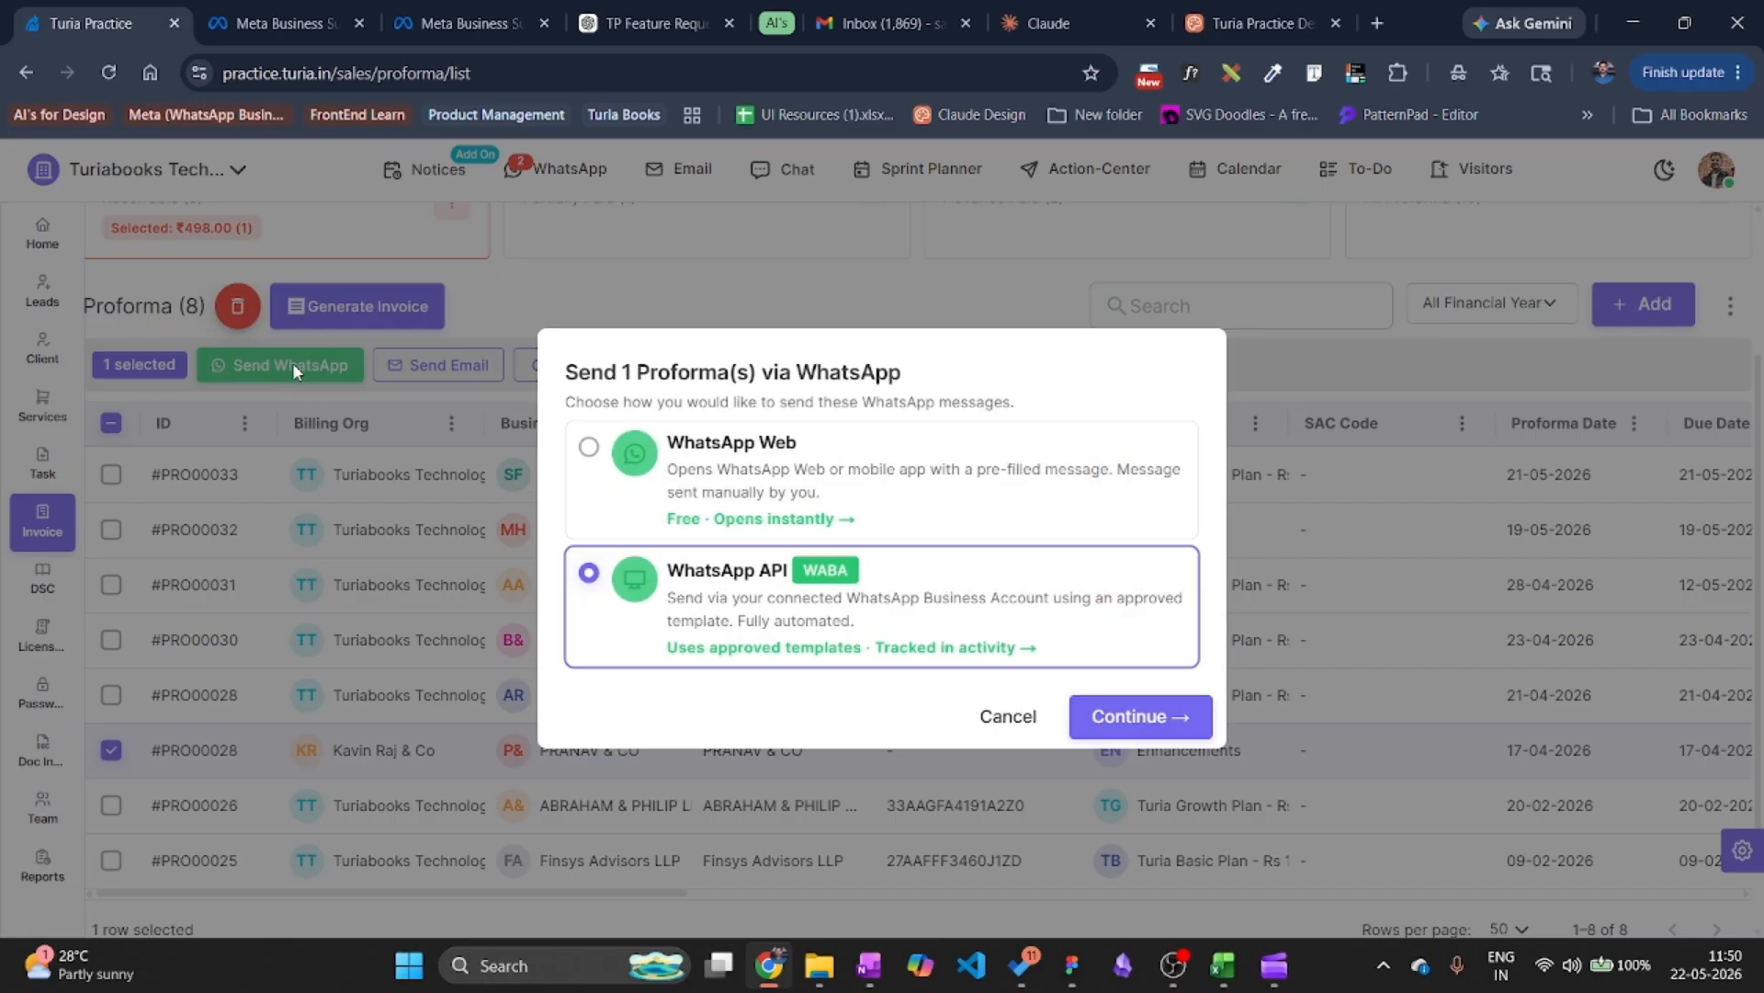
Compare invoice_follow_up_v2 and settle on the invoice_payment_request_default template via WhatsApp API.
{"action": "left_click", "coordinate": [1122, 717]}
{"action": "left_click", "coordinate": [528, 308]}
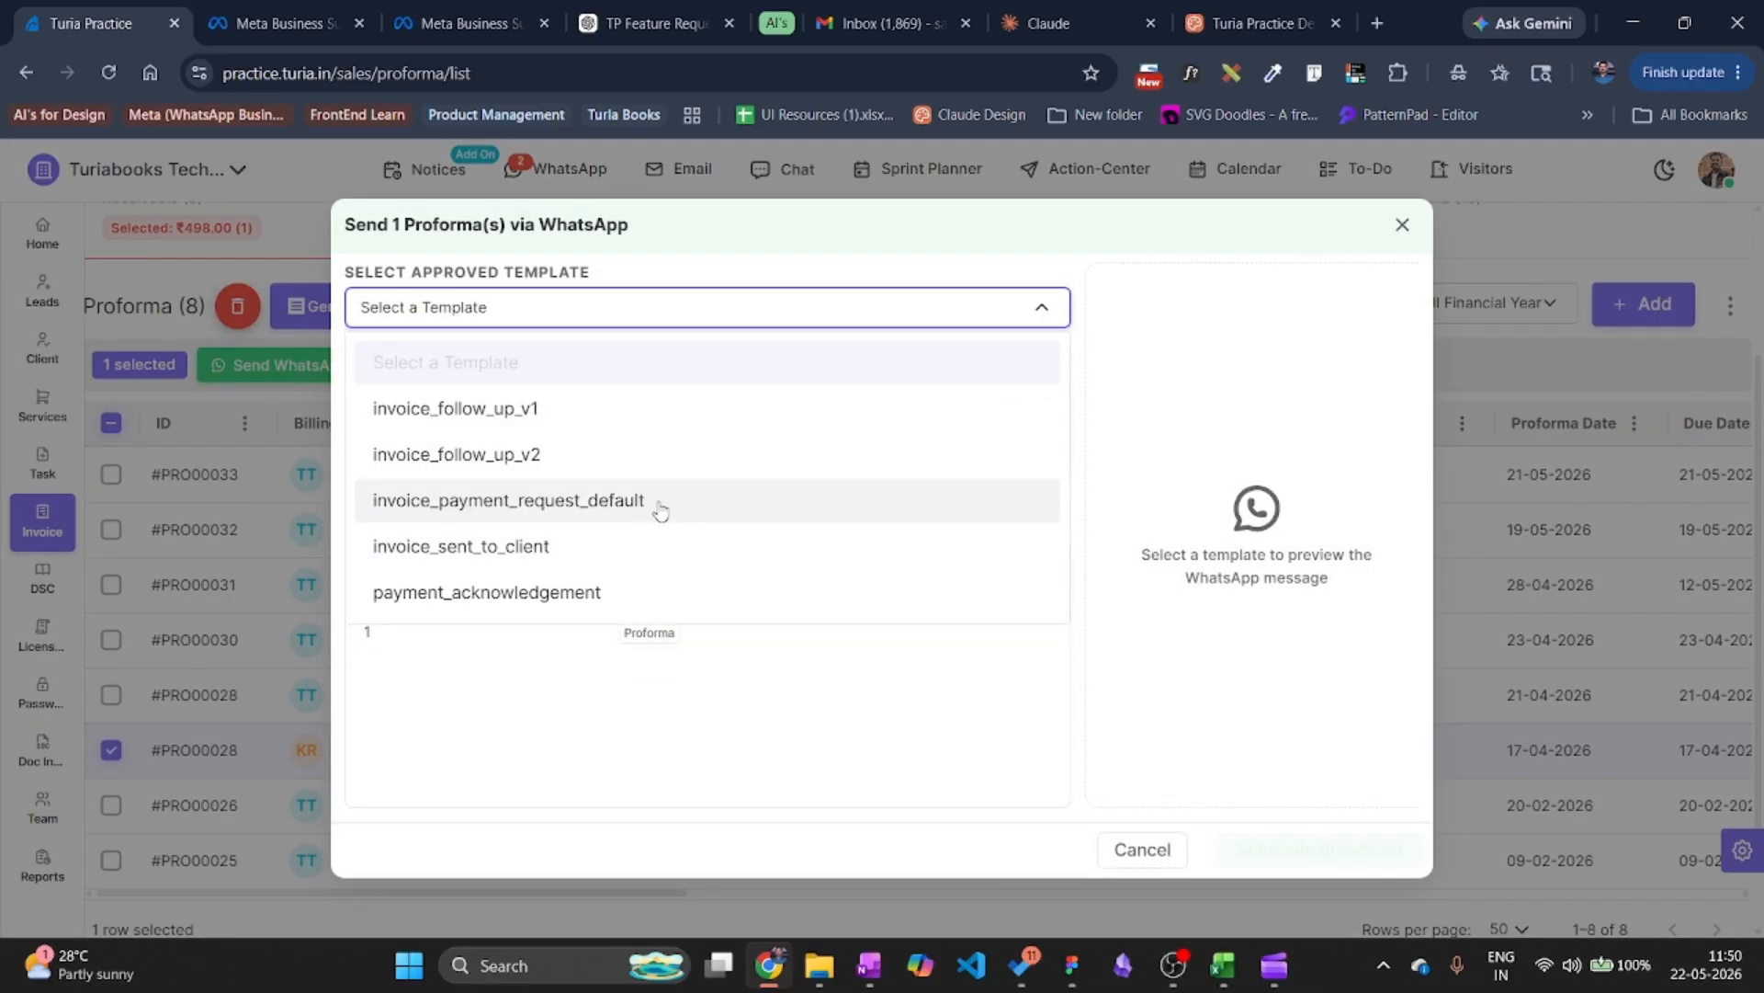
{"action": "left_click", "coordinate": [658, 504]}
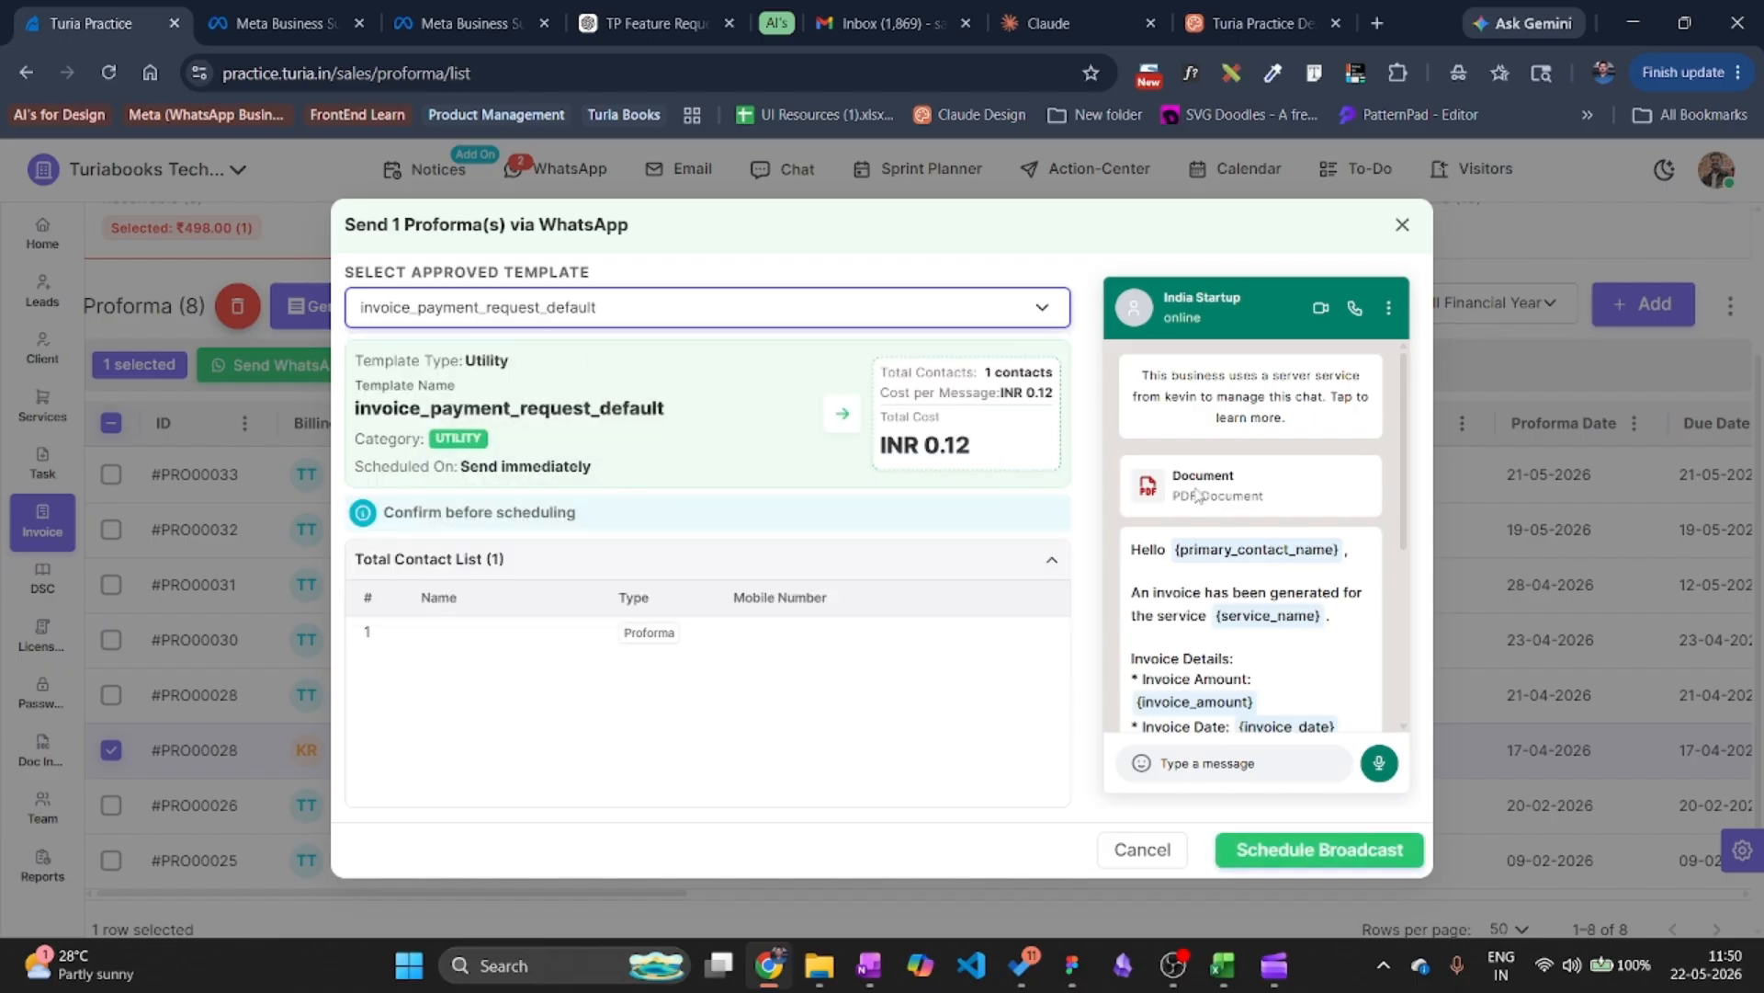
{"action": "scroll", "coordinate": [1213, 547], "scroll_direction": "down", "scroll_amount": 2}
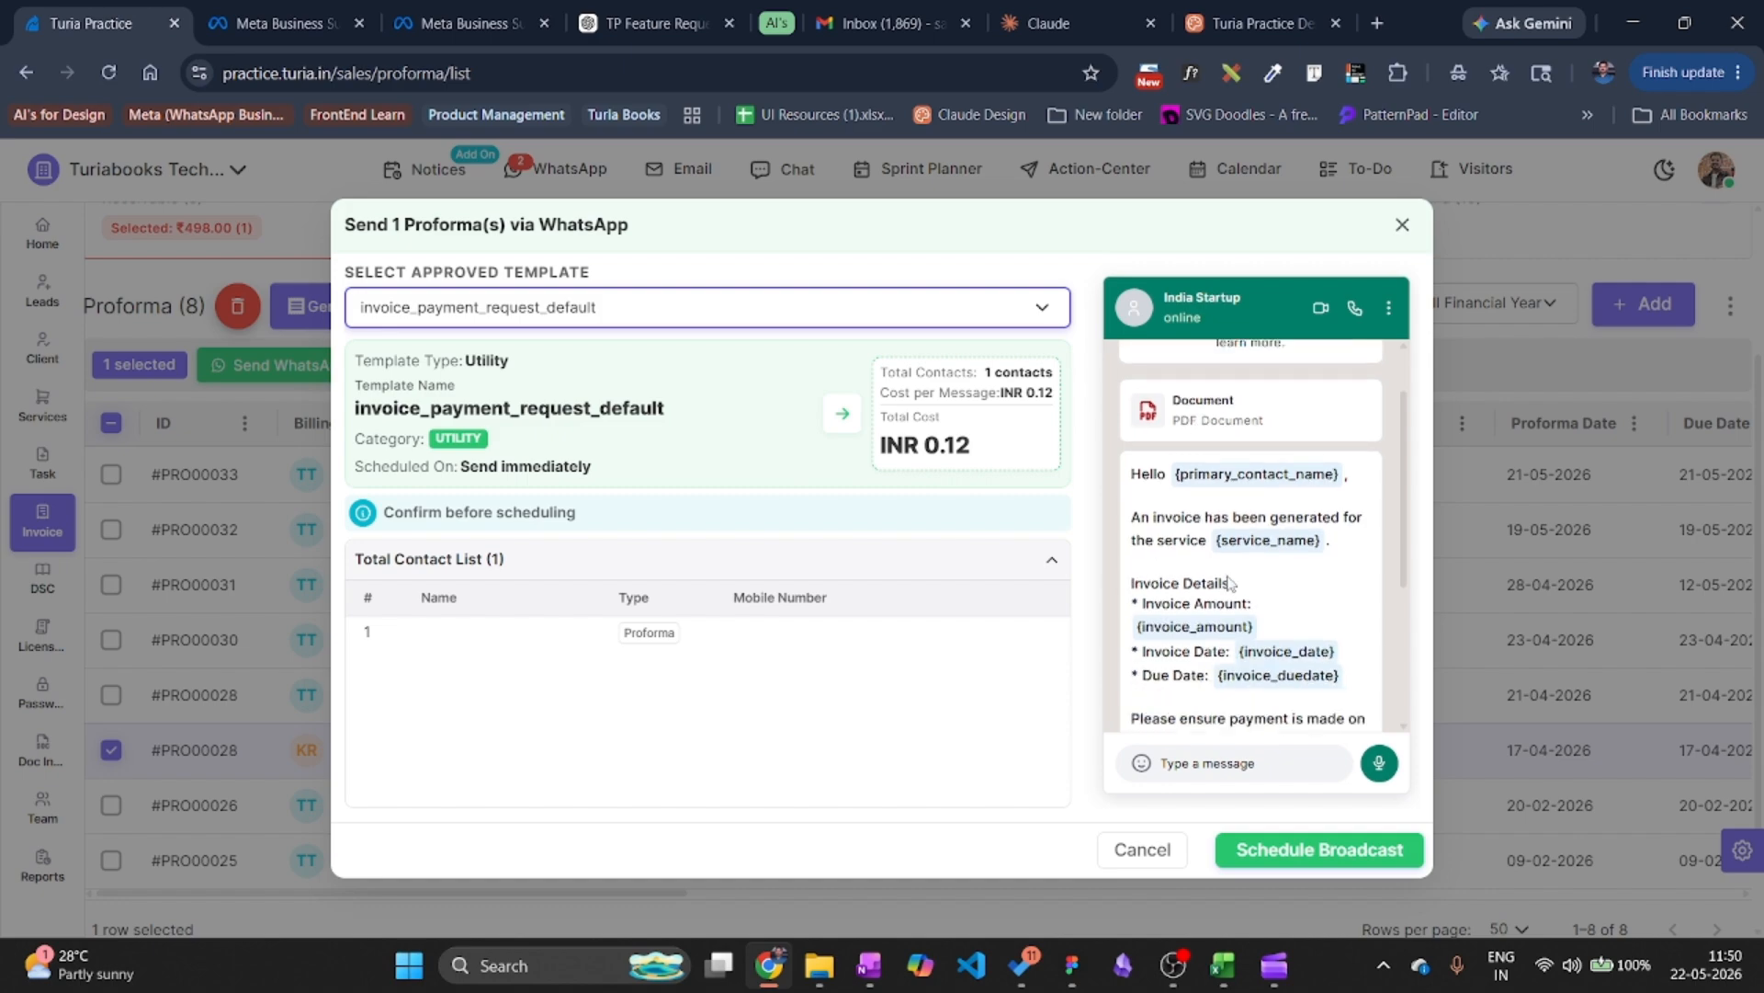
{"action": "left_click", "coordinate": [708, 310]}
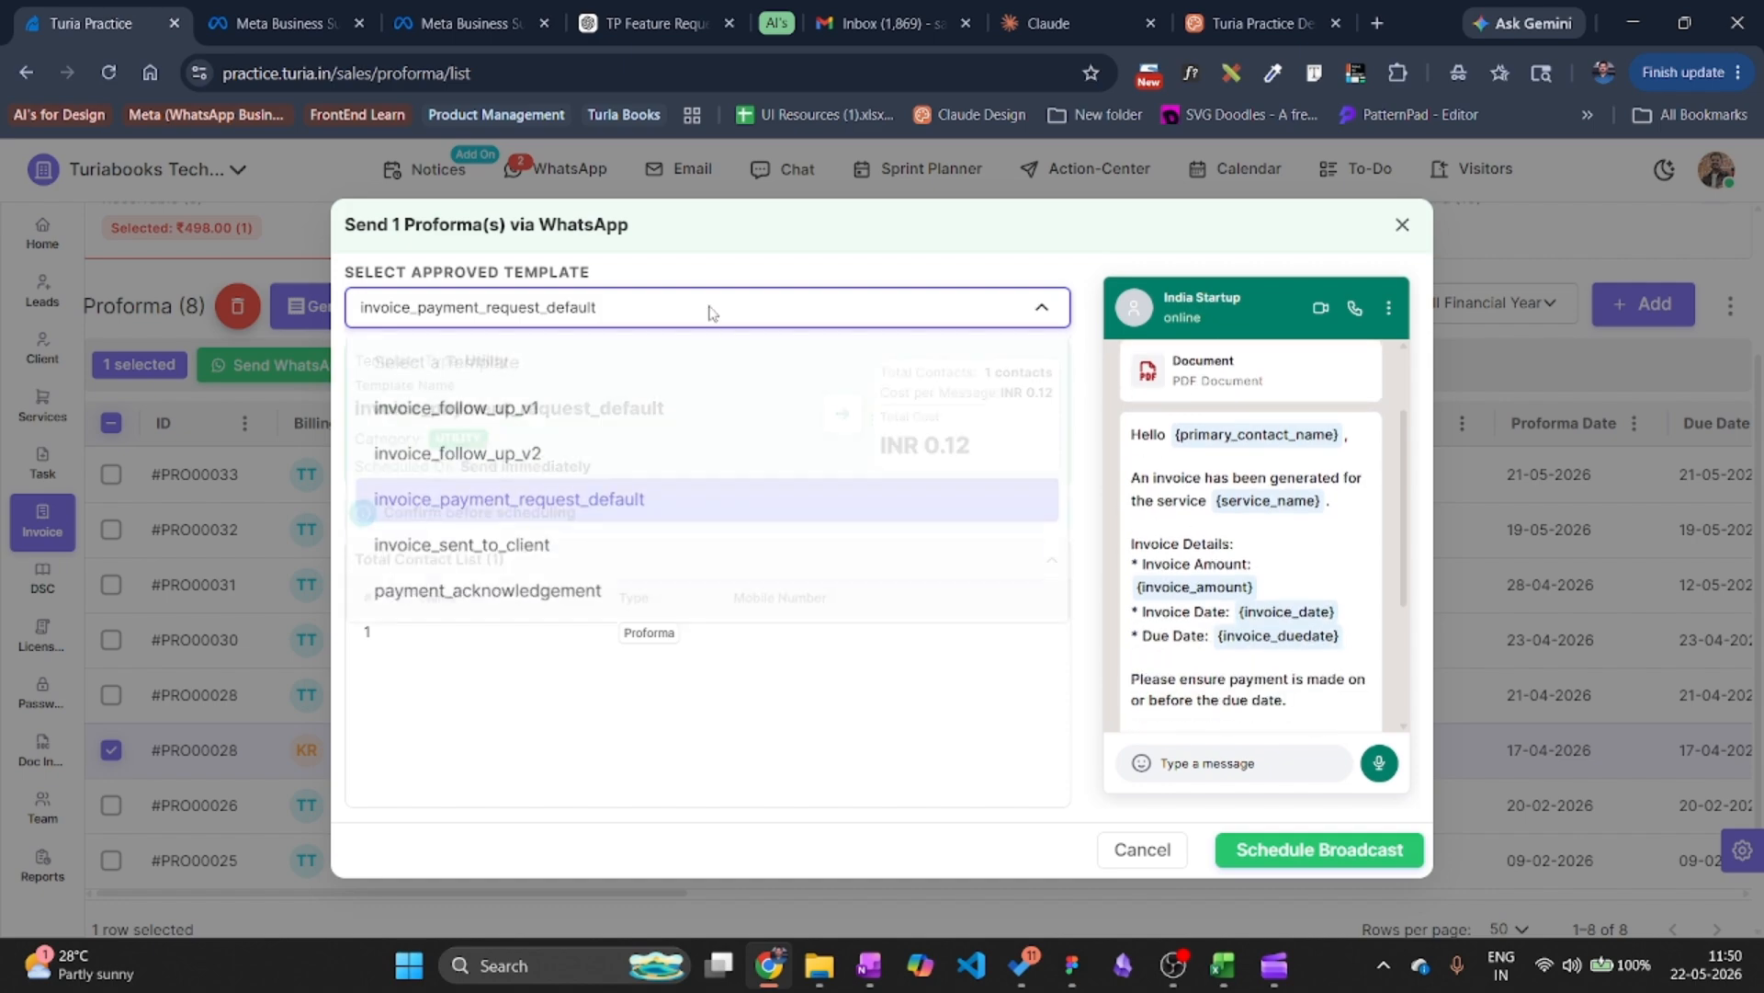
{"action": "left_click", "coordinate": [549, 454]}
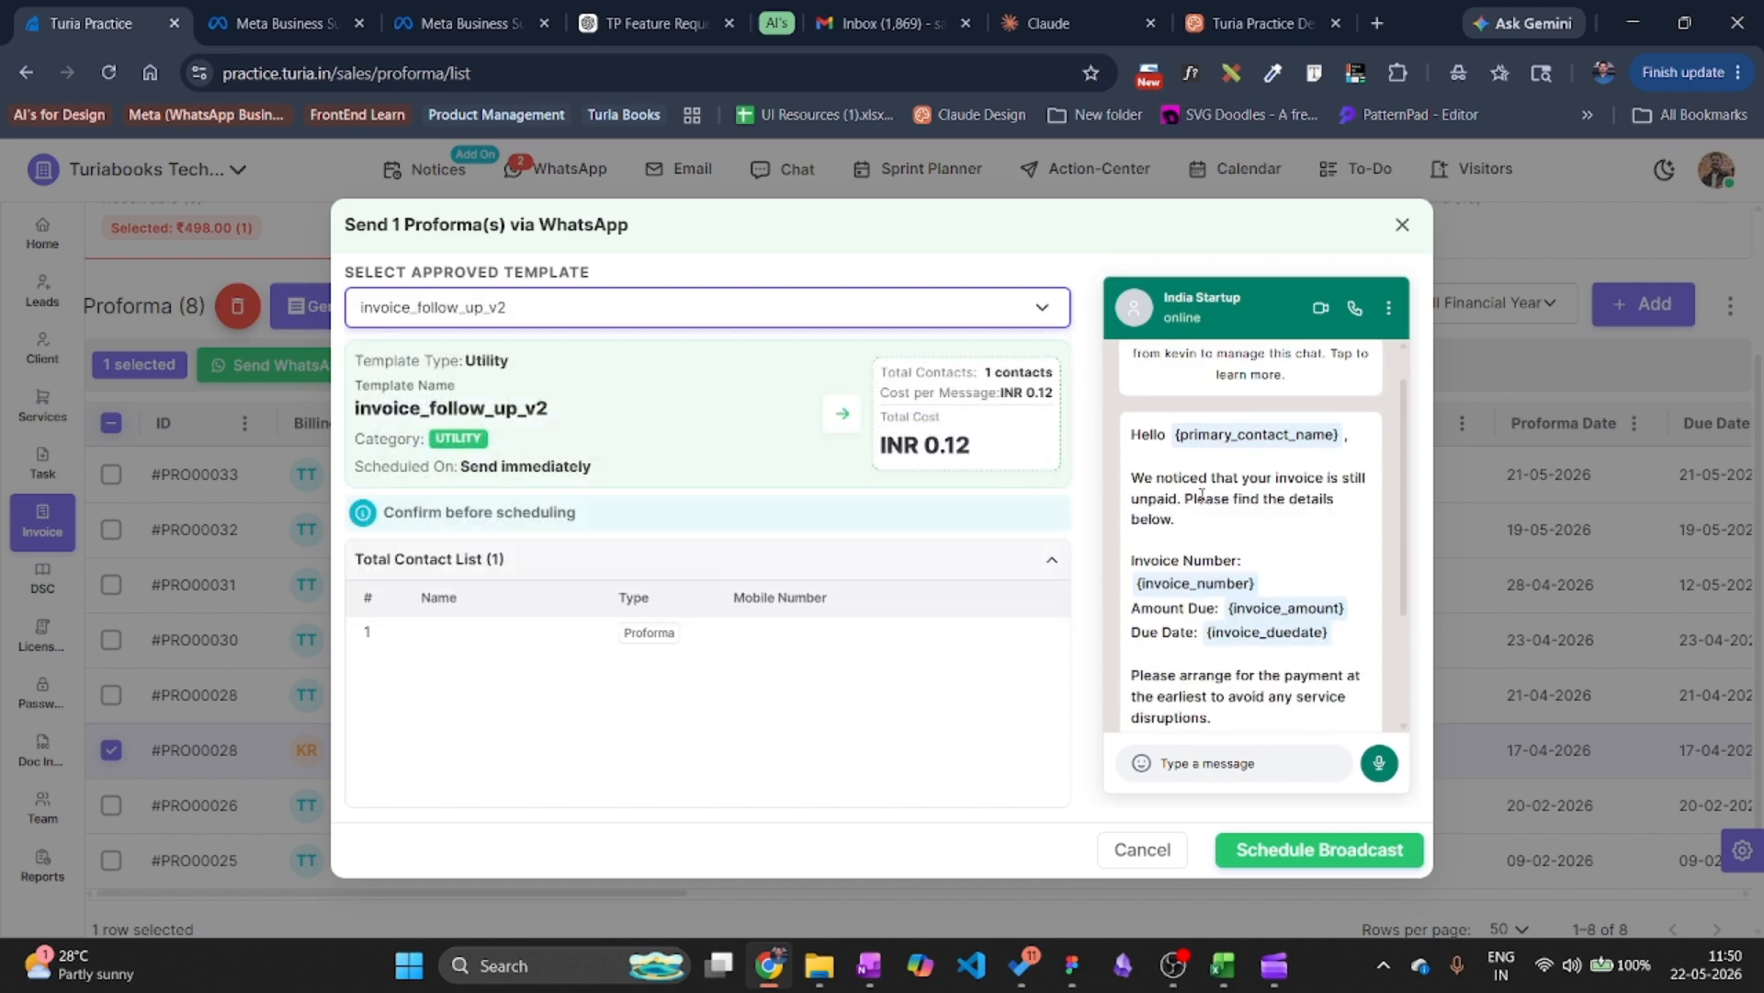
{"action": "scroll", "coordinate": [1227, 501], "scroll_direction": "down", "scroll_amount": 3}
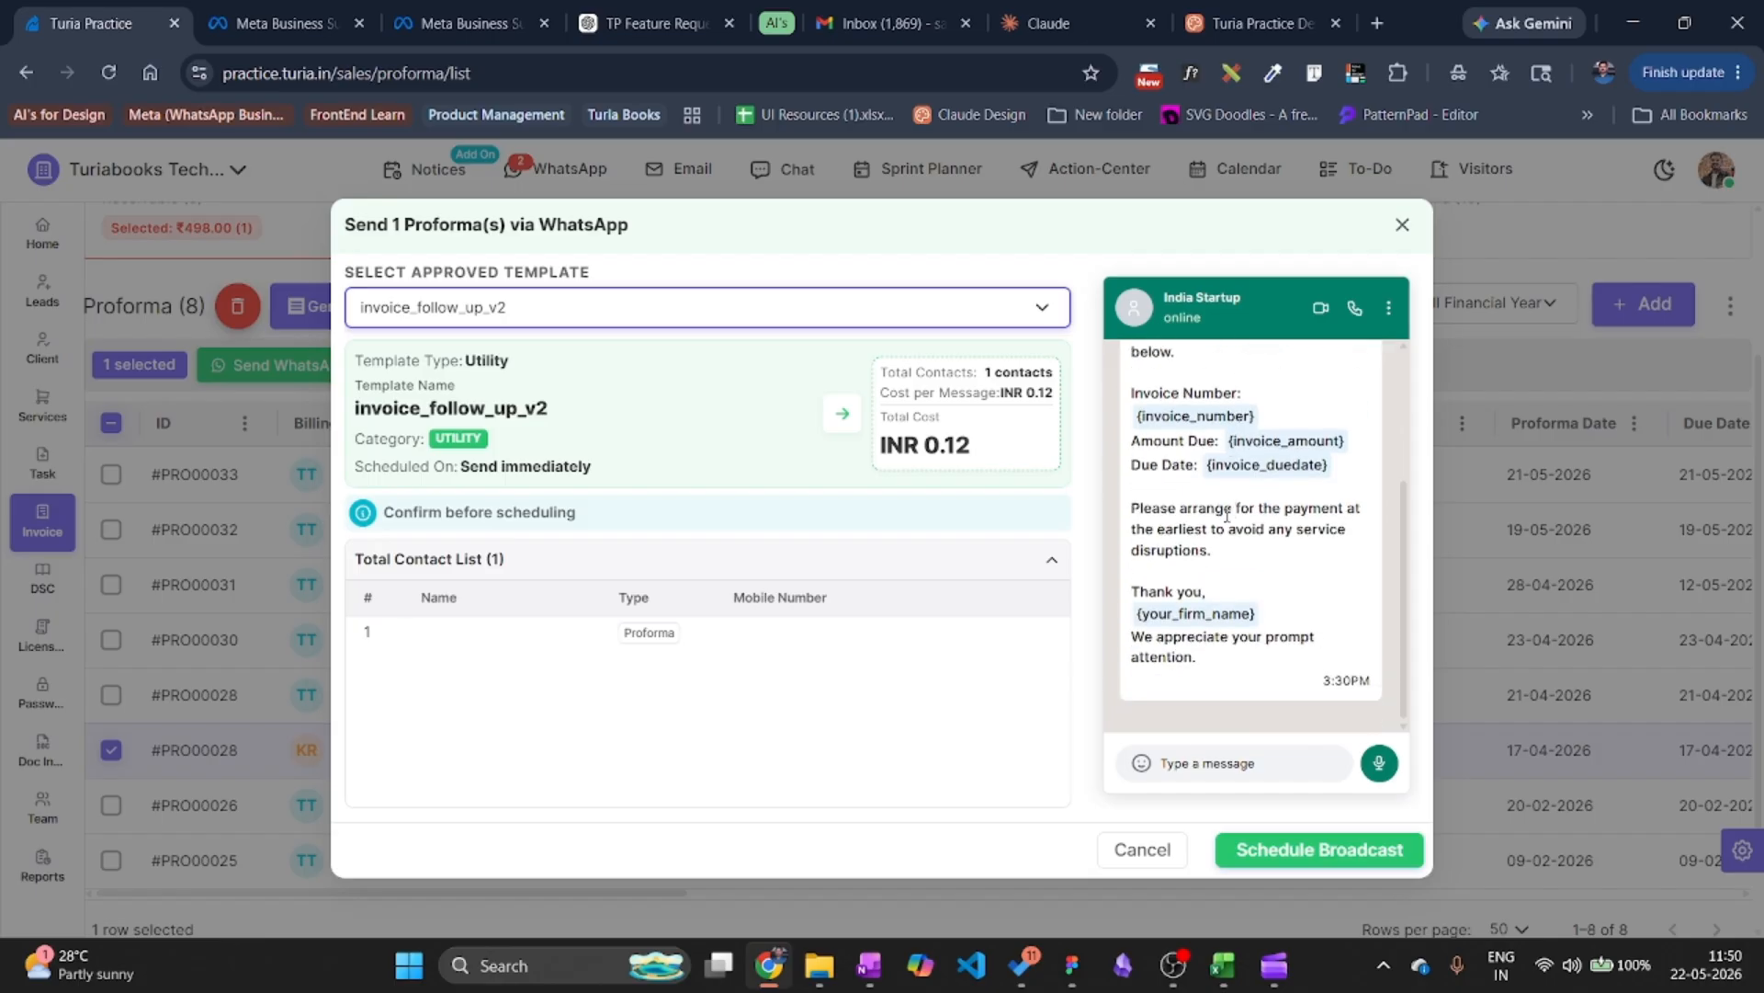
{"action": "left_click", "coordinate": [571, 310]}
{"action": "left_click", "coordinate": [539, 511]}
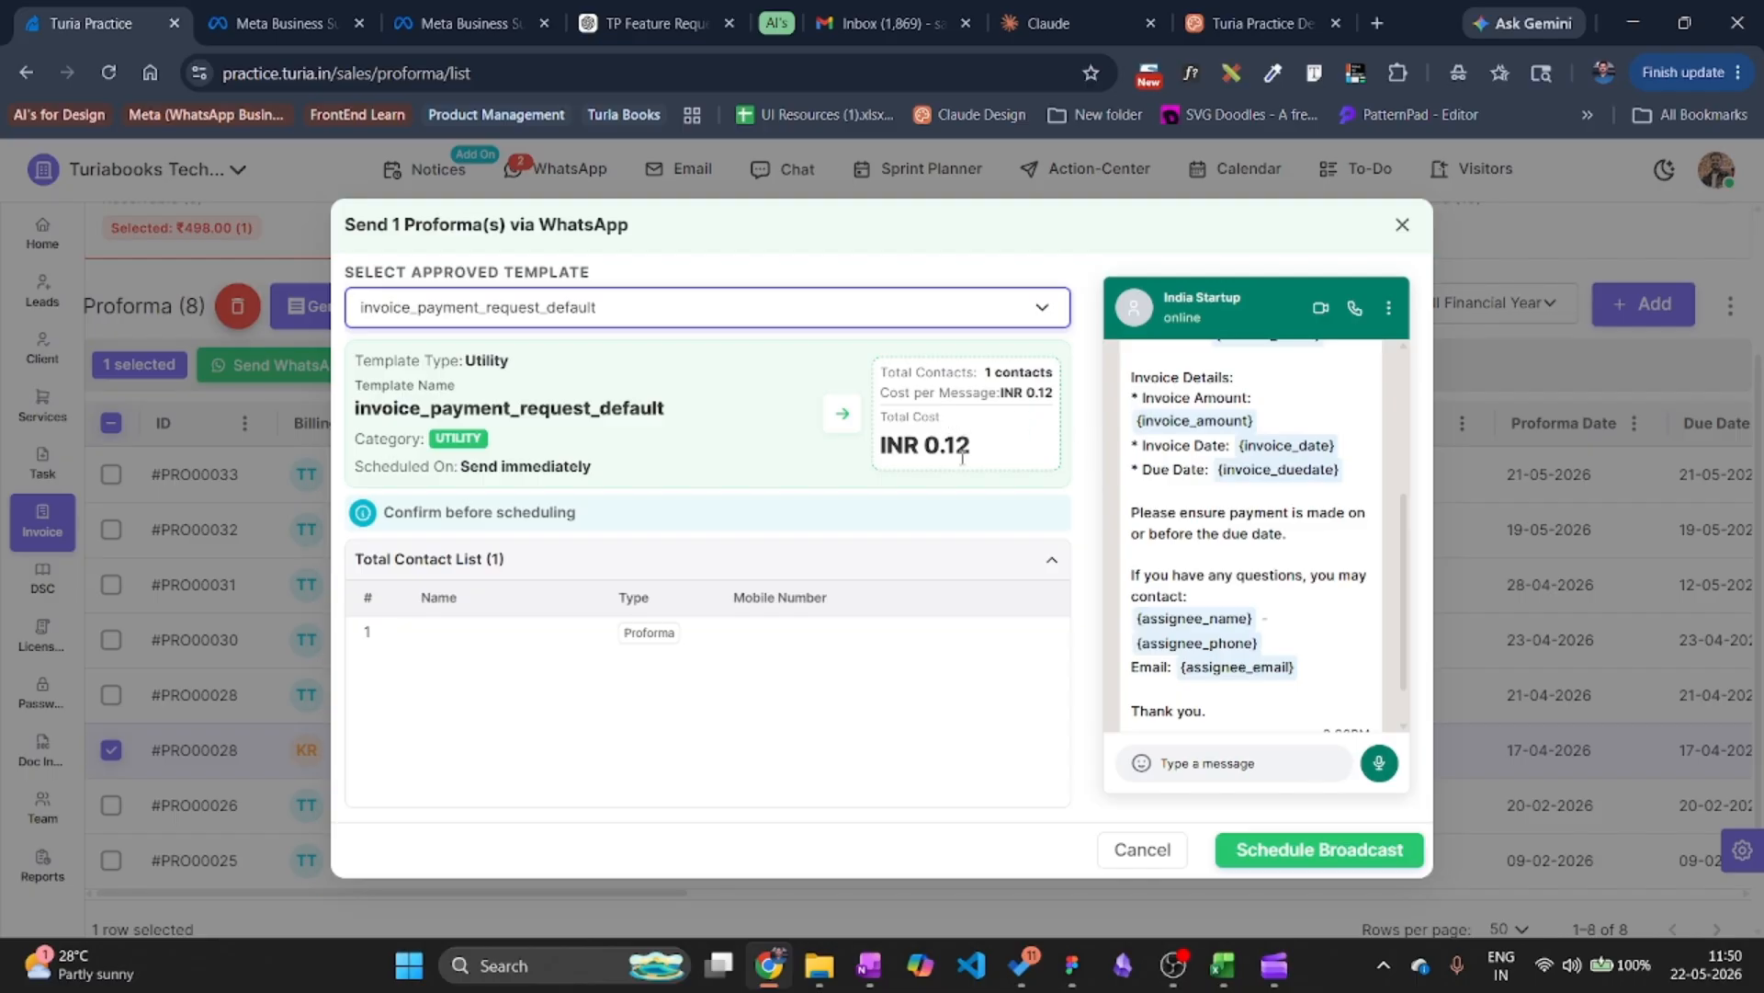
Schedule the proforma broadcast and dismiss the 1 queued, 0 rejected confirmation.
{"action": "scroll", "coordinate": [1264, 496], "scroll_direction": "up", "scroll_amount": 5}
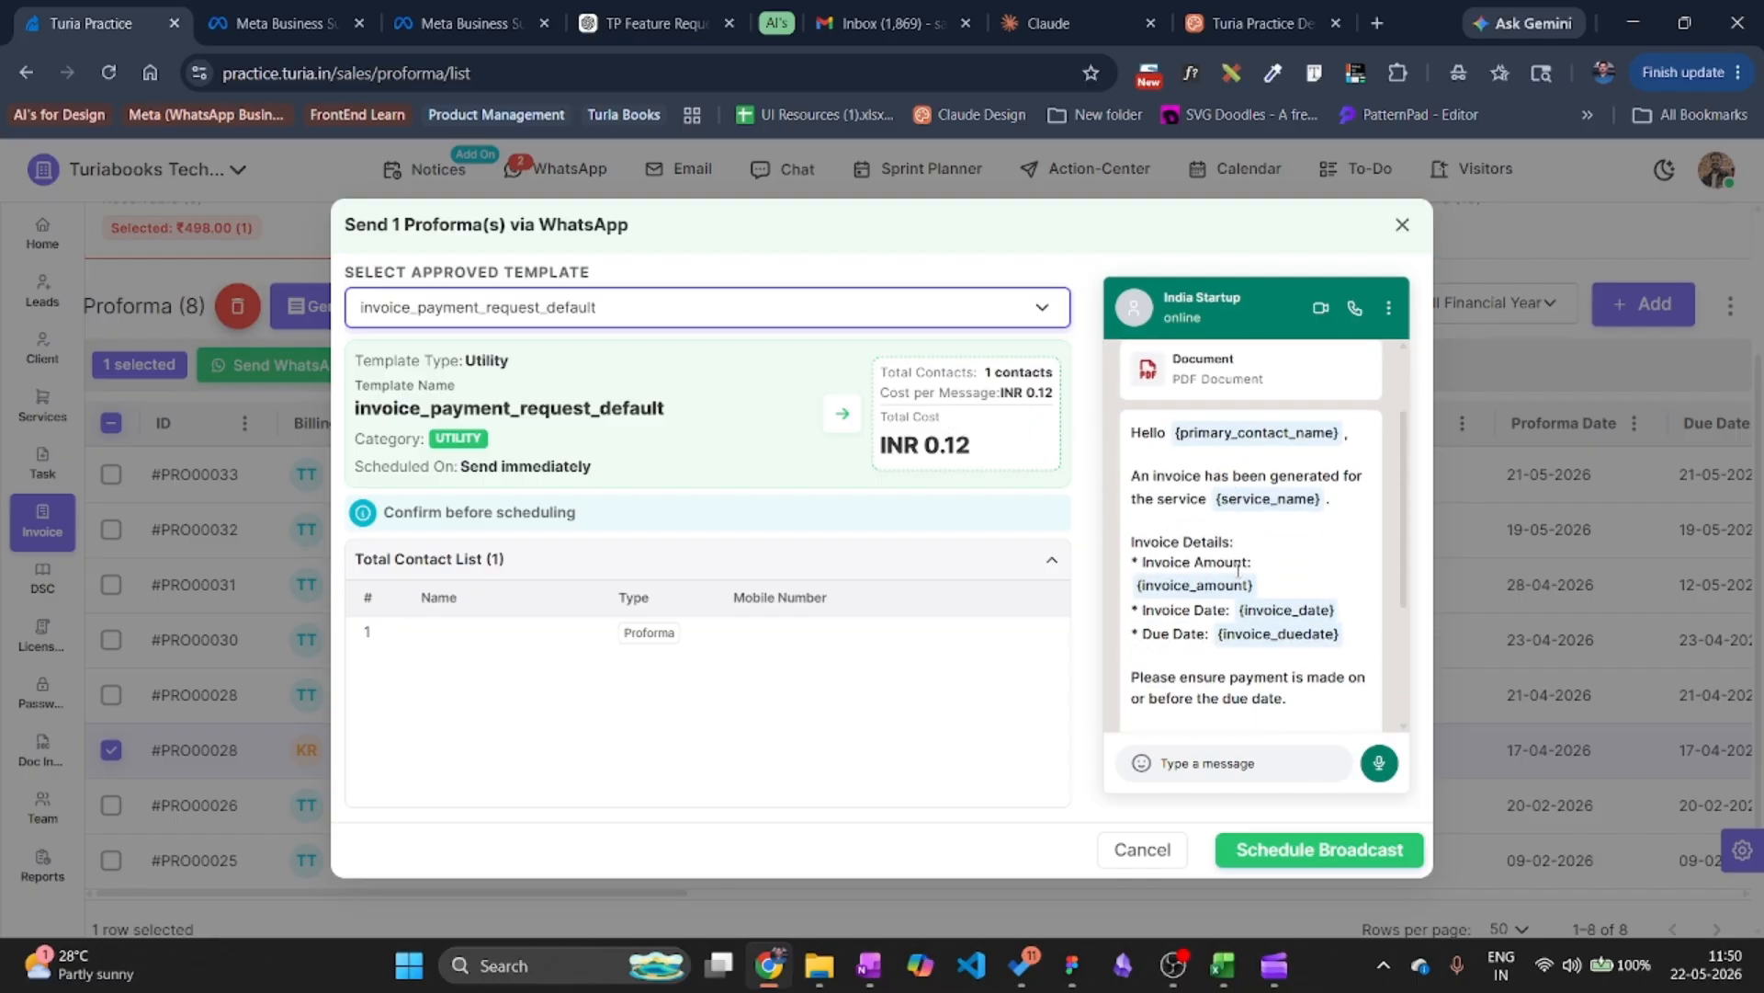
{"action": "scroll", "coordinate": [1236, 565], "scroll_direction": "down", "scroll_amount": 3}
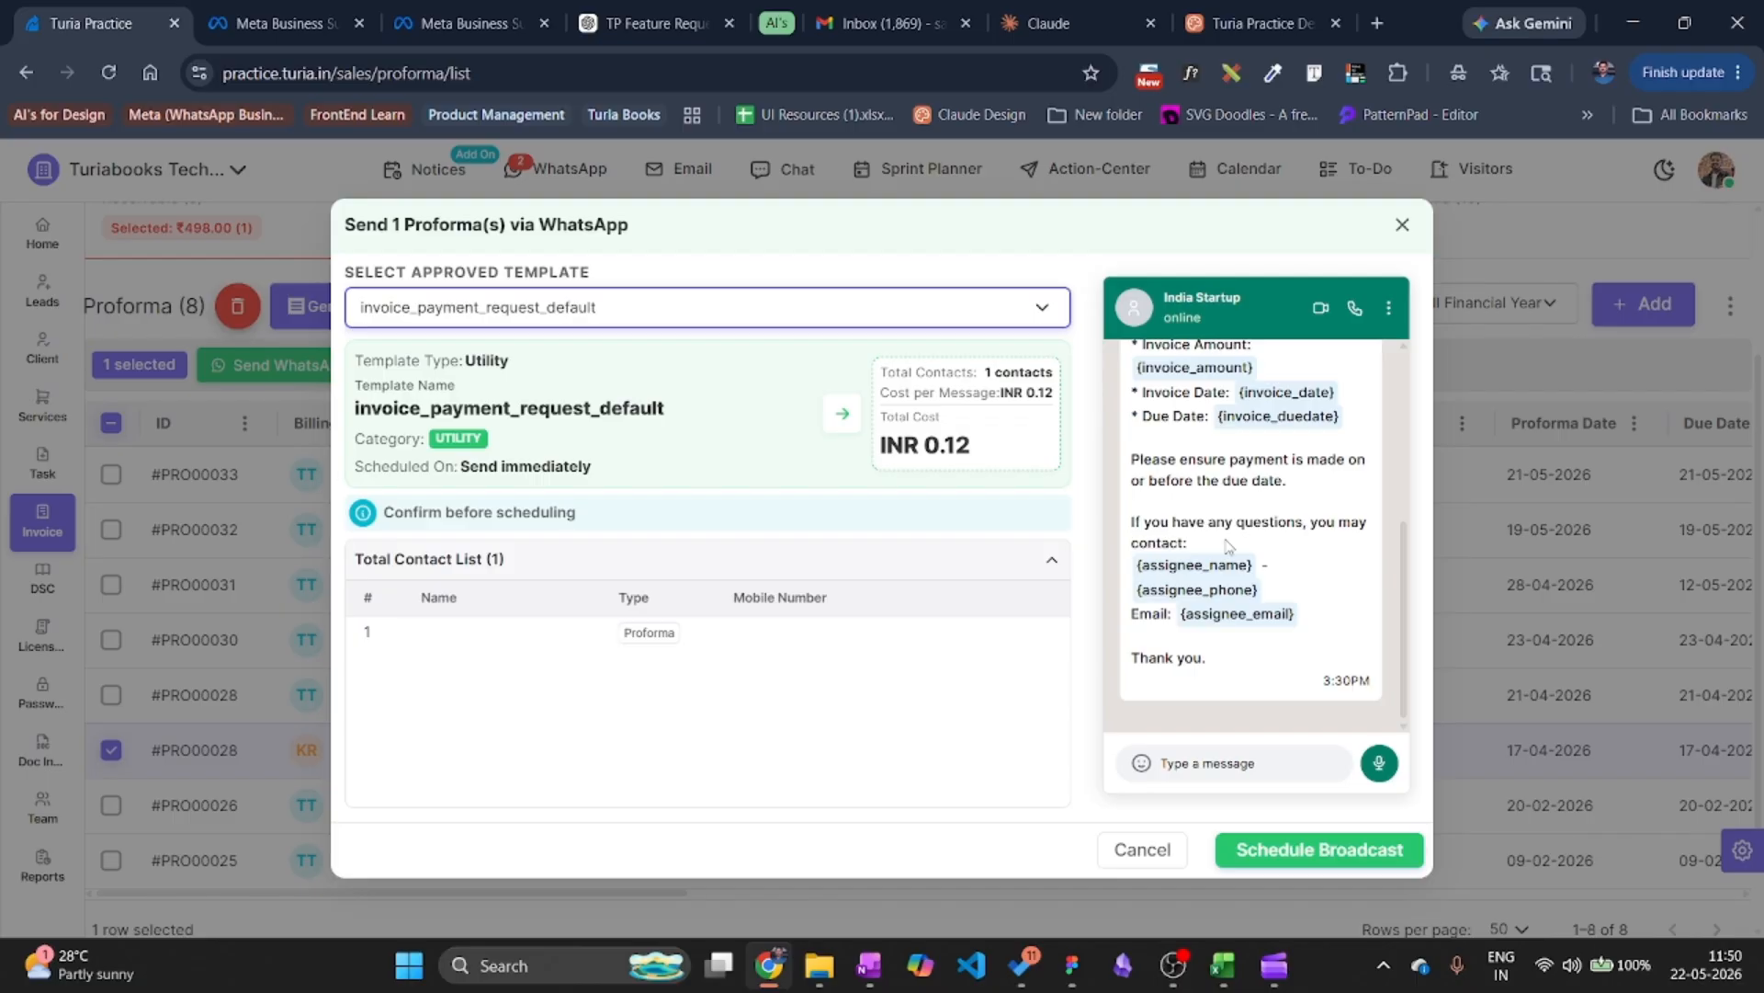
{"action": "left_click", "coordinate": [1287, 850]}
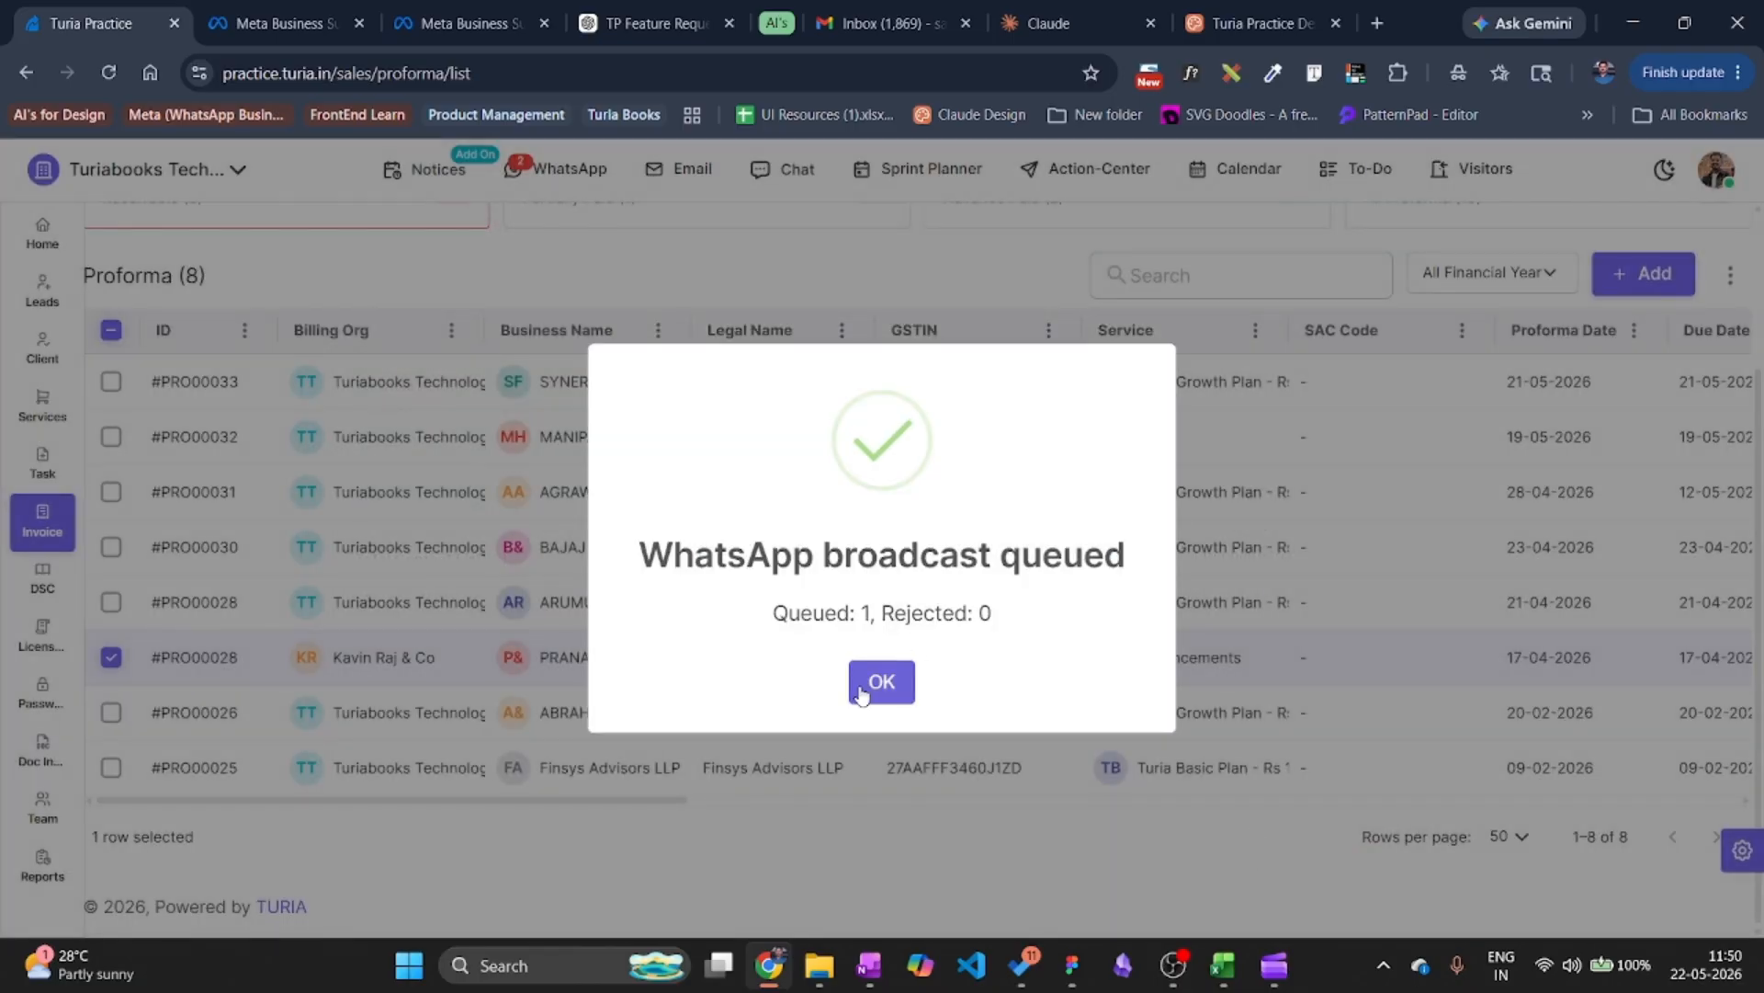
{"action": "left_click", "coordinate": [861, 691]}
Reload the WhatsApp inbox and view the #PRO00026 reminder chat showing the 'Ok thank you' reply.
{"action": "left_click", "coordinate": [557, 169]}
{"action": "left_click", "coordinate": [250, 354]}
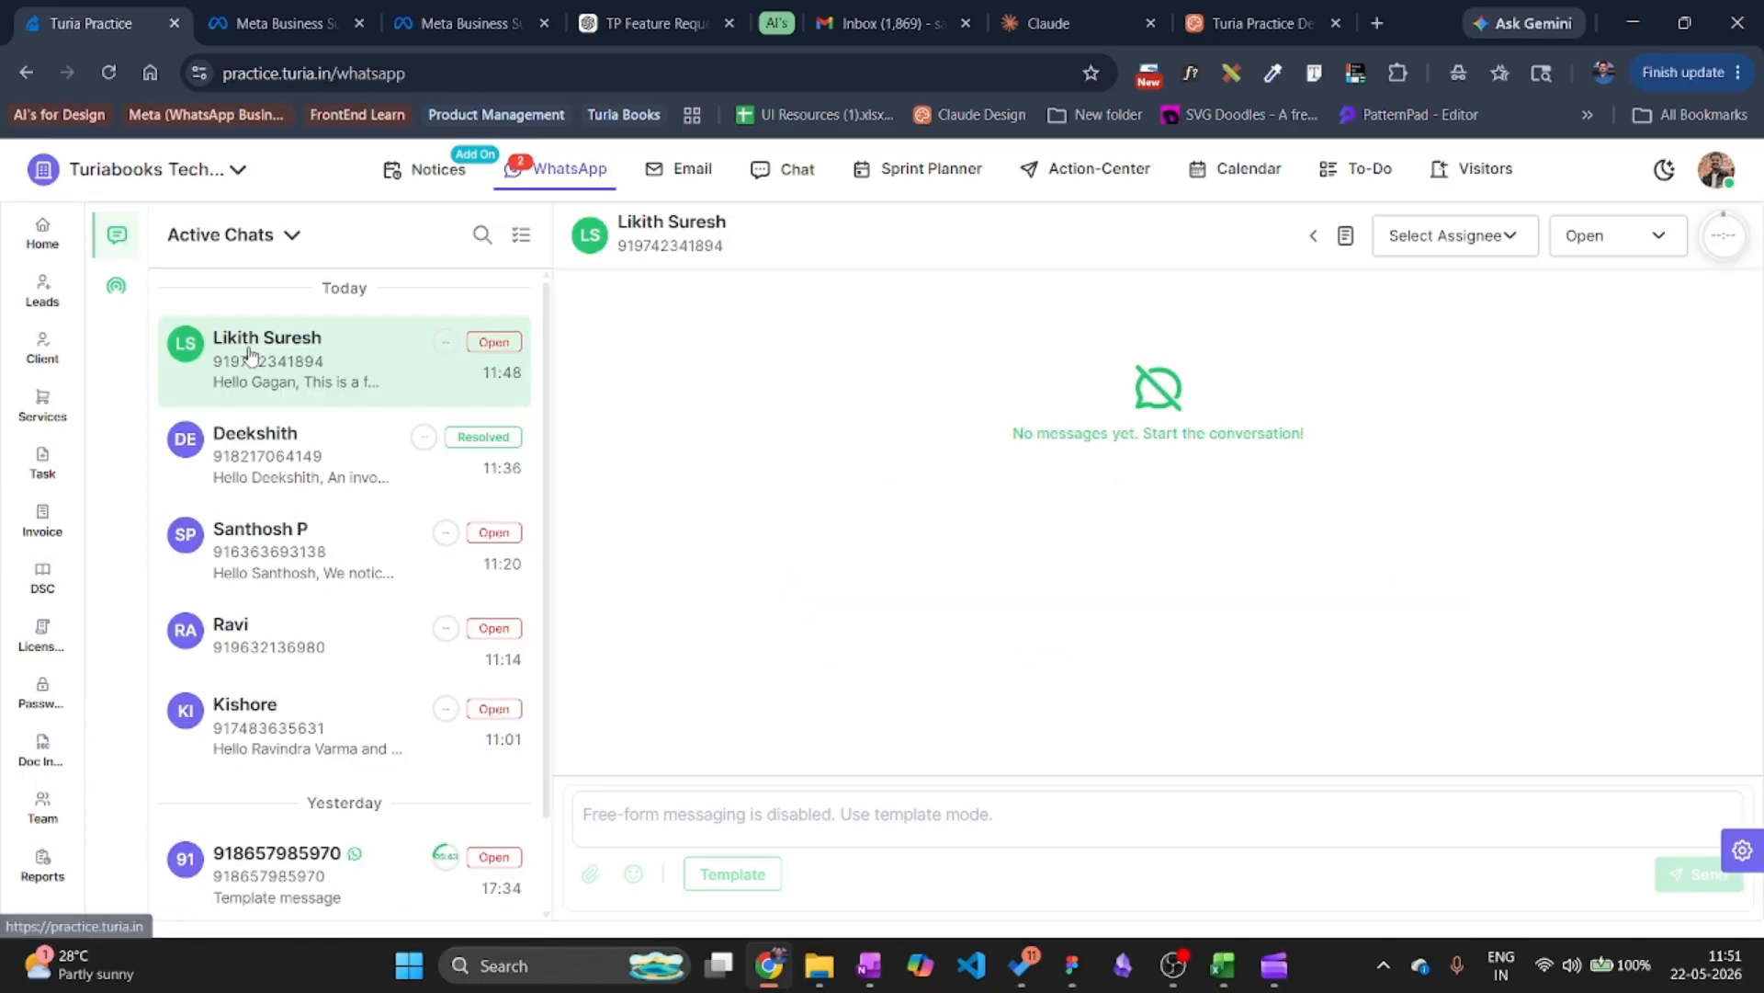
{"action": "left_click", "coordinate": [348, 559]}
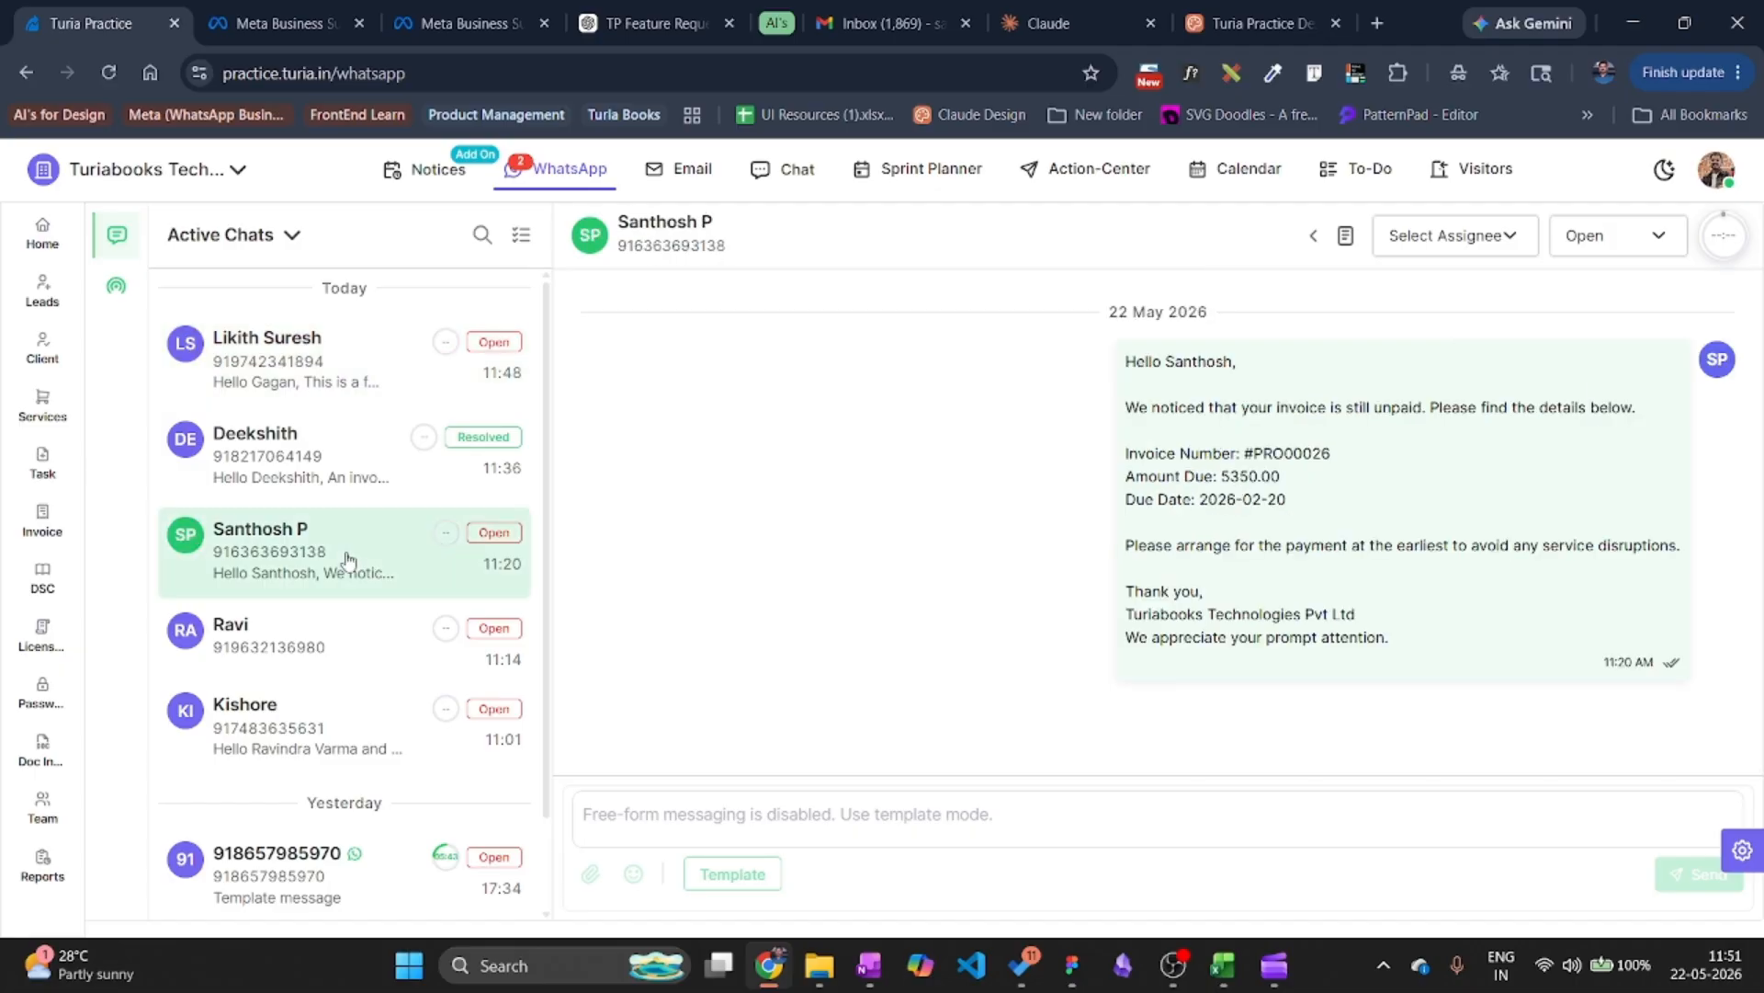
{"action": "key", "text": "F5"}
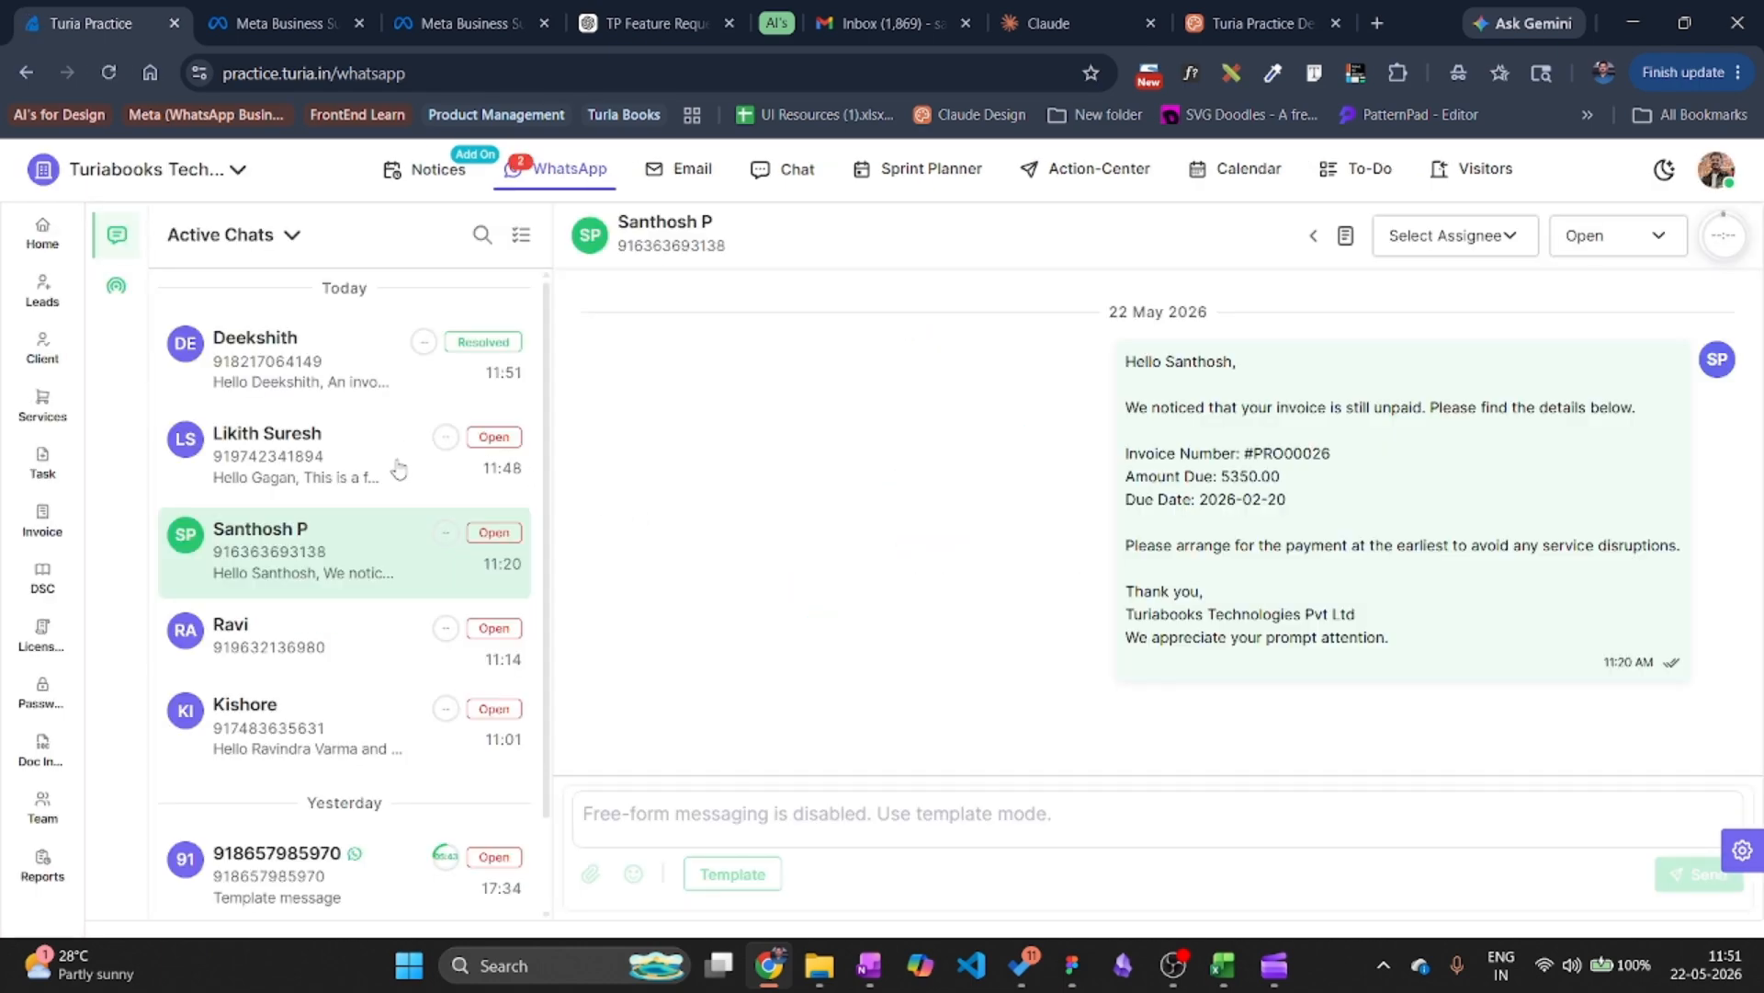
{"action": "left_click", "coordinate": [289, 386]}
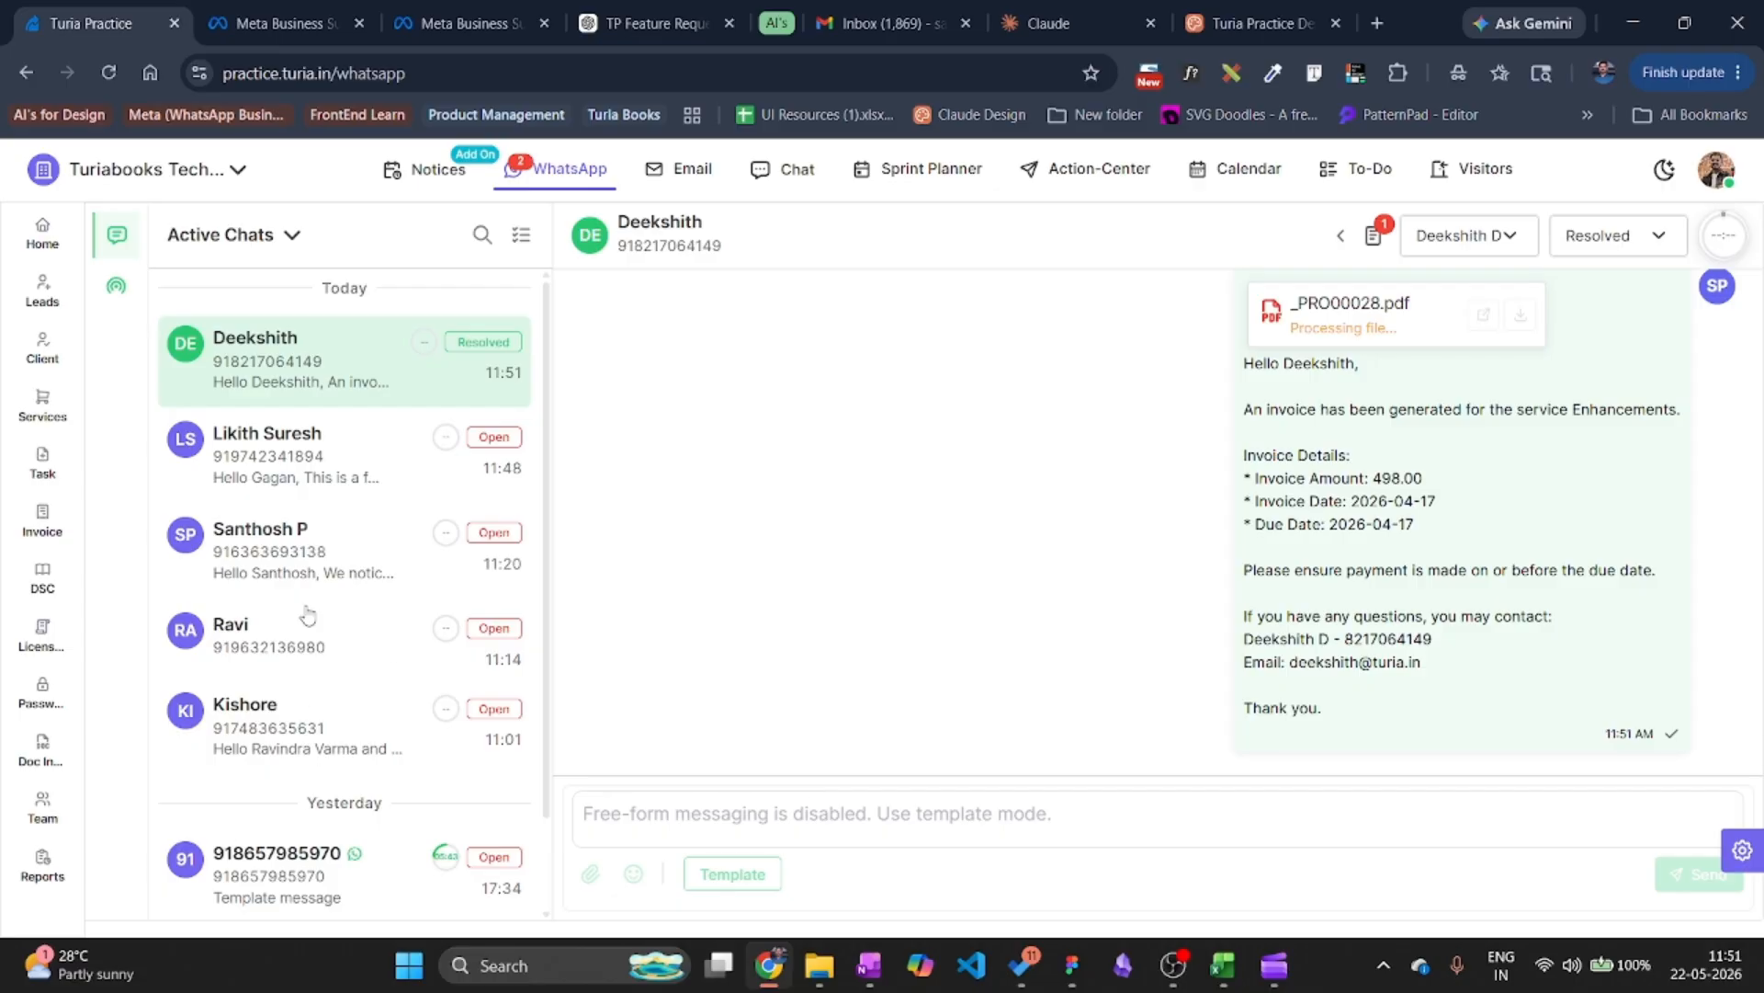
{"action": "left_click", "coordinate": [308, 564]}
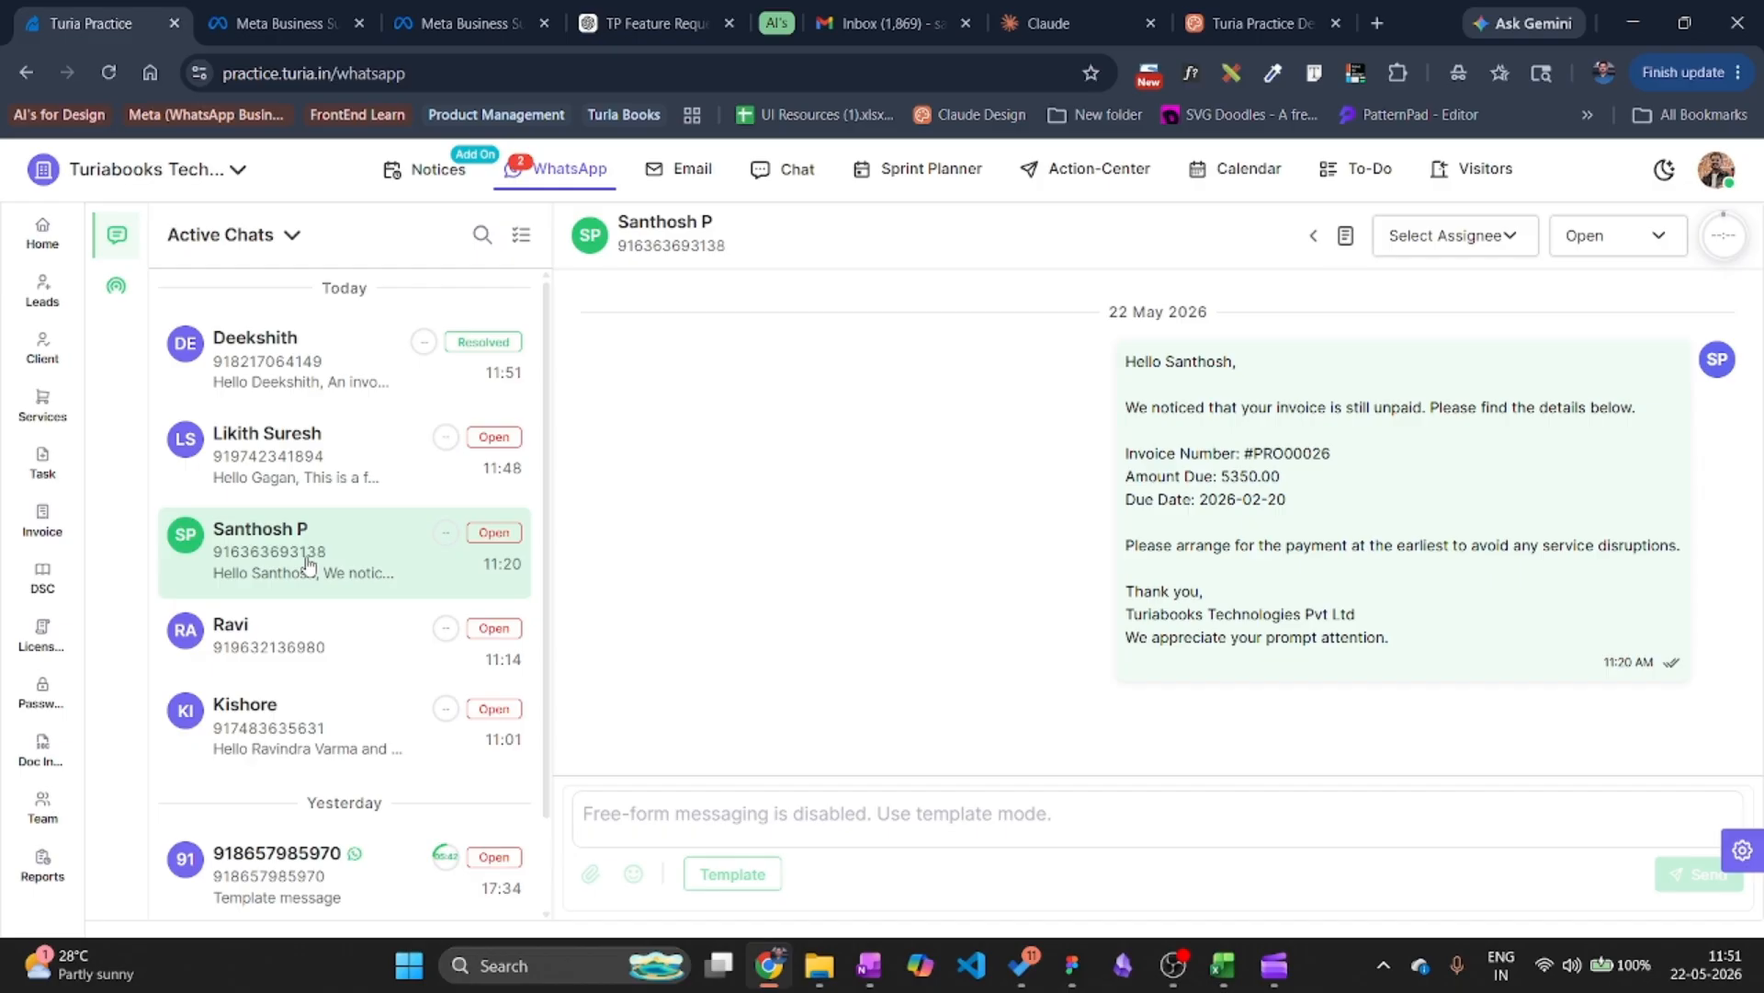
Reload the WhatsApp inbox twice and start a free-form message in the top chat.
{"action": "left_click", "coordinate": [109, 74]}
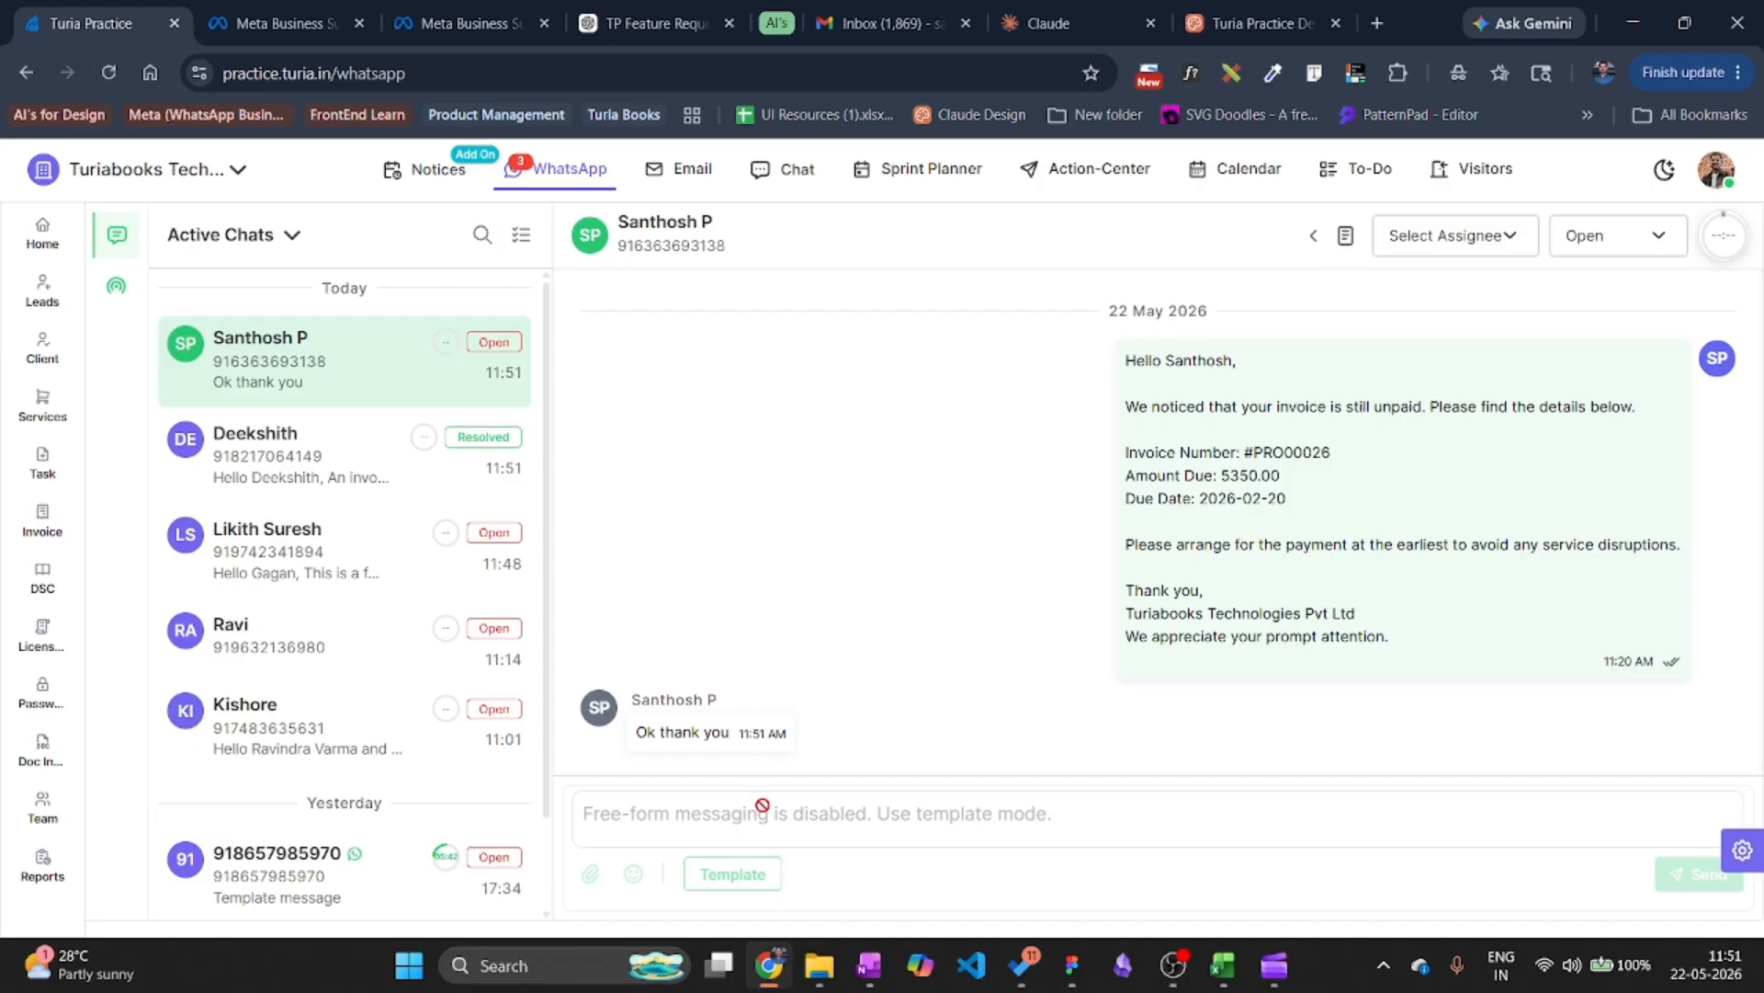
{"action": "left_click", "coordinate": [108, 73]}
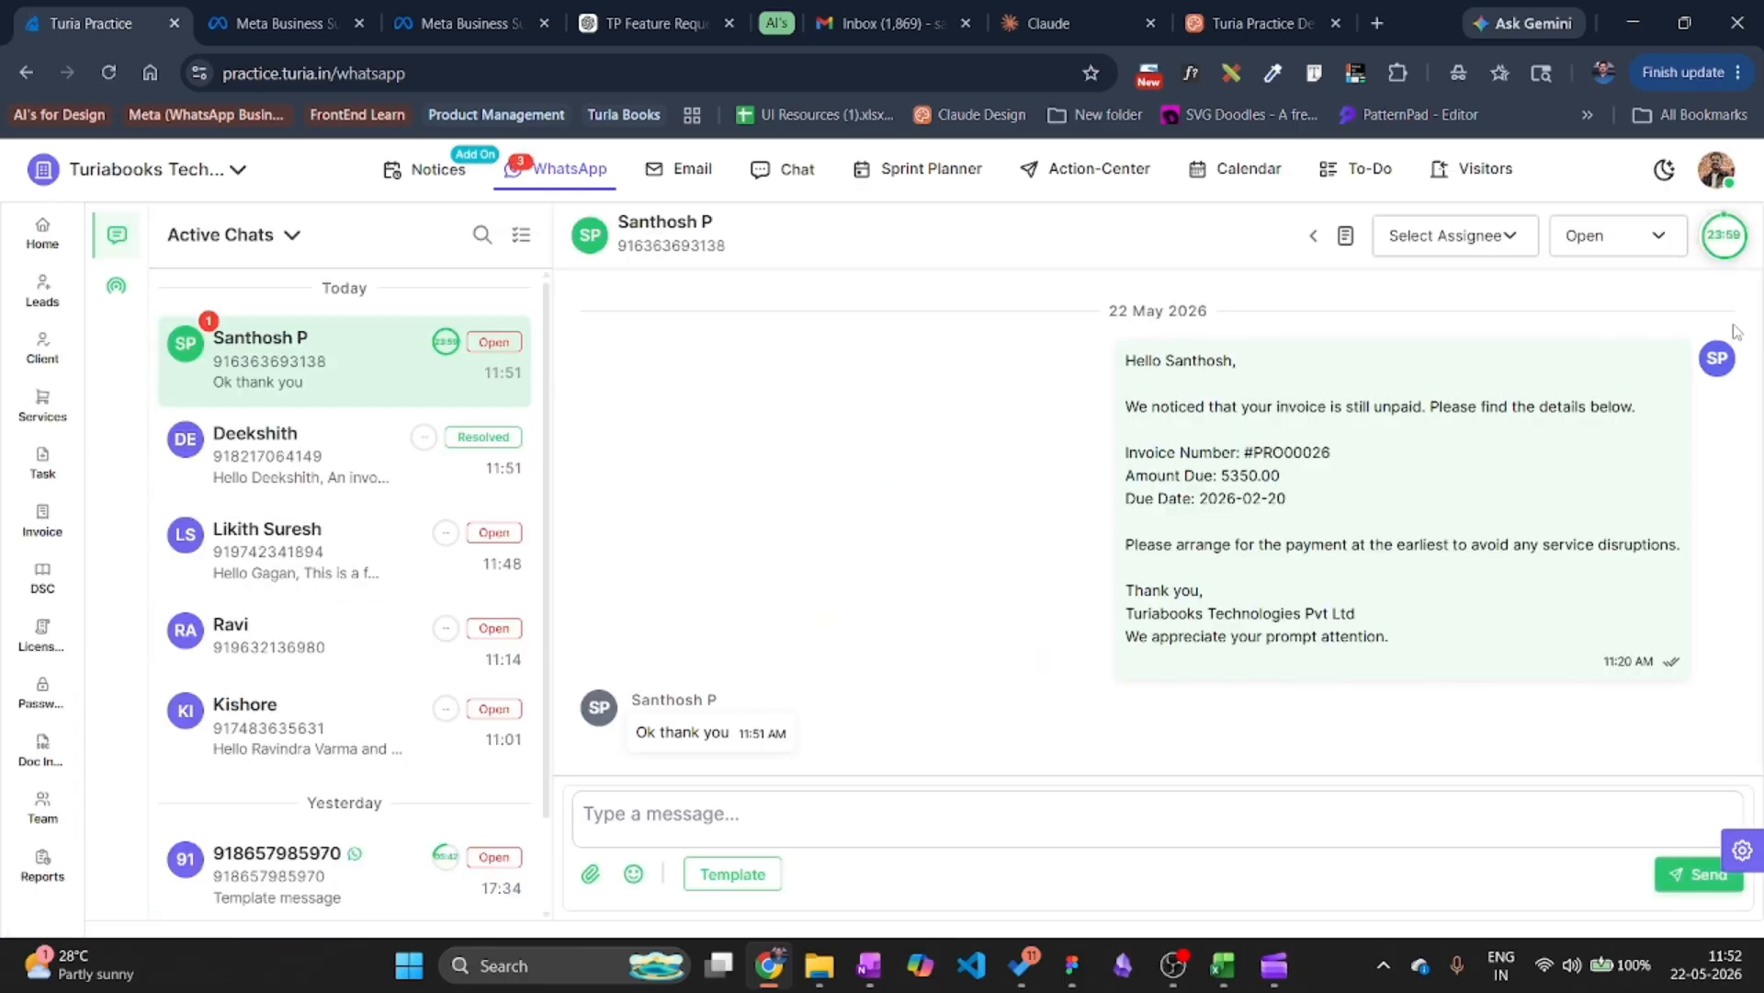
{"action": "mouse_move", "coordinate": [1718, 252]}
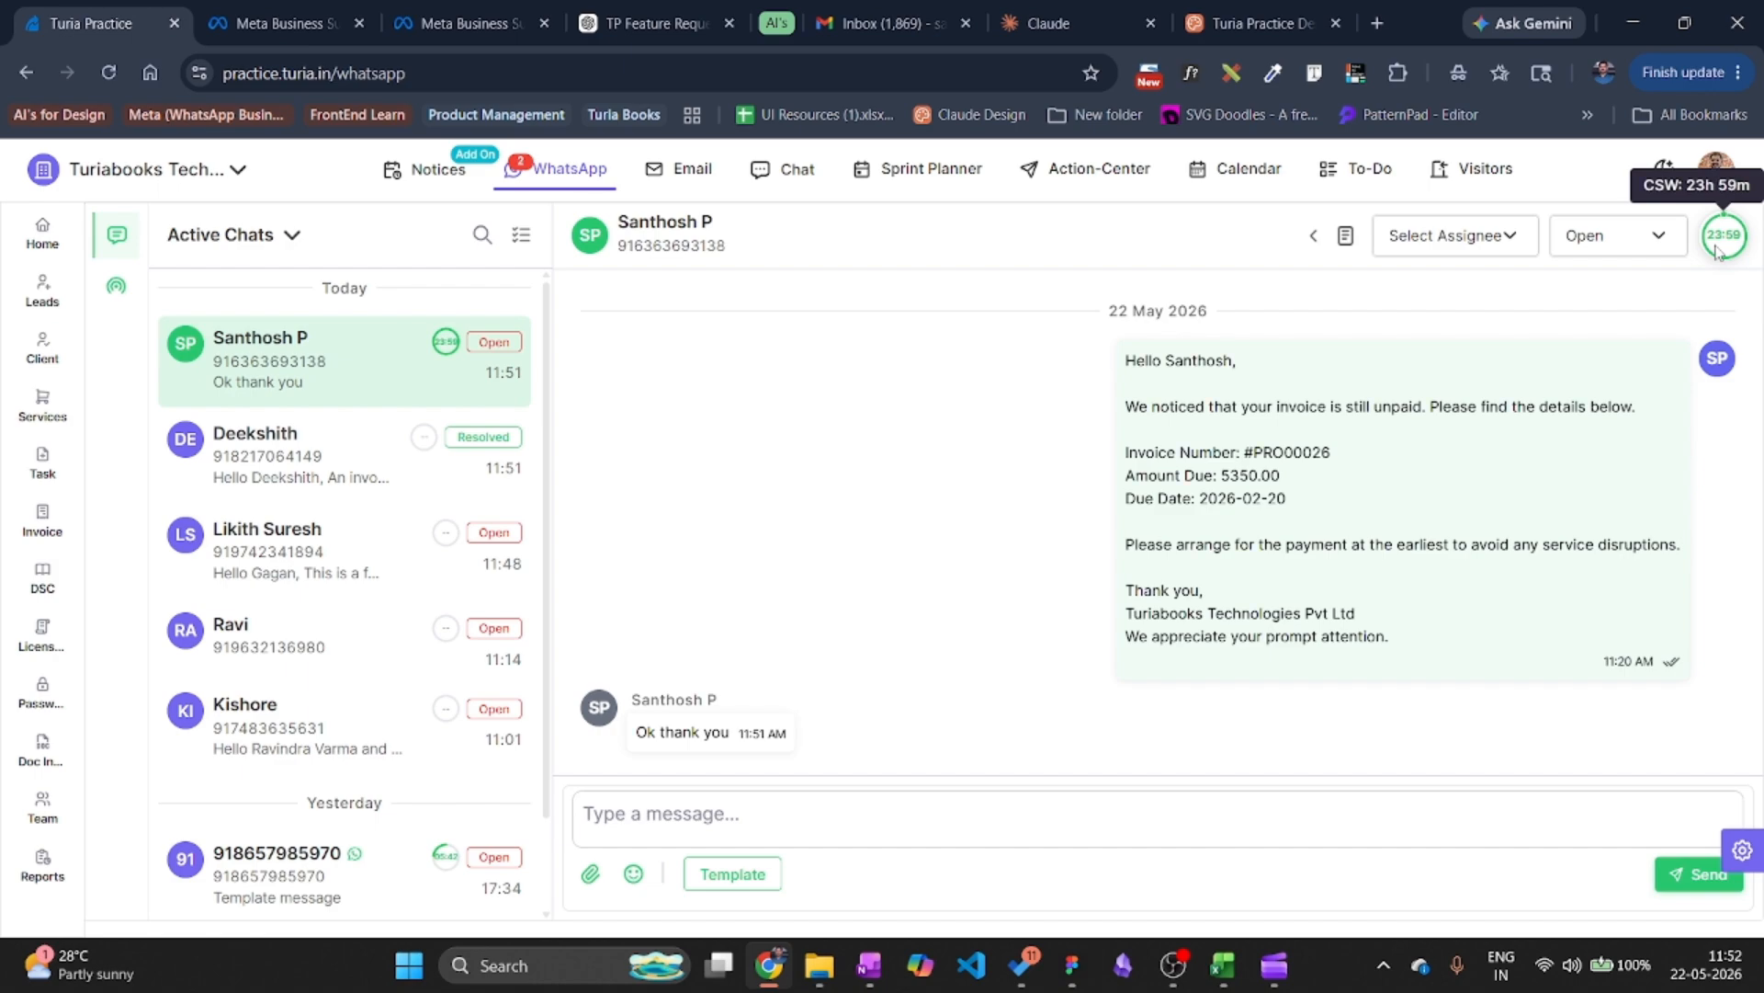
{"action": "left_click", "coordinate": [643, 827]}
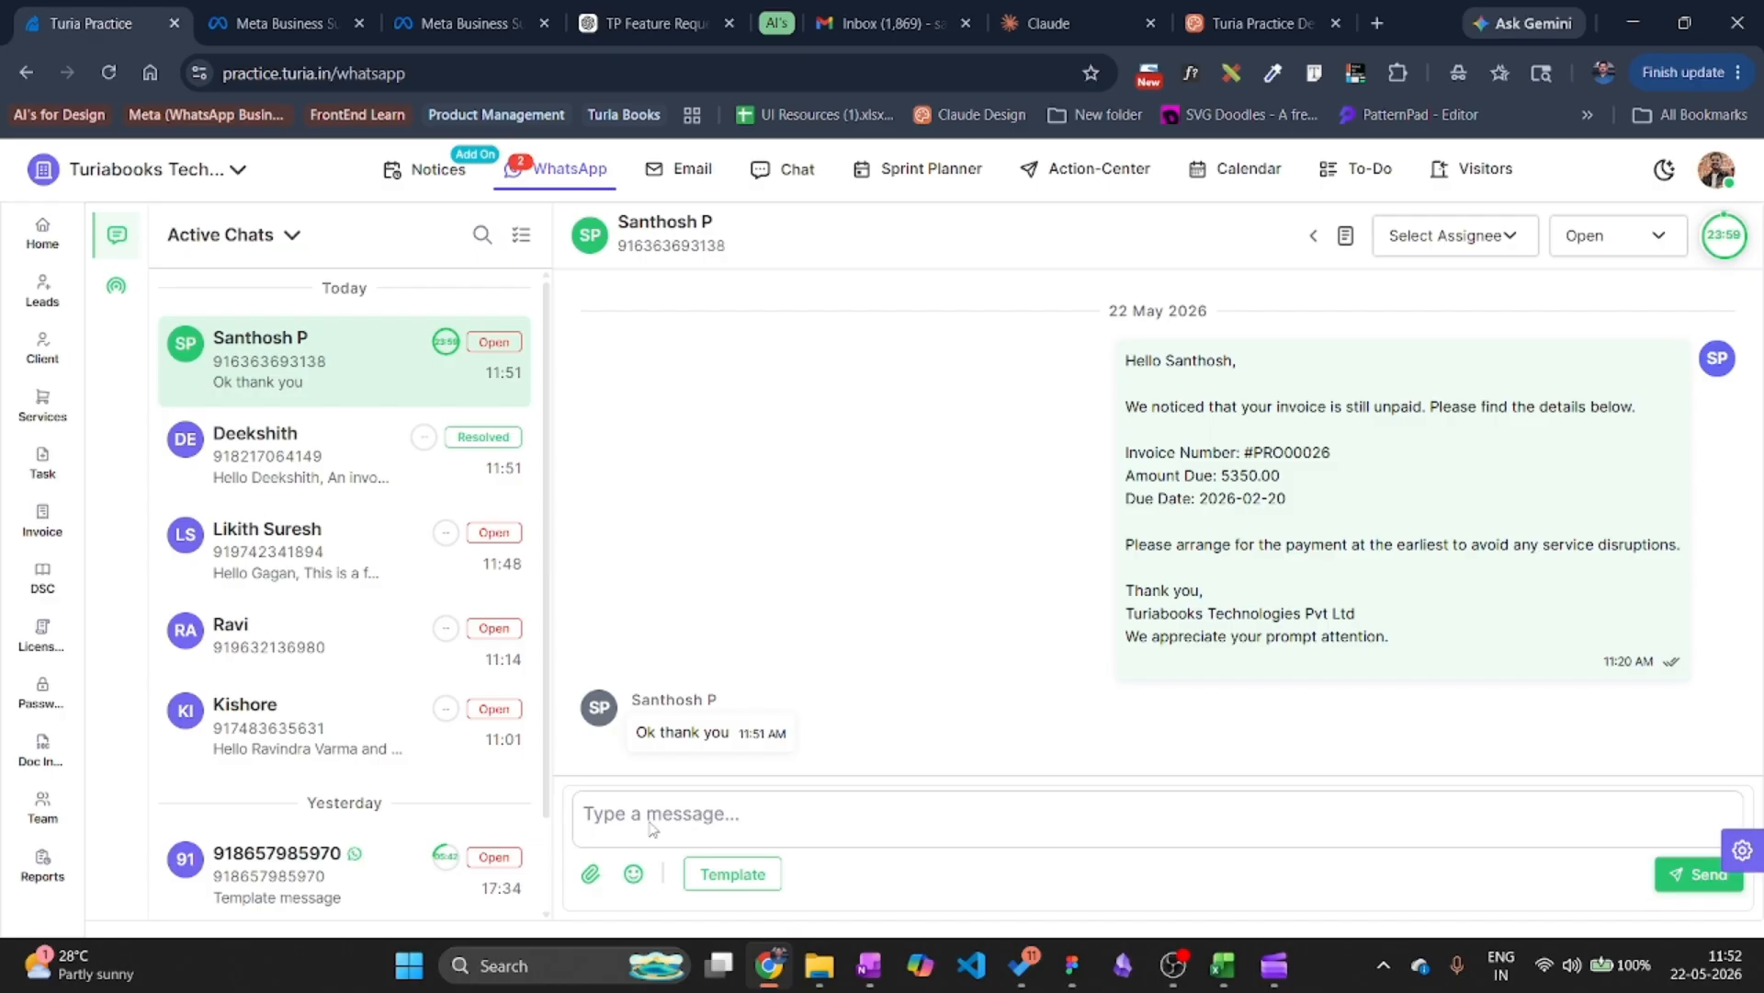
Try the attachment and template pickers, cancel both, and open the Select Assignee dropdown.
{"action": "left_click", "coordinate": [590, 874]}
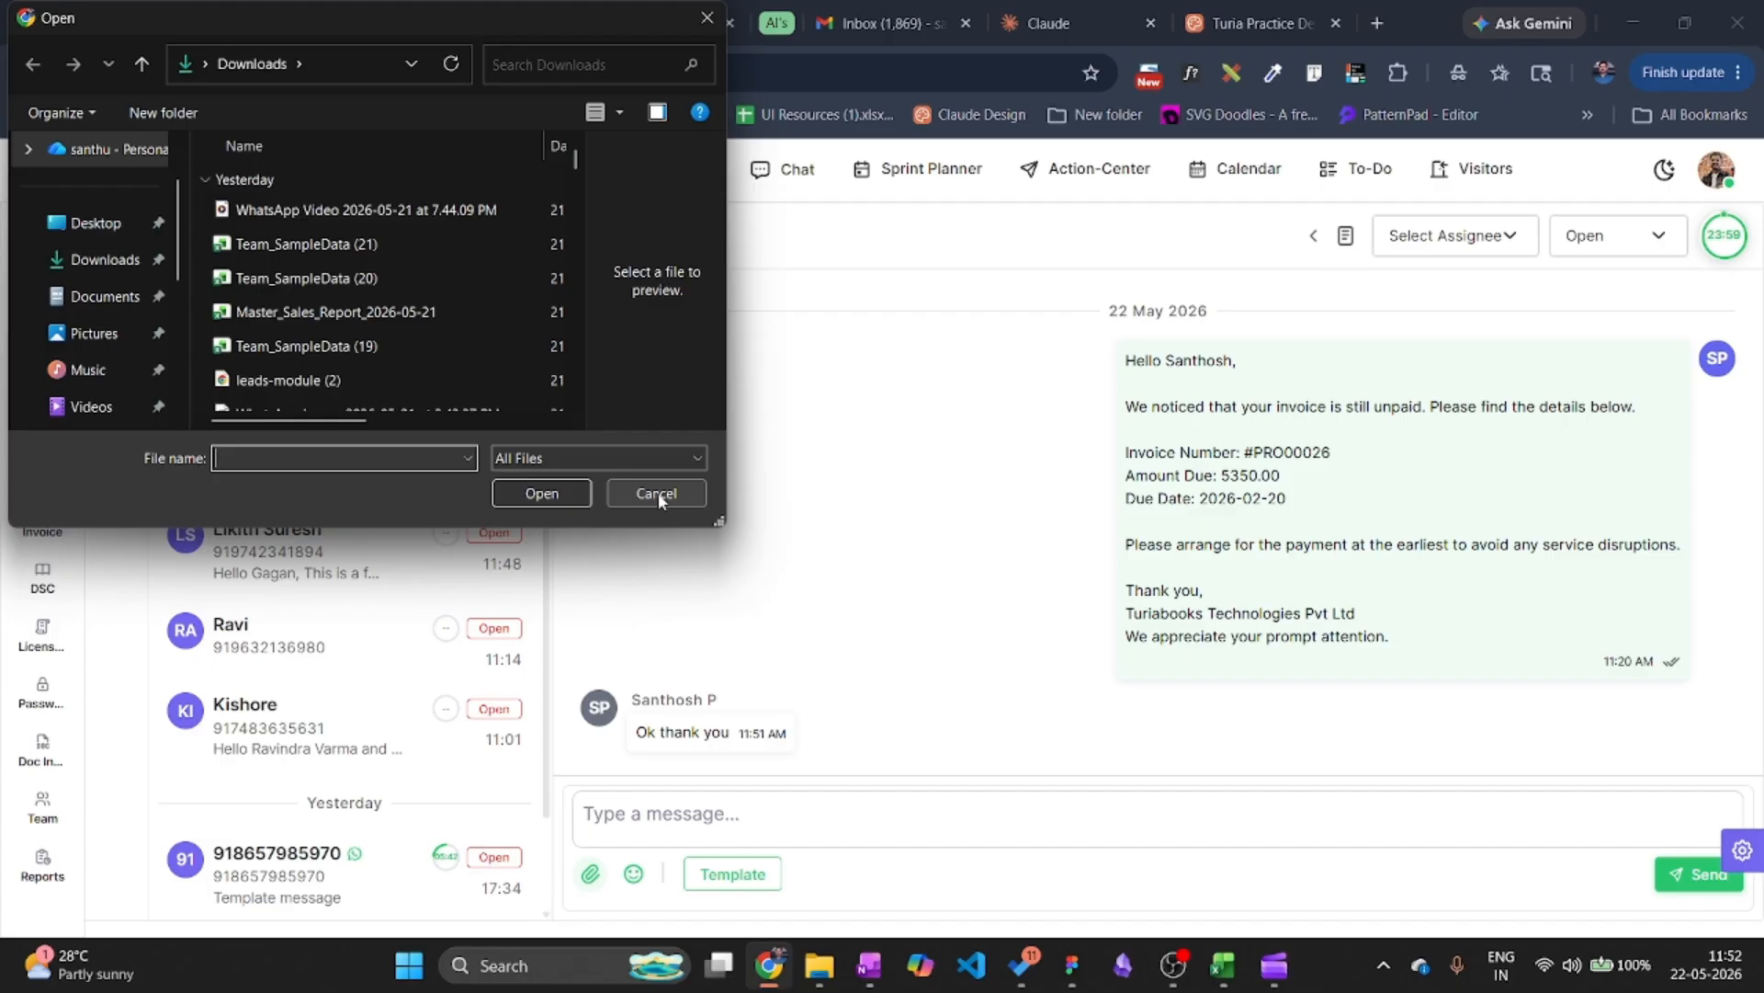
{"action": "left_click", "coordinate": [658, 496]}
{"action": "left_click", "coordinate": [747, 874]}
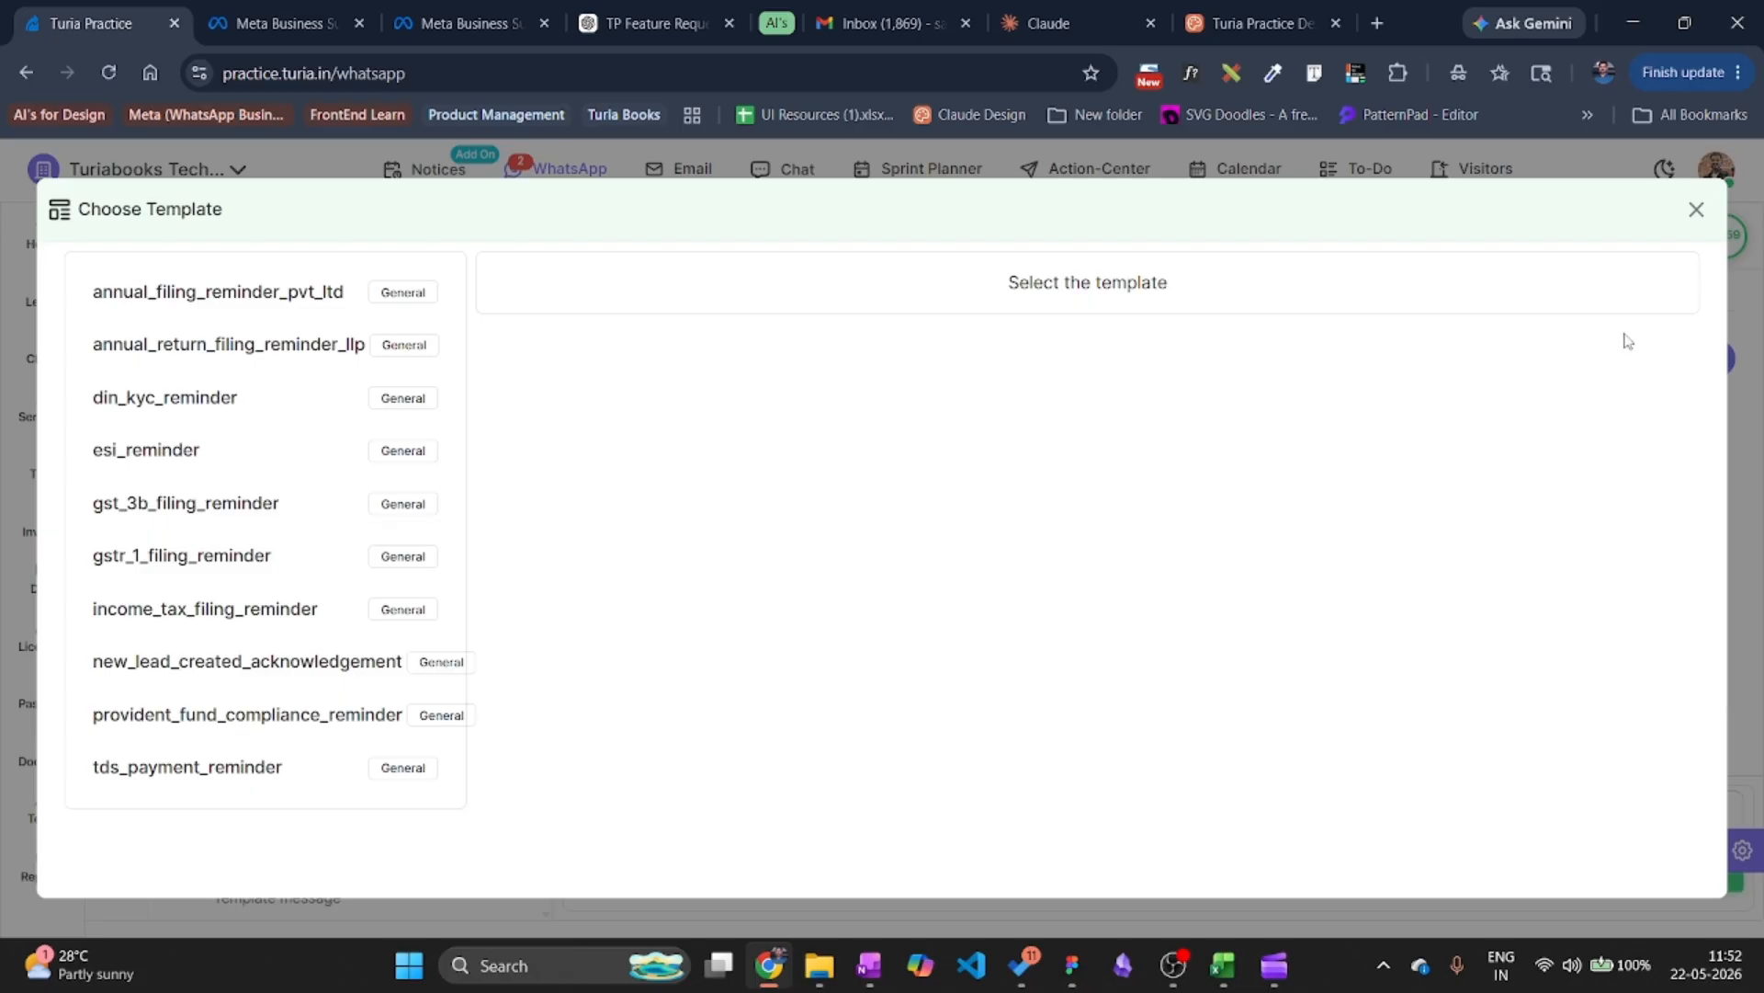
{"action": "left_click", "coordinate": [1698, 211]}
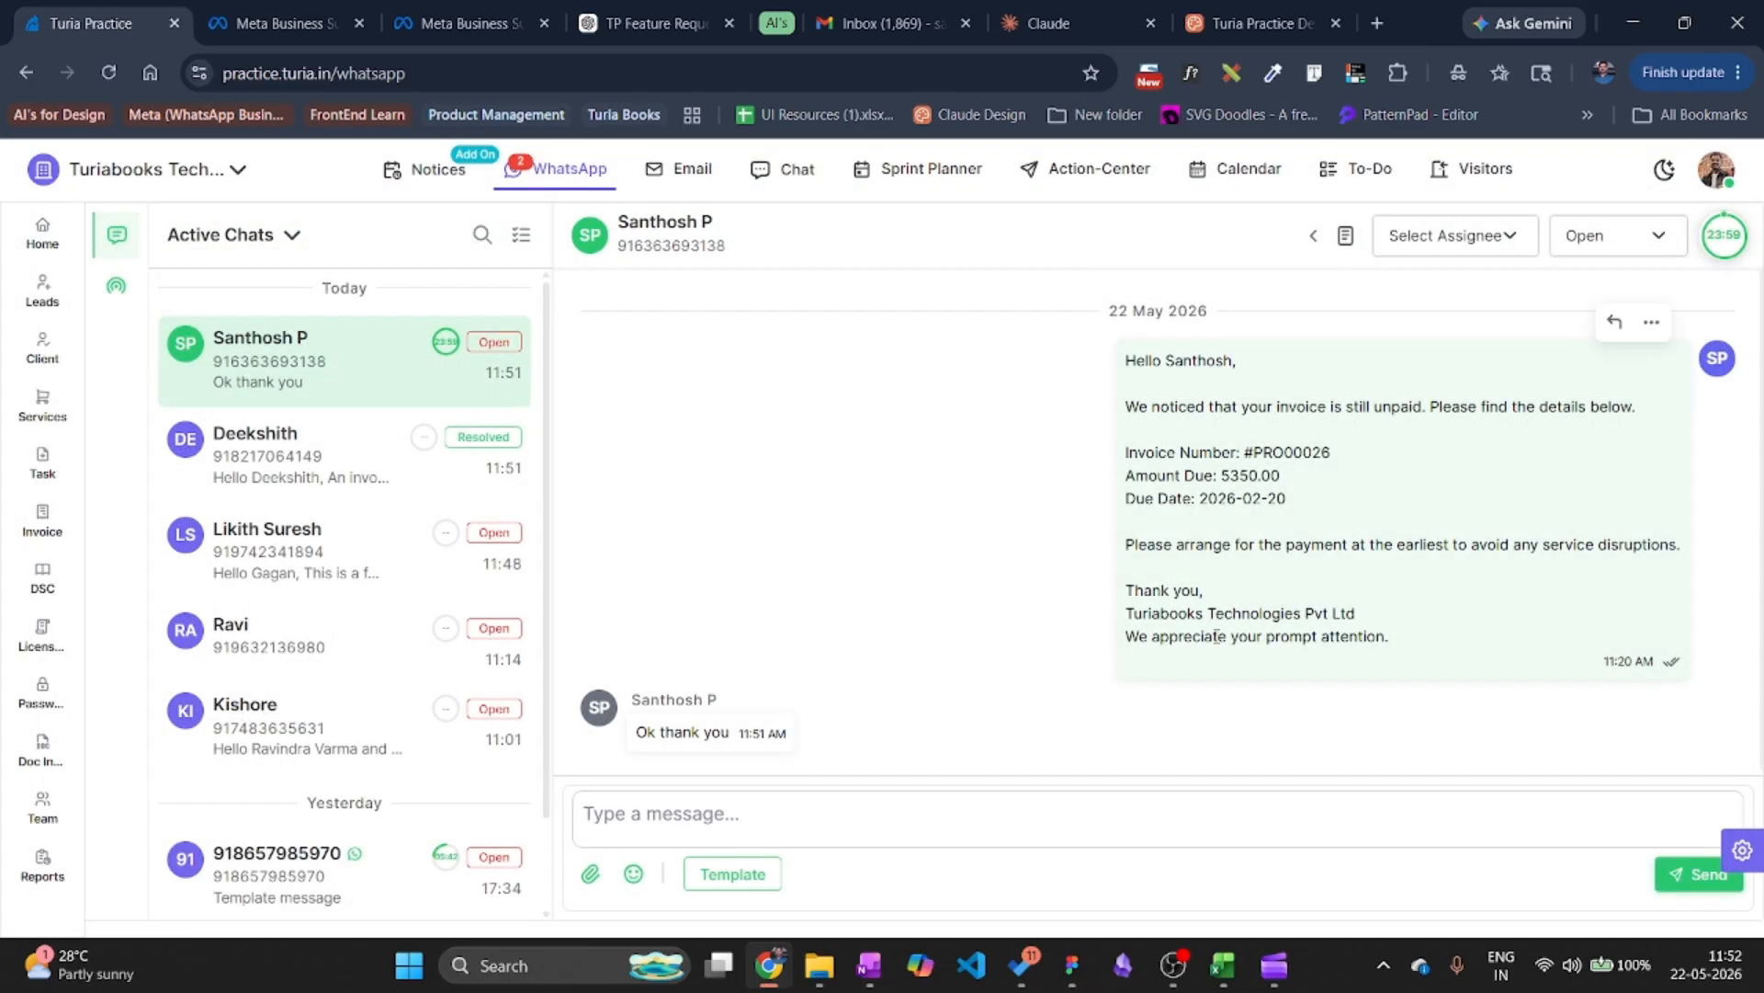
{"action": "mouse_move", "coordinate": [1730, 236]}
{"action": "left_click", "coordinate": [1443, 241]}
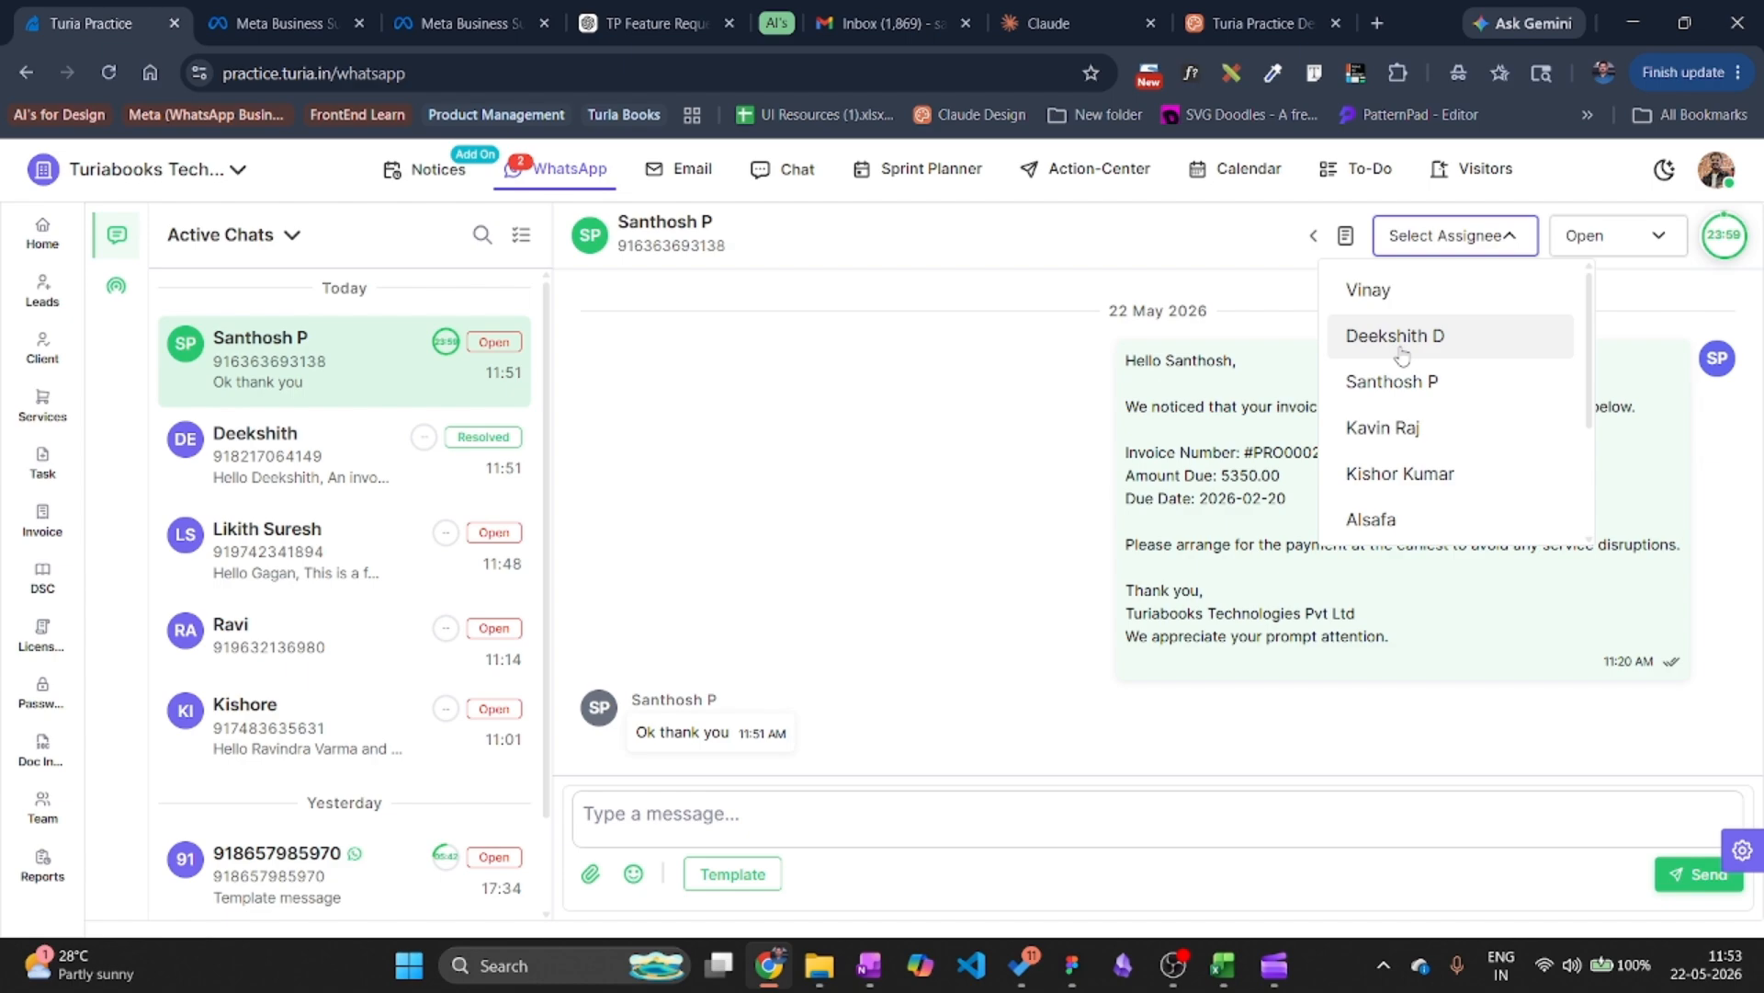
Add a note reading 'ok' to the top conversation's contact, then hide the contact details panel.
{"action": "left_click", "coordinate": [1346, 247]}
{"action": "left_click", "coordinate": [1346, 237]}
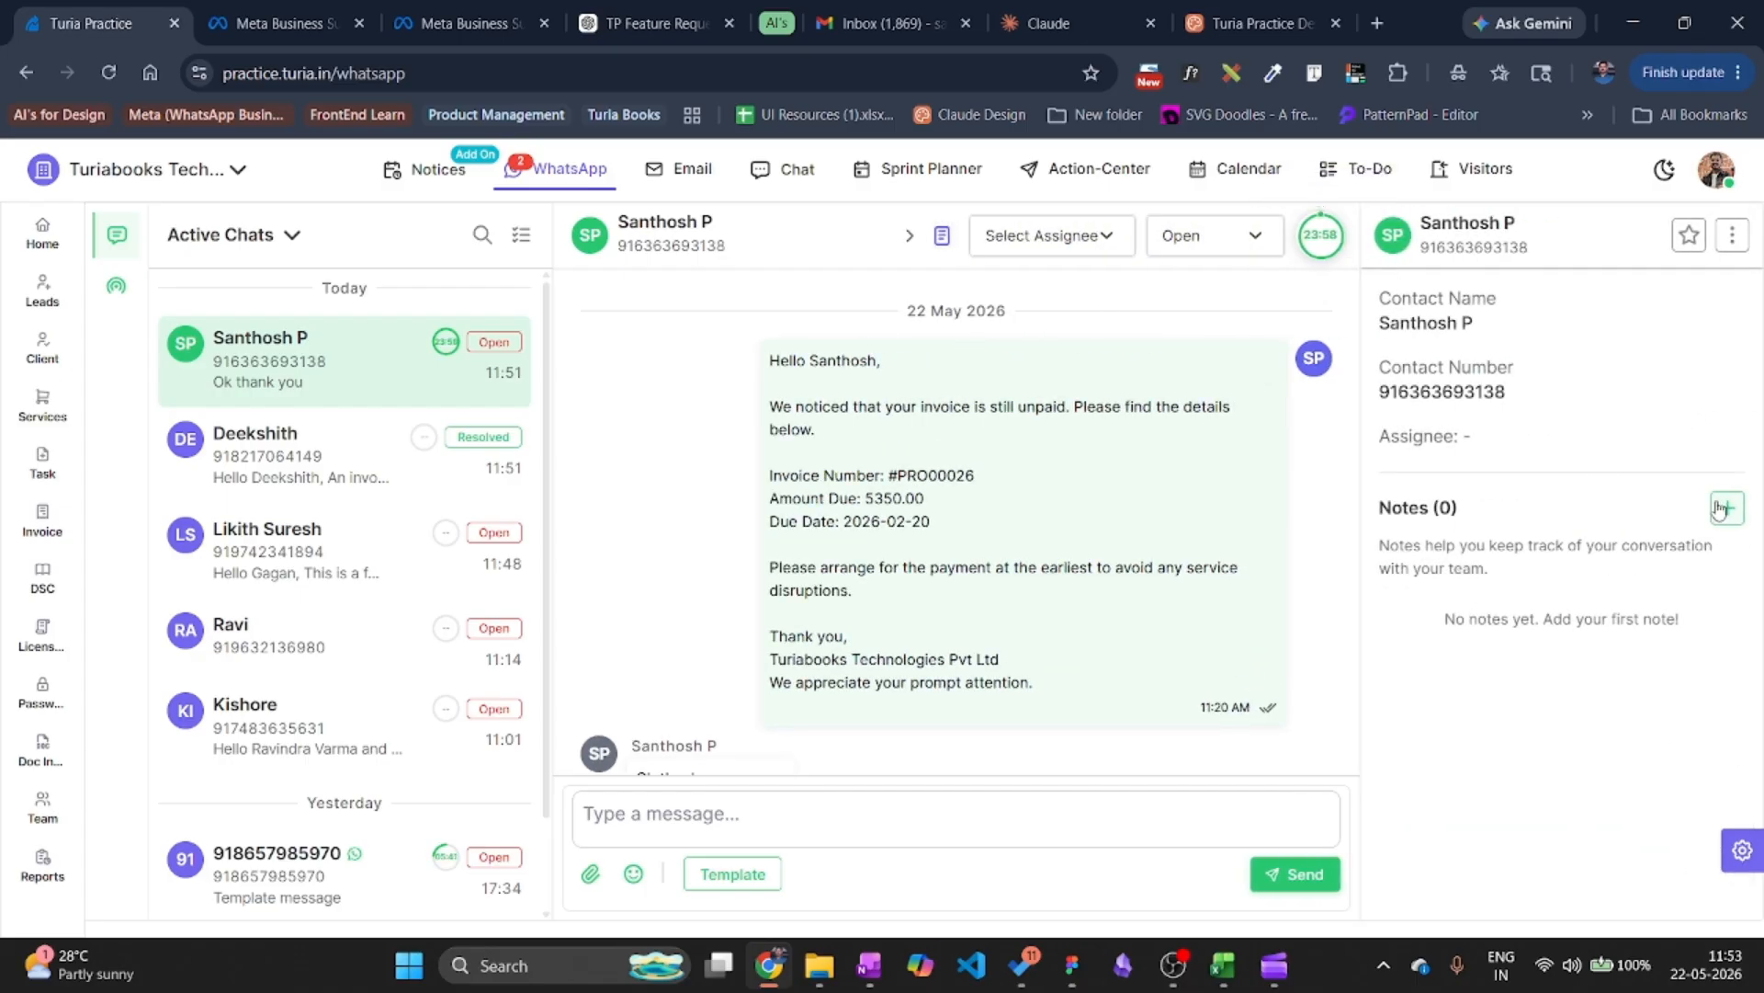
{"action": "mouse_move", "coordinate": [1077, 522]}
{"action": "left_click", "coordinate": [1728, 507]}
{"action": "type", "text": "ok"}
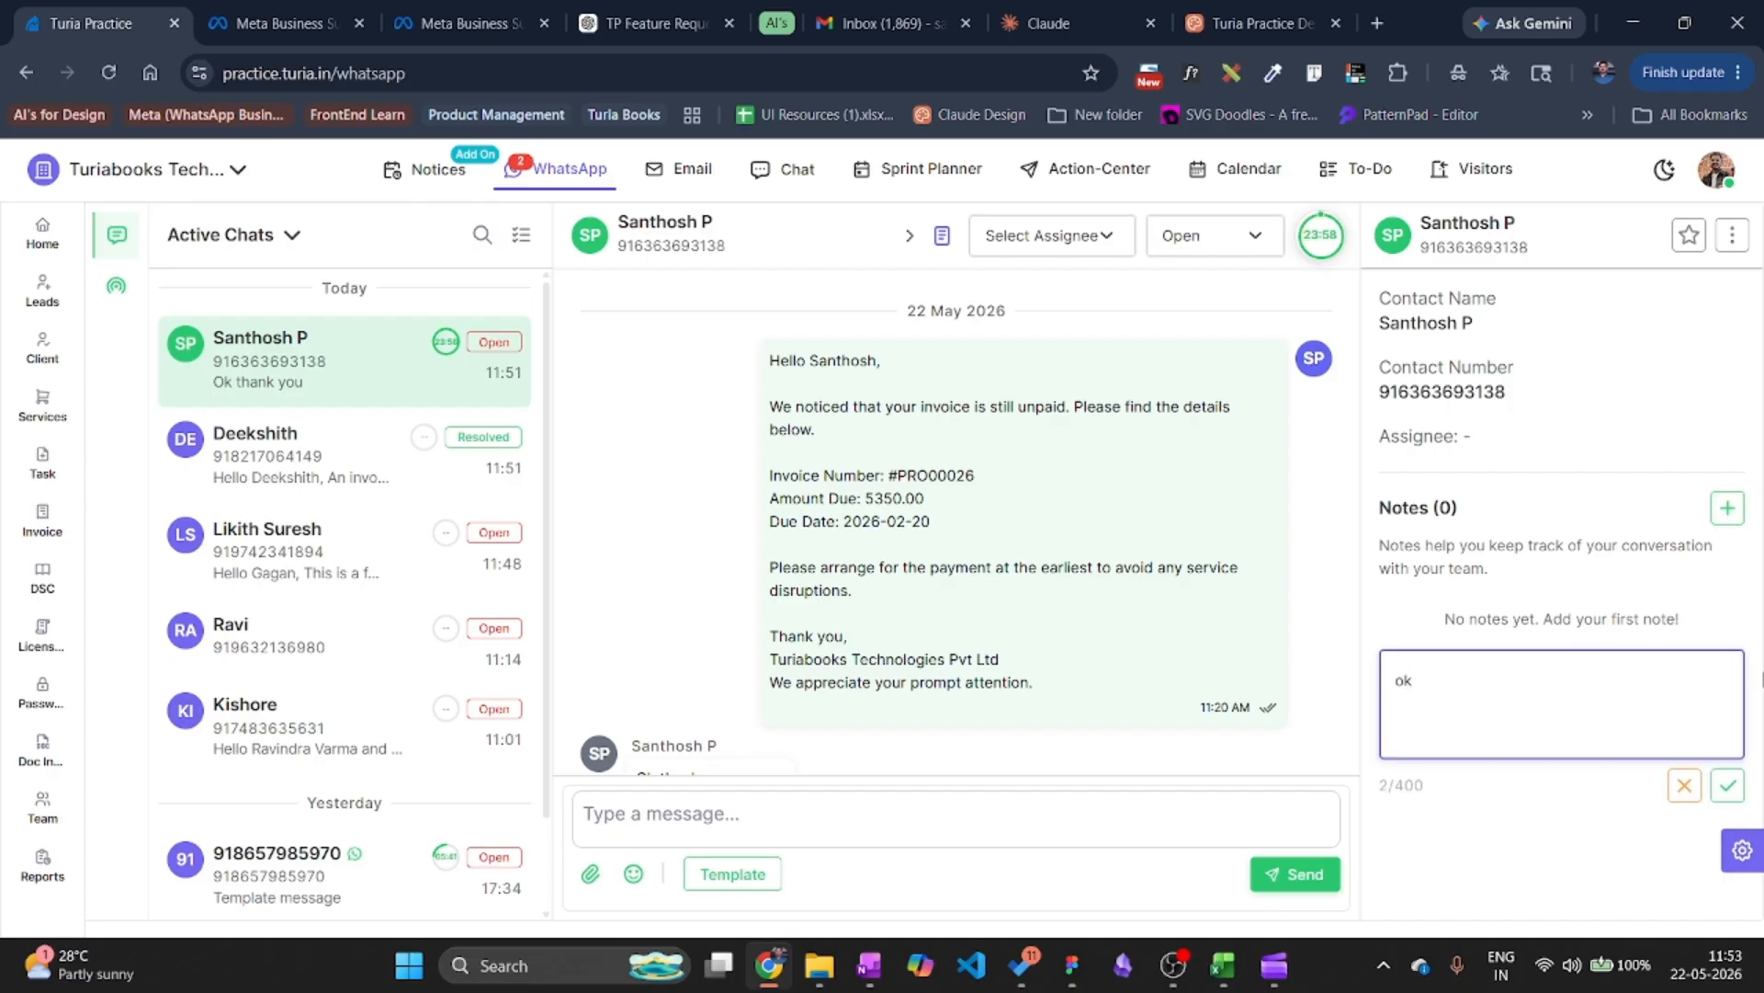
{"action": "left_click", "coordinate": [1728, 784]}
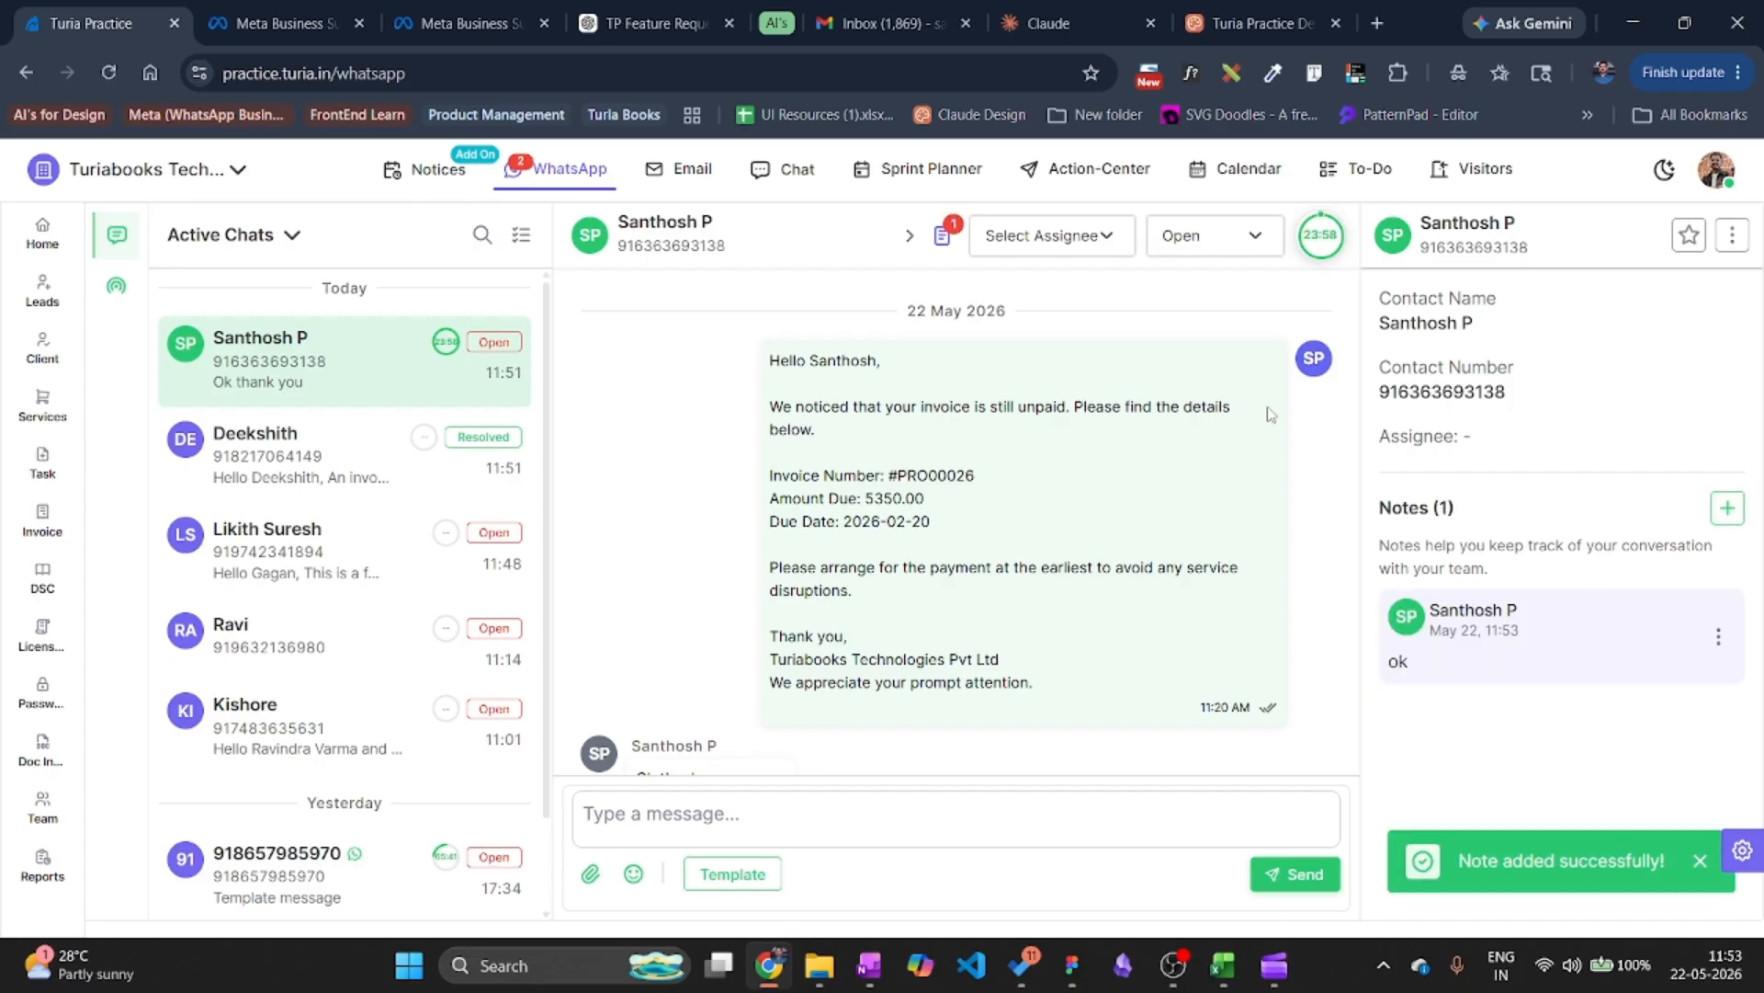
{"action": "left_click", "coordinate": [909, 237]}
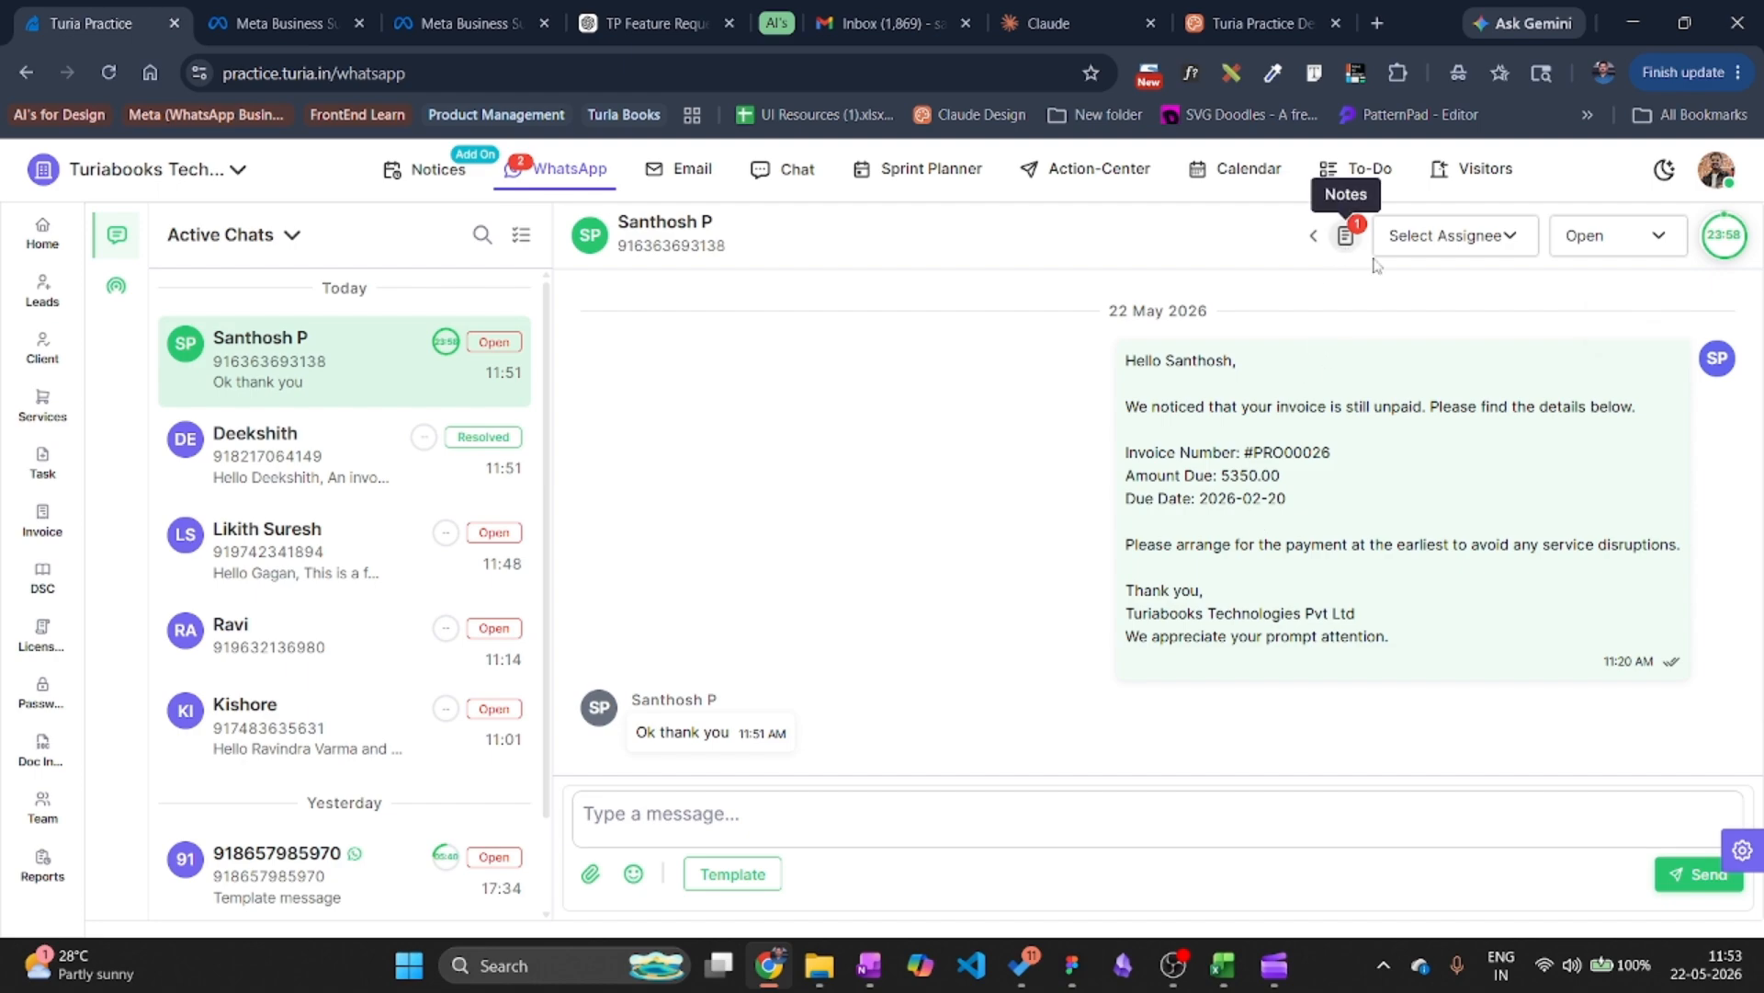
Change the top conversation's status to Pending, then to Resolved.
{"action": "left_click", "coordinate": [1621, 242]}
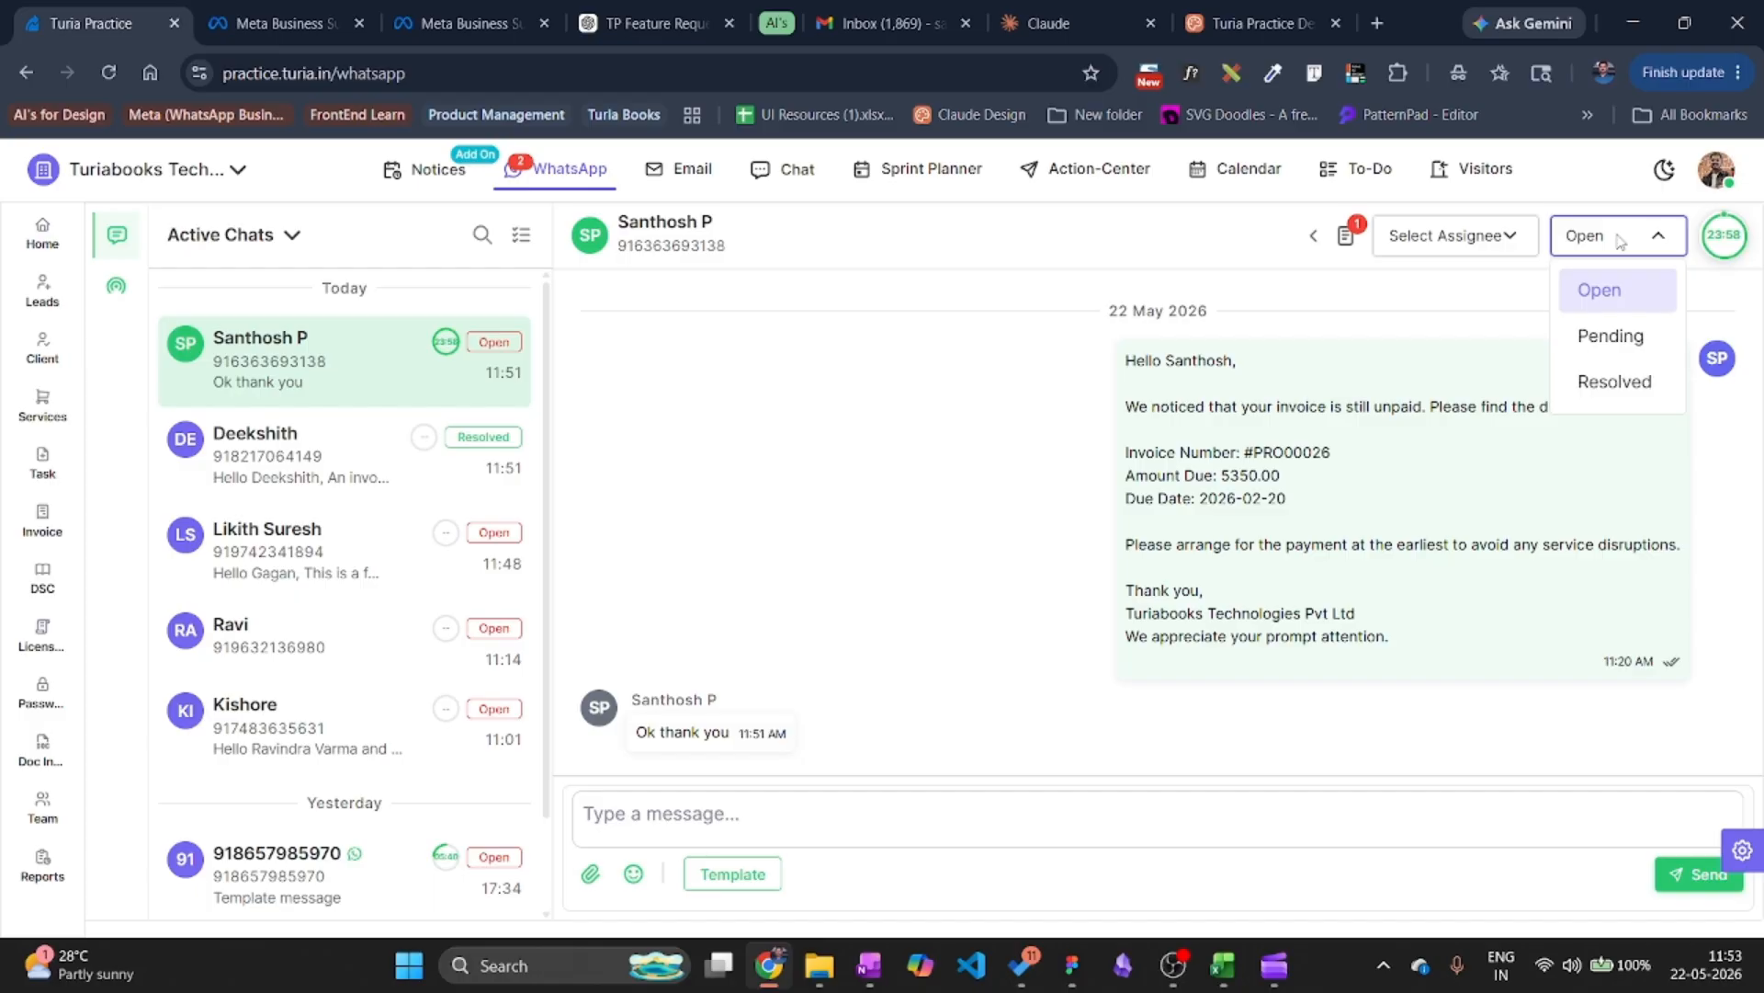
{"action": "left_click", "coordinate": [1610, 336]}
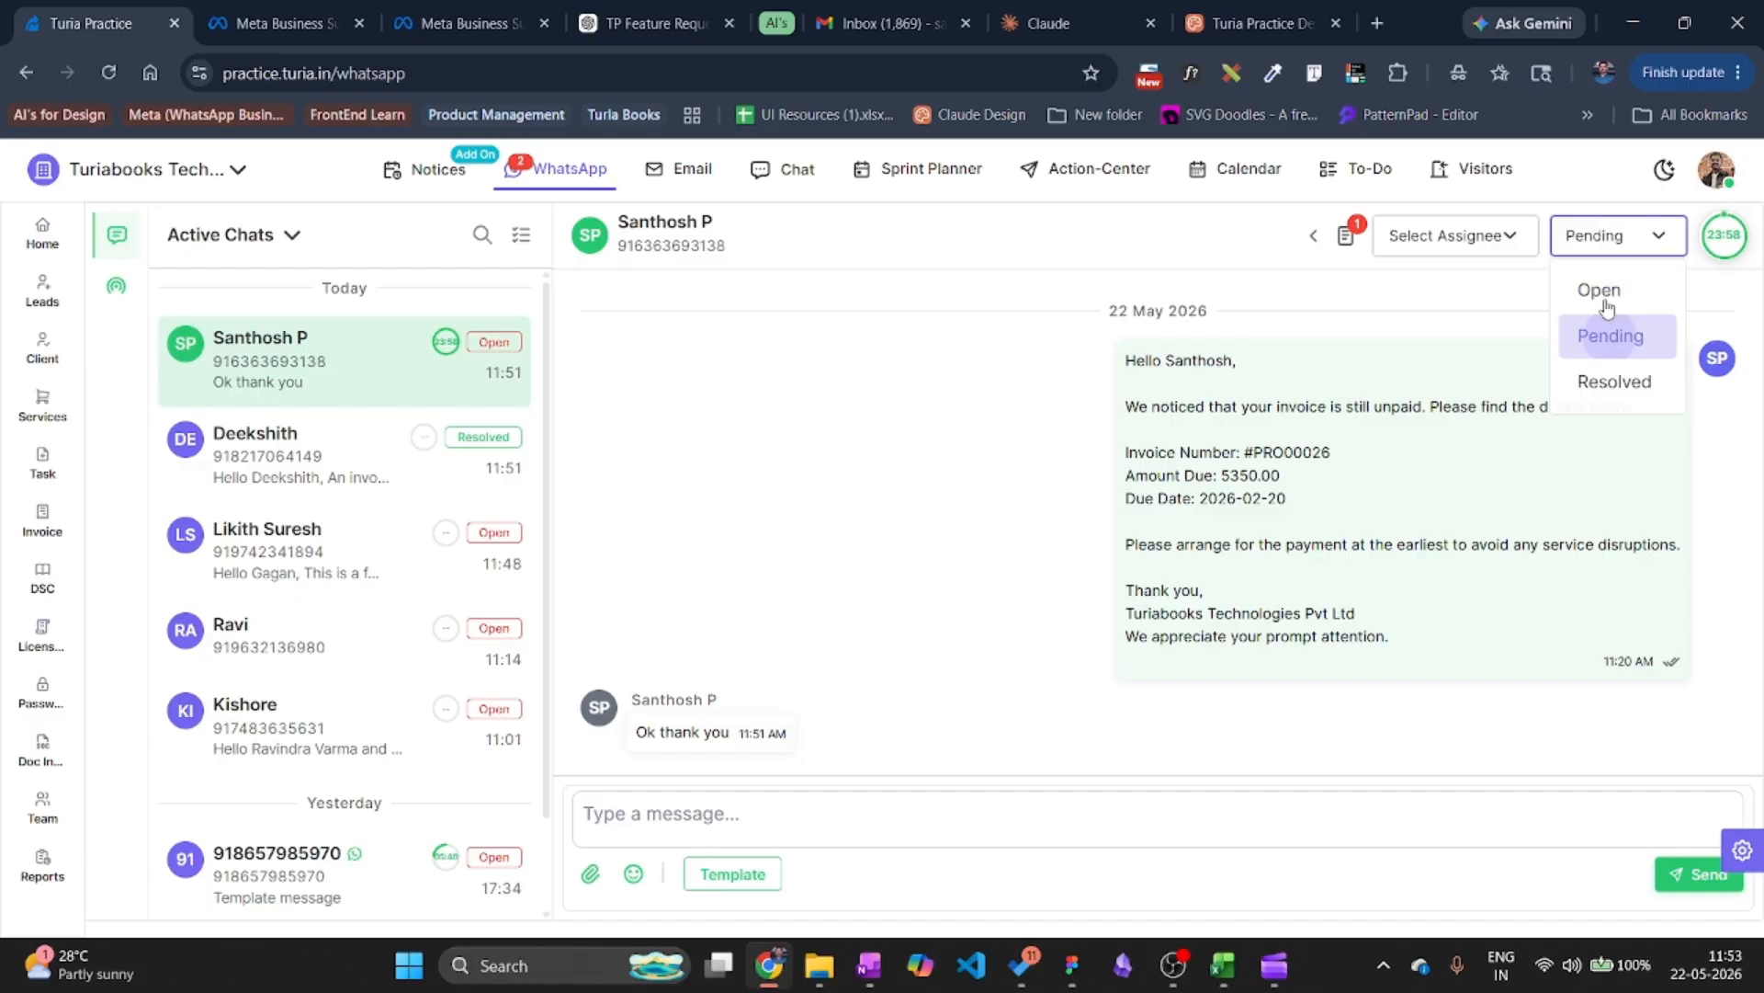
{"action": "left_click", "coordinate": [1617, 382]}
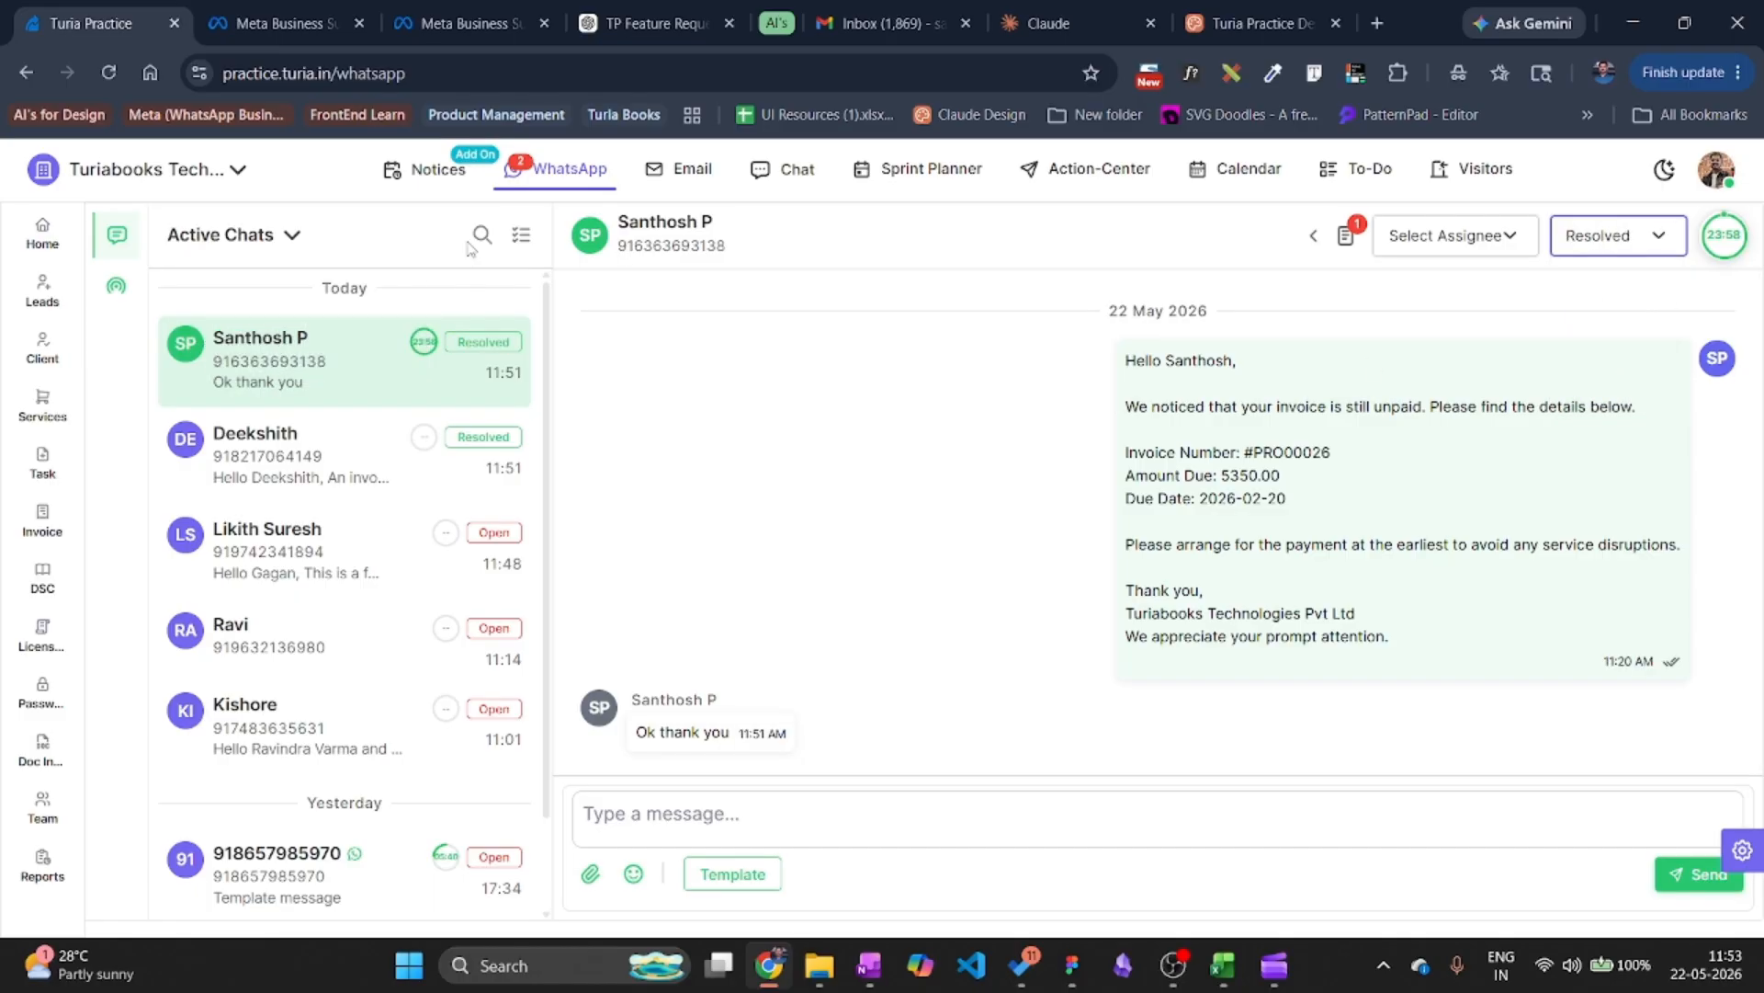
Select the top three chats and start a bulk status change, then cancel it.
{"action": "left_click", "coordinate": [522, 237]}
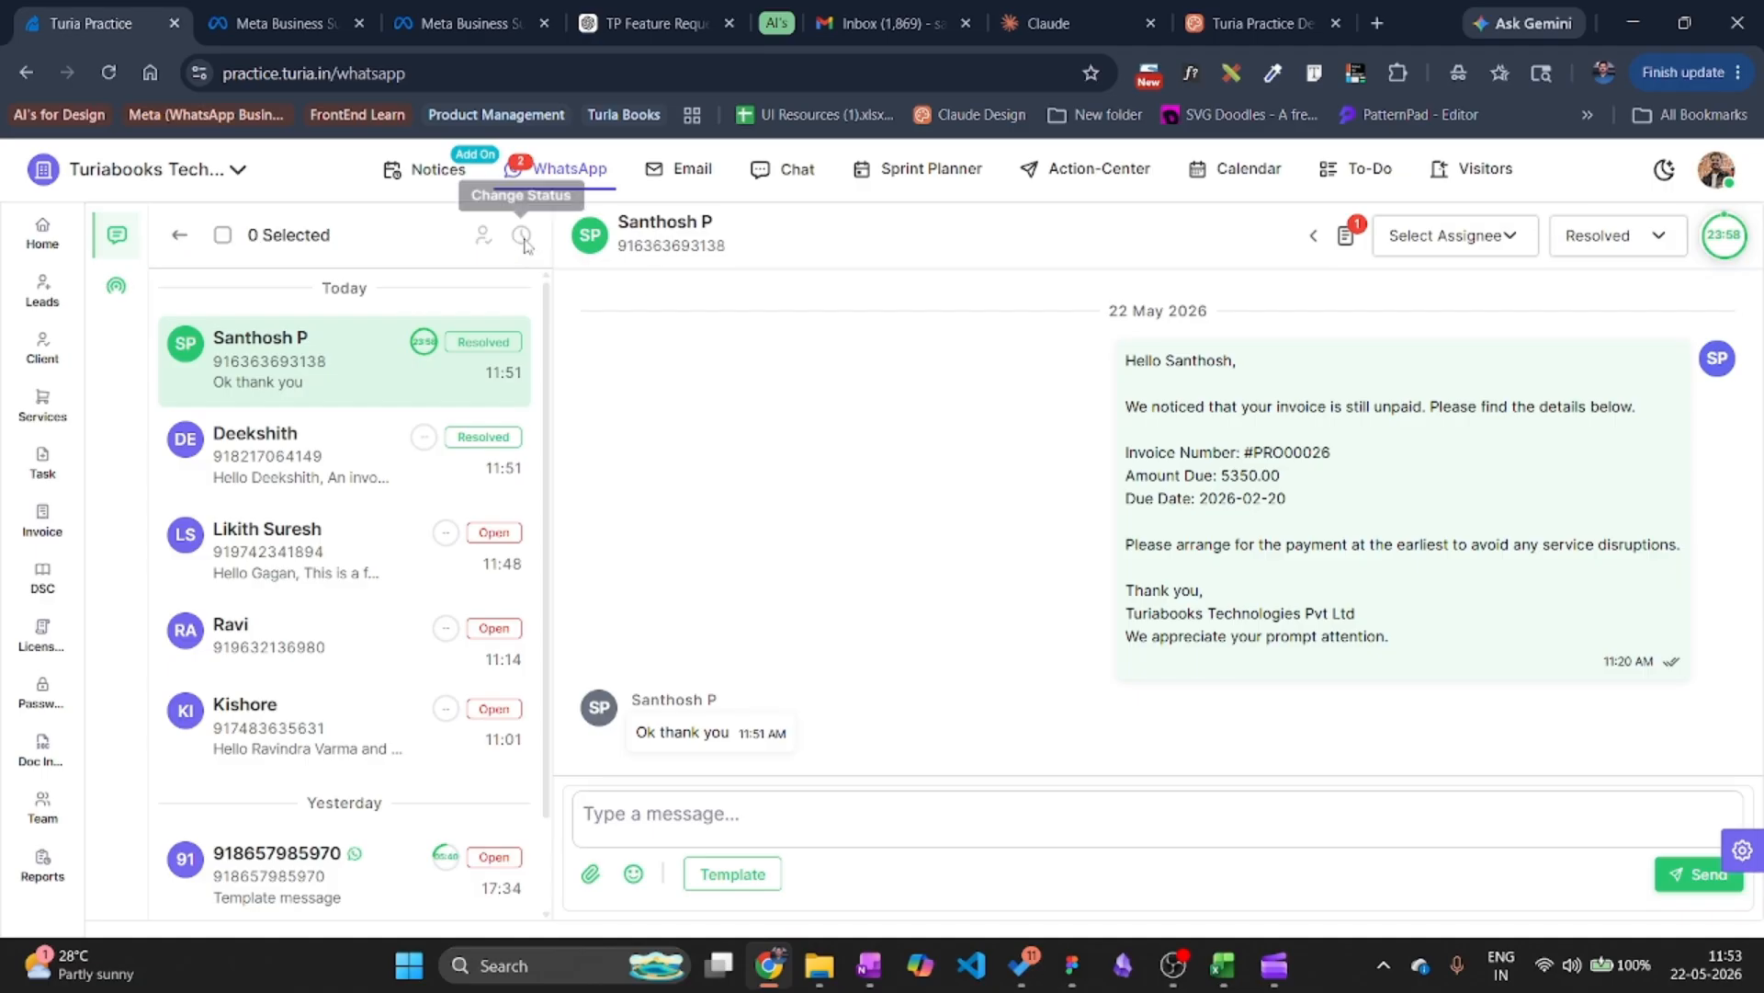
{"action": "left_click", "coordinate": [184, 344]}
{"action": "left_click", "coordinate": [190, 455]}
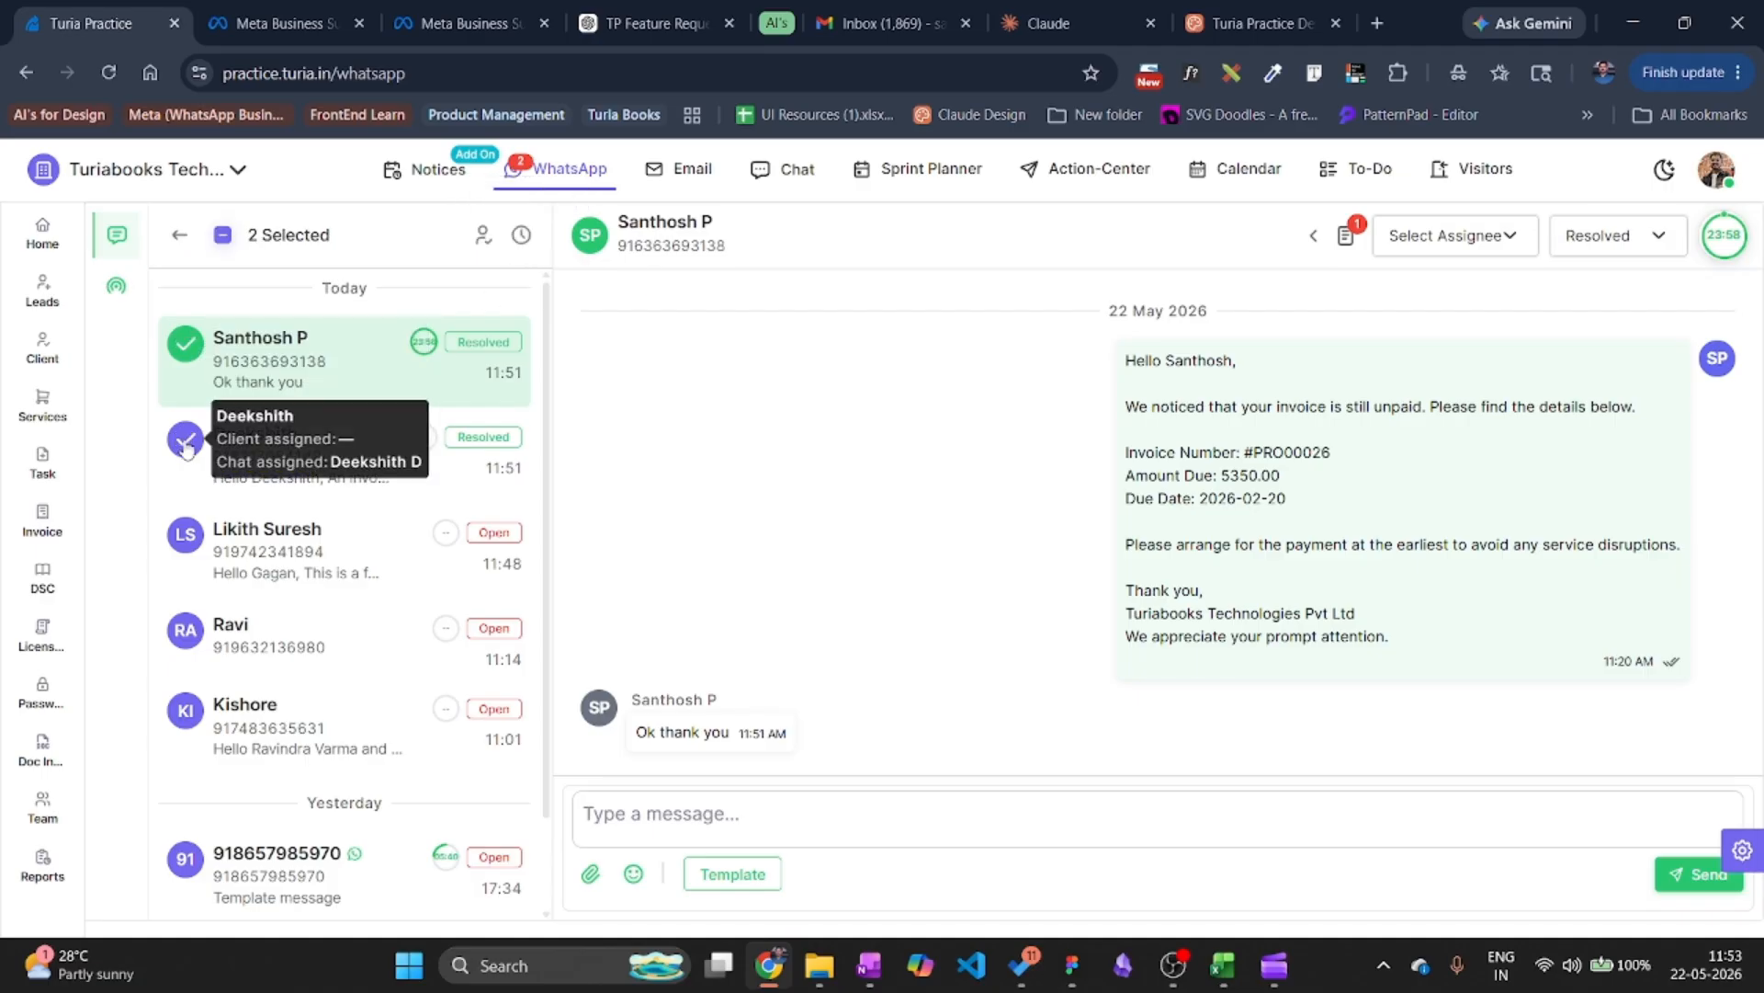
{"action": "left_click", "coordinate": [185, 536]}
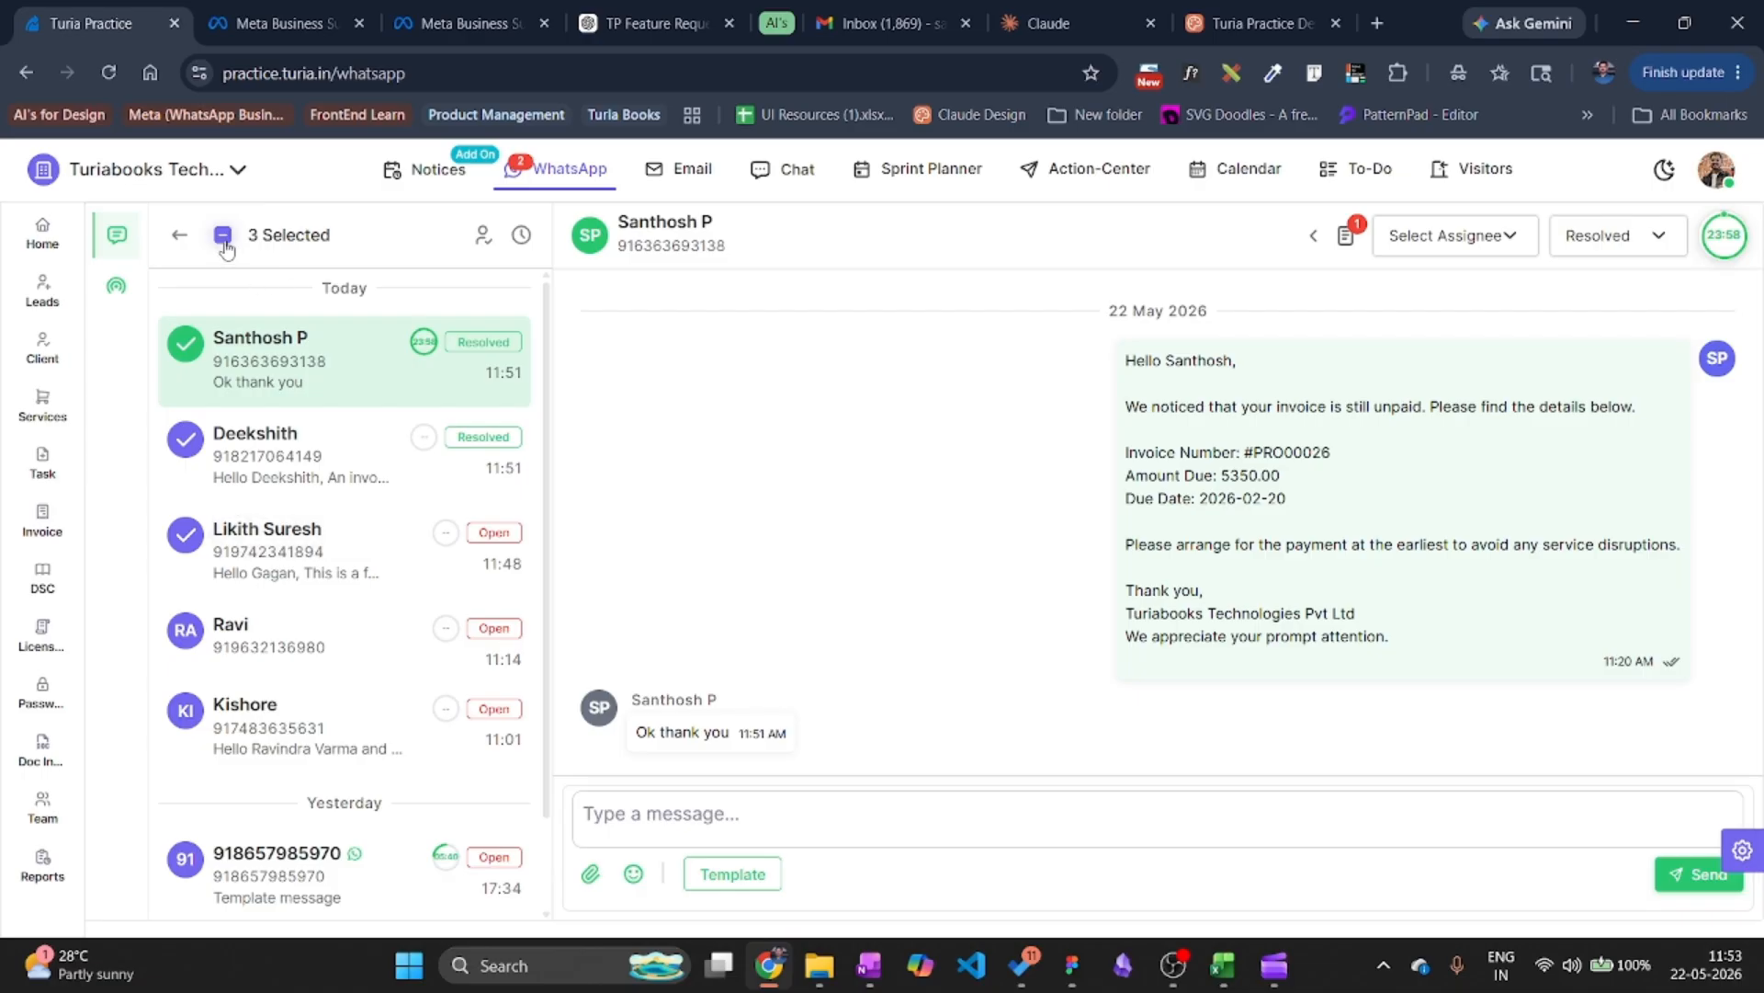
{"action": "left_click", "coordinate": [523, 238]}
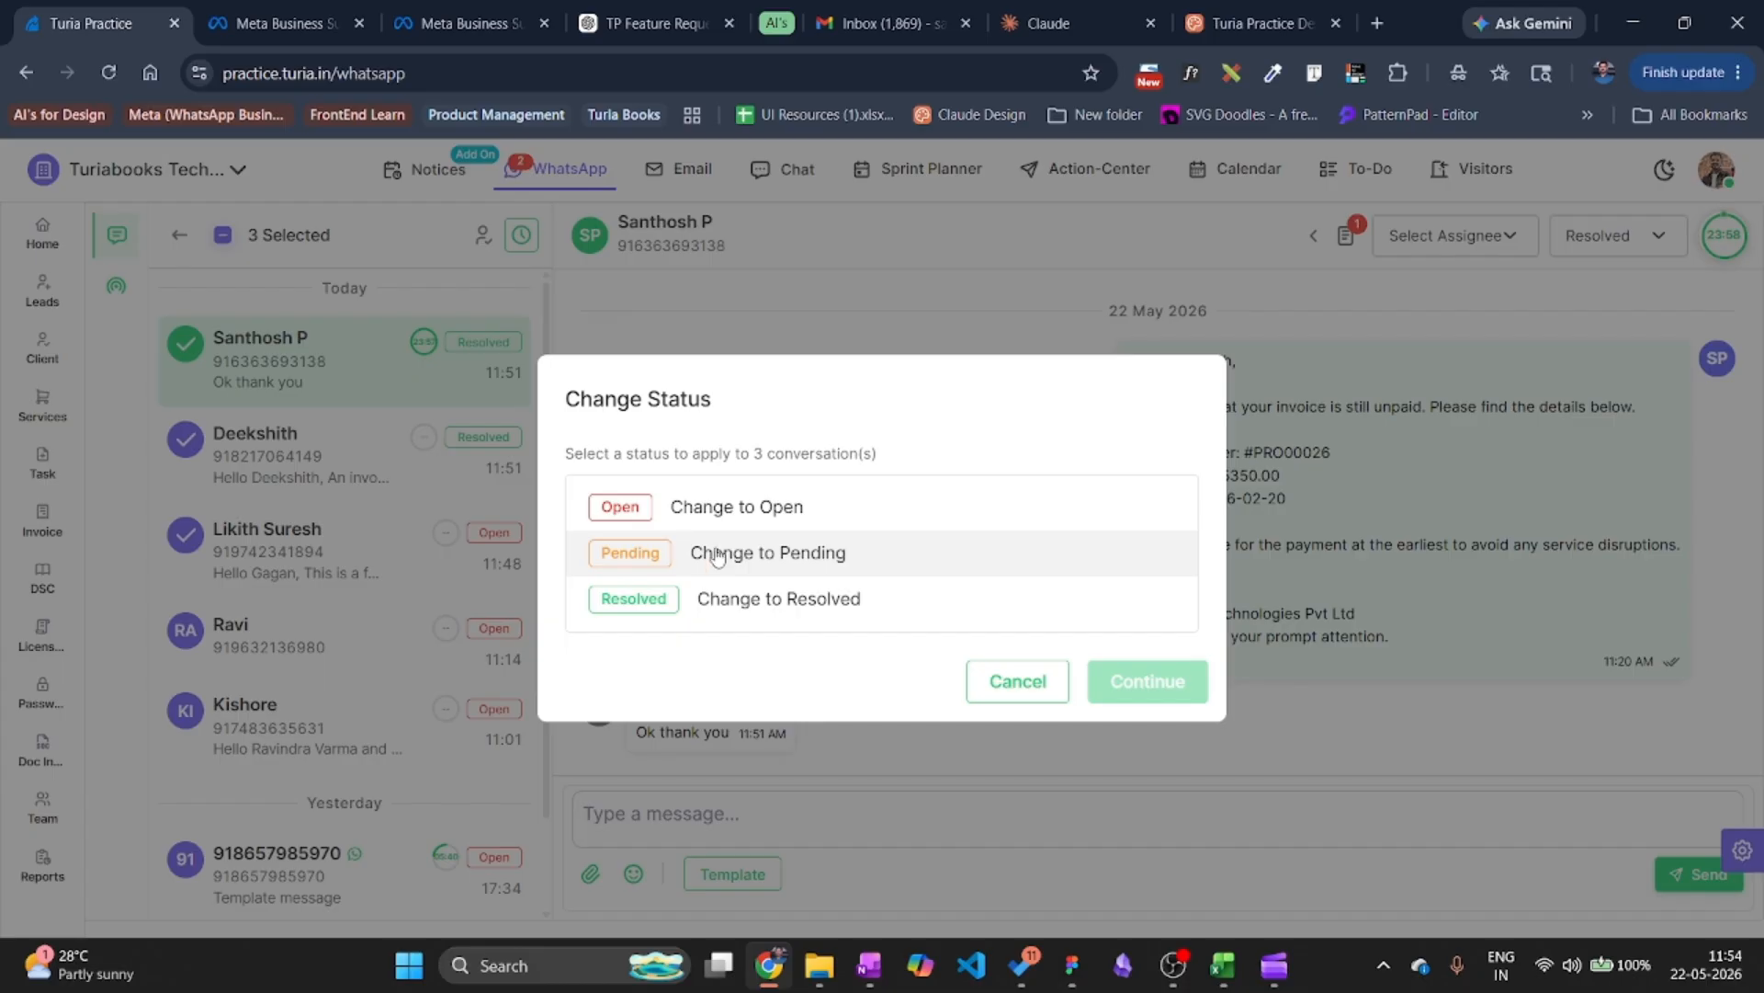
{"action": "left_click", "coordinate": [1017, 682]}
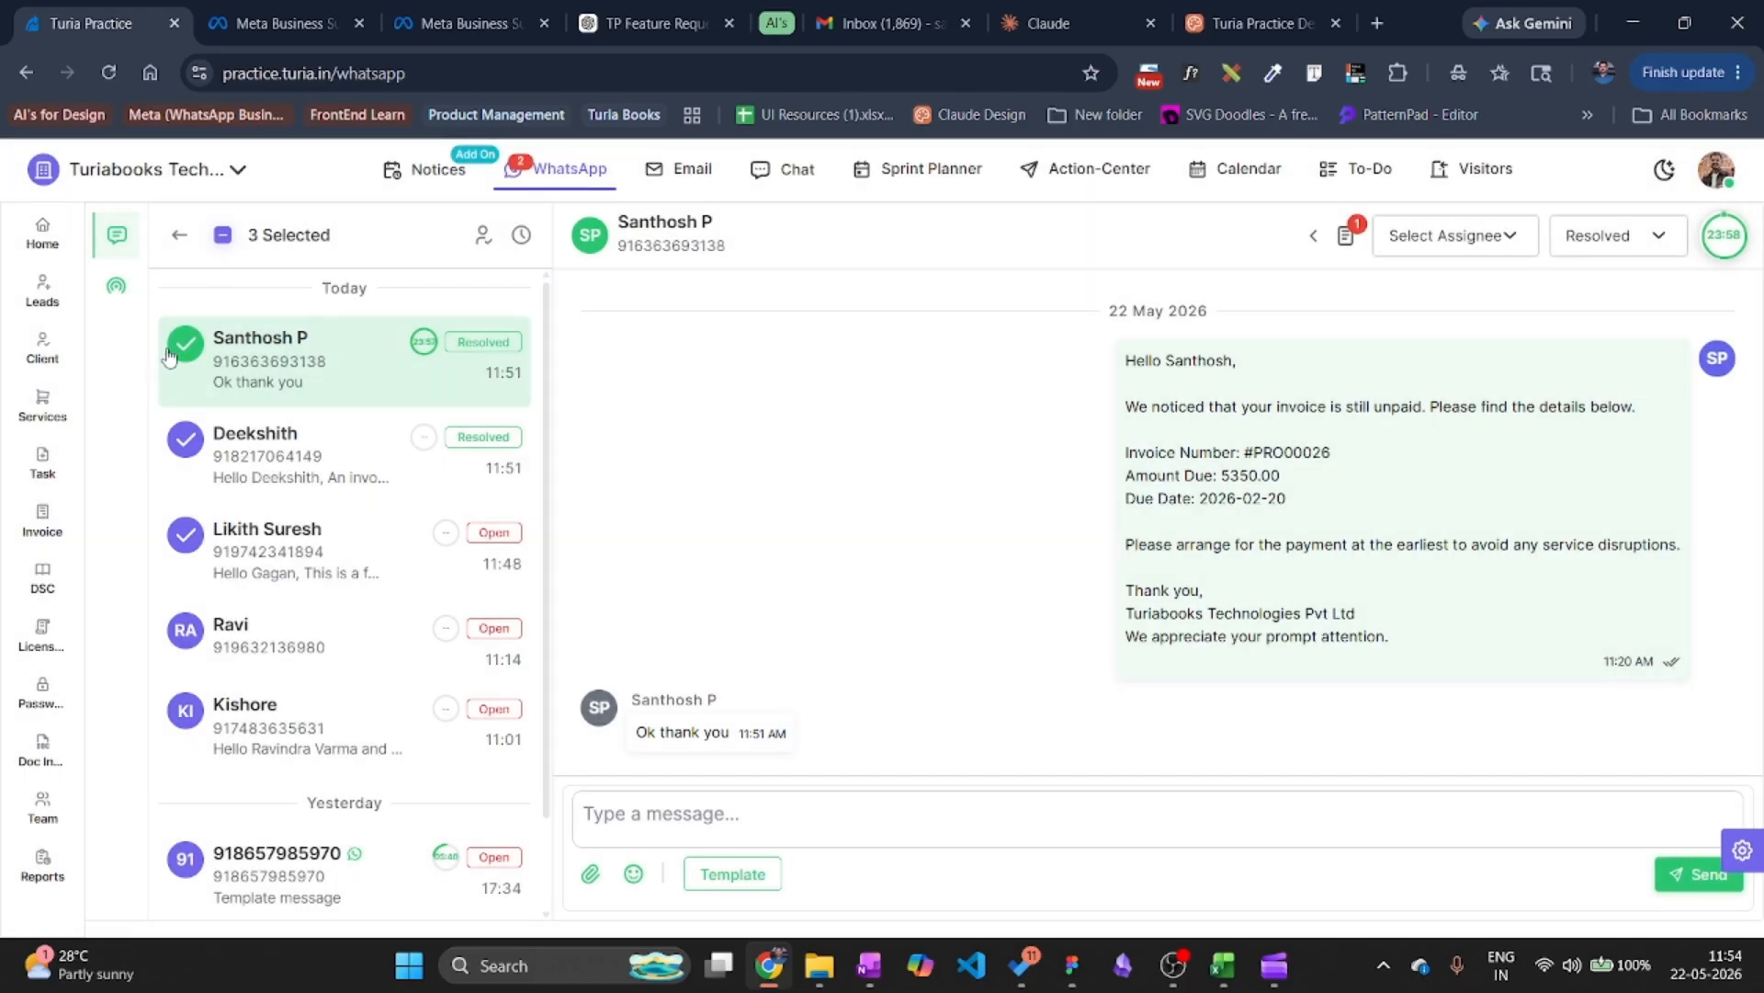
Start re-assigning the selected chats to the first employee, back out, and exit multi-select.
{"action": "left_click", "coordinate": [483, 241]}
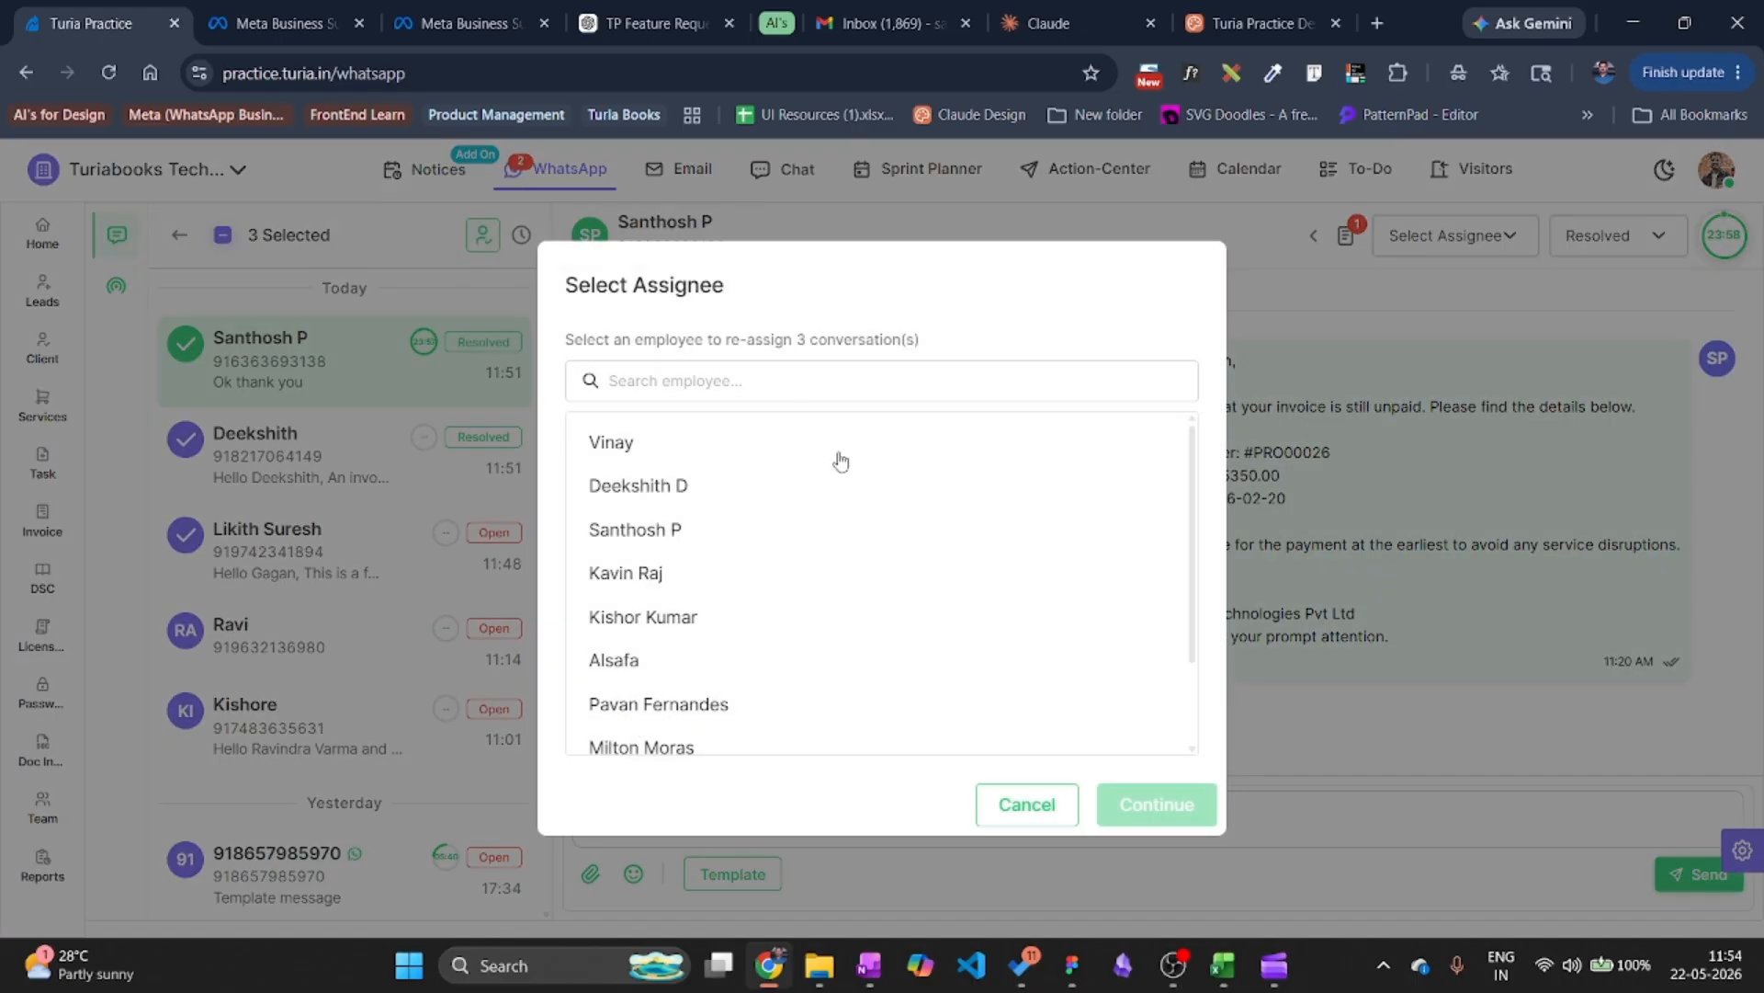
{"action": "scroll", "coordinate": [815, 640], "scroll_direction": "down", "scroll_amount": 2}
{"action": "scroll", "coordinate": [814, 641], "scroll_direction": "up", "scroll_amount": 2}
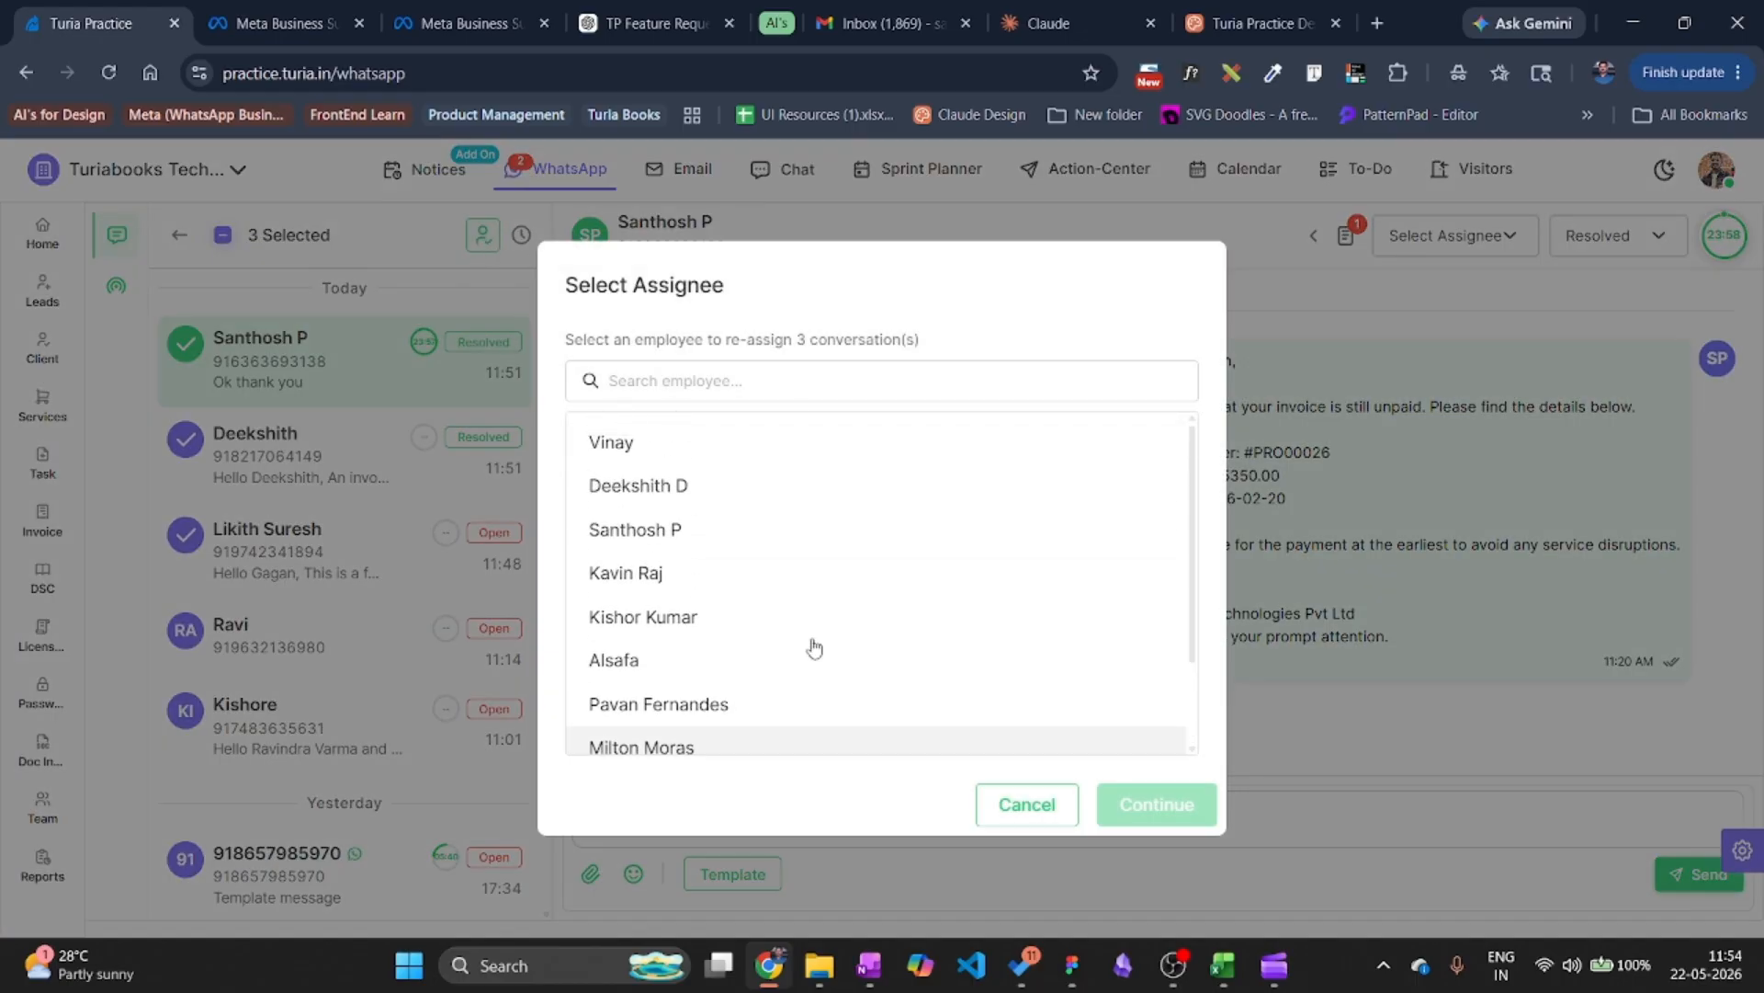
{"action": "left_click", "coordinate": [668, 449]}
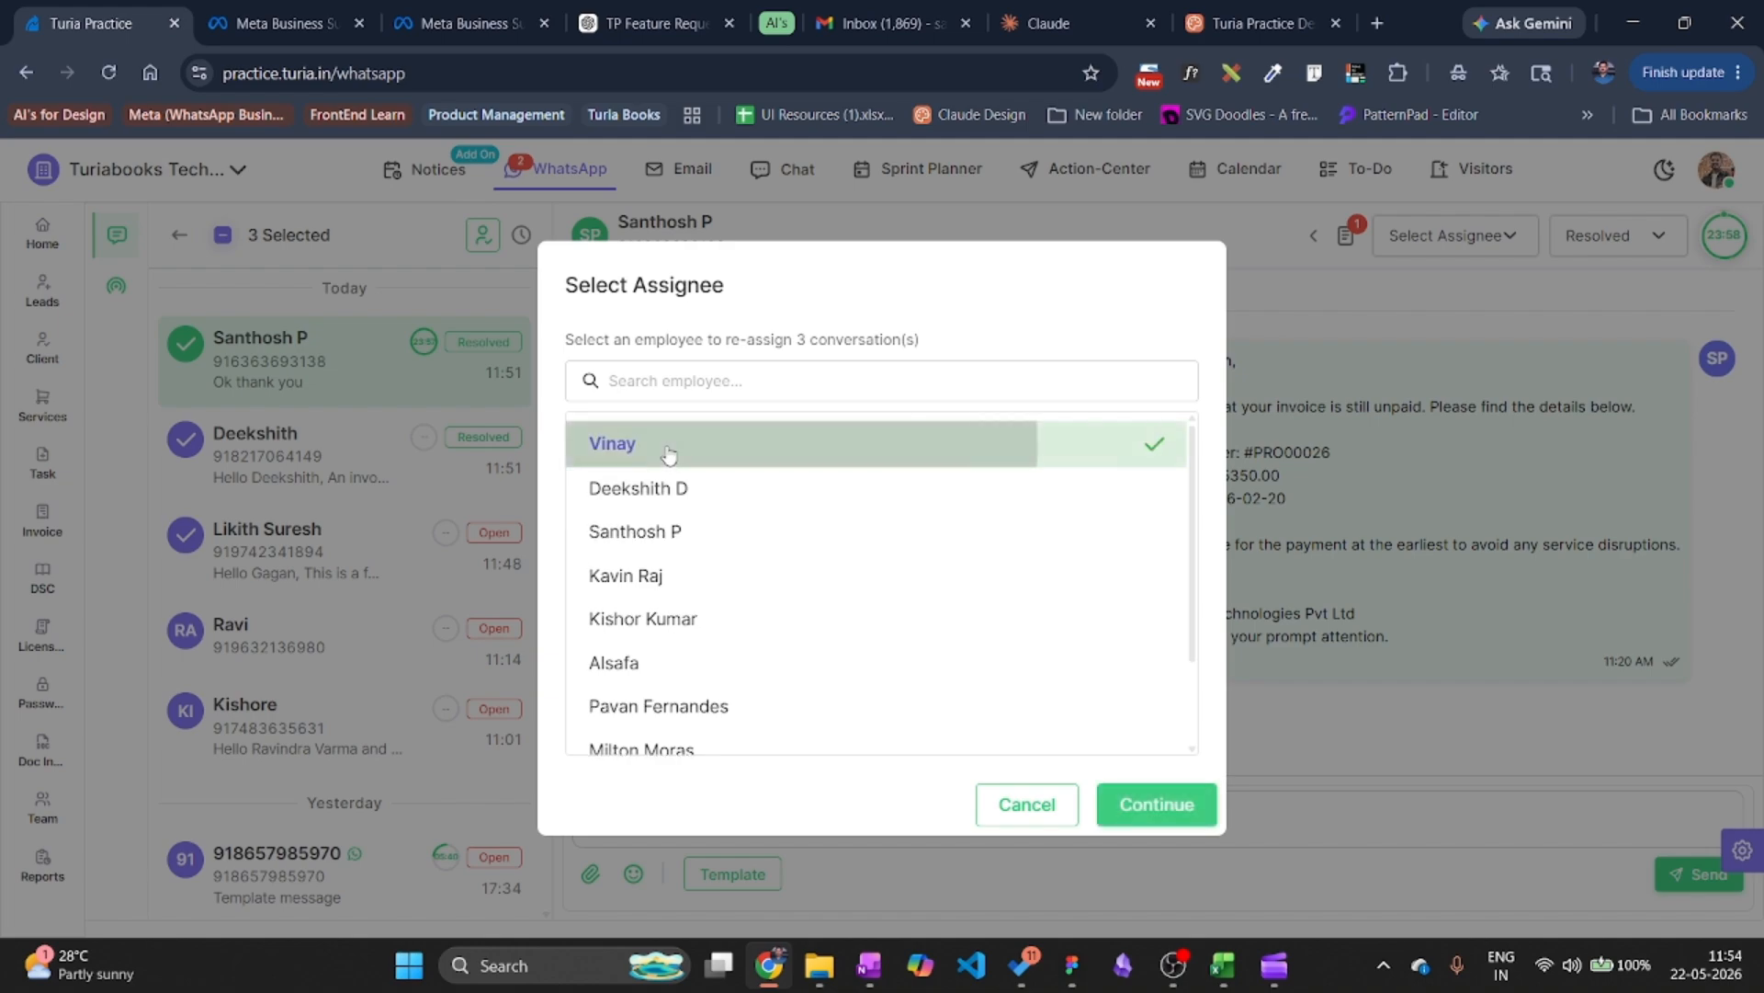
{"action": "left_click", "coordinate": [1155, 803]}
{"action": "left_click", "coordinate": [1009, 766]}
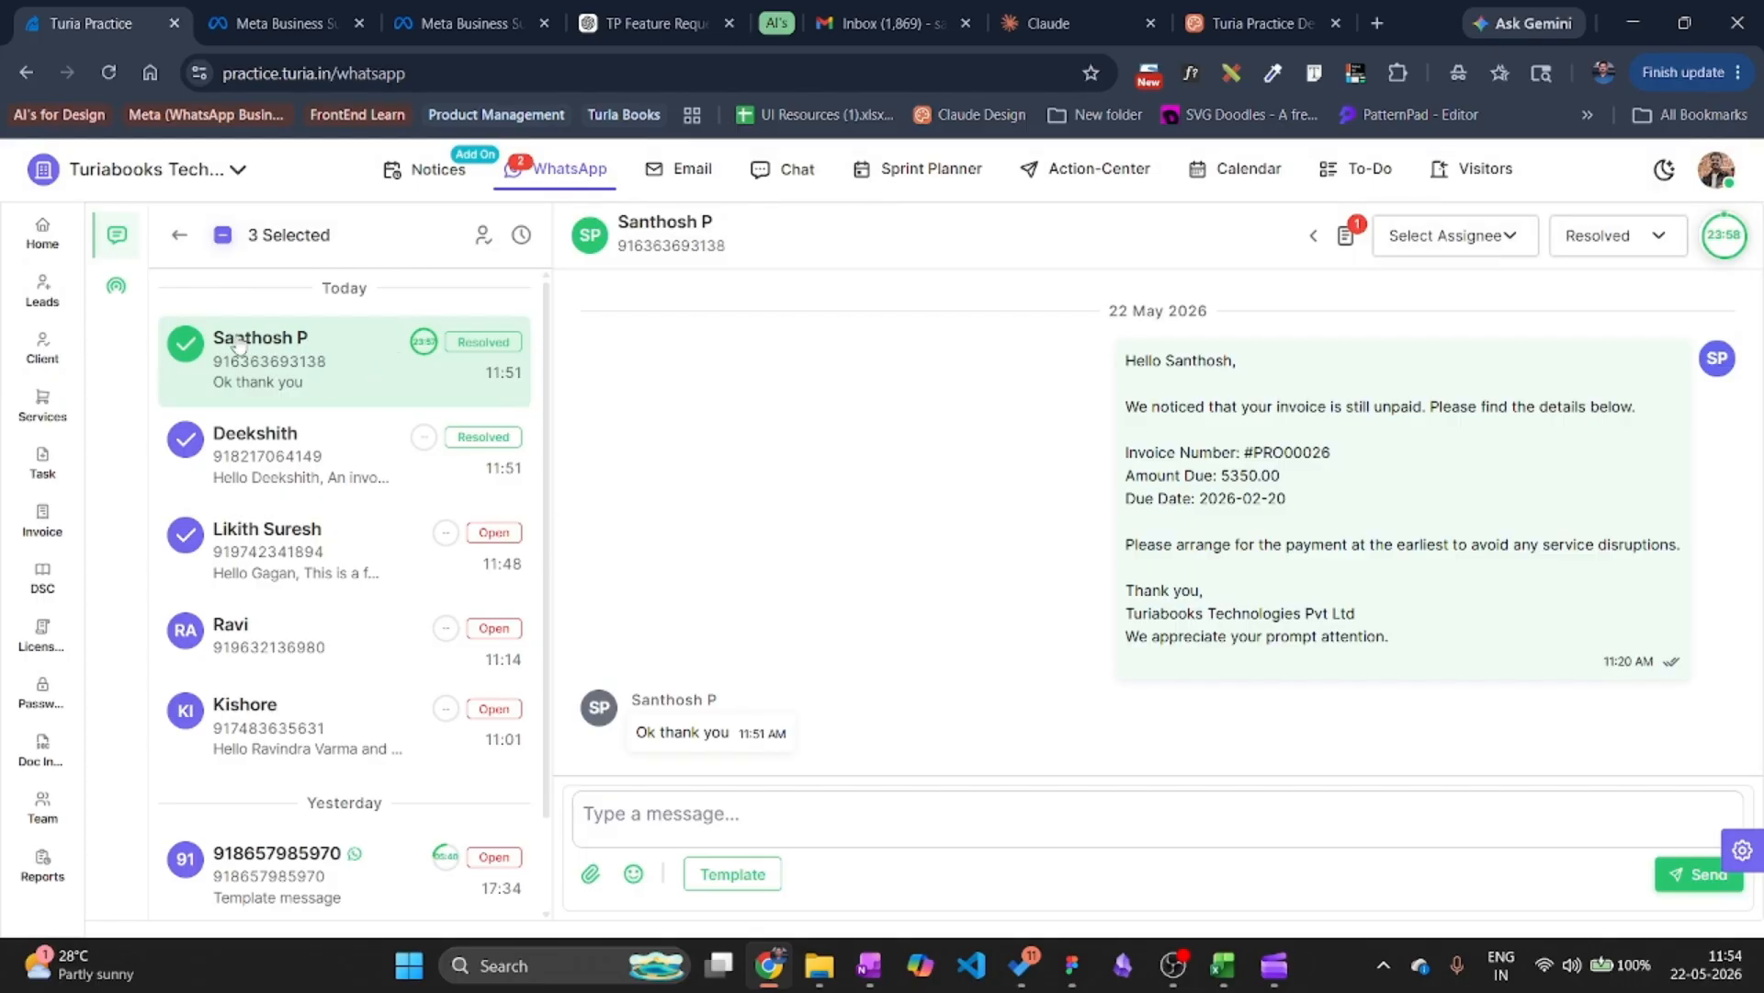
{"action": "left_click", "coordinate": [223, 237]}
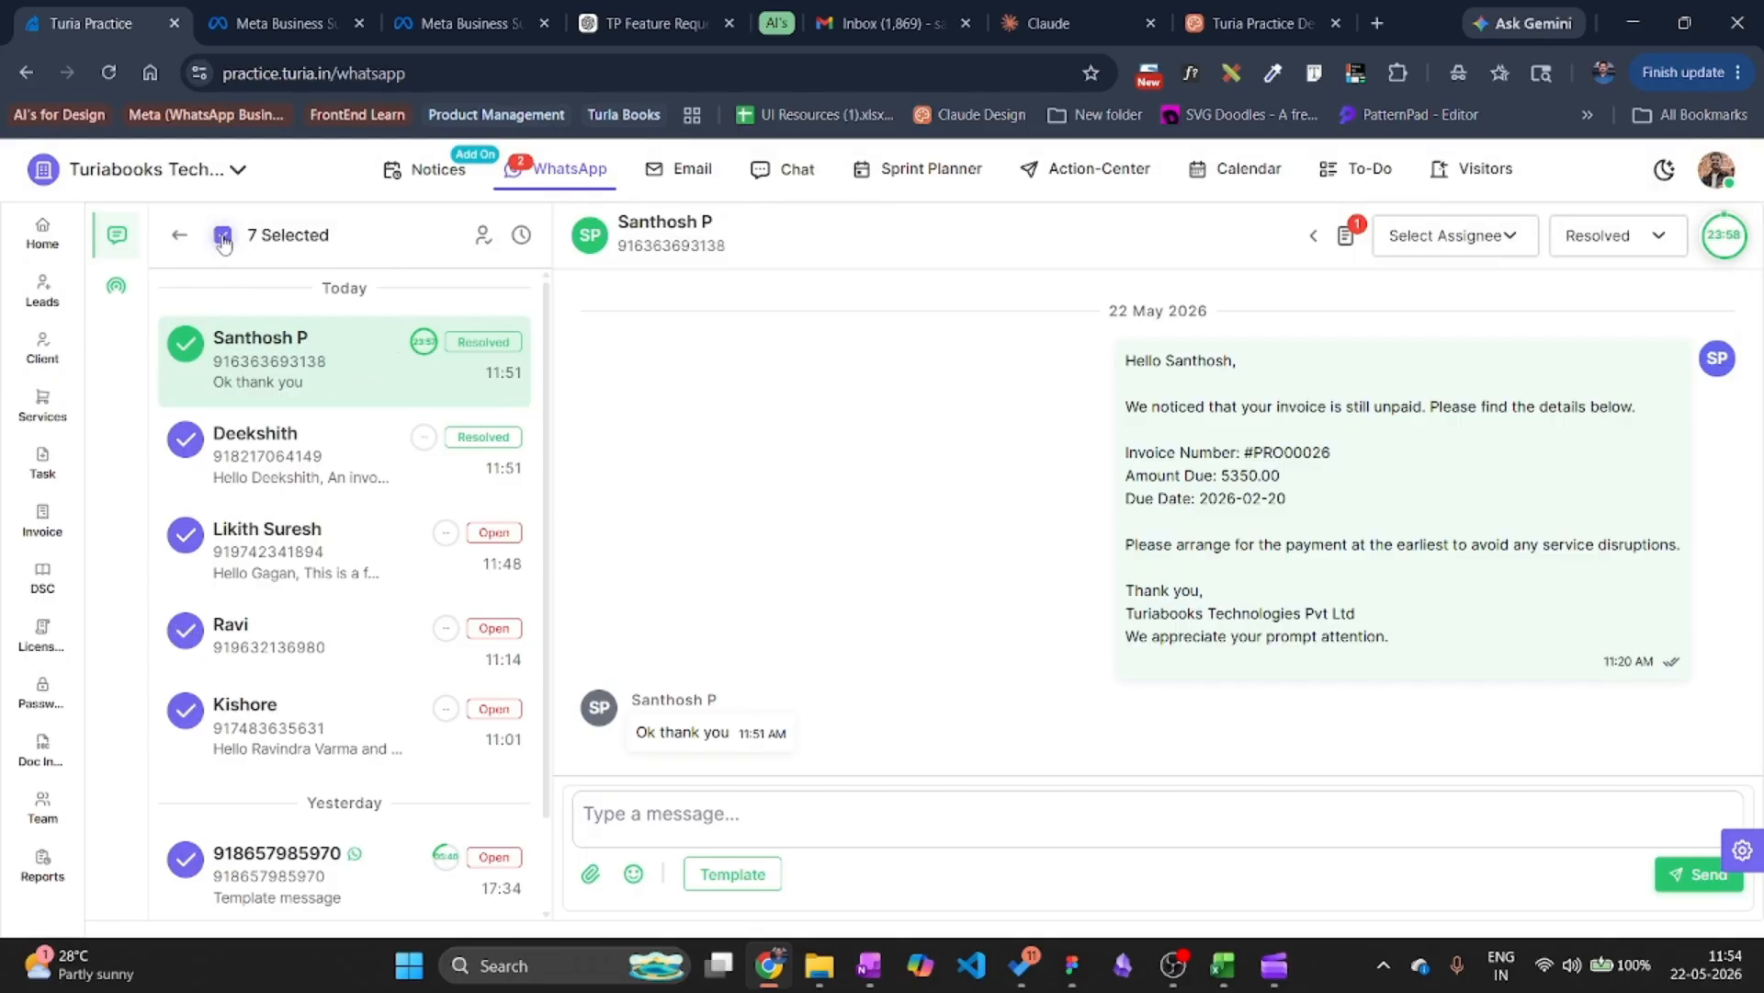
{"action": "left_click", "coordinate": [180, 235]}
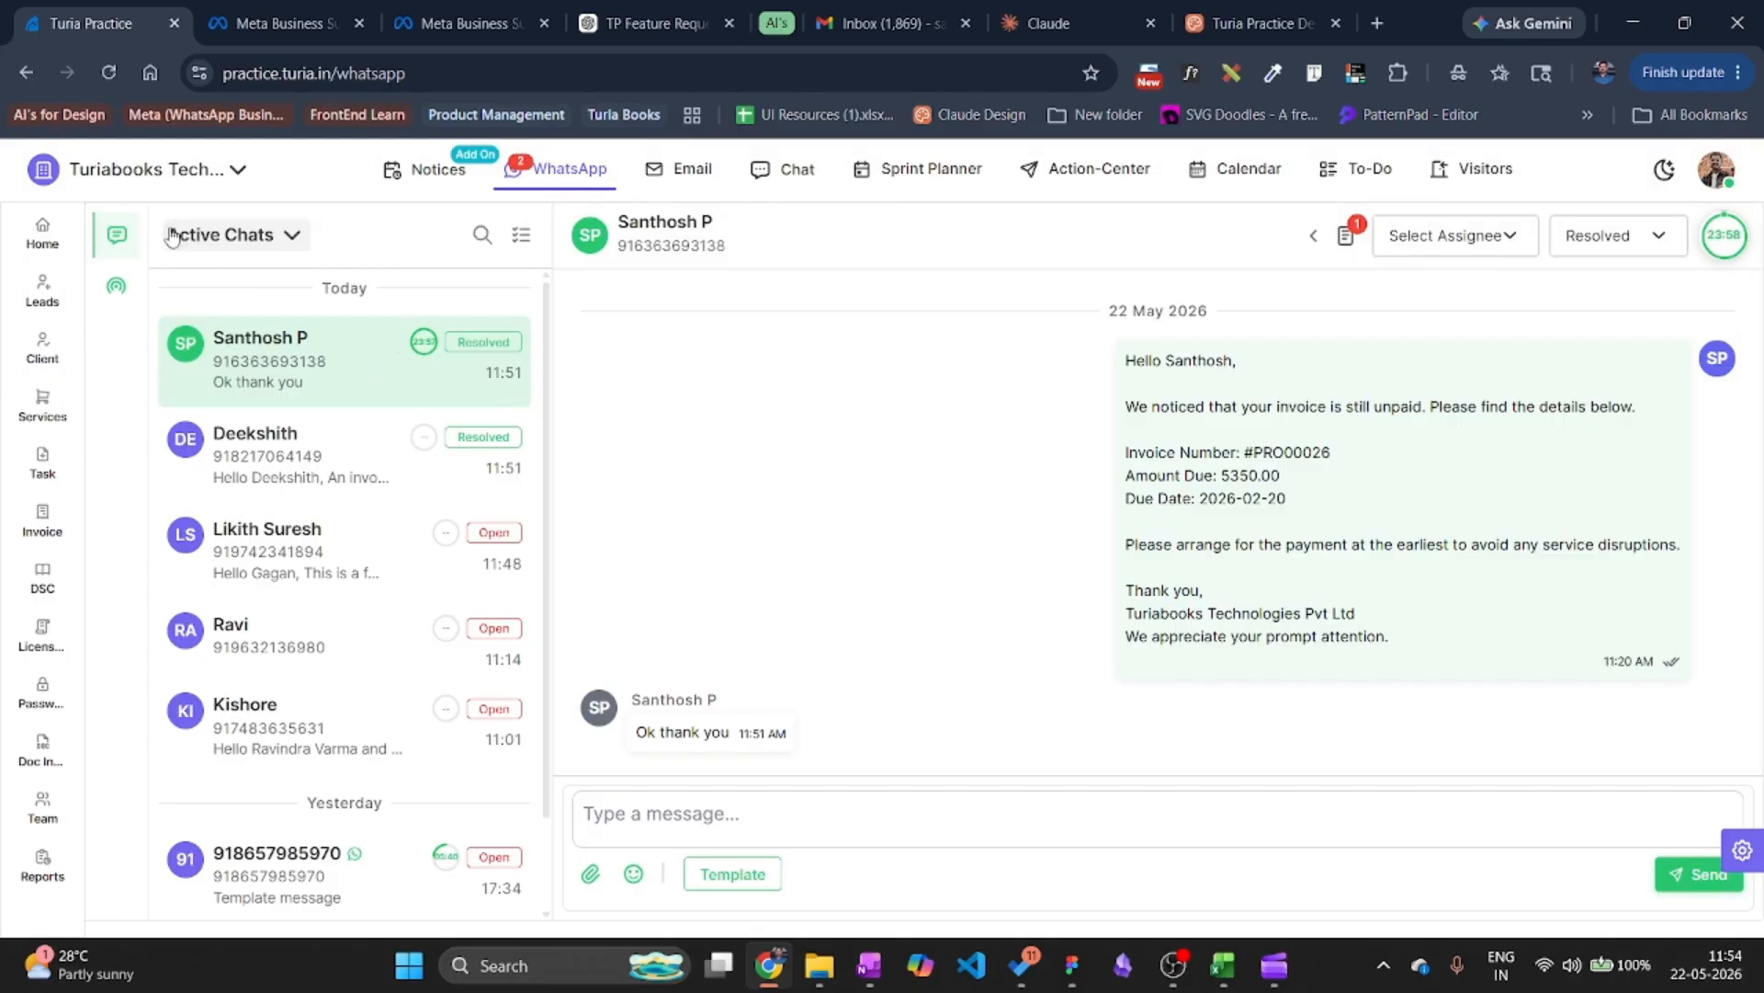
Create a new broadcast named 'GSTR-1 Filing Update'.
{"action": "left_click", "coordinate": [115, 287]}
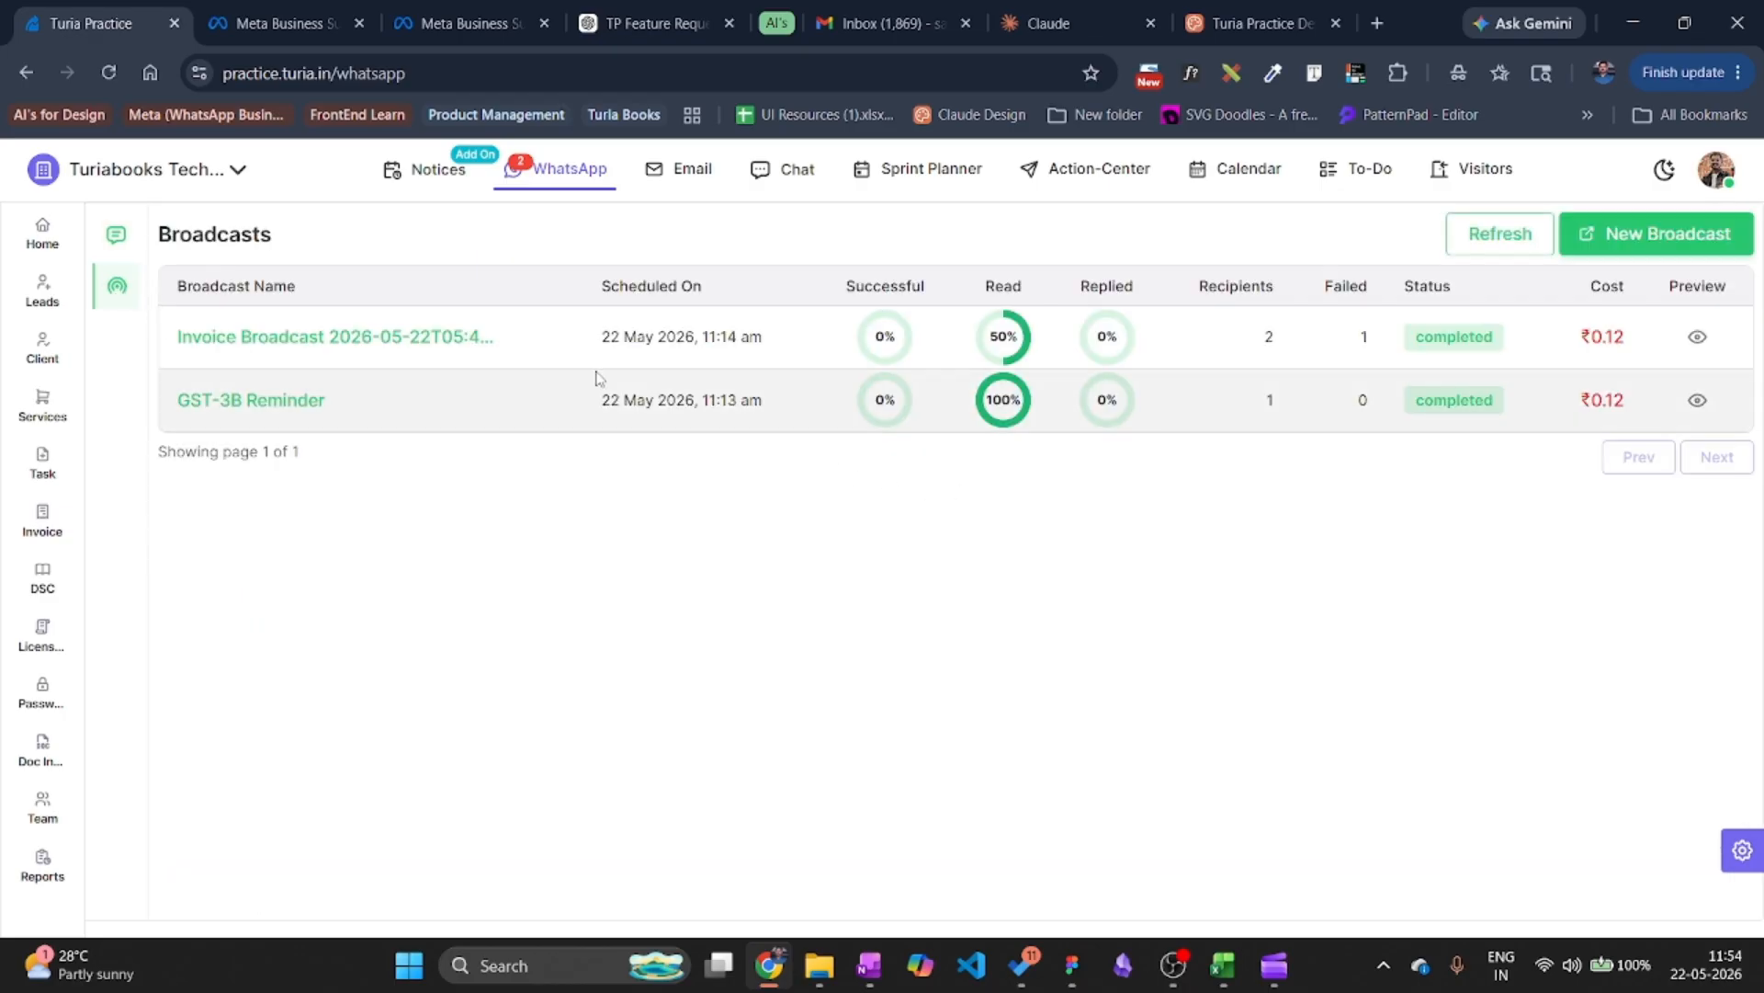
{"action": "left_click", "coordinate": [1638, 237]}
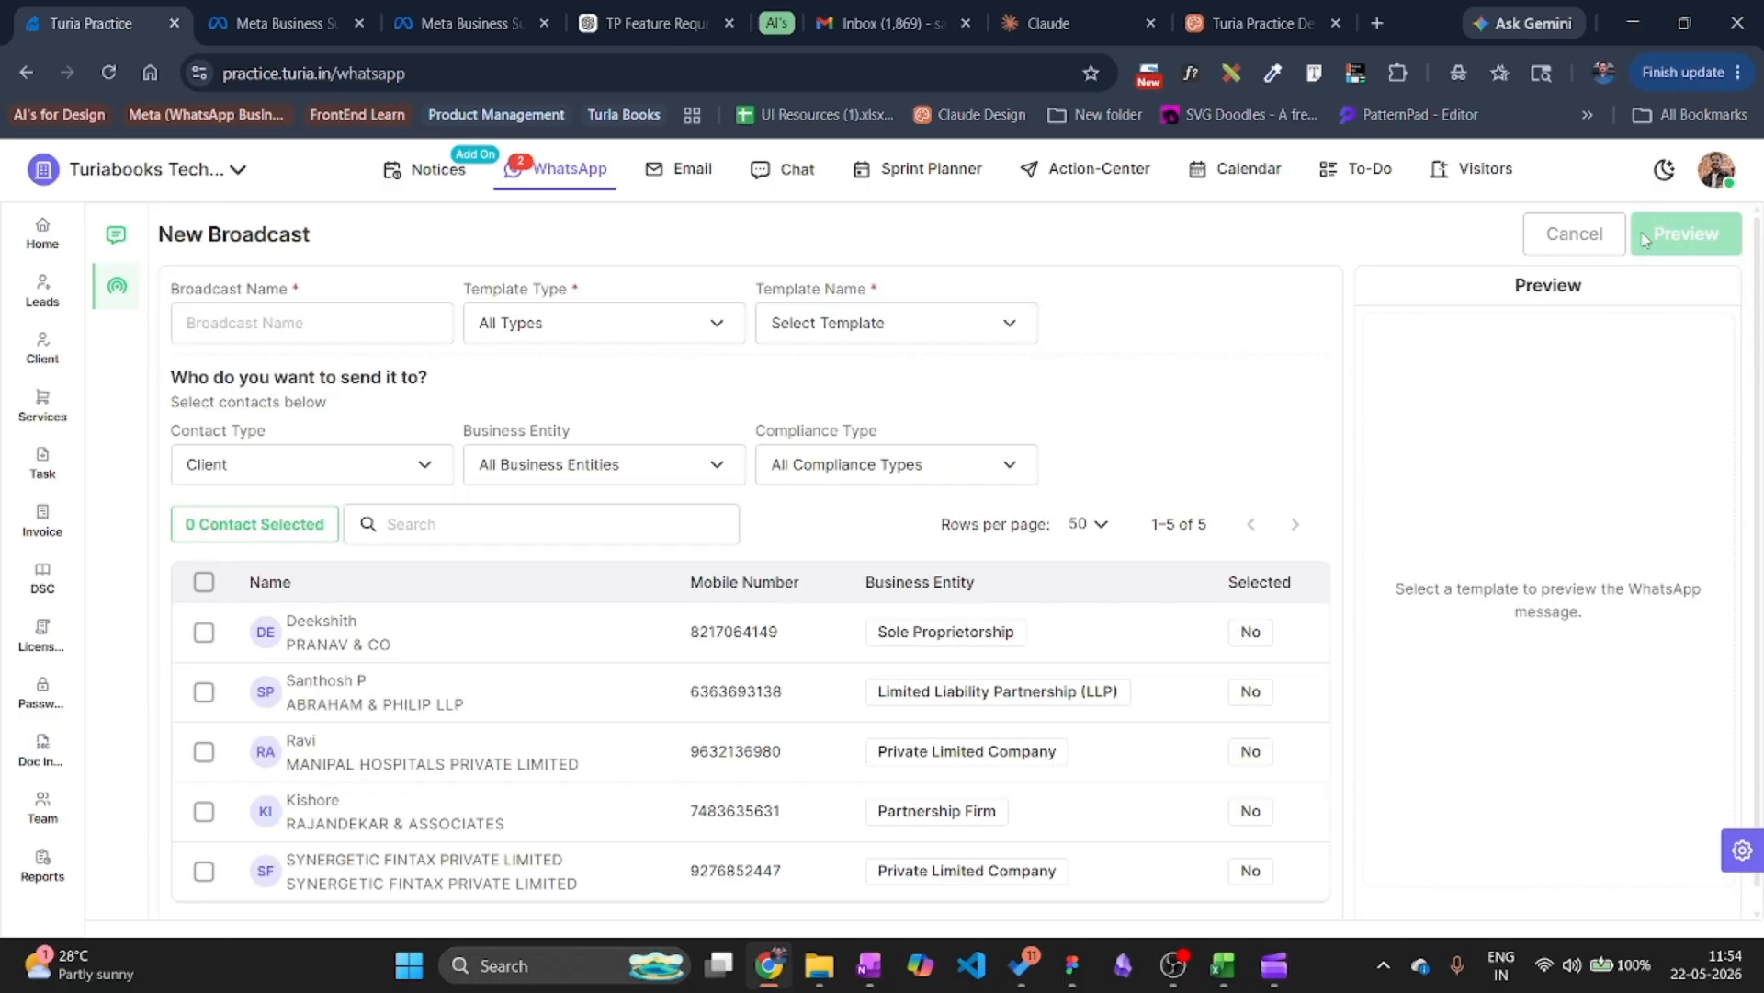
{"action": "left_click", "coordinate": [346, 329]}
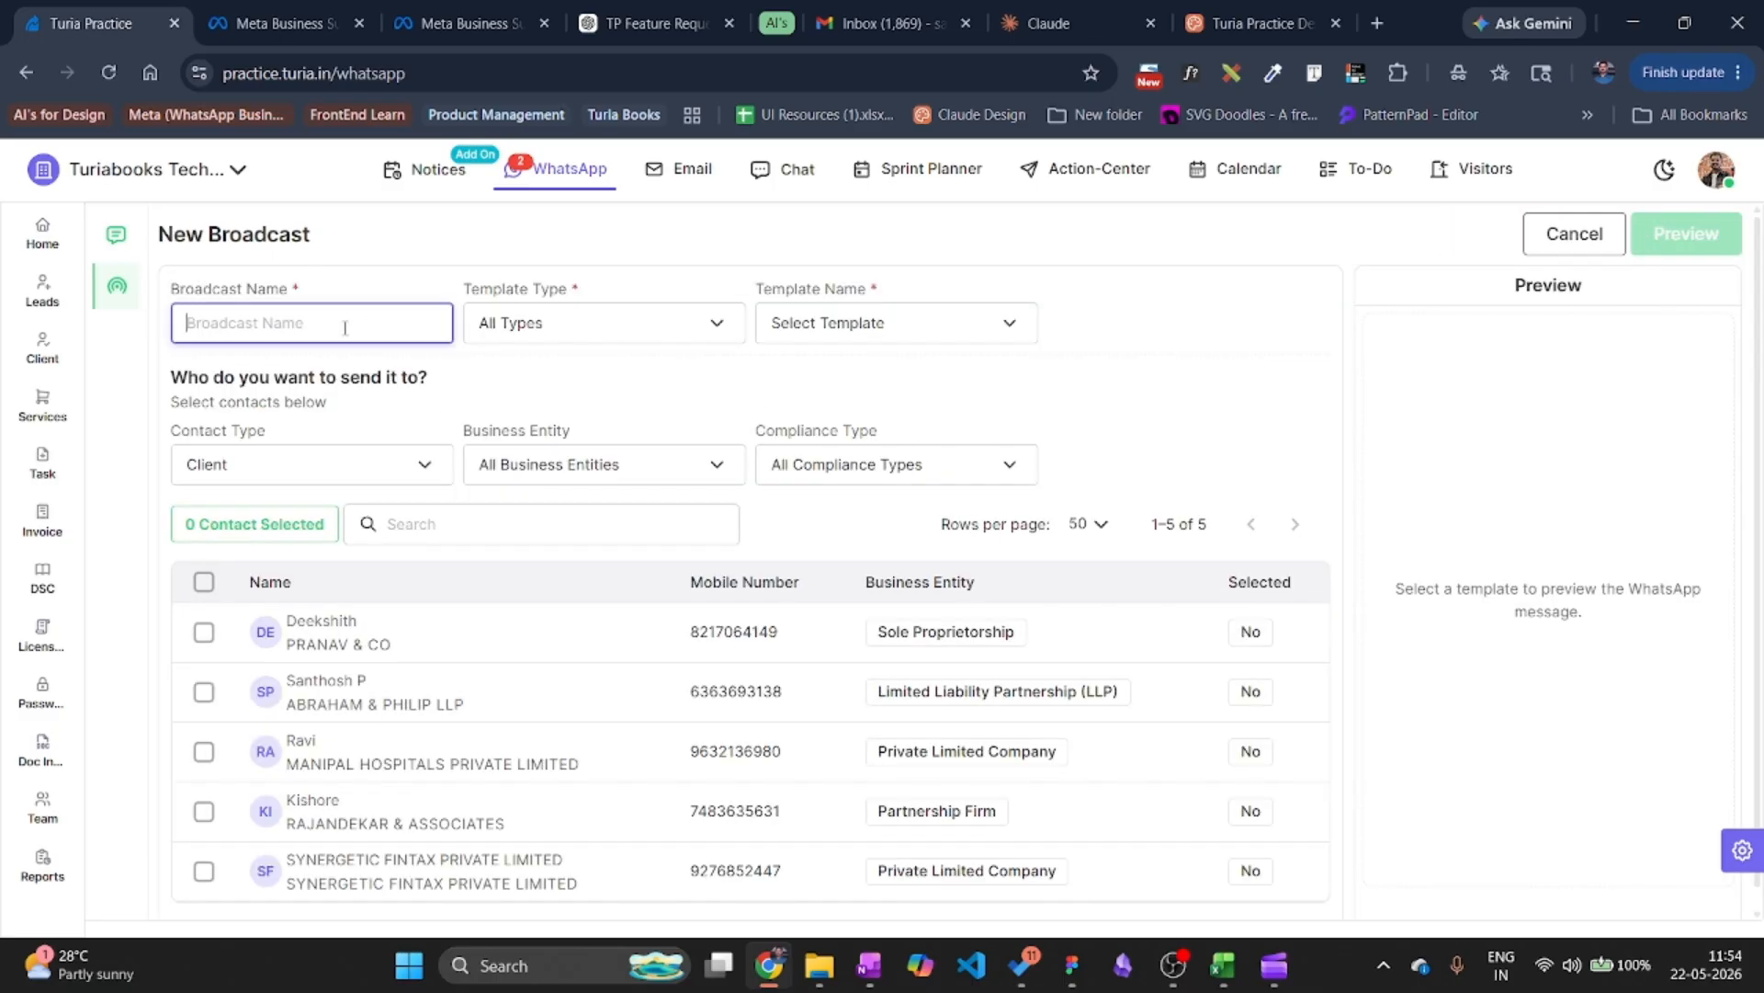
{"action": "left_click", "coordinate": [611, 330]}
{"action": "left_click", "coordinate": [257, 326]}
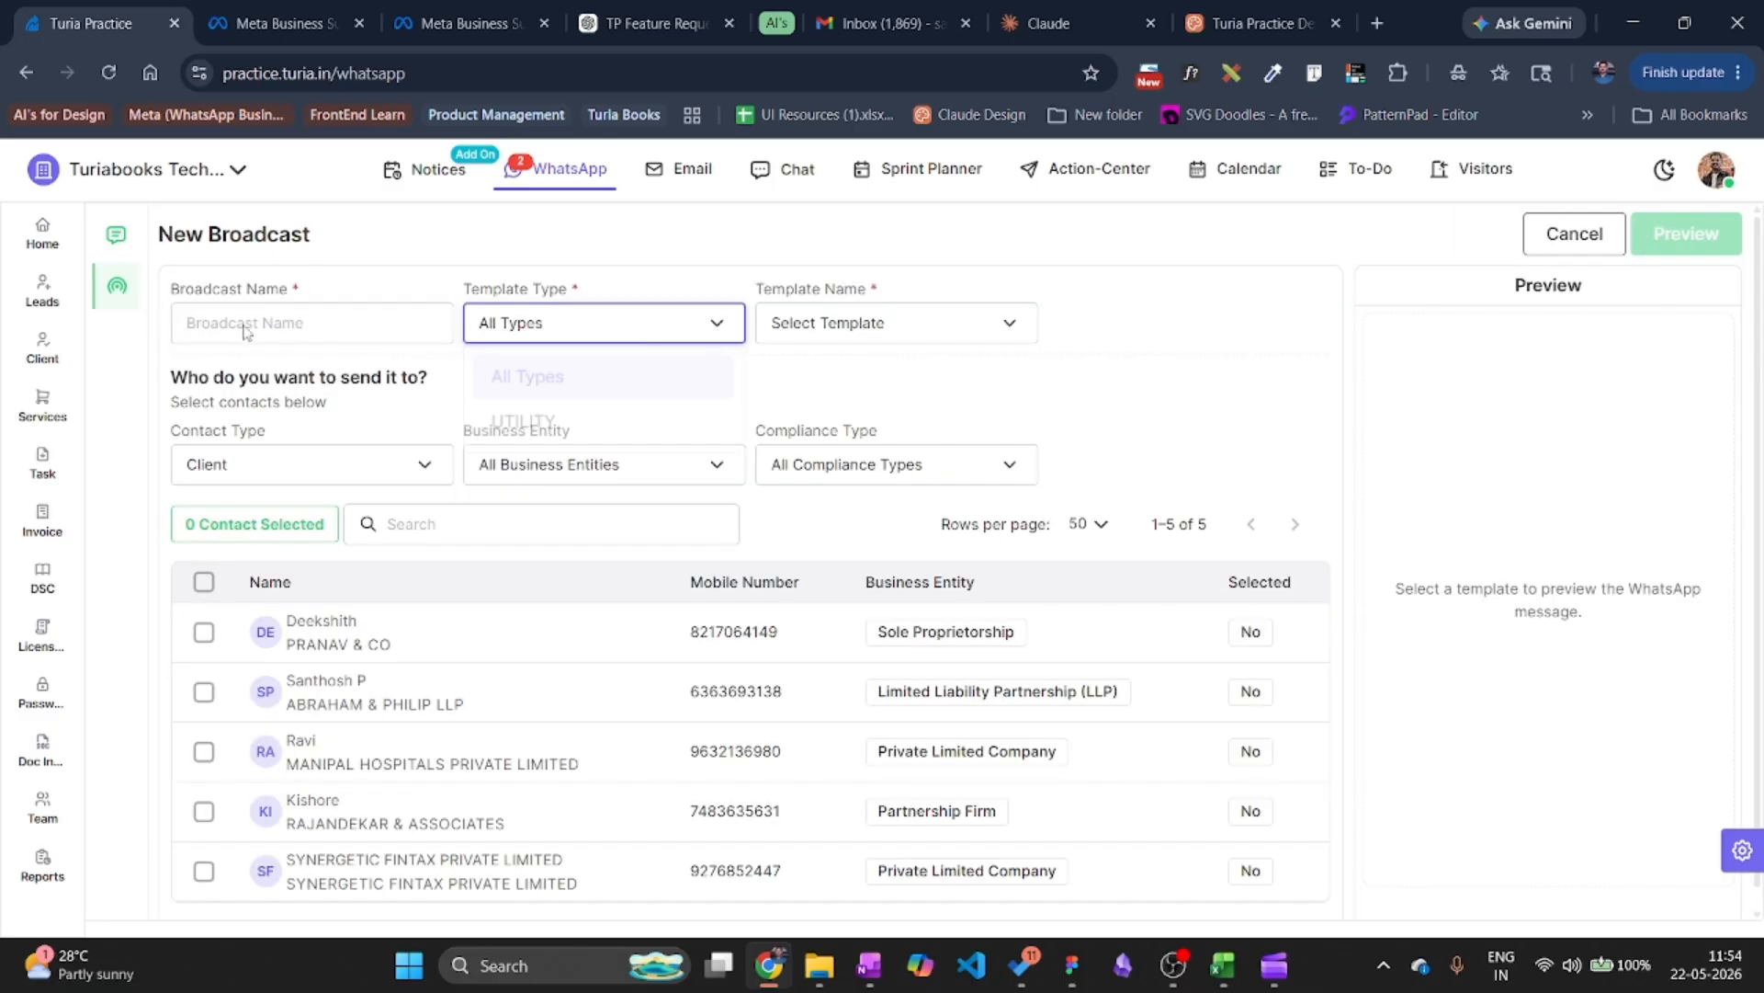
{"action": "type", "text": "Ts"}
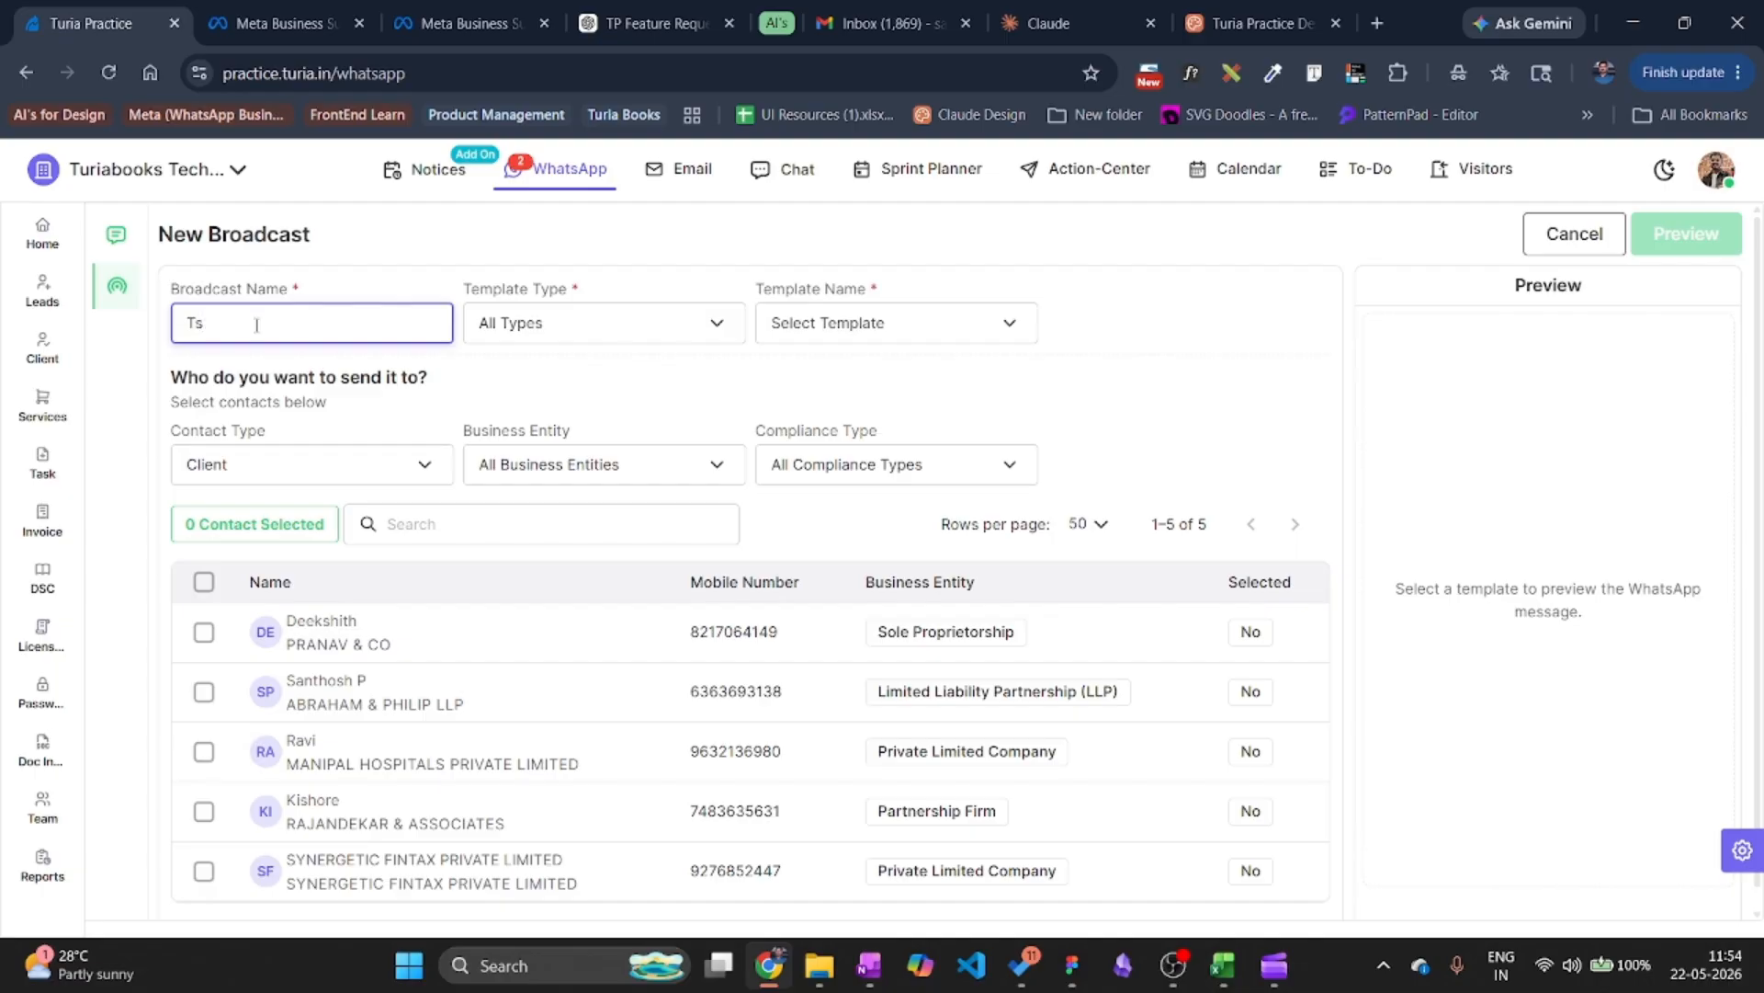
{"action": "key", "text": "BackSpace"}
{"action": "key", "text": "BackSpace"}
{"action": "type", "text": "GSTR-1 Filing Updat"}
Set template type UTILITY, choose gstr_1_filing_reminder, and add the first client as recipient.
{"action": "left_click", "coordinate": [512, 327]}
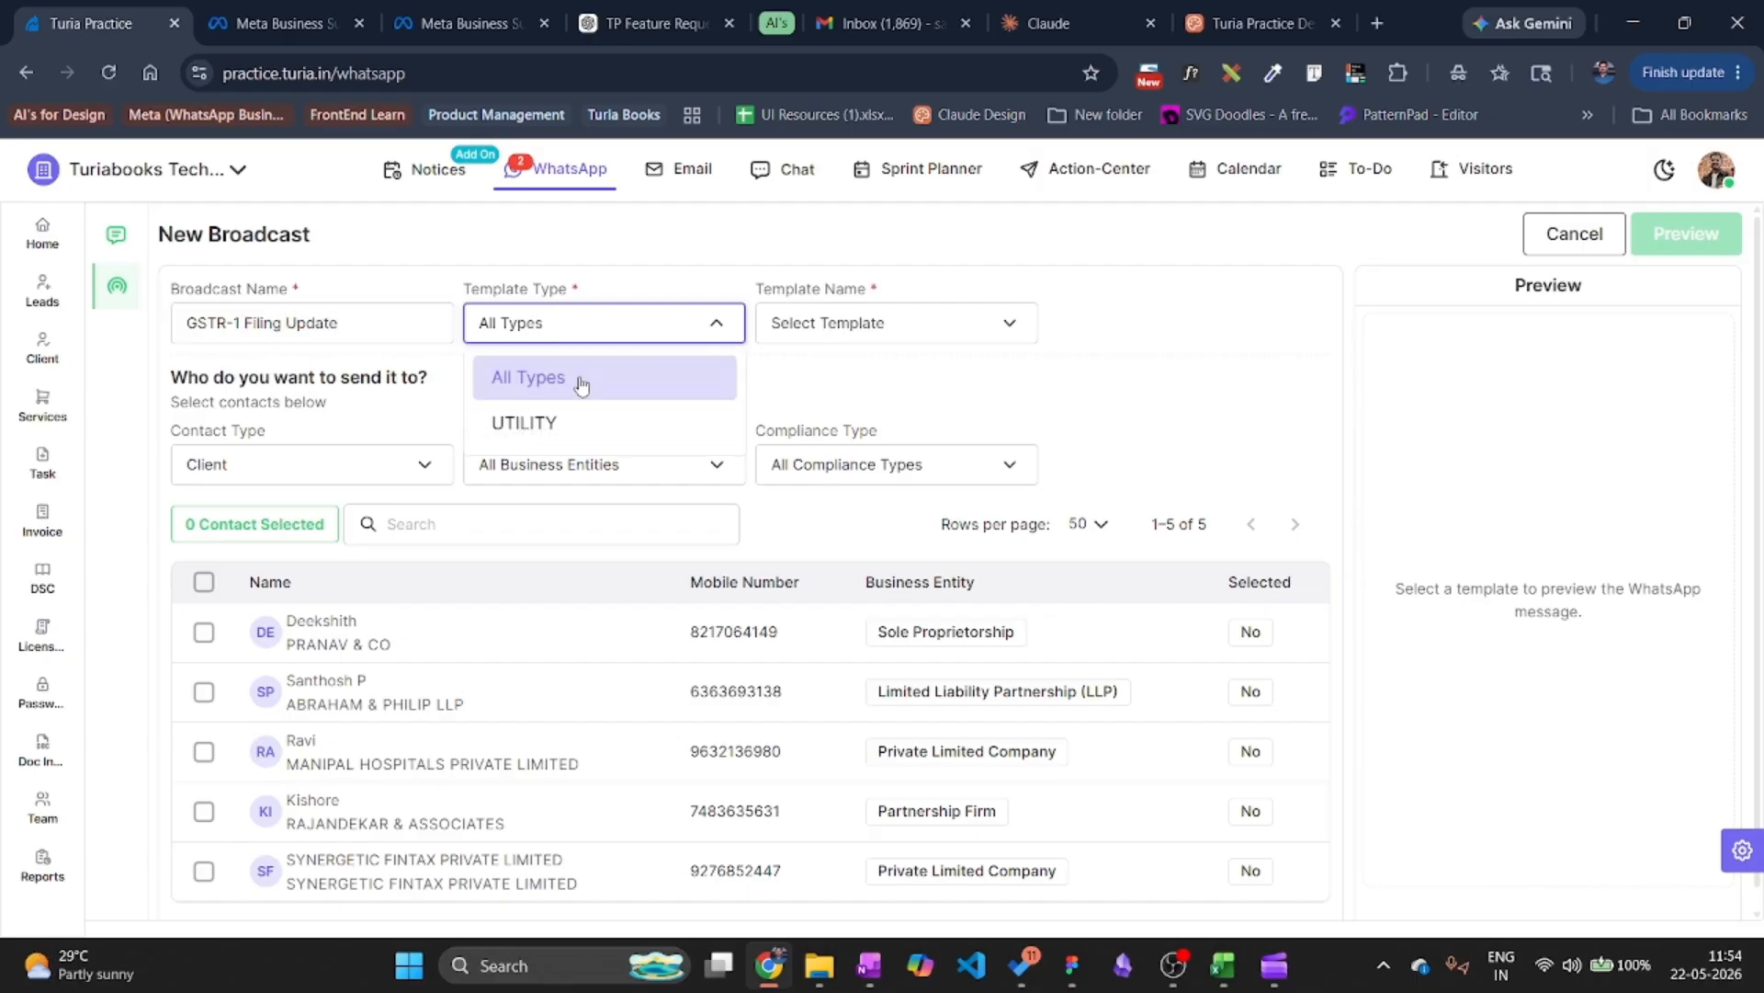
{"action": "left_click", "coordinate": [643, 421]}
{"action": "left_click", "coordinate": [952, 319]}
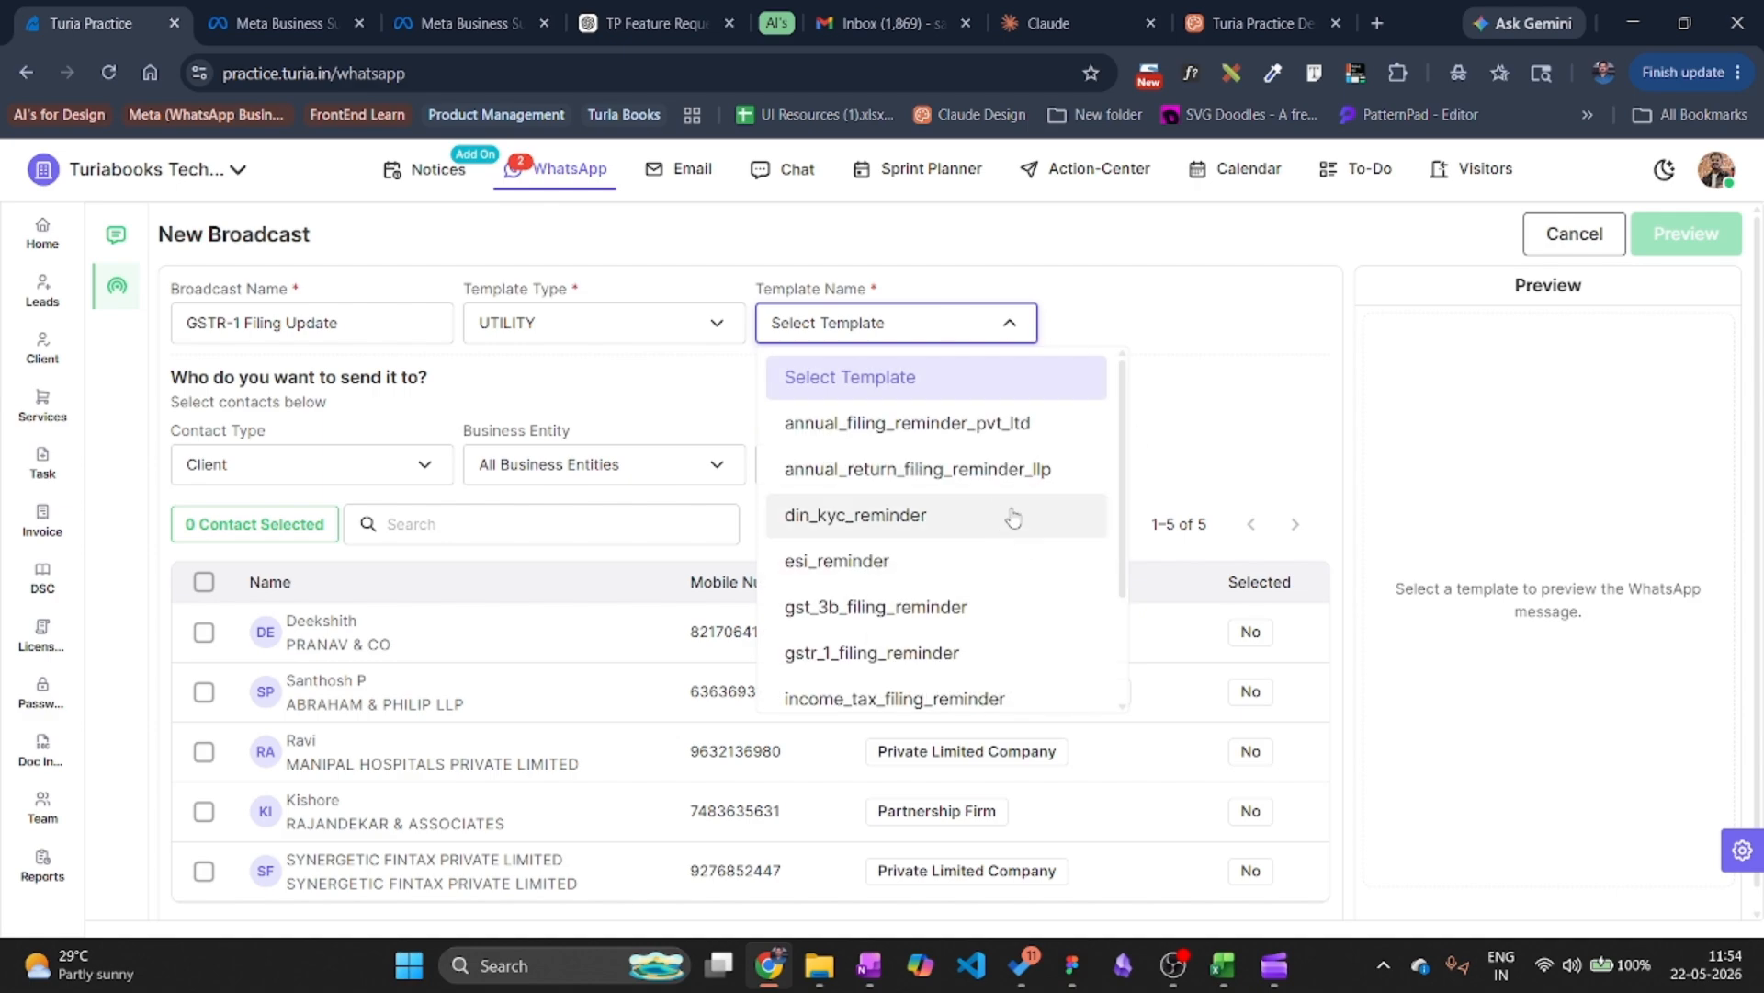
{"action": "left_click", "coordinate": [942, 652]}
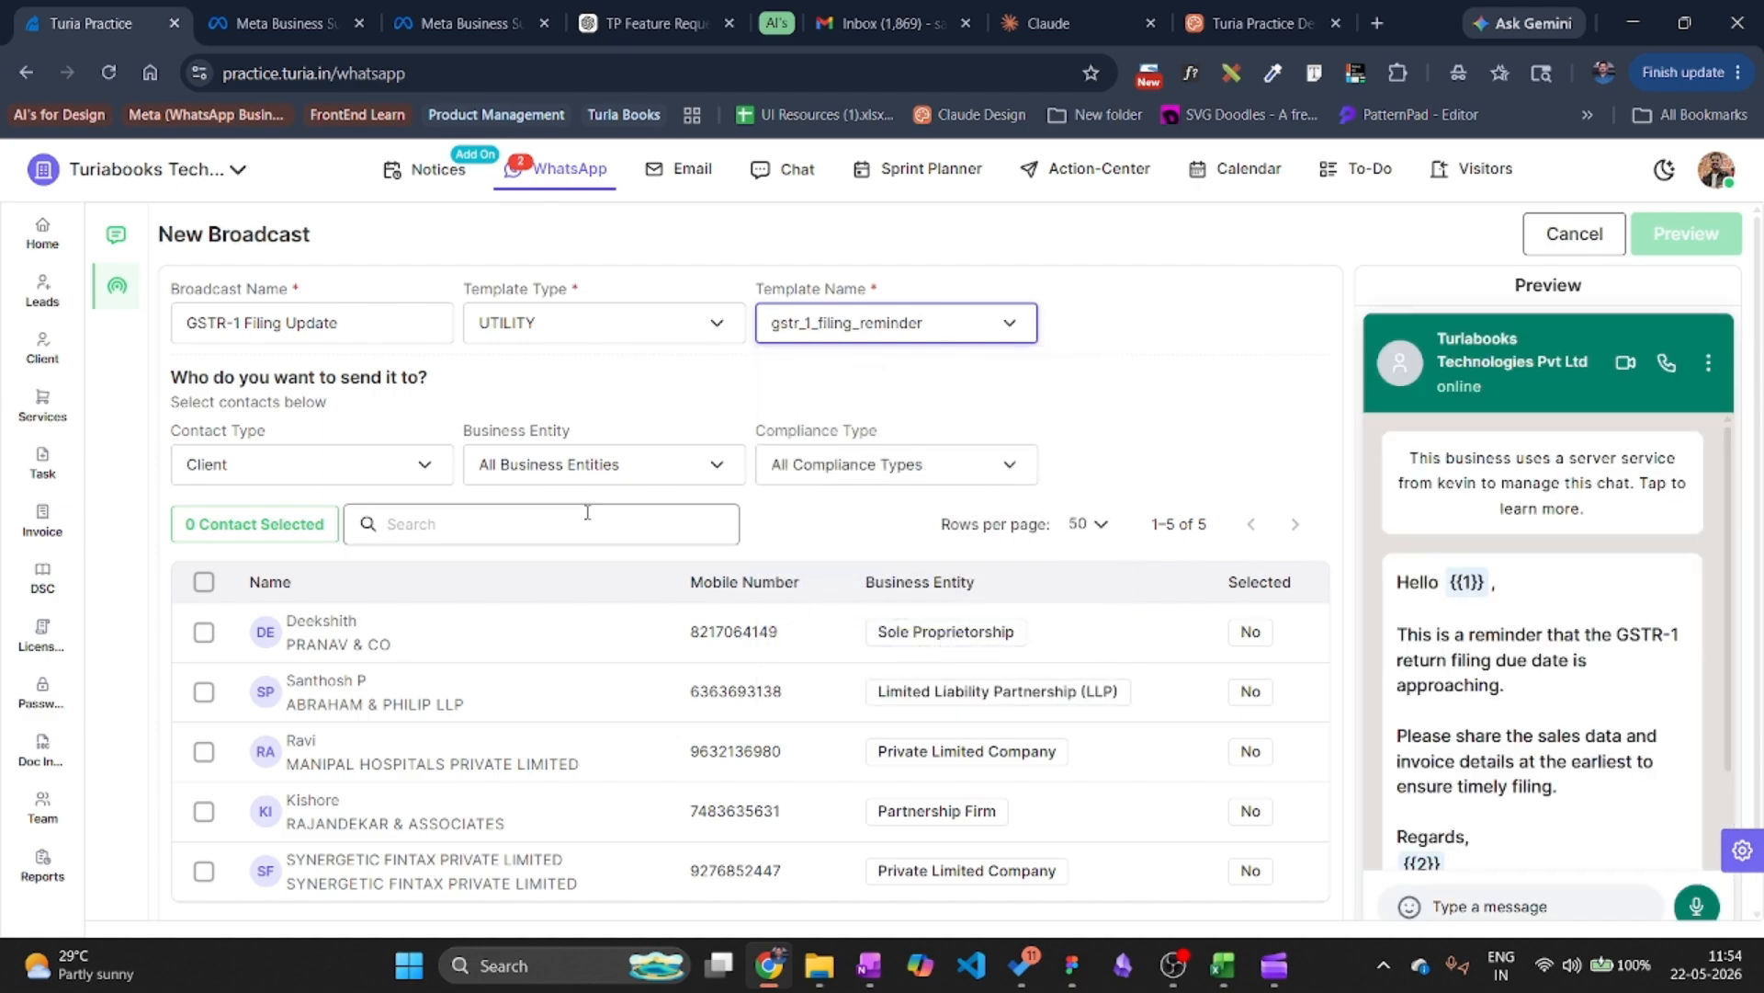
{"action": "left_click", "coordinate": [205, 633]}
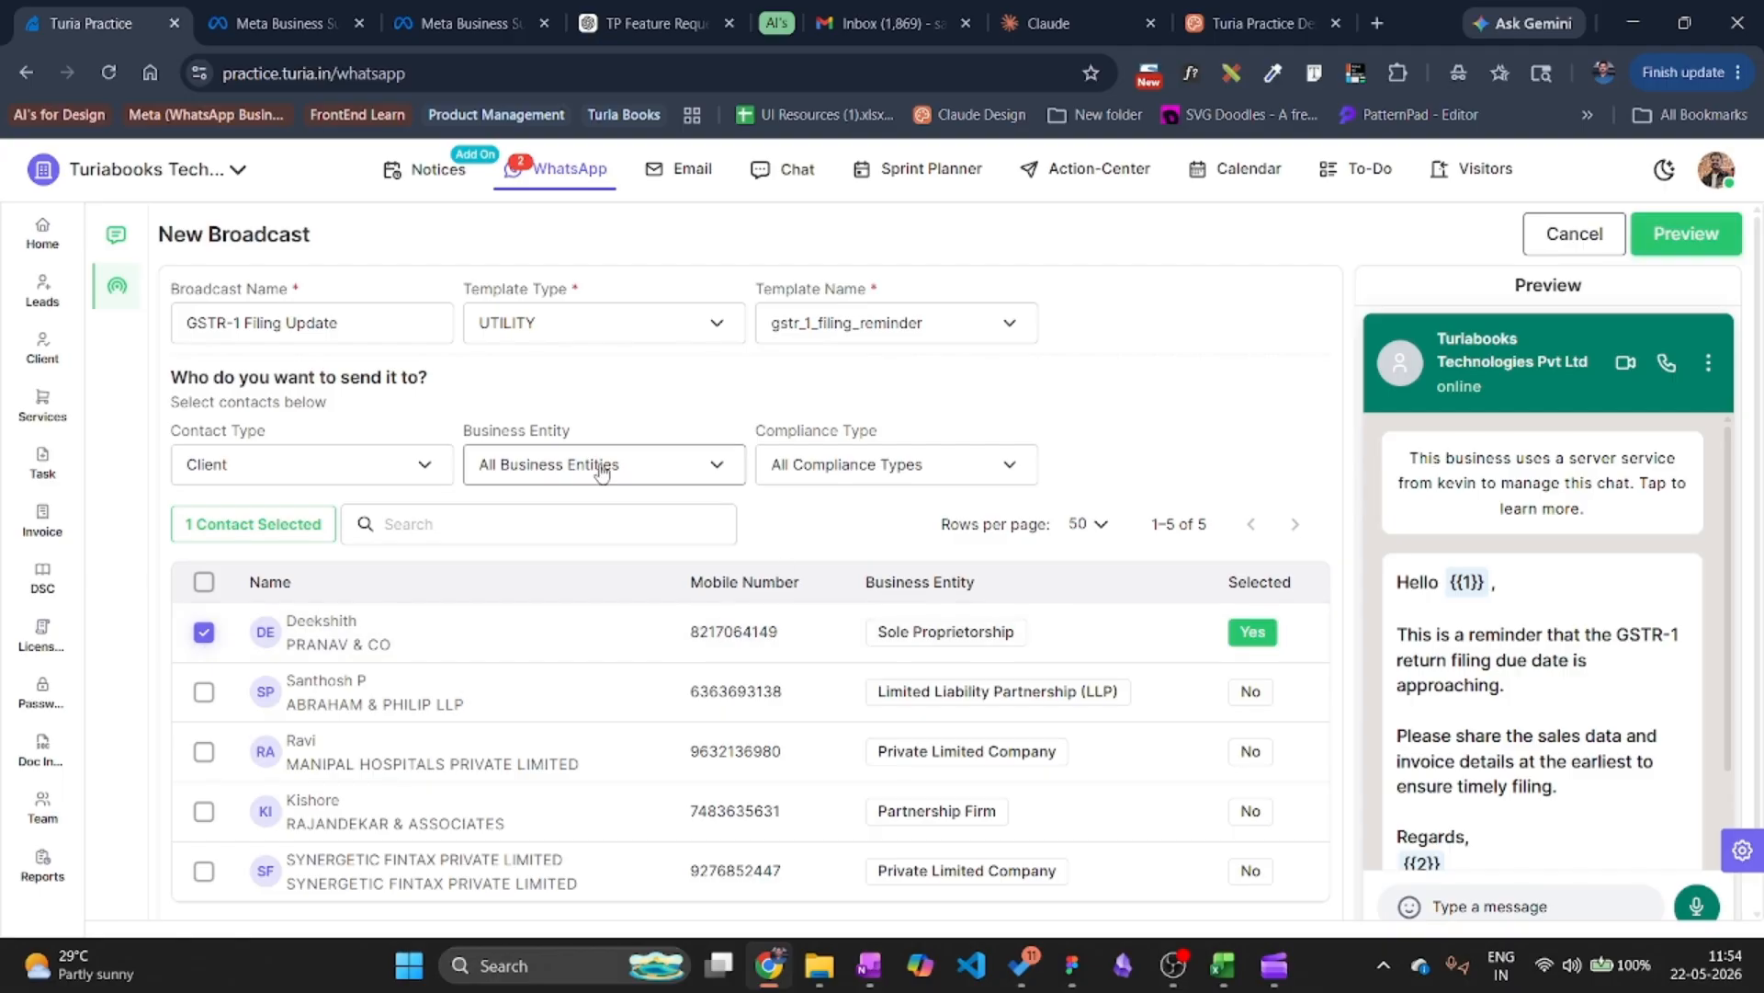
{"action": "left_click", "coordinate": [844, 464]}
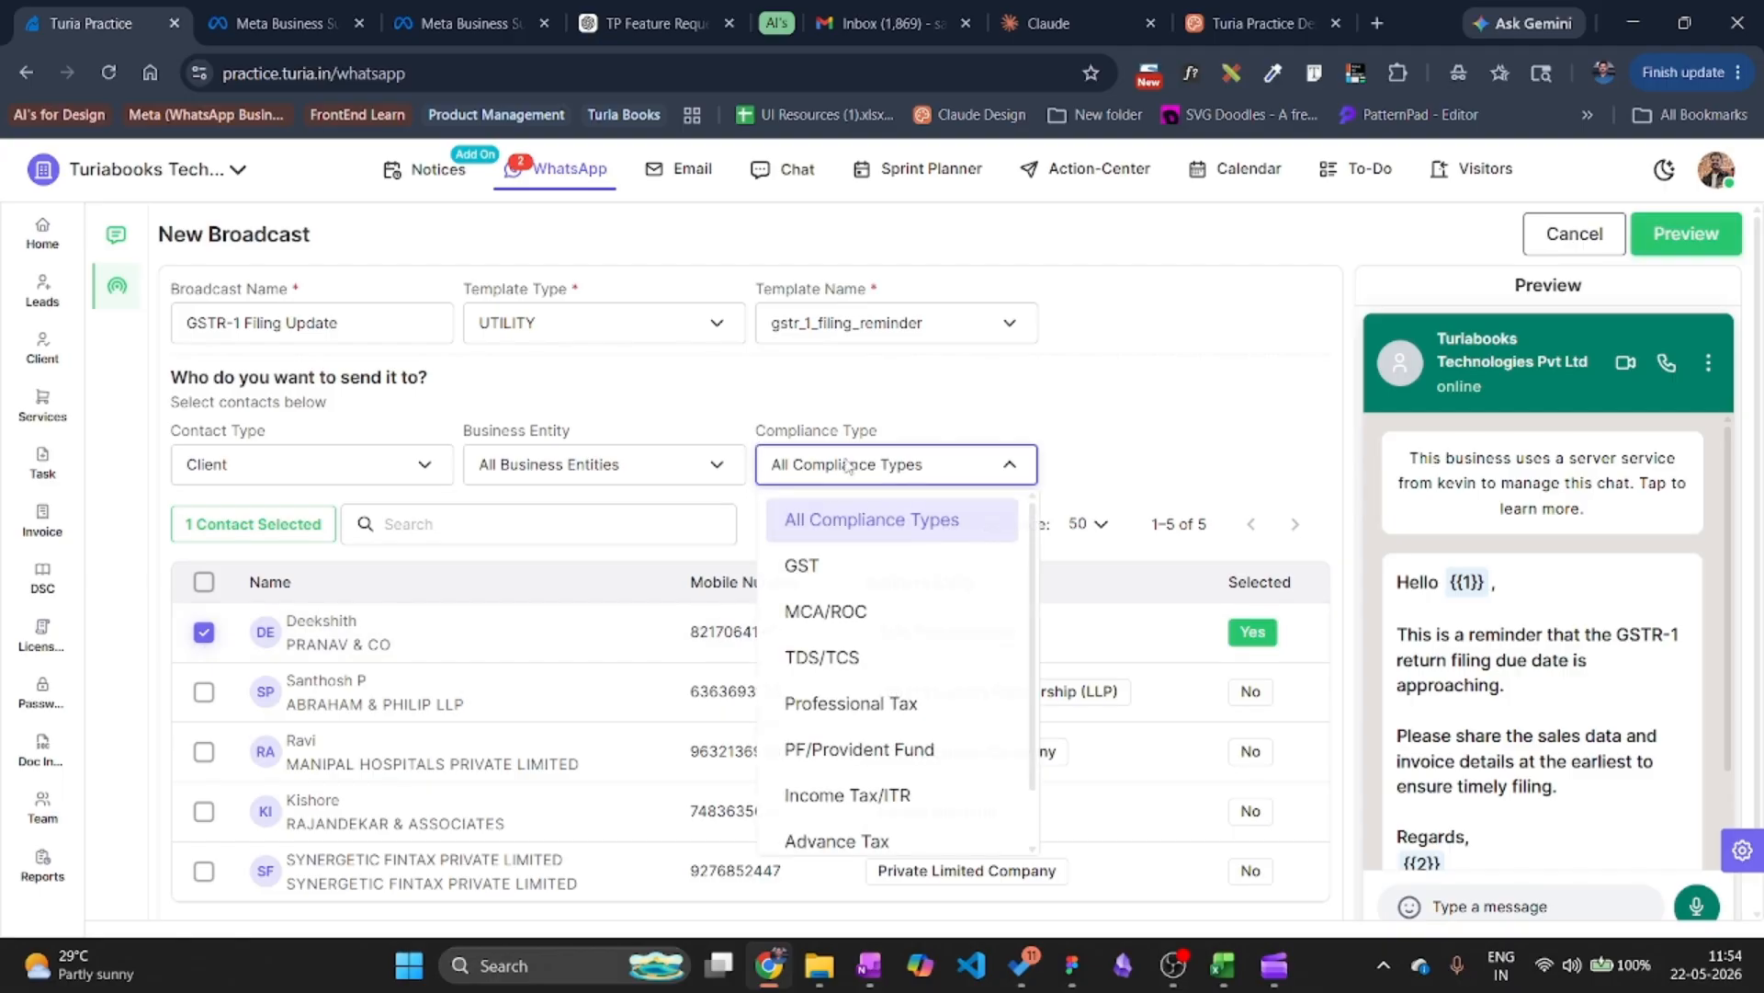
{"action": "left_click", "coordinate": [1303, 397]}
{"action": "scroll", "coordinate": [1549, 607], "scroll_direction": "down", "scroll_amount": 2}
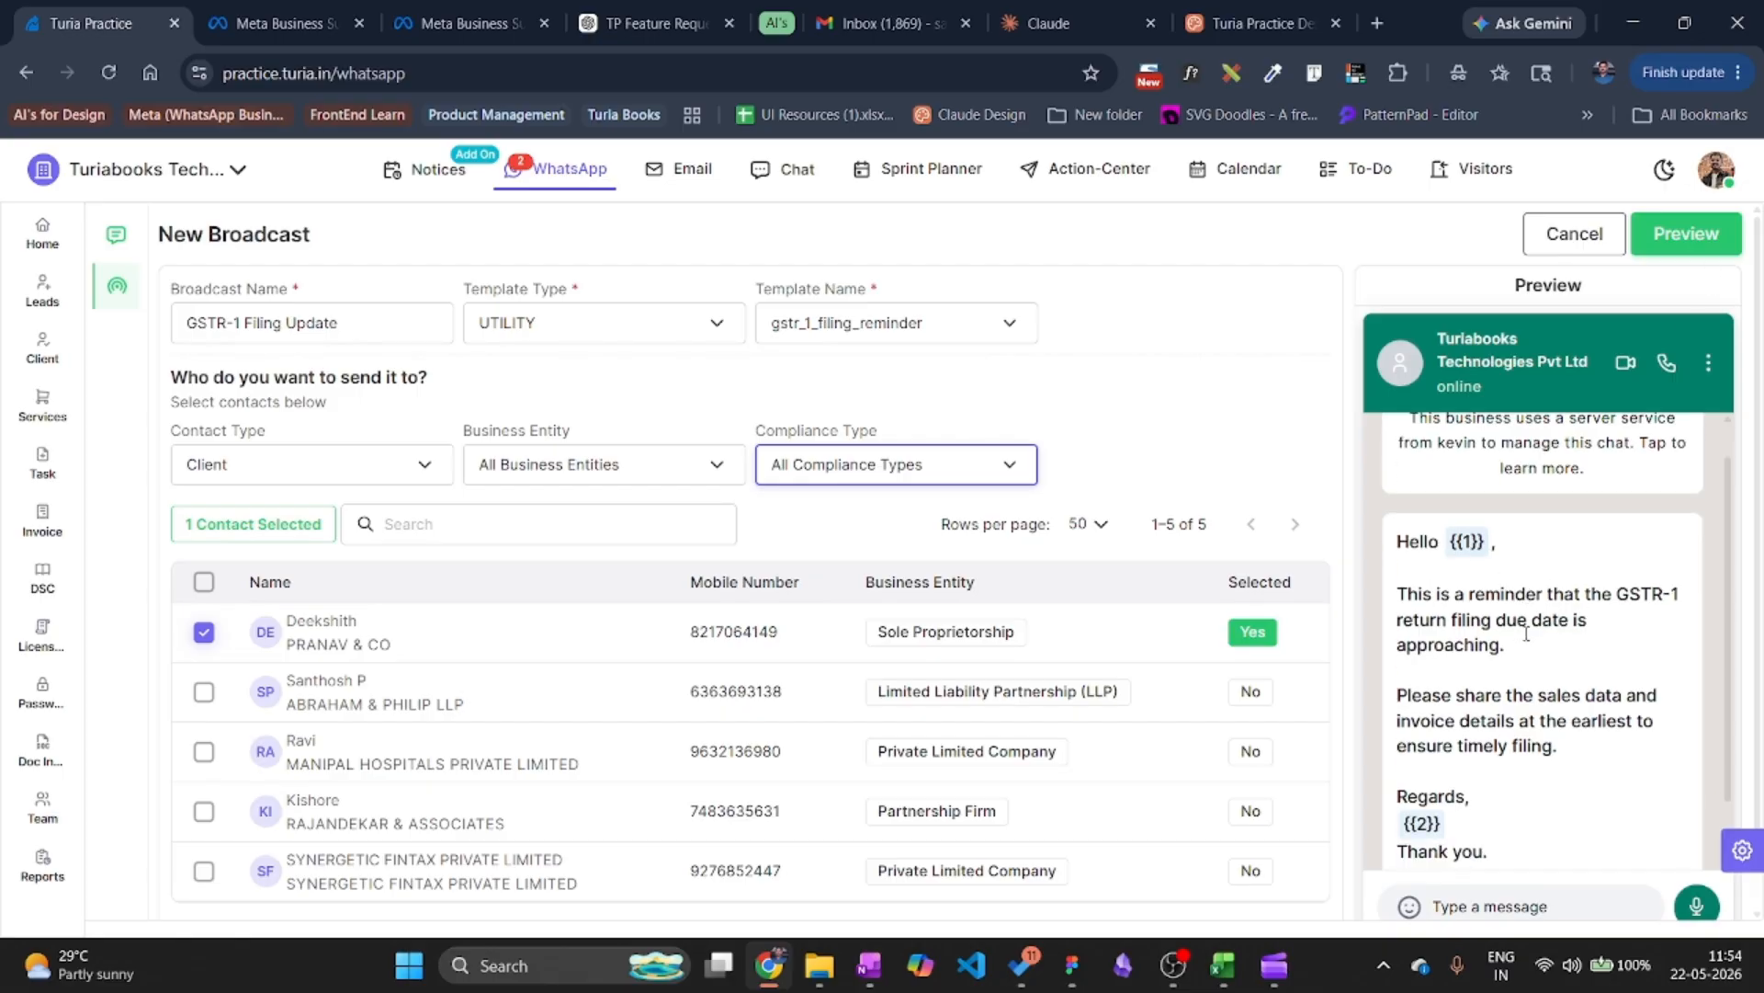
{"action": "scroll", "coordinate": [1661, 450], "scroll_direction": "up", "scroll_amount": 2}
Preview the broadcast, close it without scheduling, and return to Active Chats.
{"action": "left_click", "coordinate": [1687, 233]}
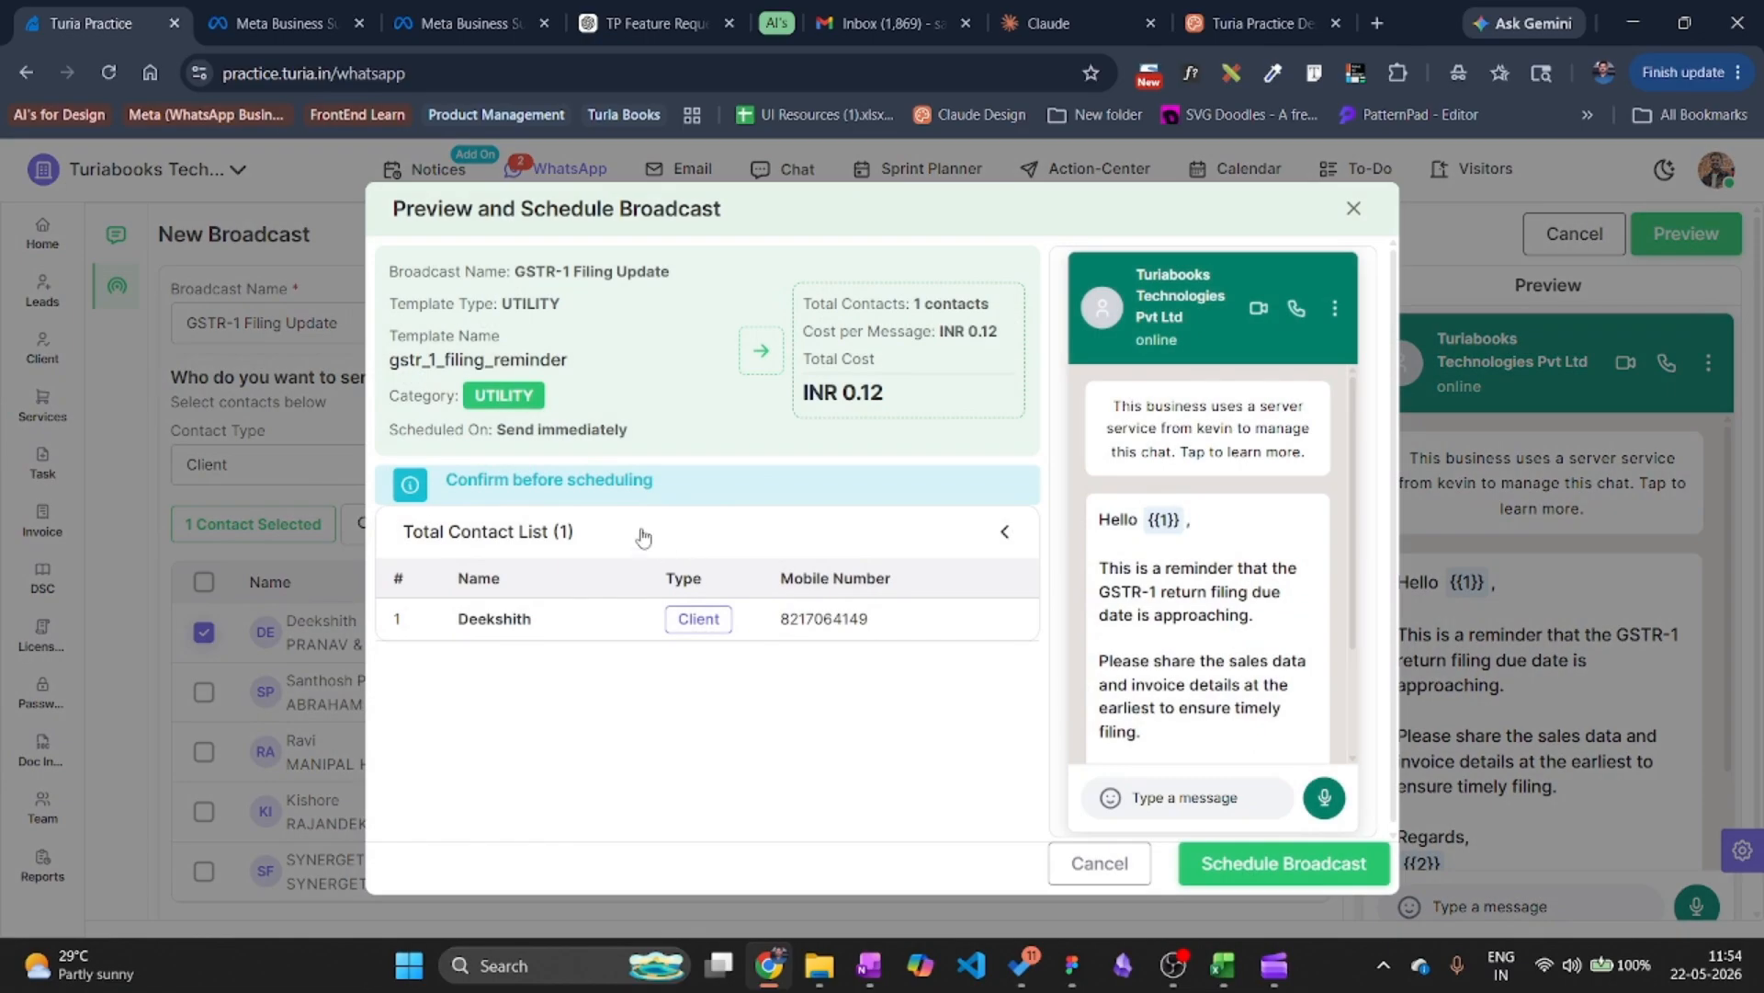
{"action": "scroll", "coordinate": [1215, 559], "scroll_direction": "down", "scroll_amount": 3}
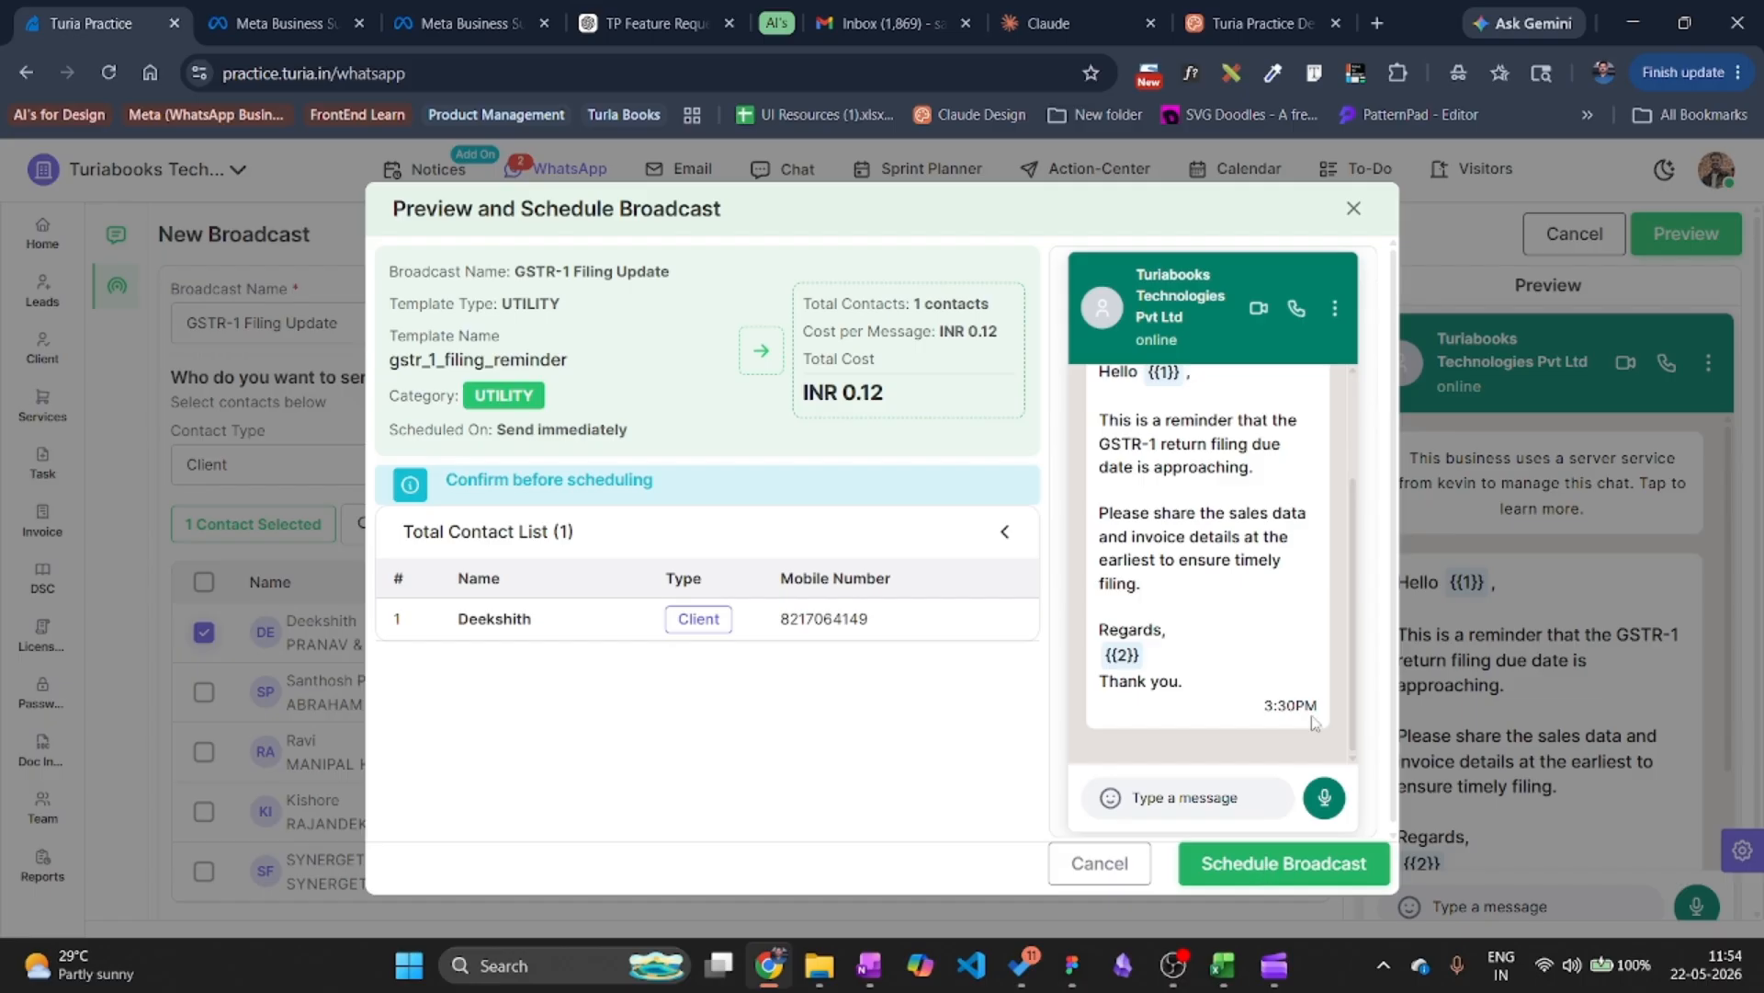
{"action": "left_click", "coordinate": [1354, 209]}
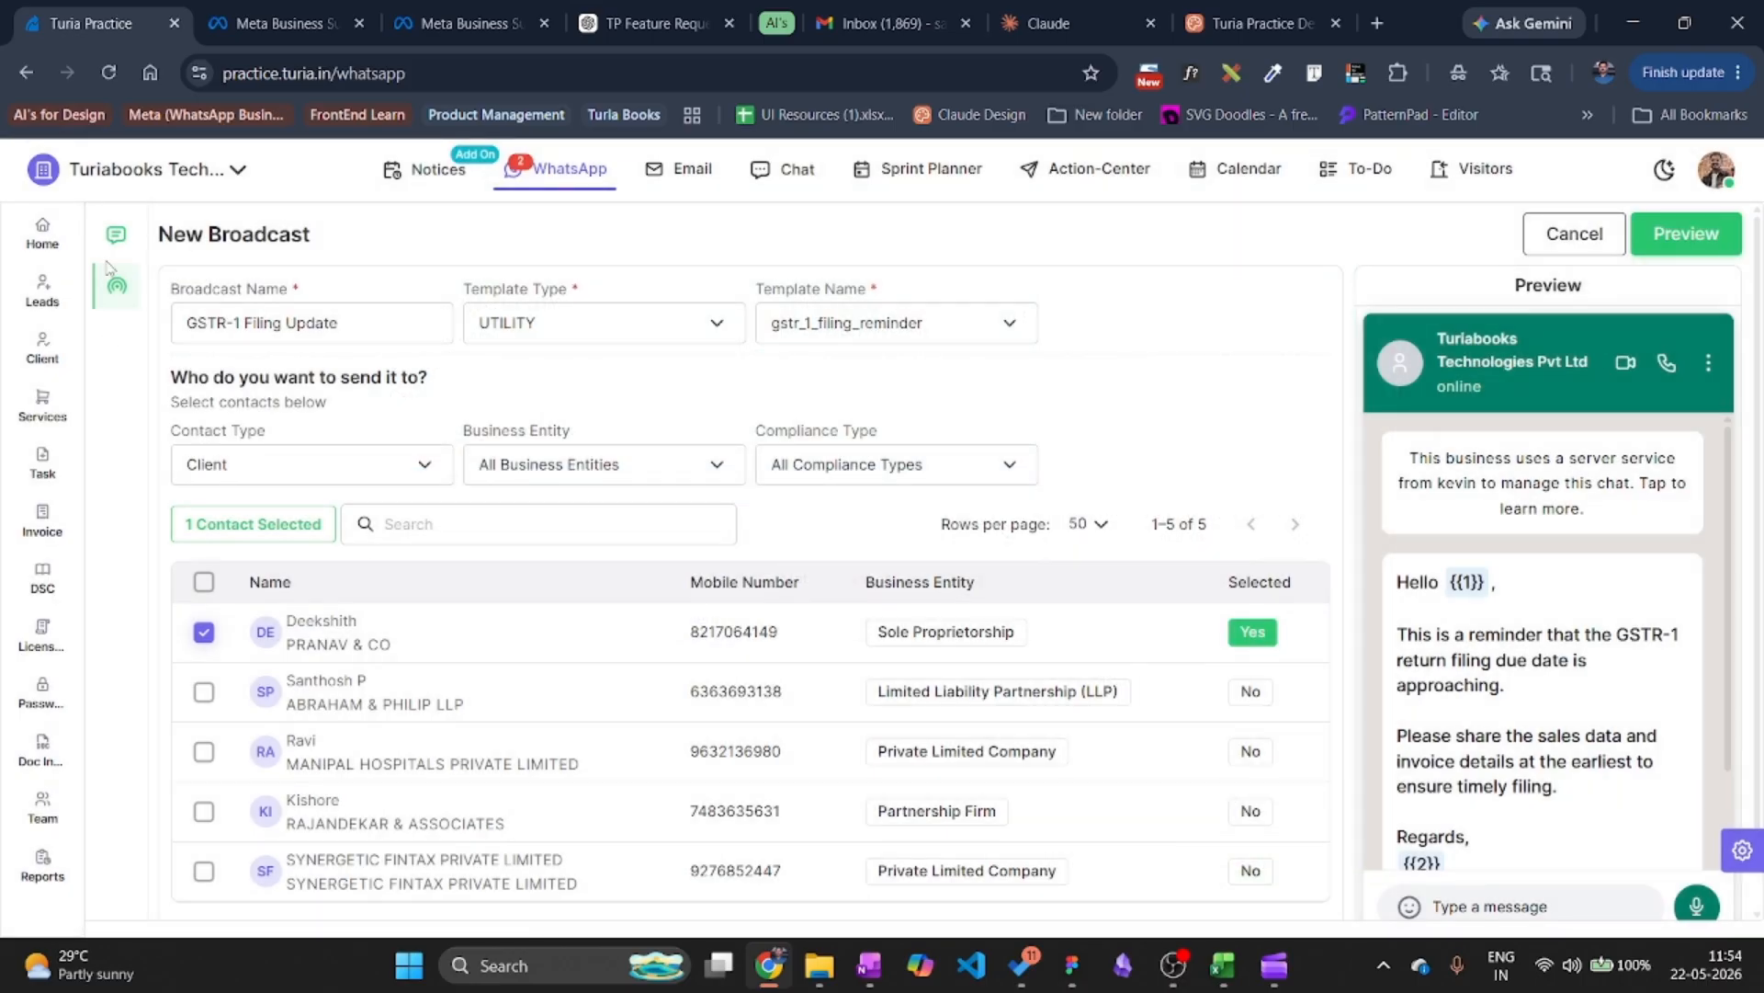
{"action": "left_click", "coordinate": [116, 234]}
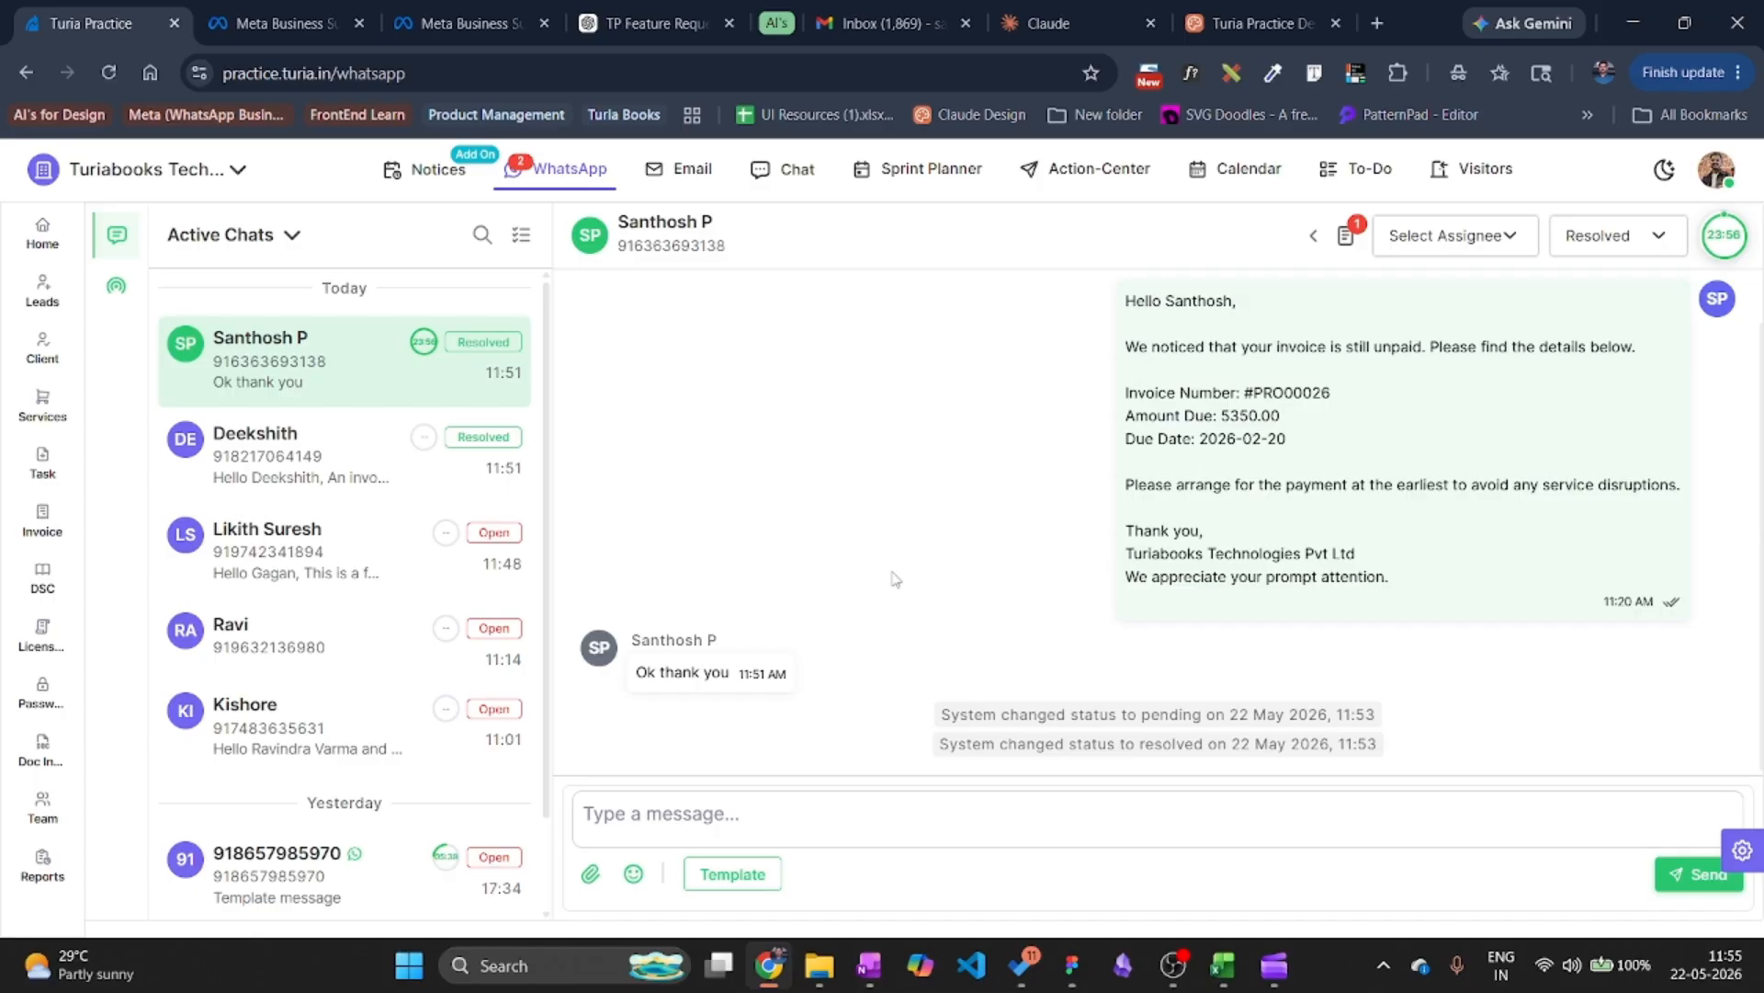
Schedule a dsc_expiry_reminder WhatsApp for DSC #S00005 through the WhatsApp Business API.
{"action": "left_click", "coordinate": [56, 596]}
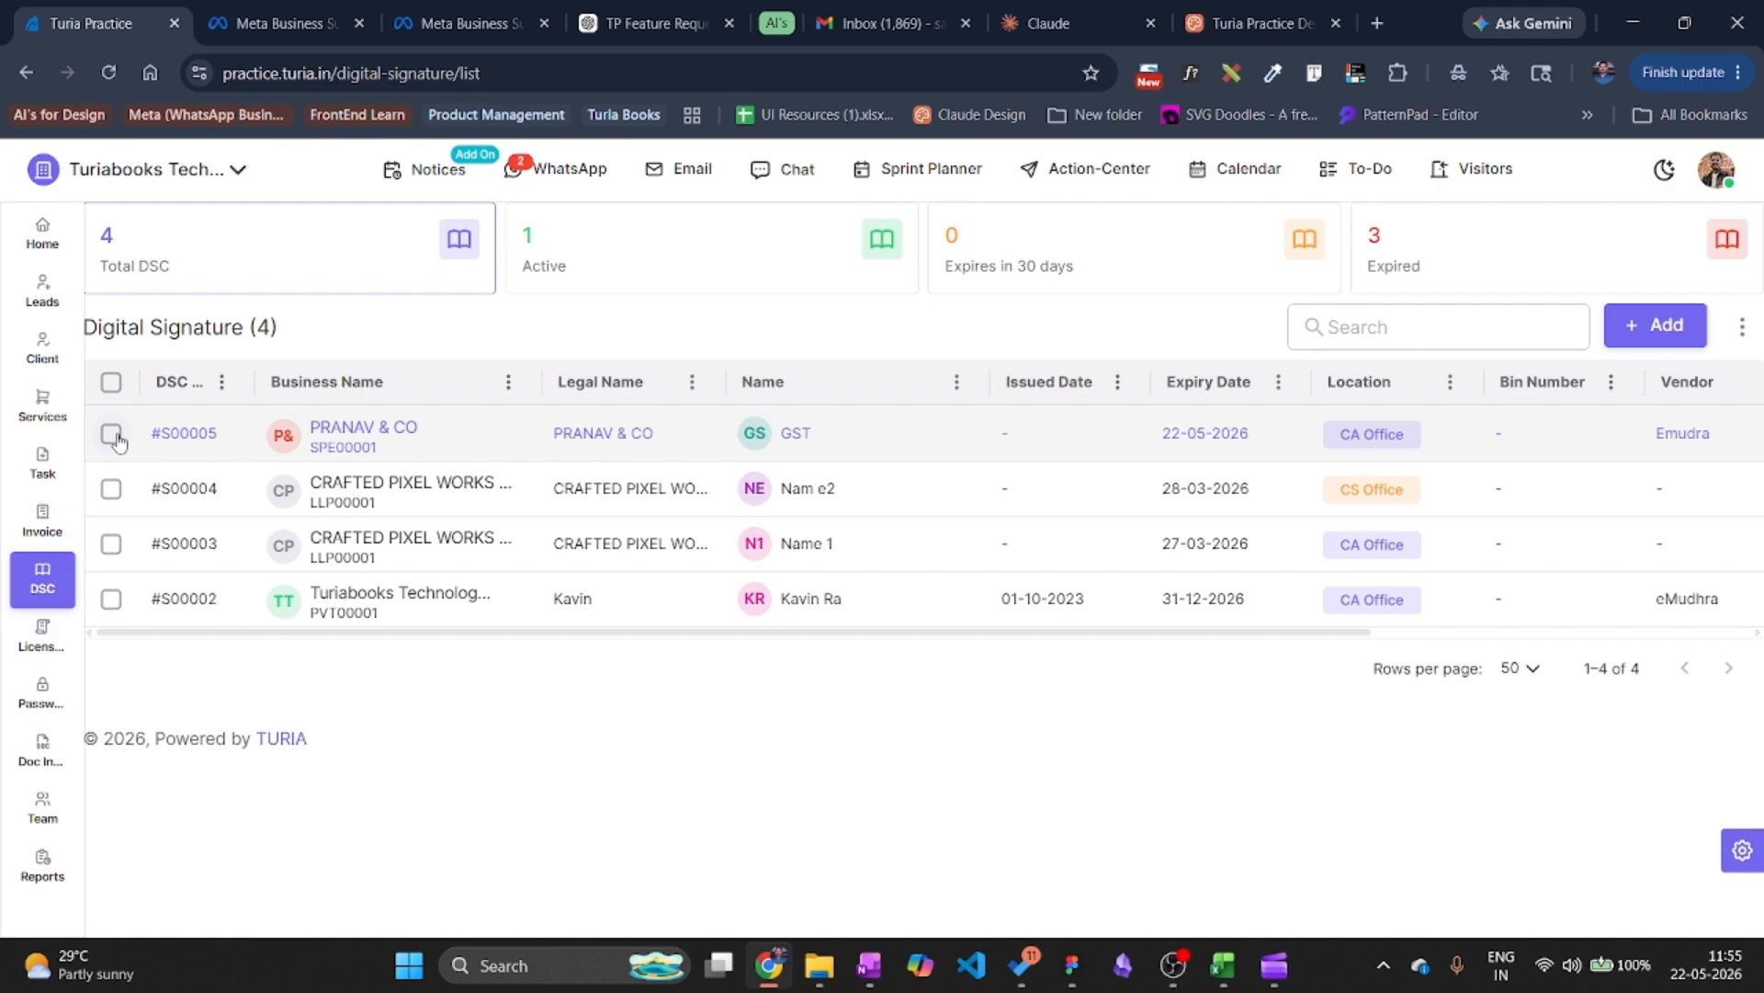
{"action": "left_click", "coordinate": [112, 434]}
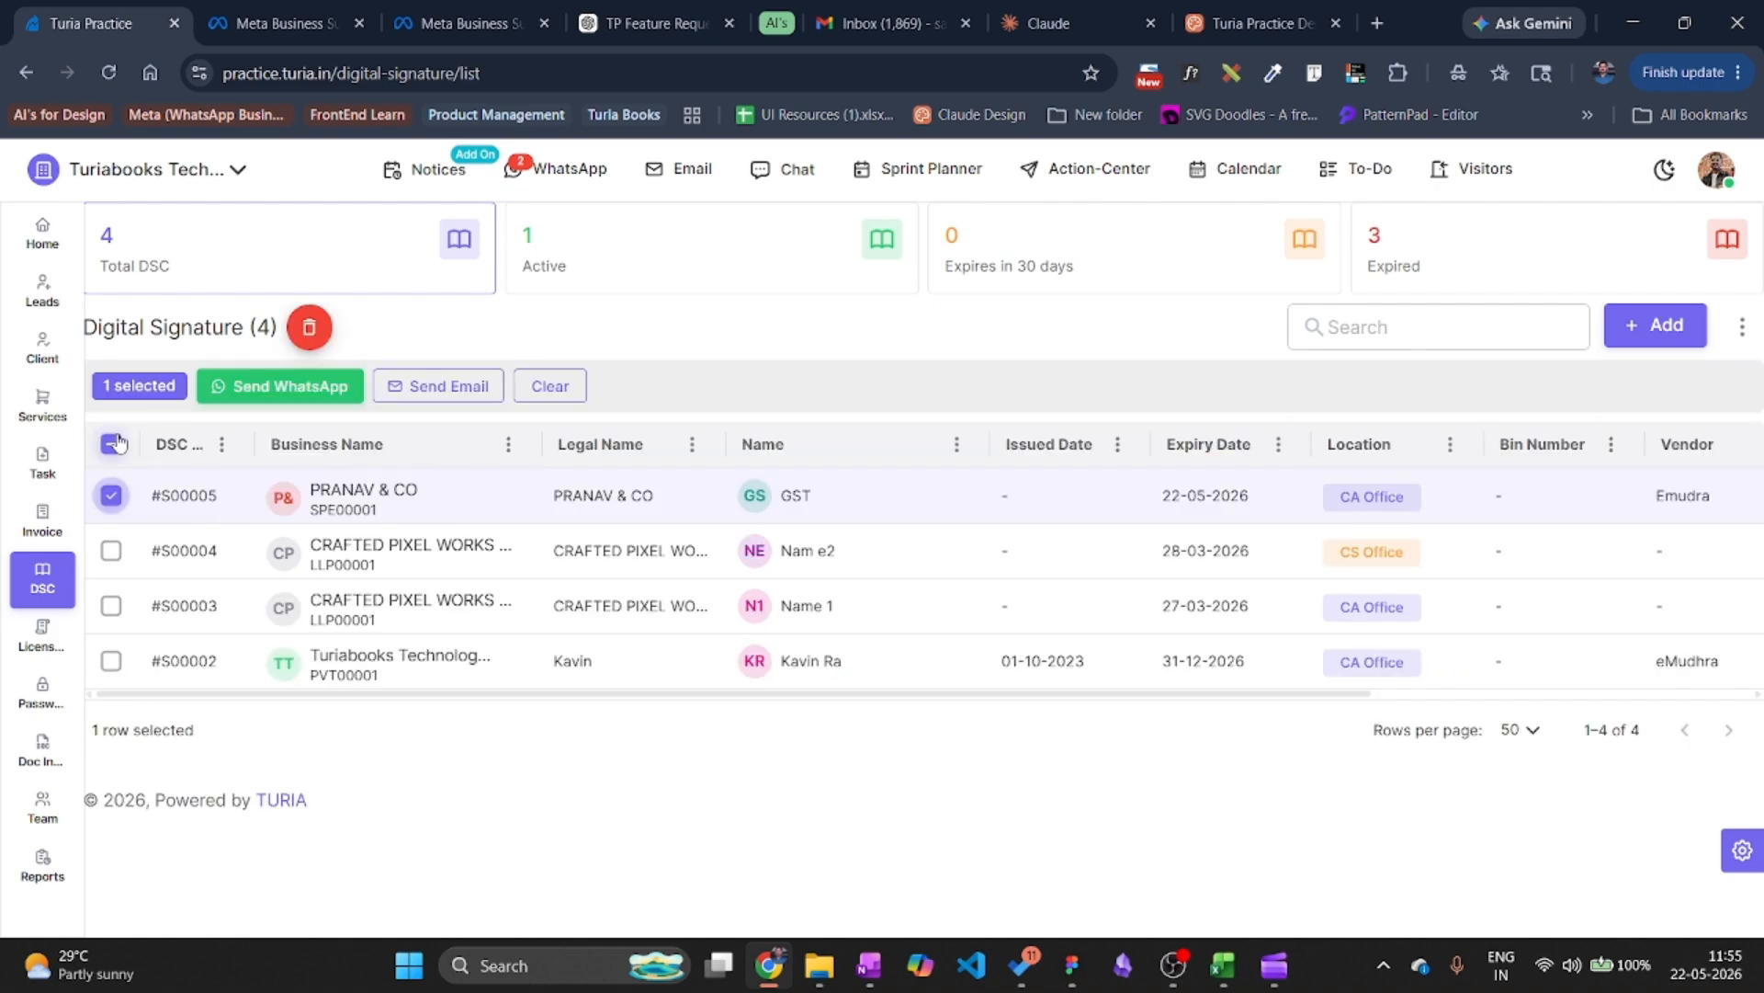
{"action": "left_click", "coordinate": [277, 386]}
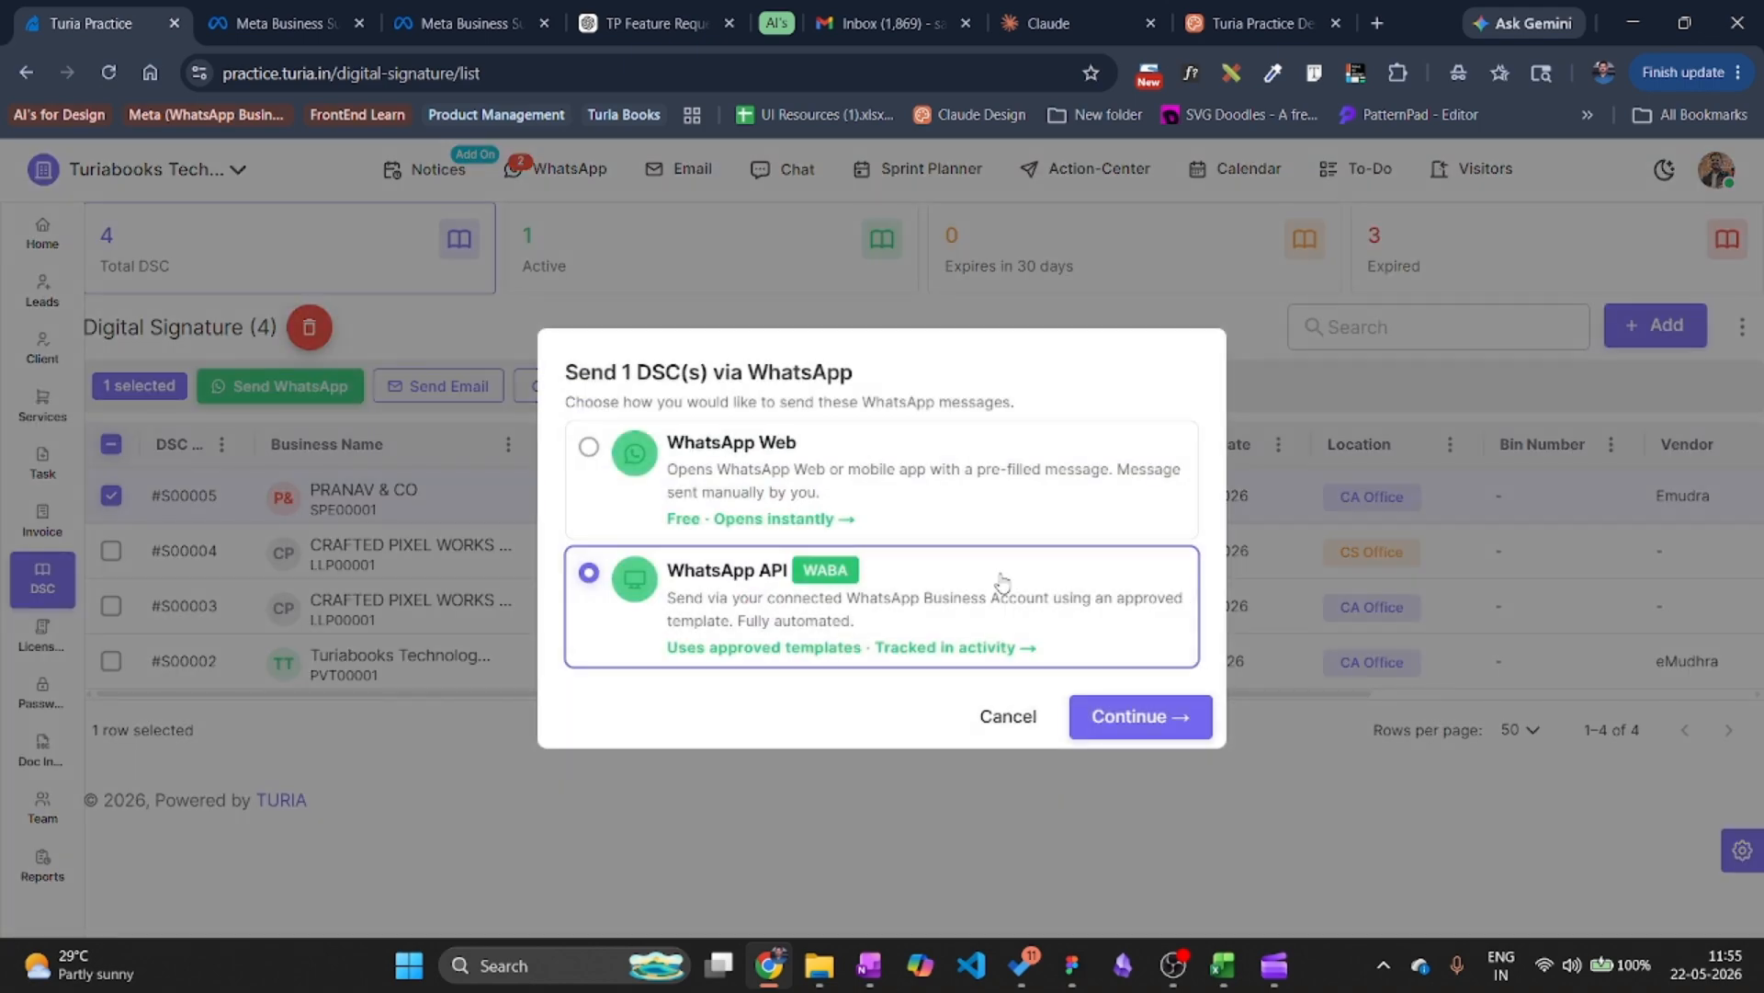
{"action": "left_click", "coordinate": [1129, 719]}
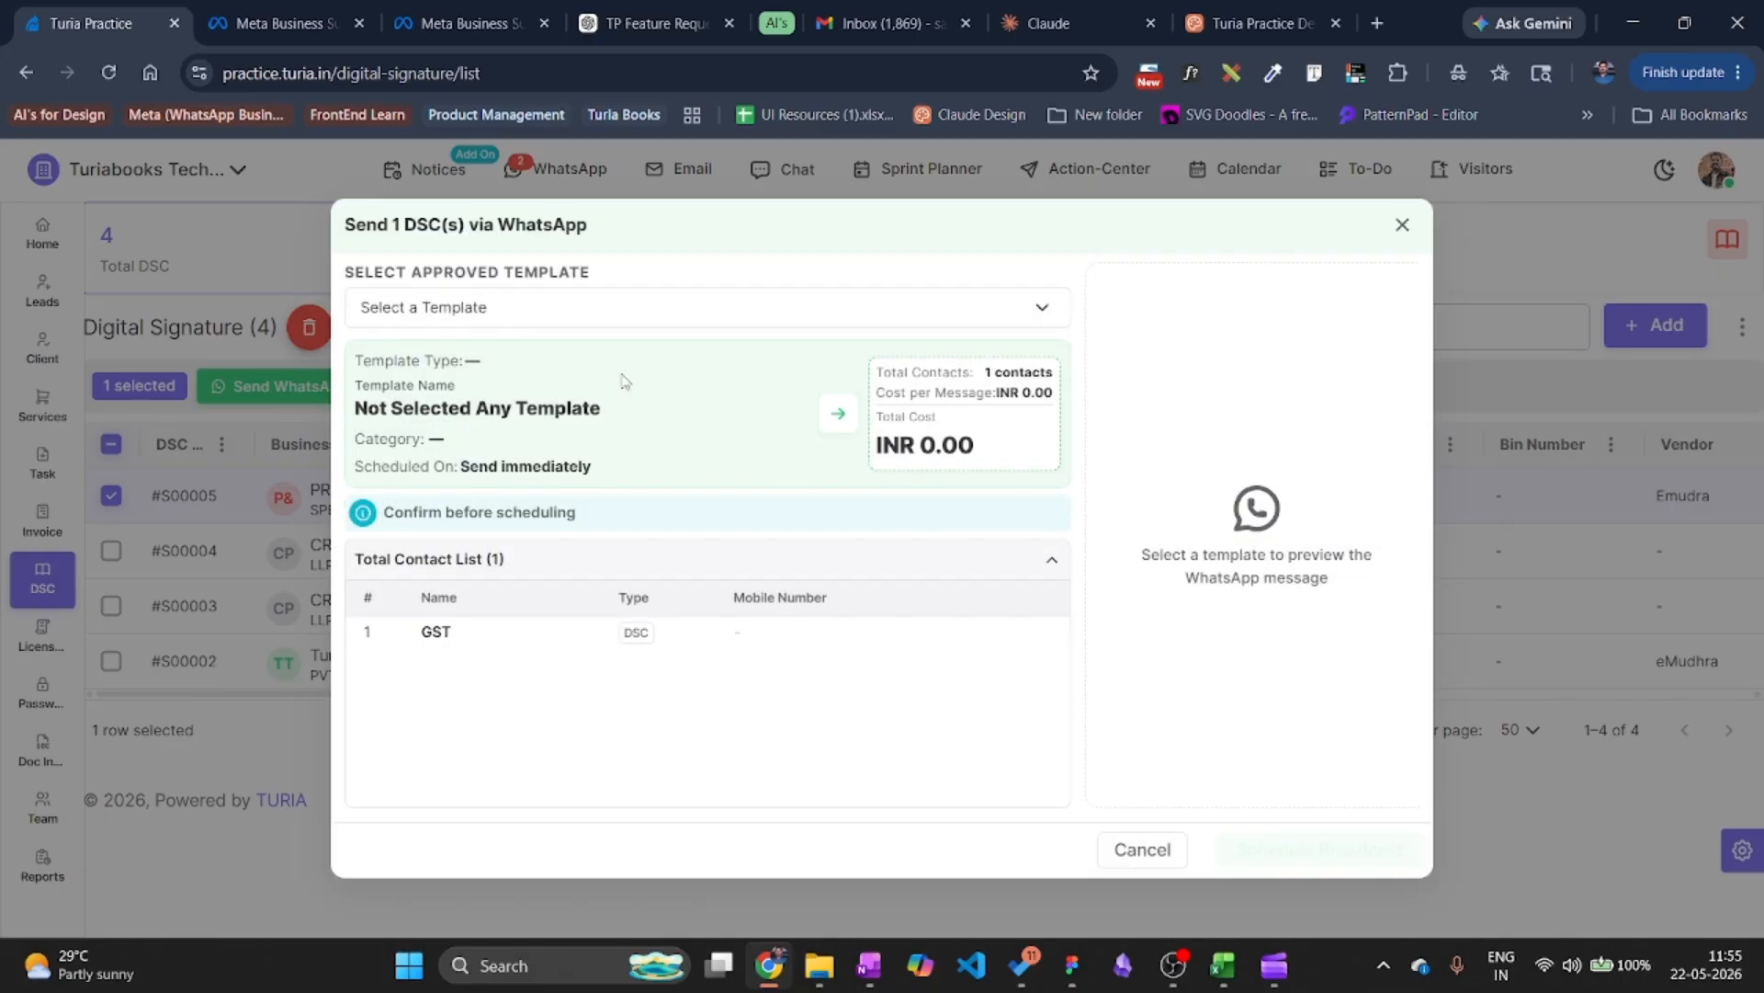
{"action": "left_click", "coordinate": [579, 307]}
{"action": "left_click", "coordinate": [580, 409]}
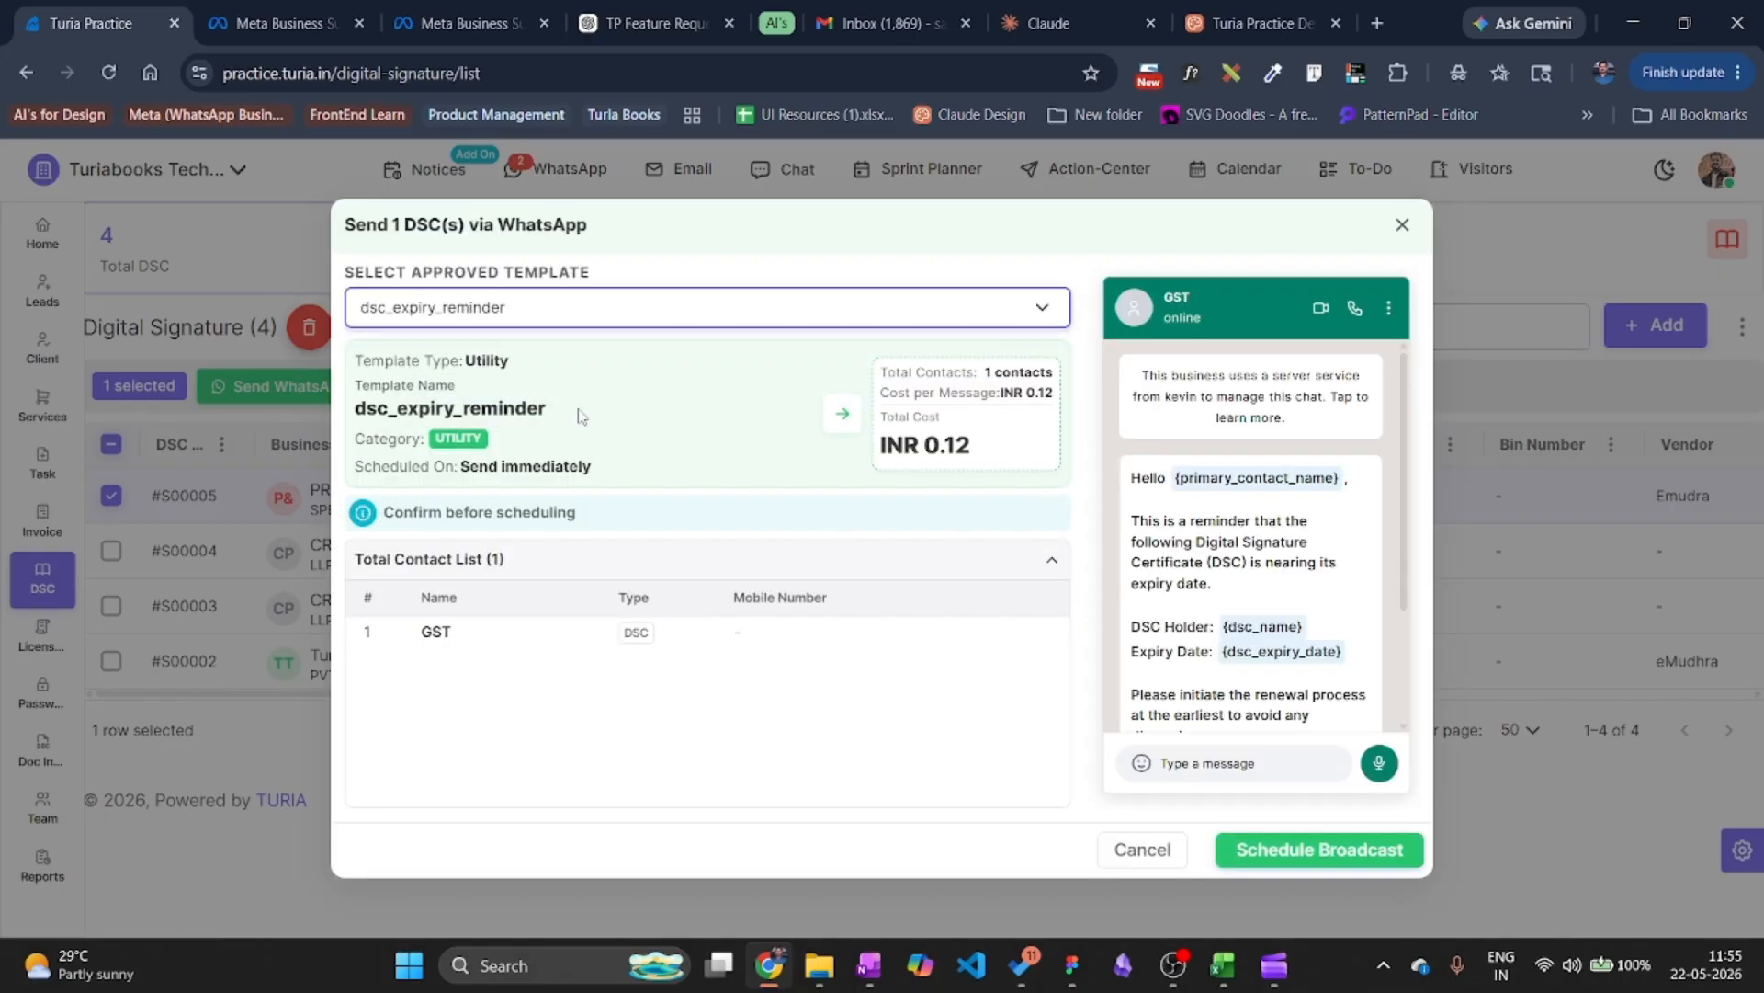
{"action": "scroll", "coordinate": [1287, 597], "scroll_direction": "down", "scroll_amount": 2}
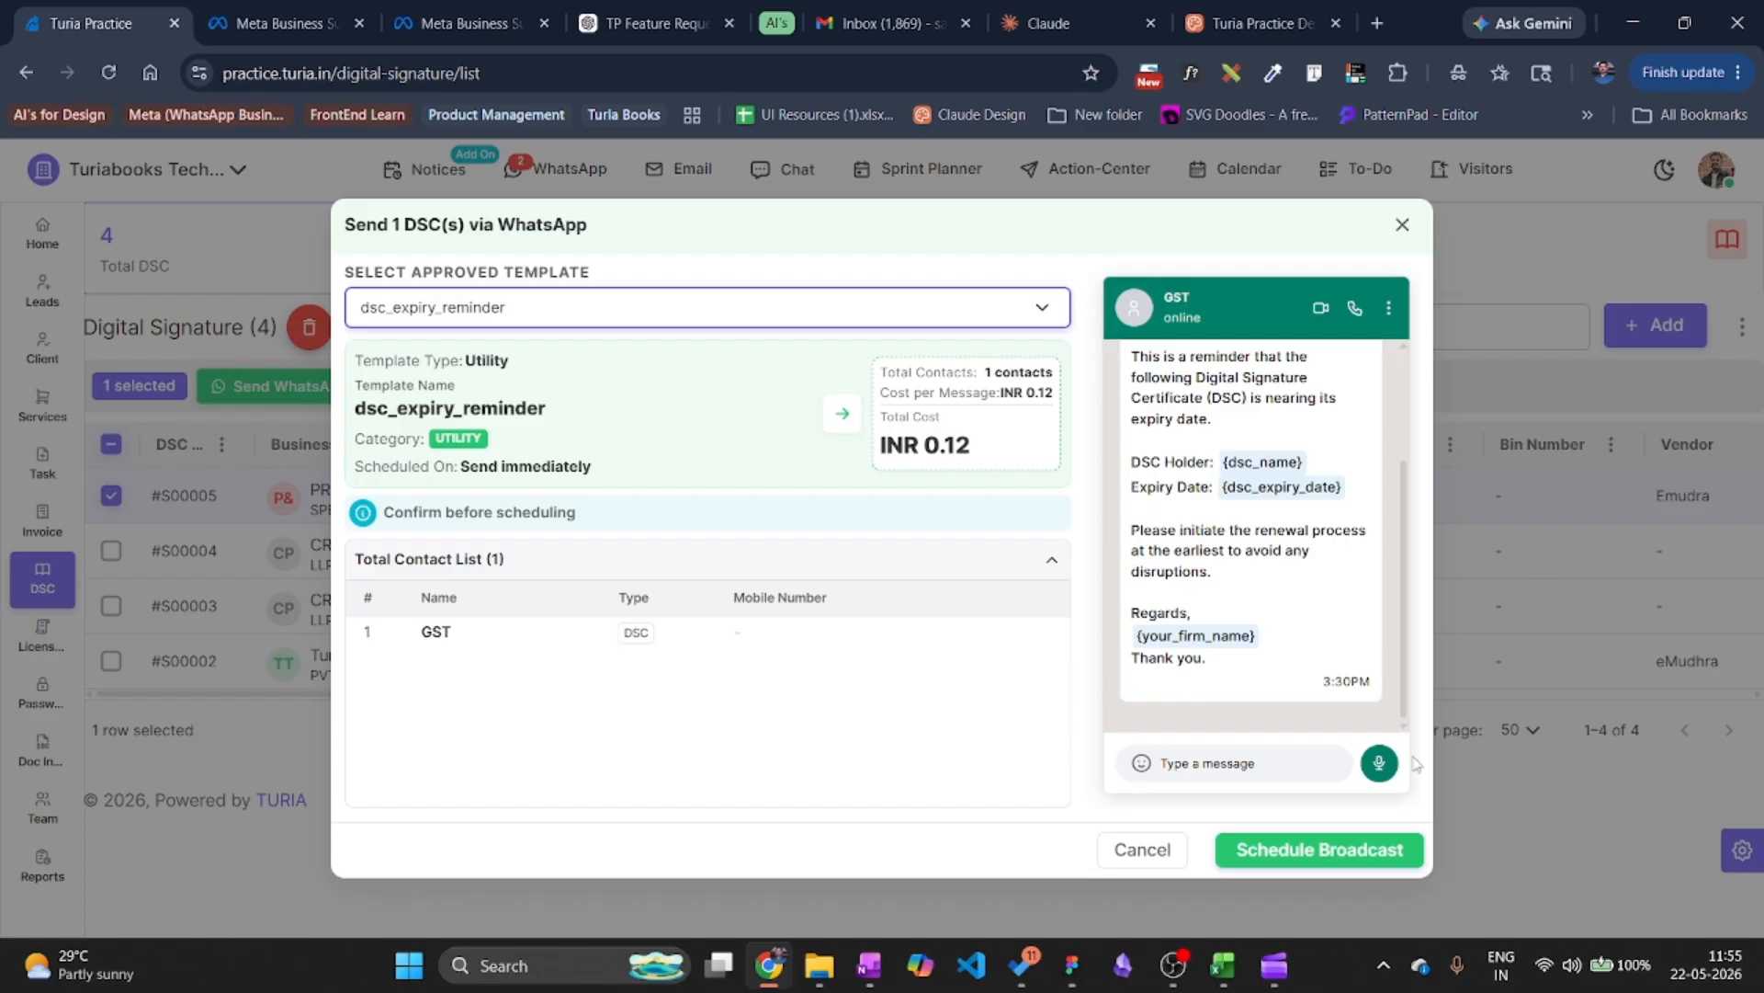
{"action": "left_click", "coordinate": [1323, 851]}
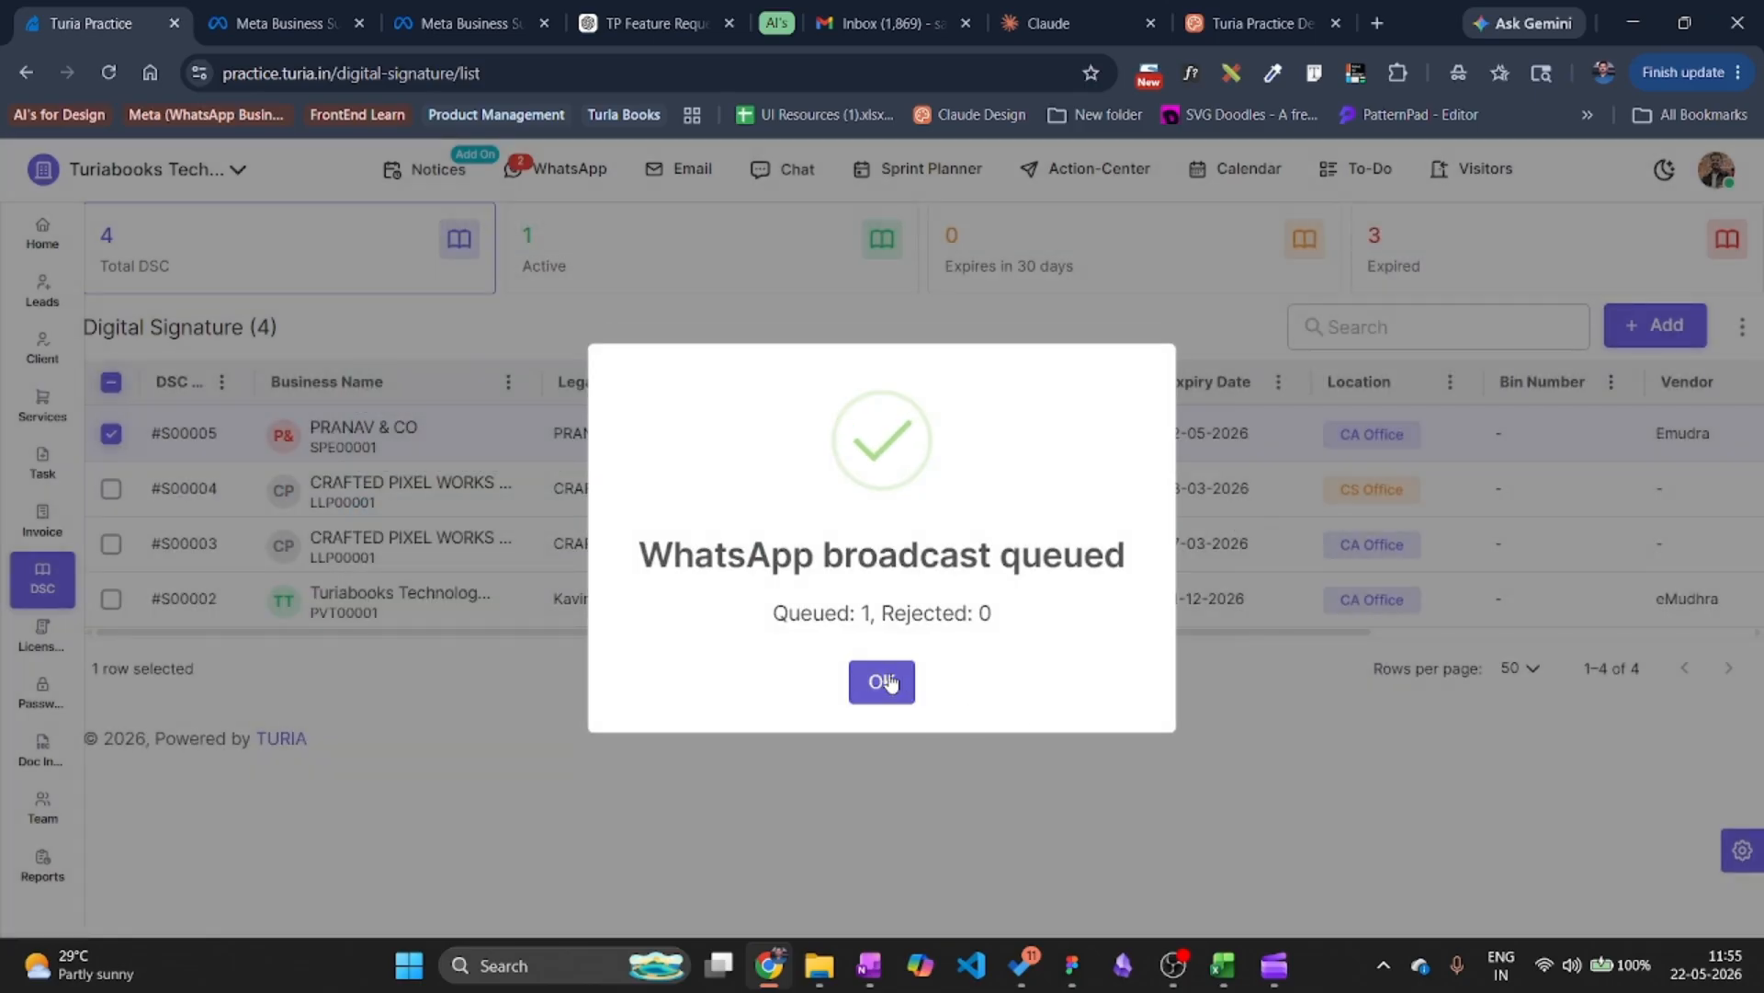
{"action": "left_click", "coordinate": [889, 681]}
{"action": "left_click", "coordinate": [33, 641]}
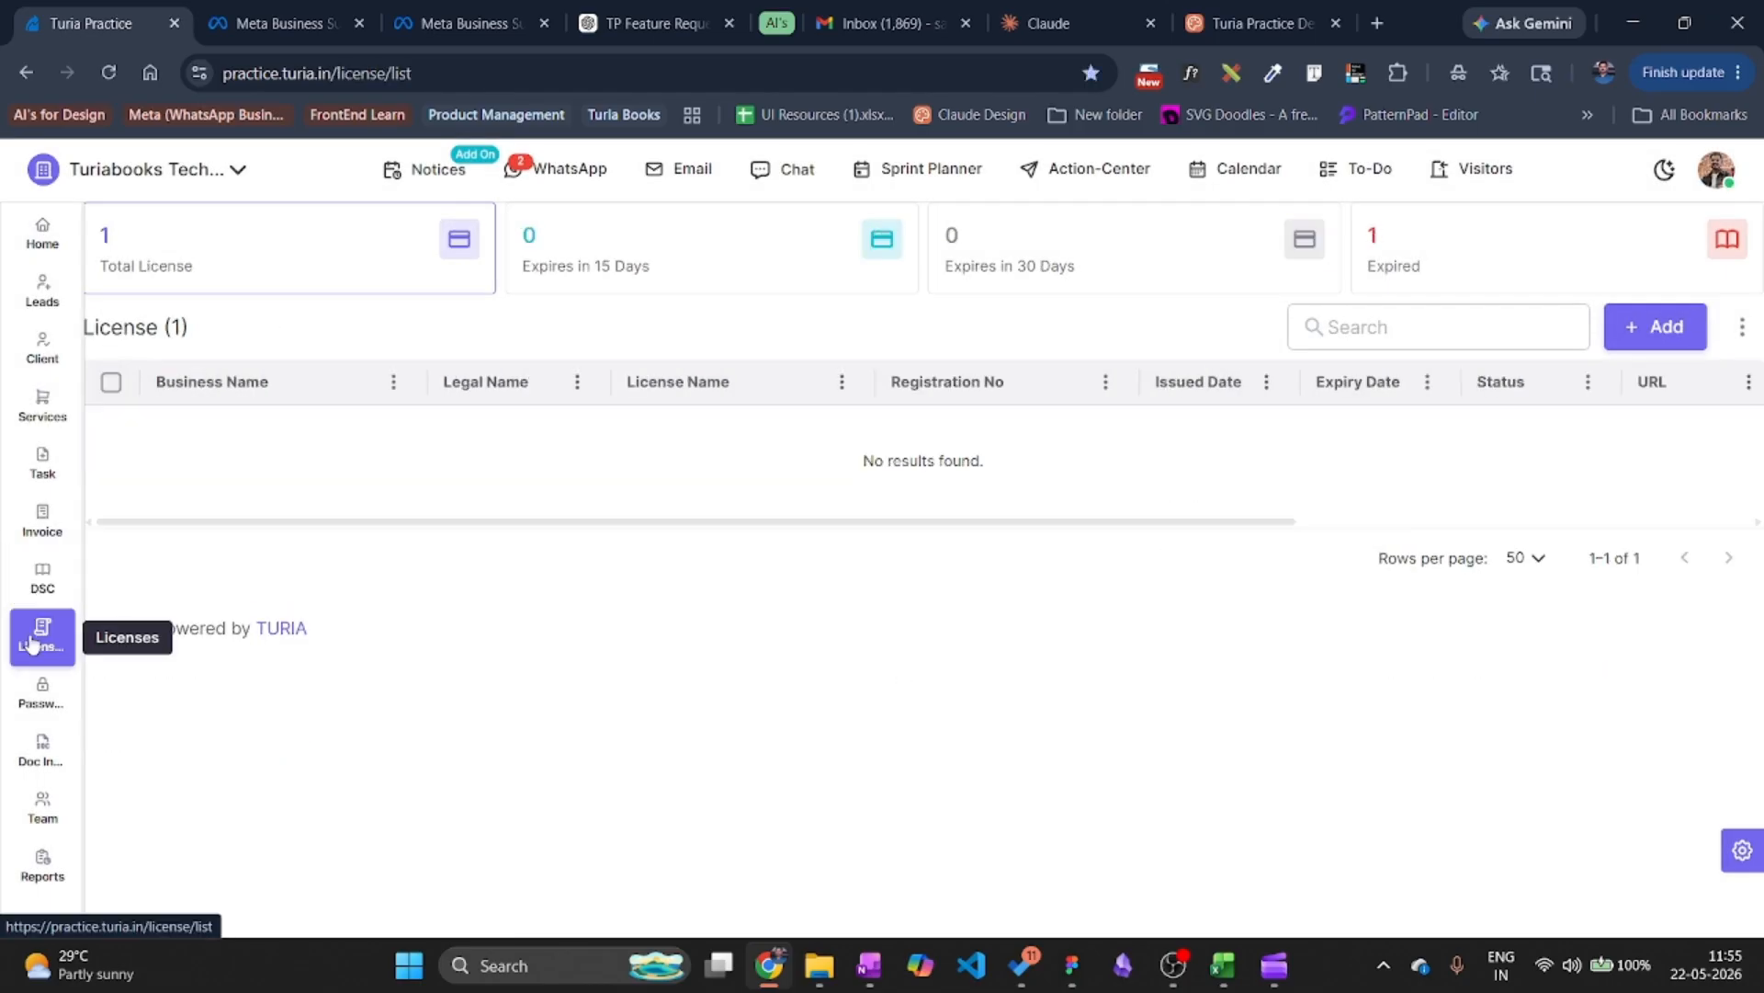
In the Action Center, select all unpaid invoices (18), expired DSCs (3), and expired licences.
{"action": "left_click", "coordinate": [1086, 172]}
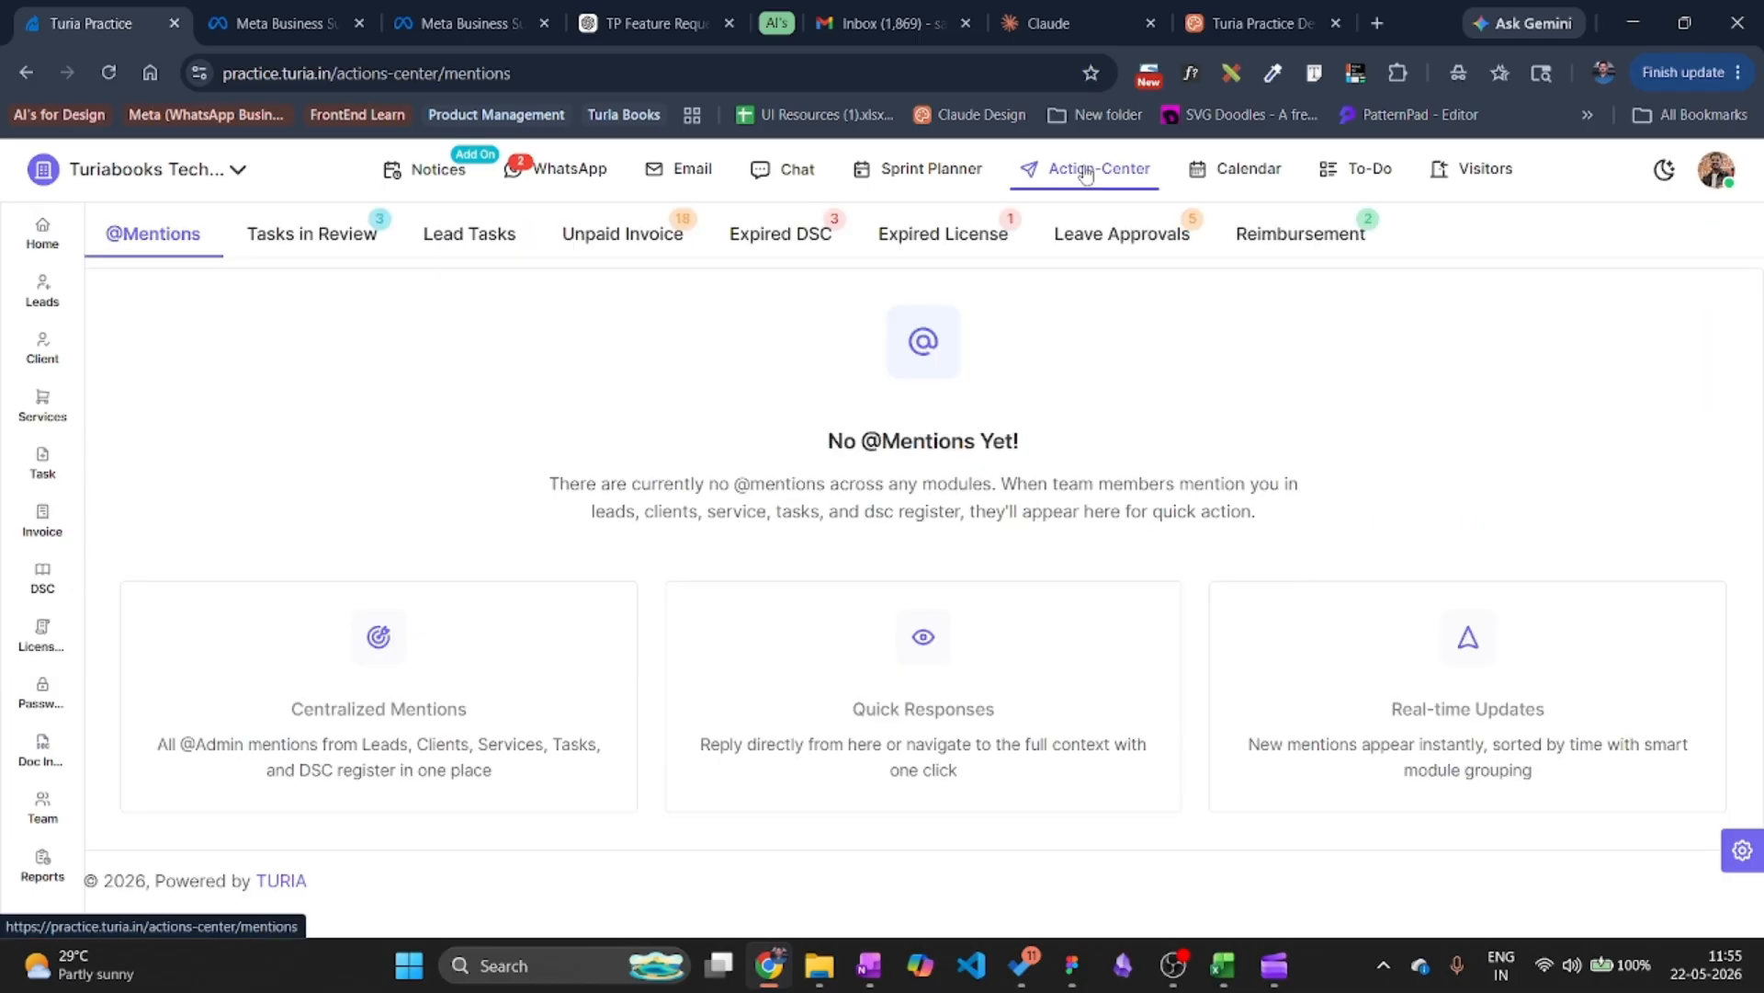
{"action": "left_click", "coordinate": [601, 241]}
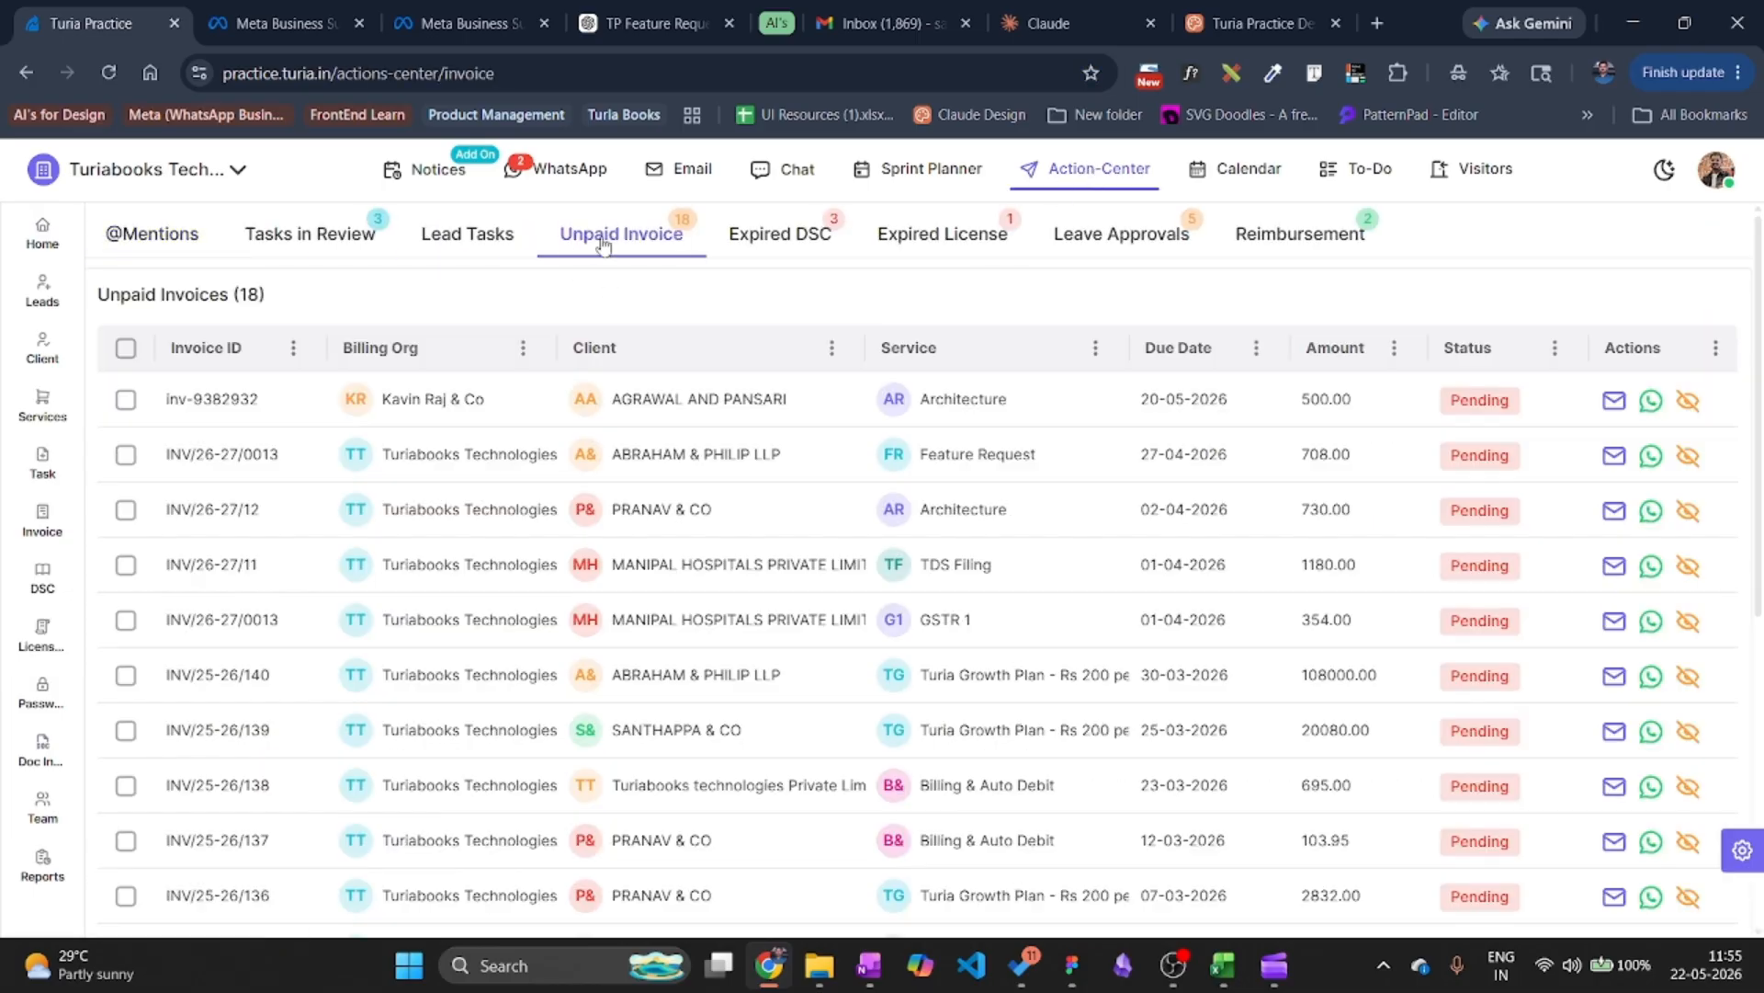
{"action": "left_click", "coordinate": [126, 348]}
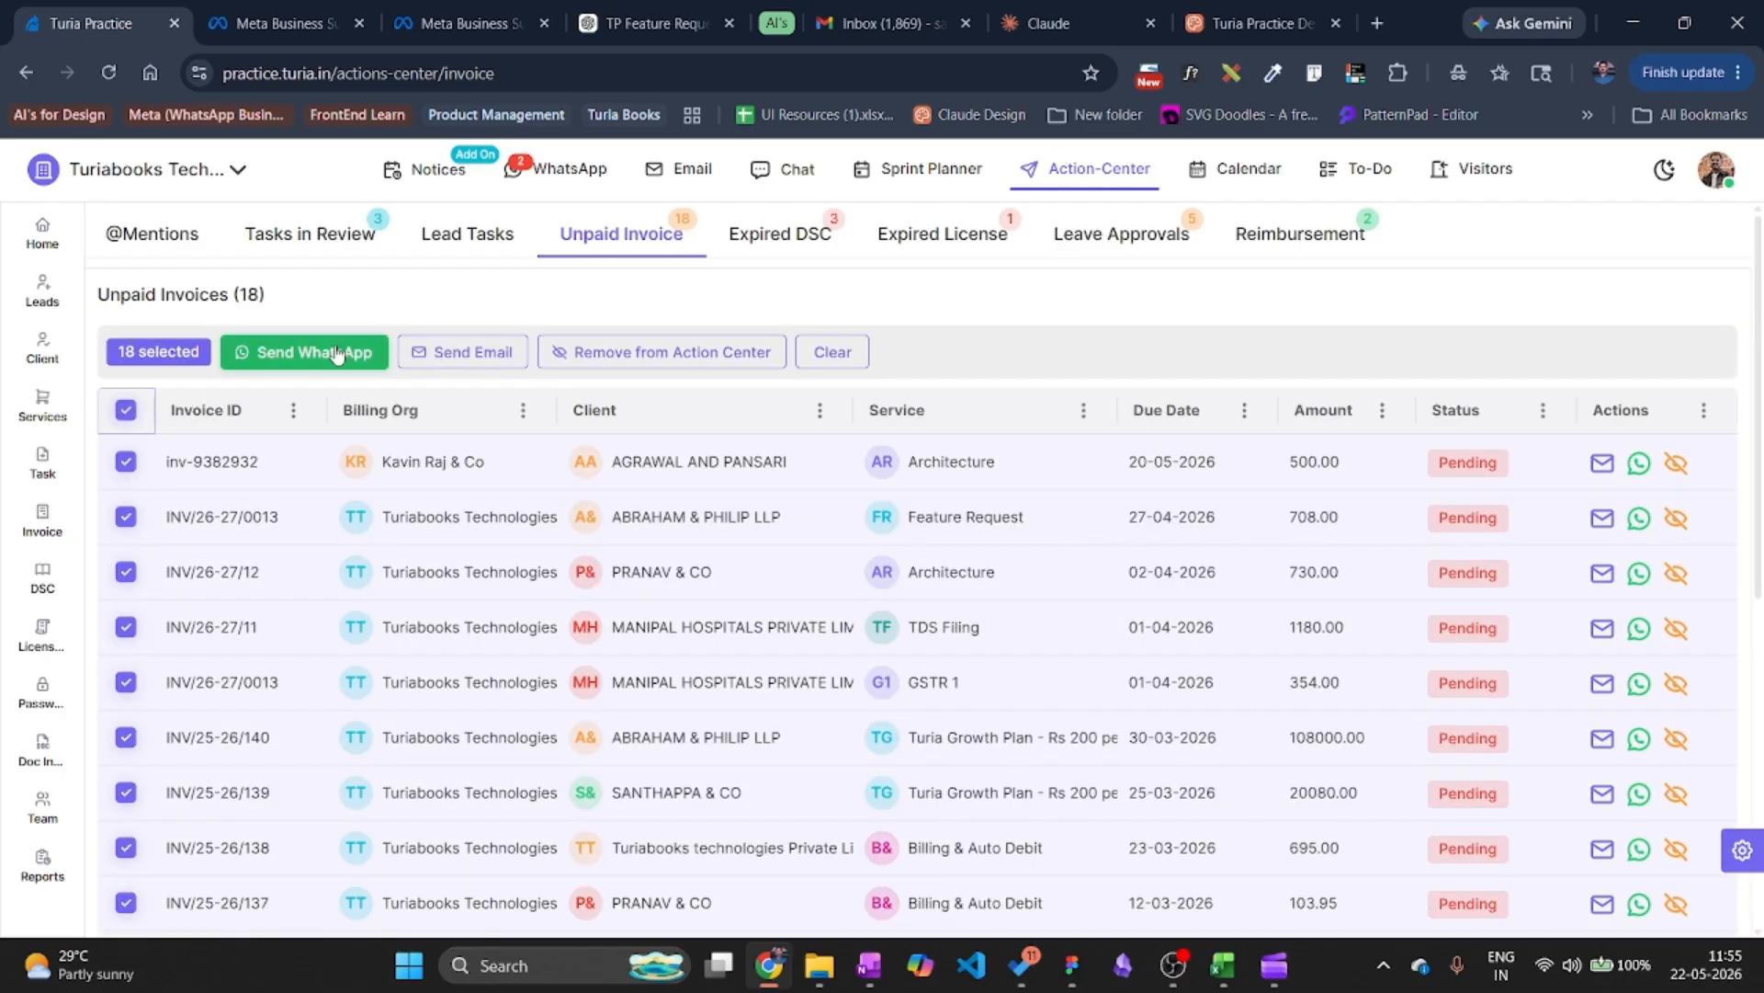
{"action": "left_click", "coordinate": [792, 241]}
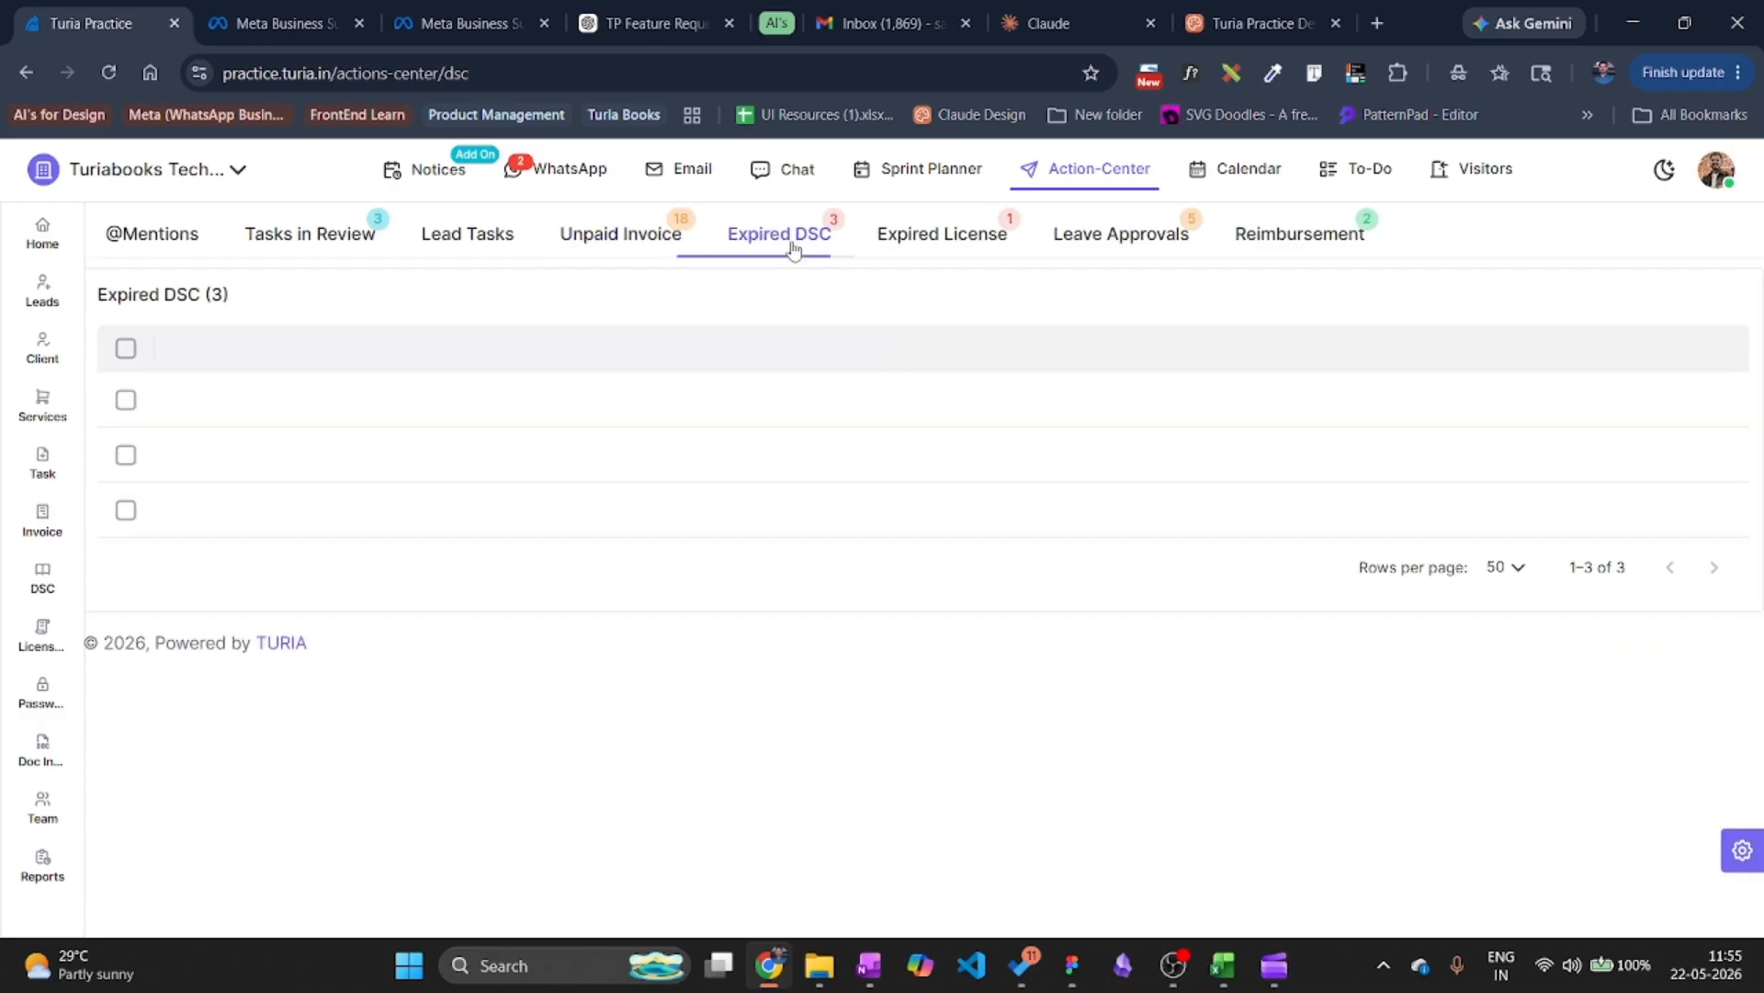
{"action": "left_click", "coordinate": [126, 348]}
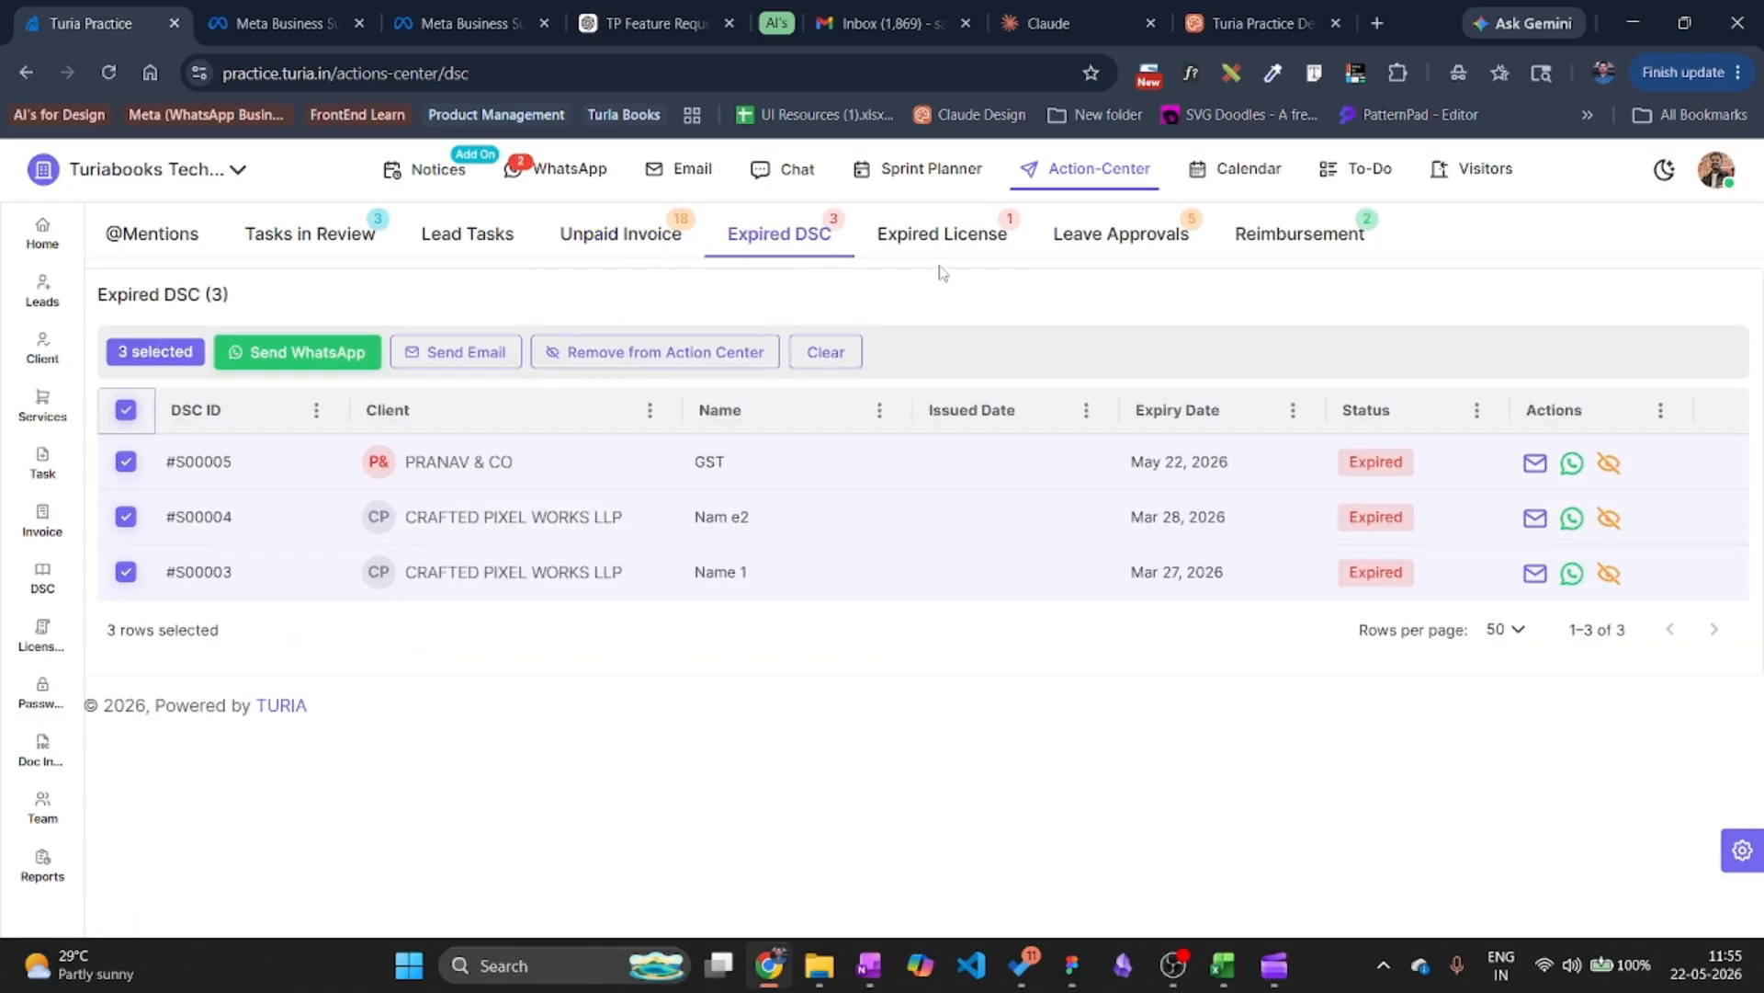
{"action": "left_click", "coordinate": [942, 247]}
{"action": "left_click", "coordinate": [125, 348]}
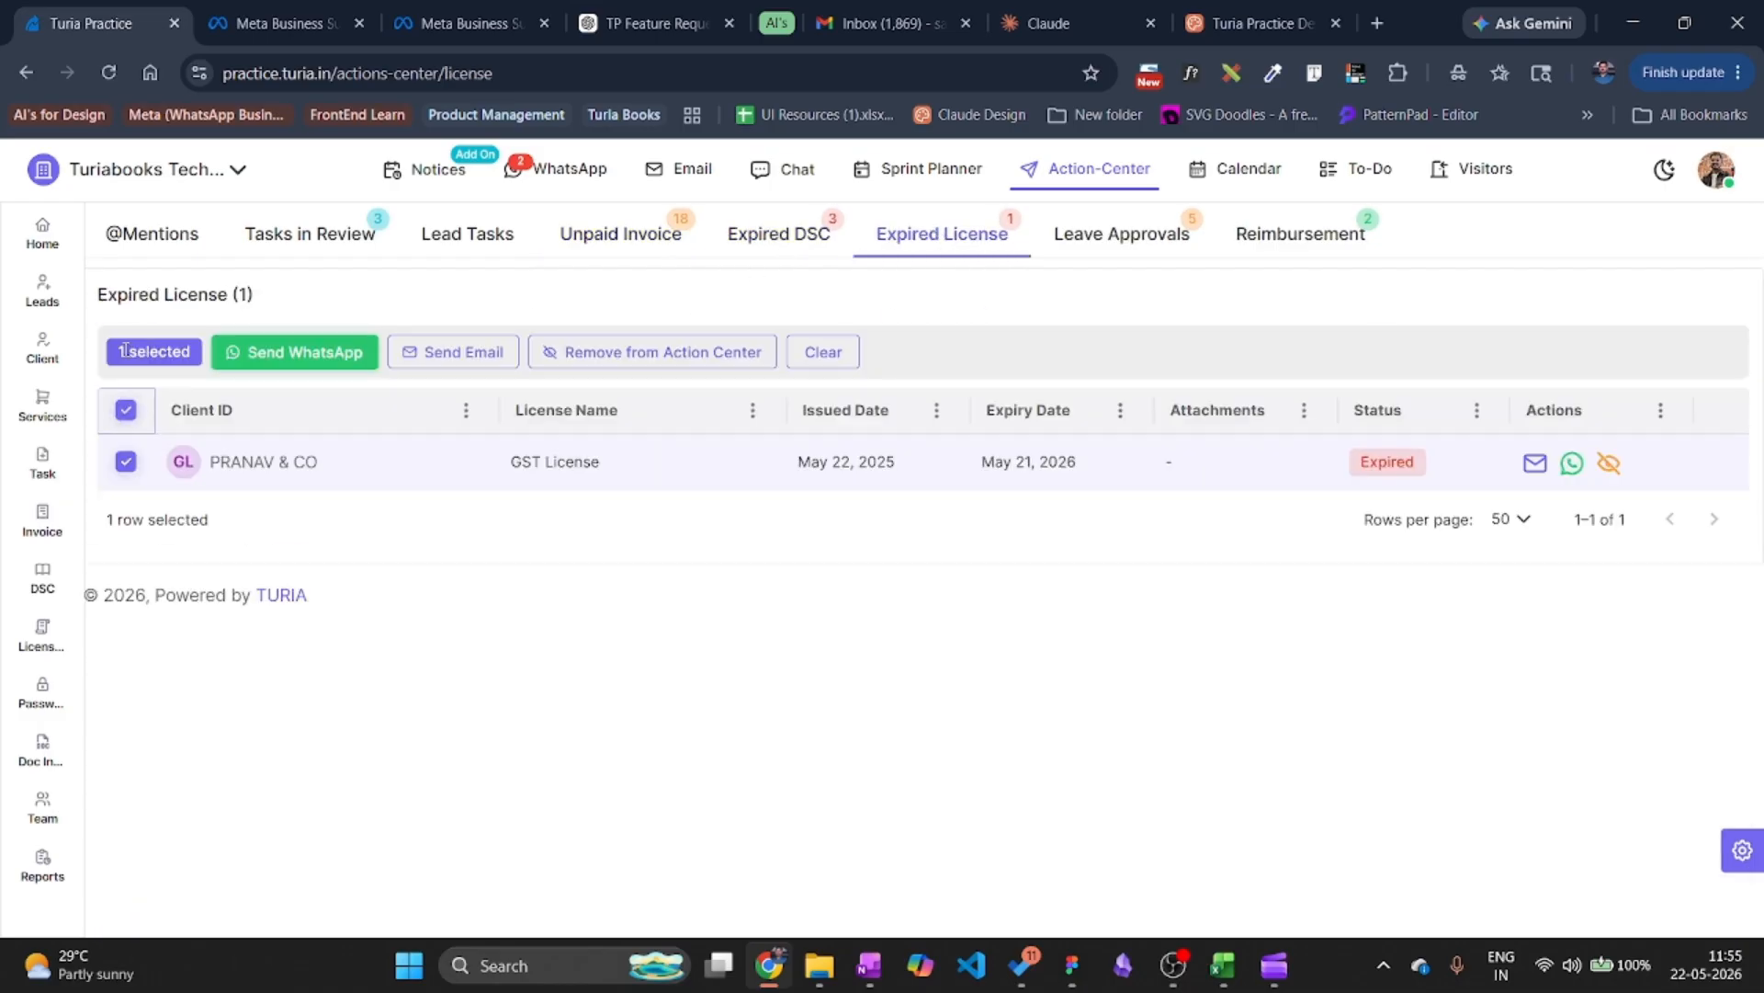